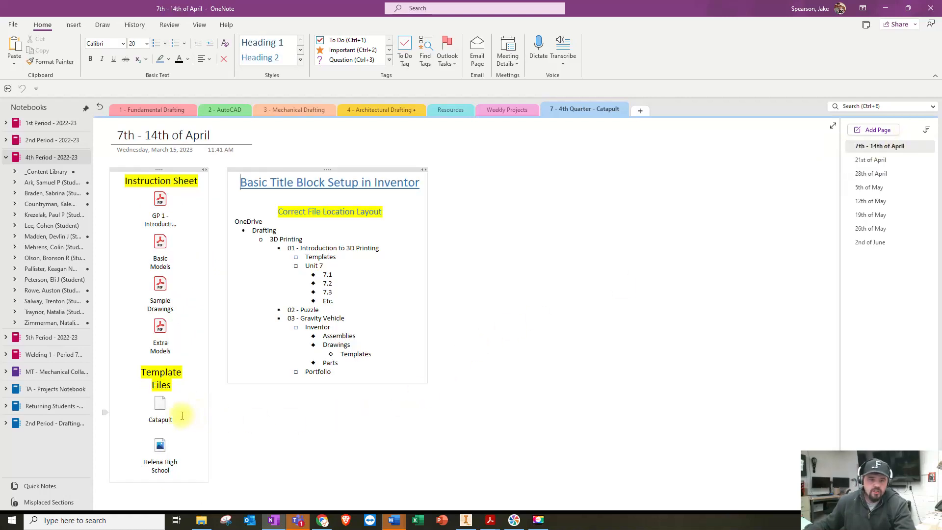
- Start saving the attached Catapult template file from the page's Template Files section
click(158, 407)
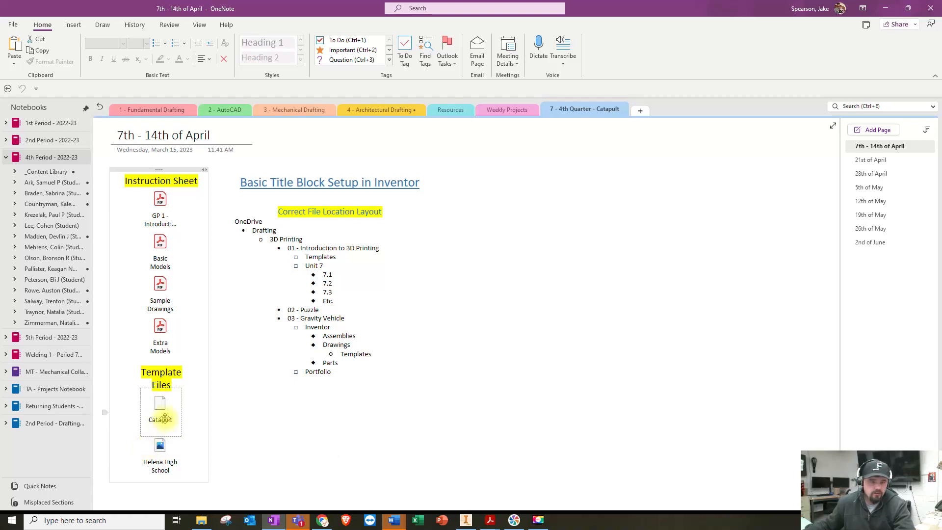
right_click(160, 407)
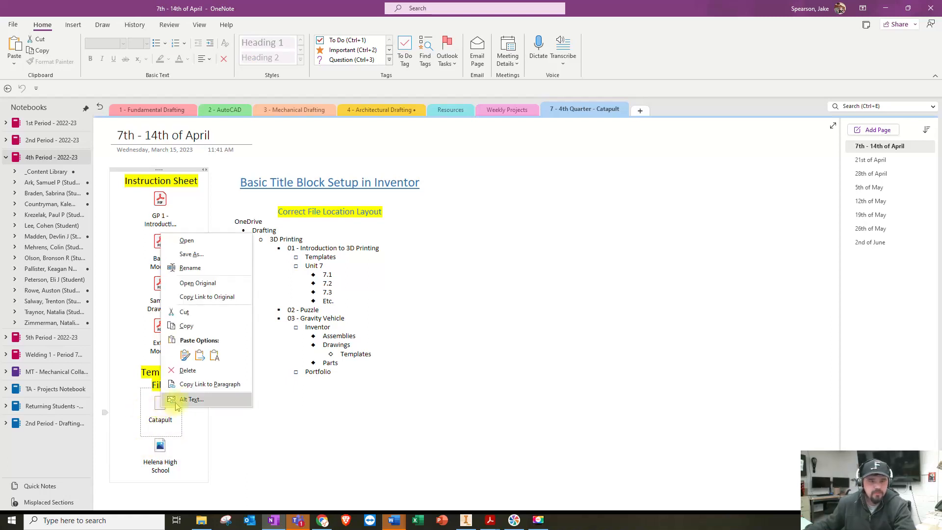
click(191, 254)
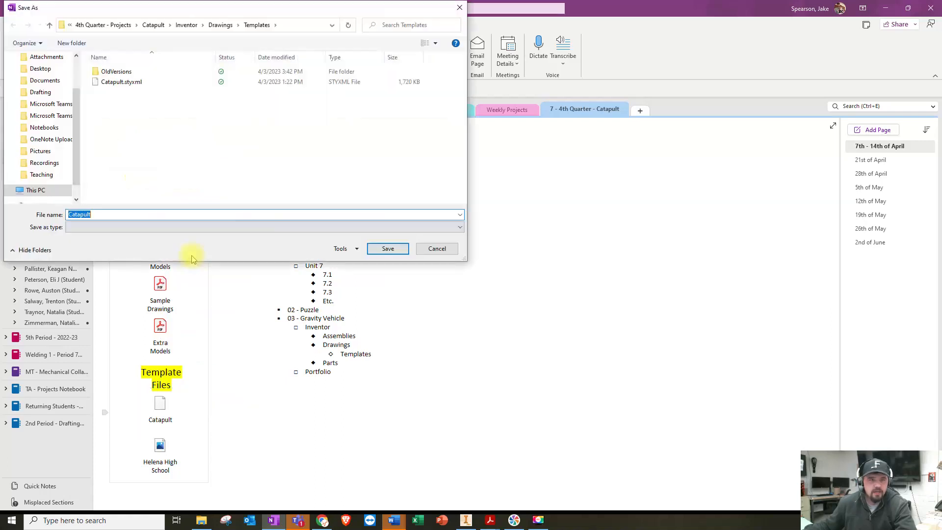
drag(259, 15, 411, 97)
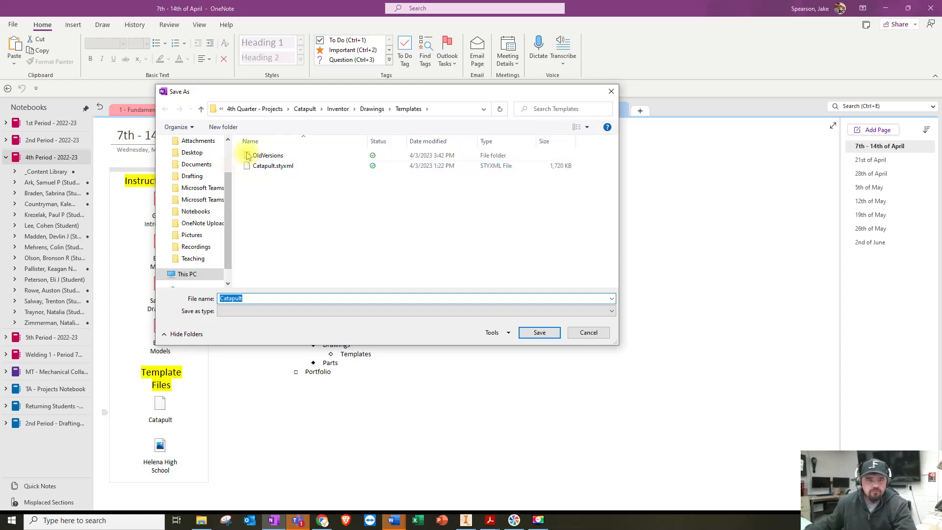
- Browse the save location in OneDrive to Drafting > 3D Printing > 4th Quarter - Projects > Catapult > Inventor > Drawings > Templates
scroll(203, 180, up, 2)
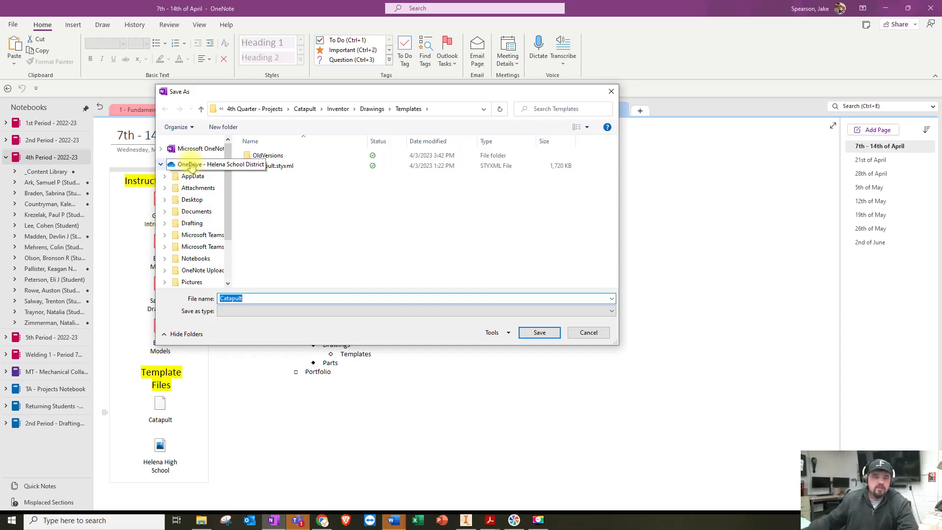
click(191, 166)
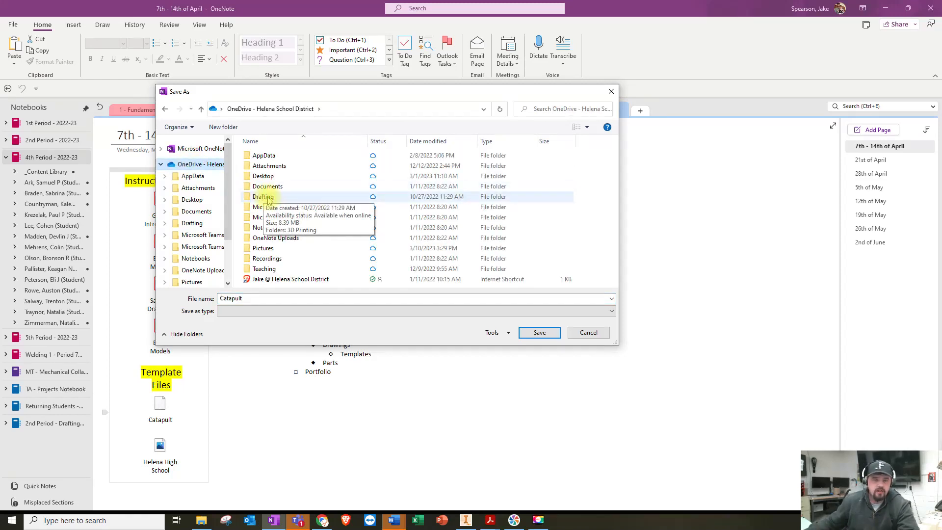
double_click(268, 198)
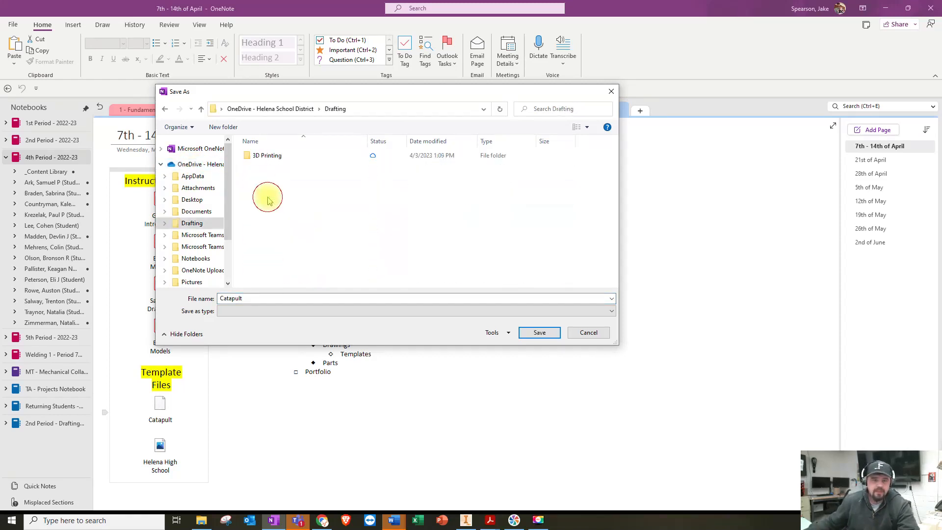
double_click(273, 157)
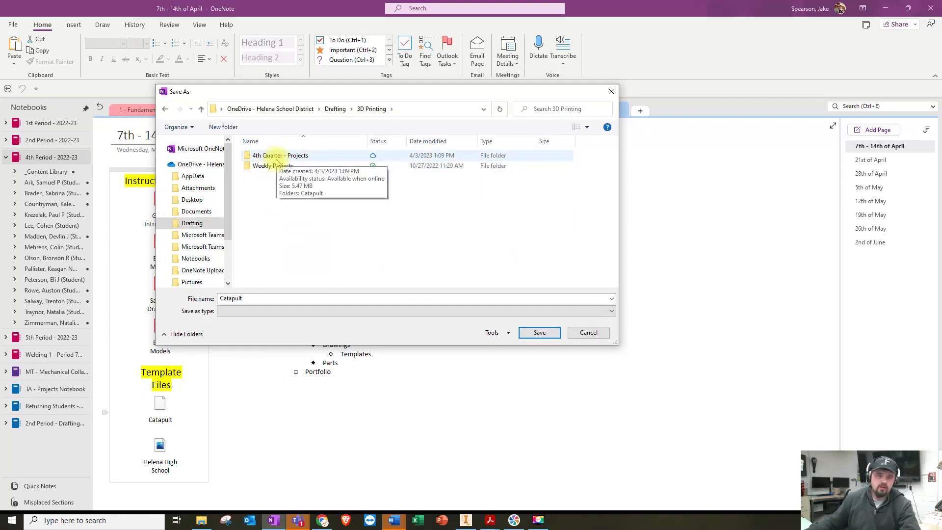
click(278, 161)
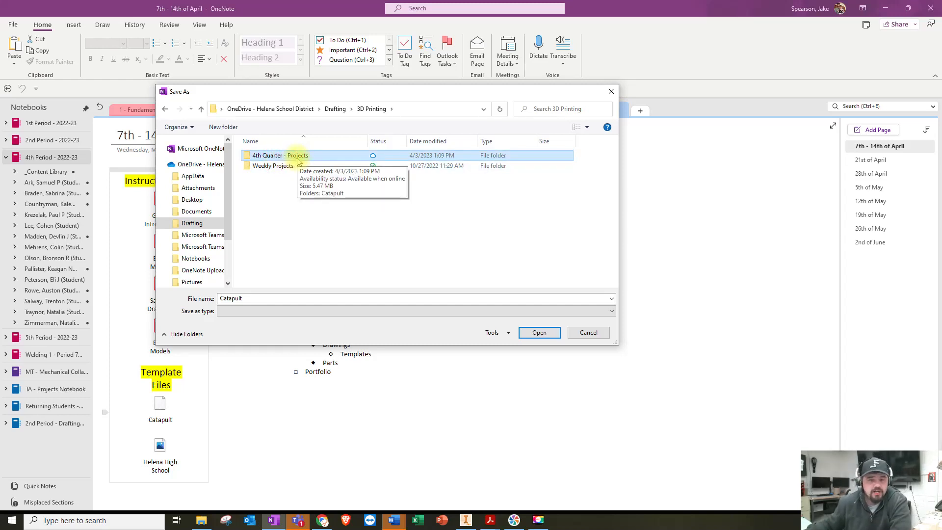
double_click(299, 157)
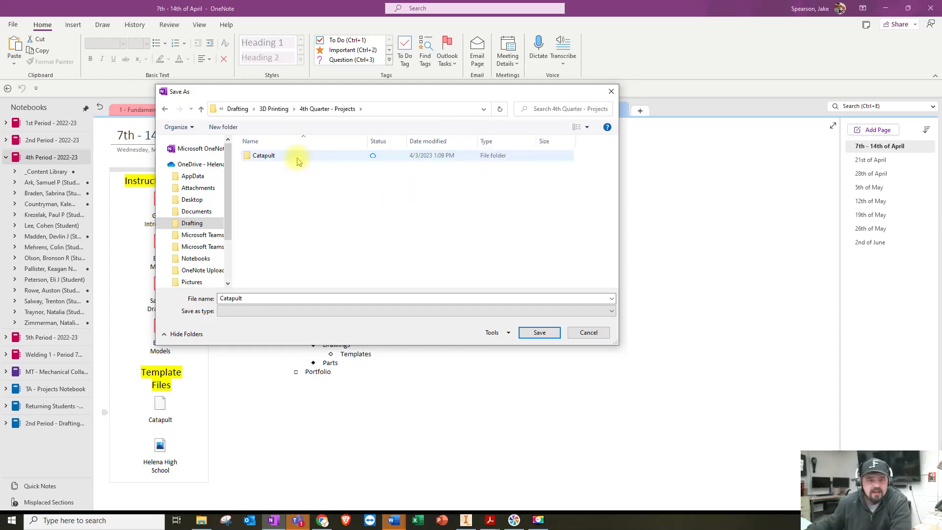
double_click(268, 156)
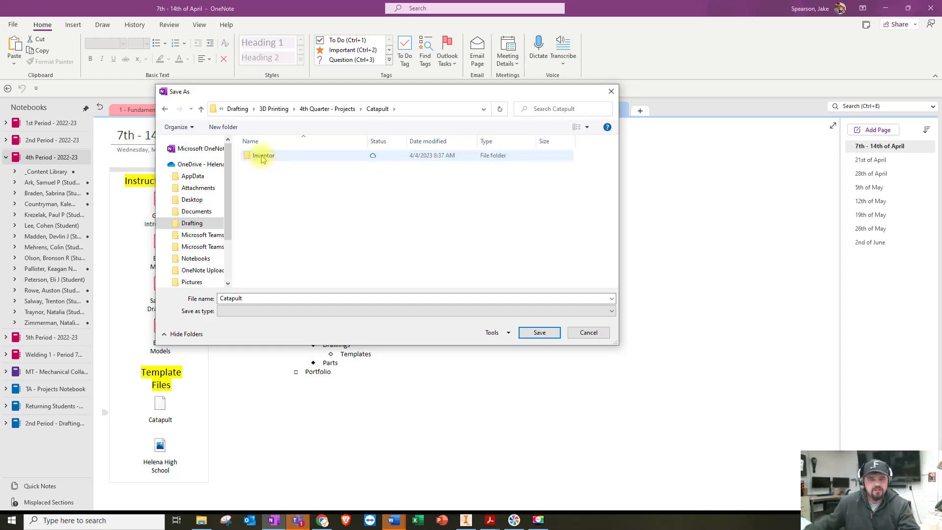
double_click(262, 157)
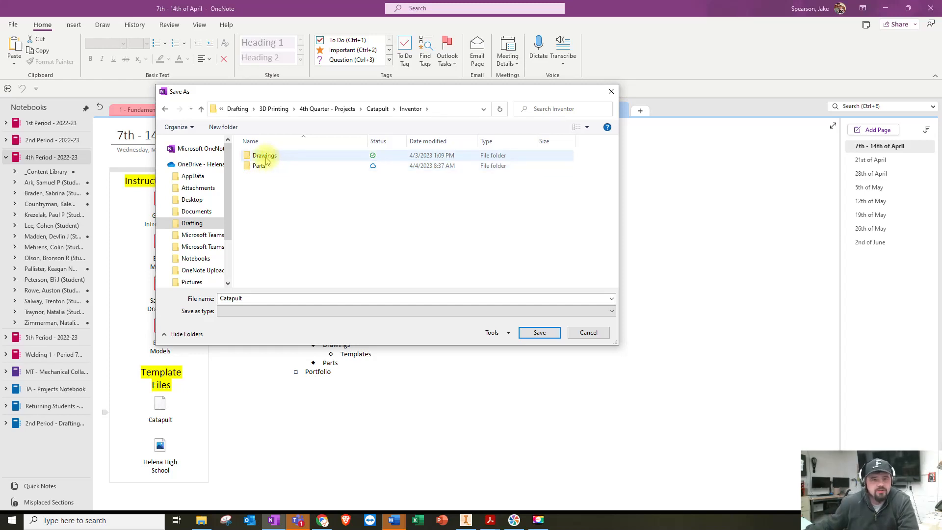
double_click(265, 156)
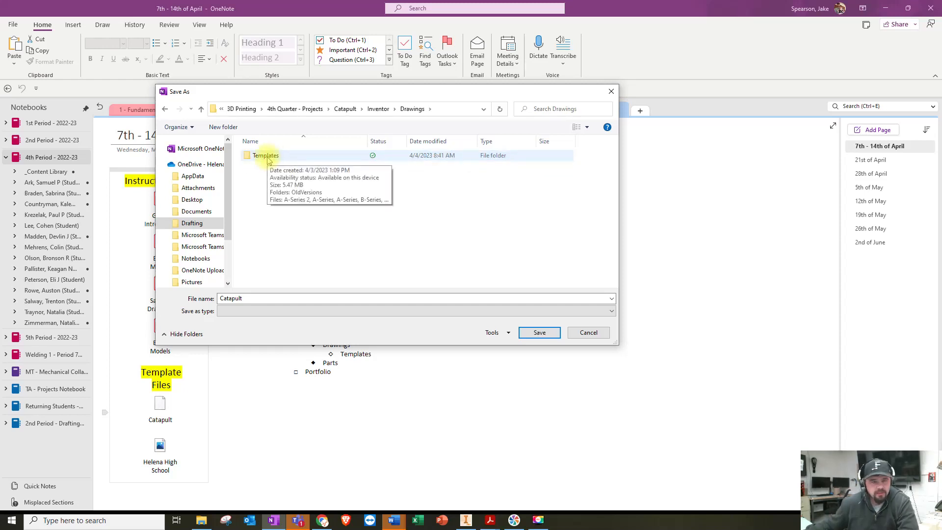
double_click(266, 156)
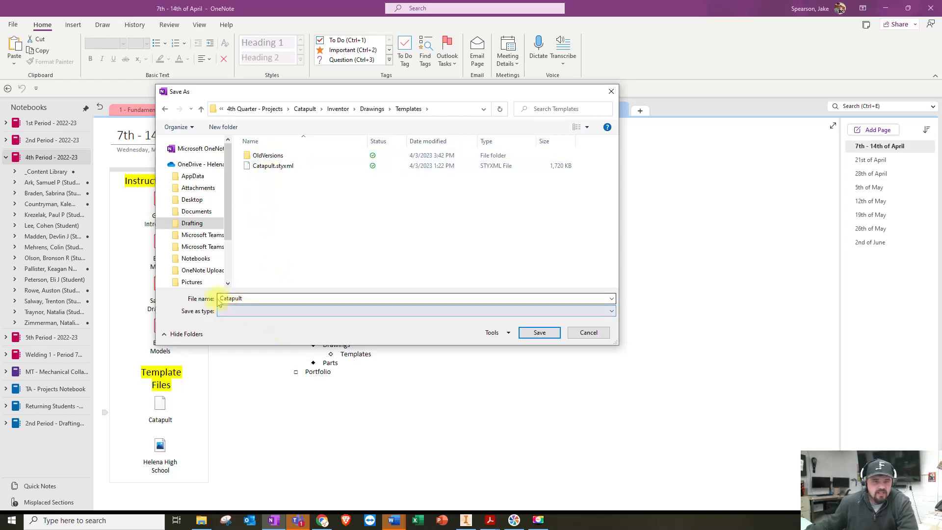
- Save the template file as Catapult.styxml in the Templates folder
click(267, 166)
click(539, 333)
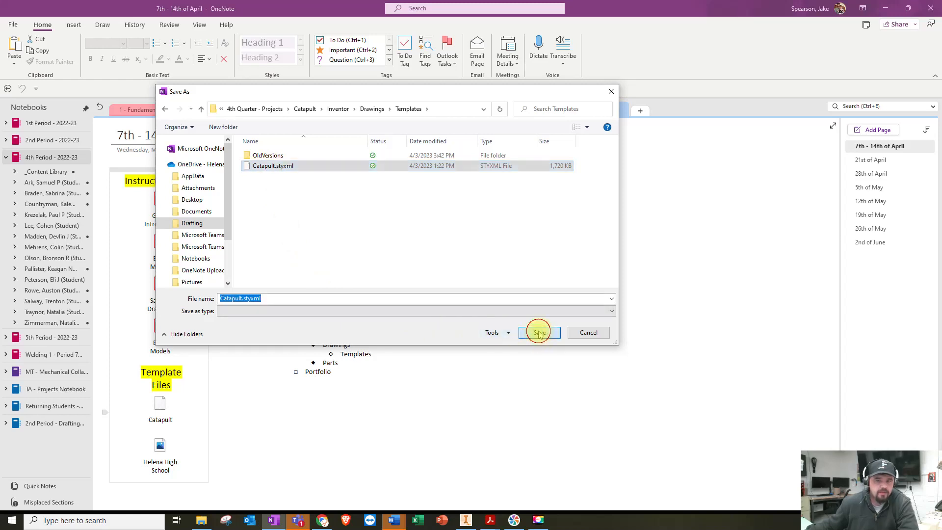
click(495, 261)
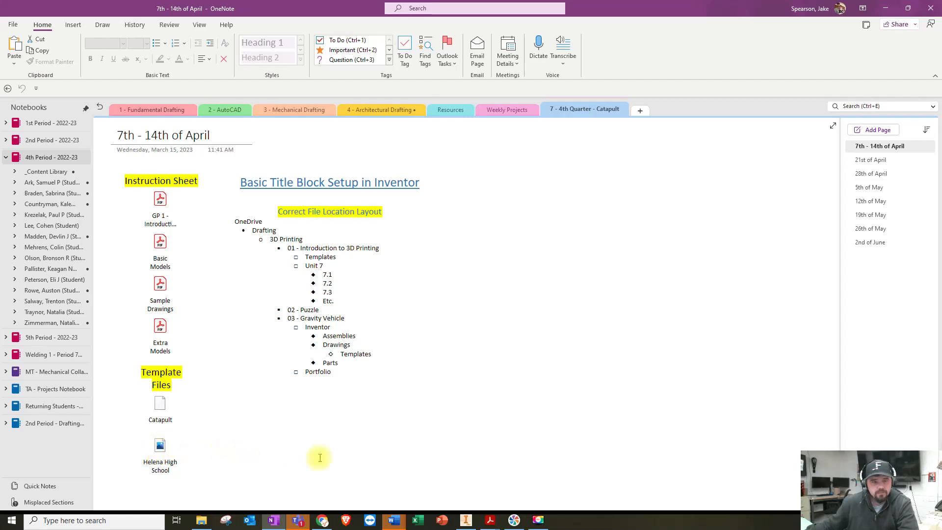
- Save the attached Helena High School image to the same Catapult Templates folder, after checking the full folder path
right_click(162, 447)
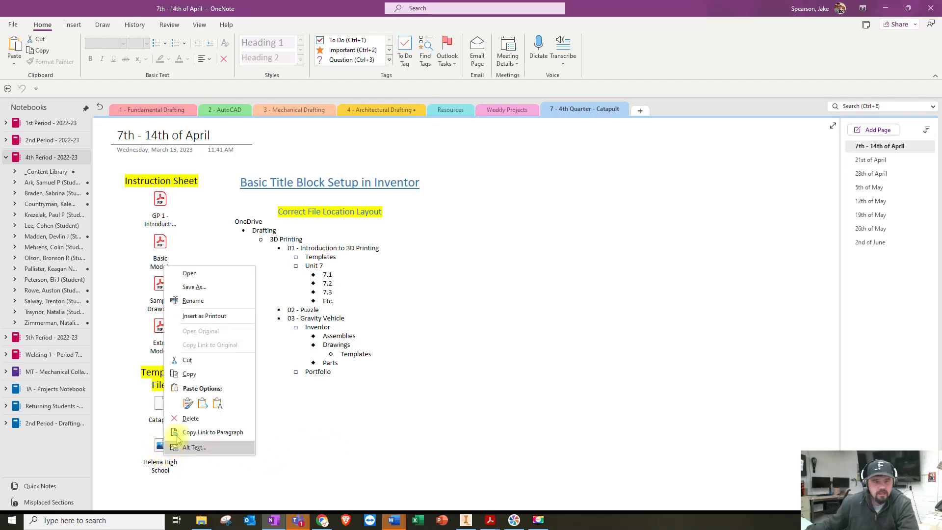
click(192, 288)
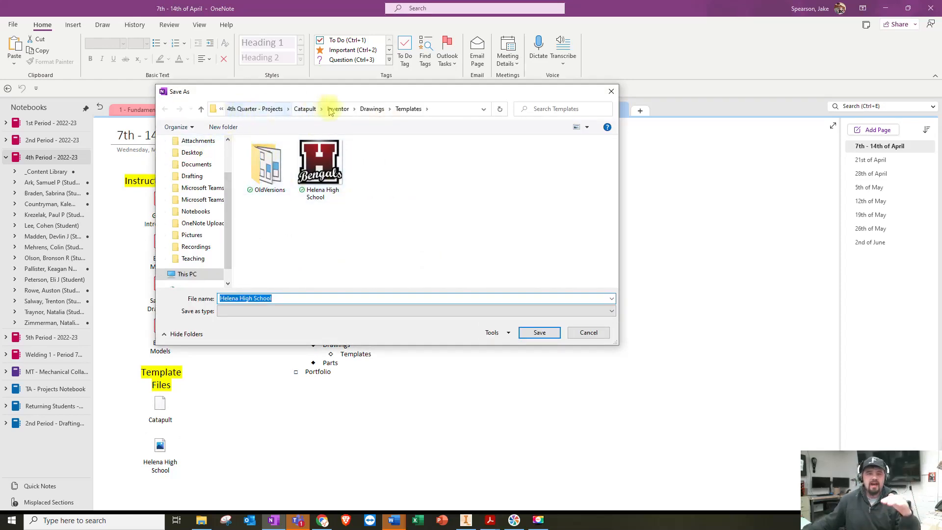
scroll(187, 180, up, 2)
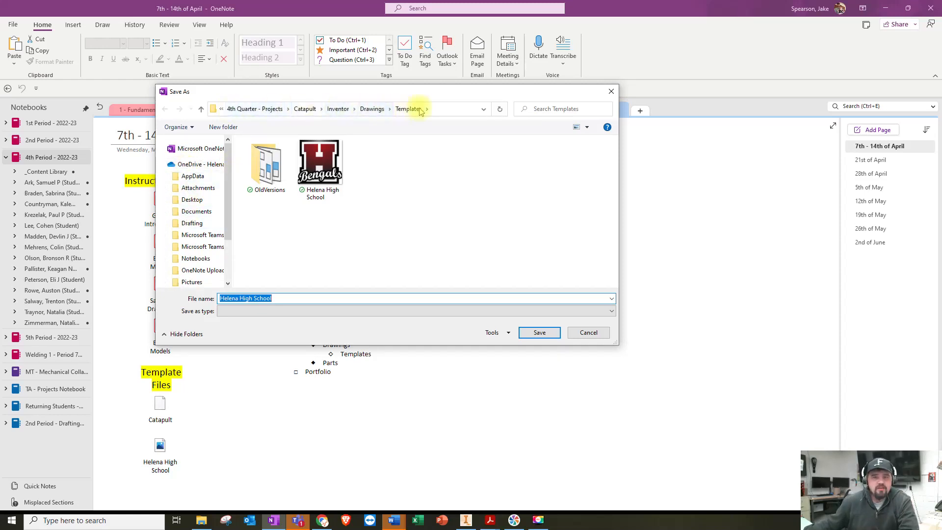
click(486, 110)
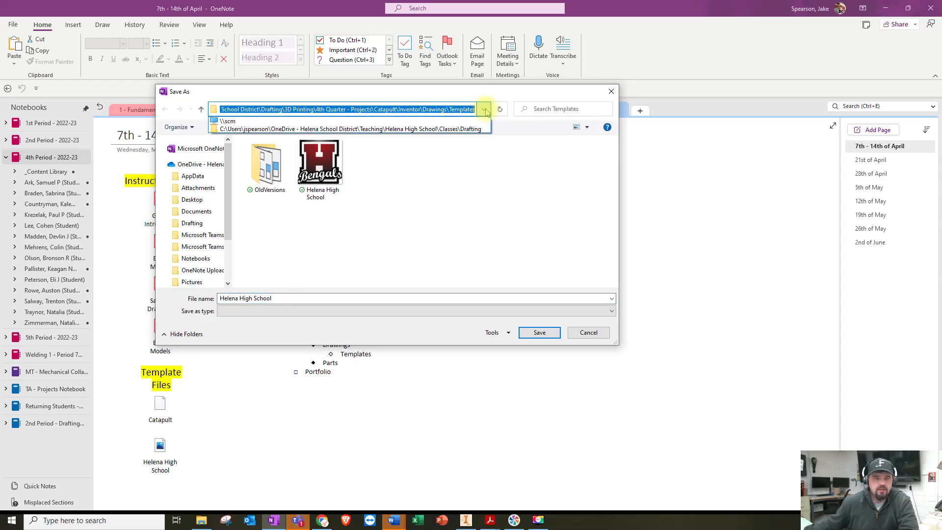
click(485, 111)
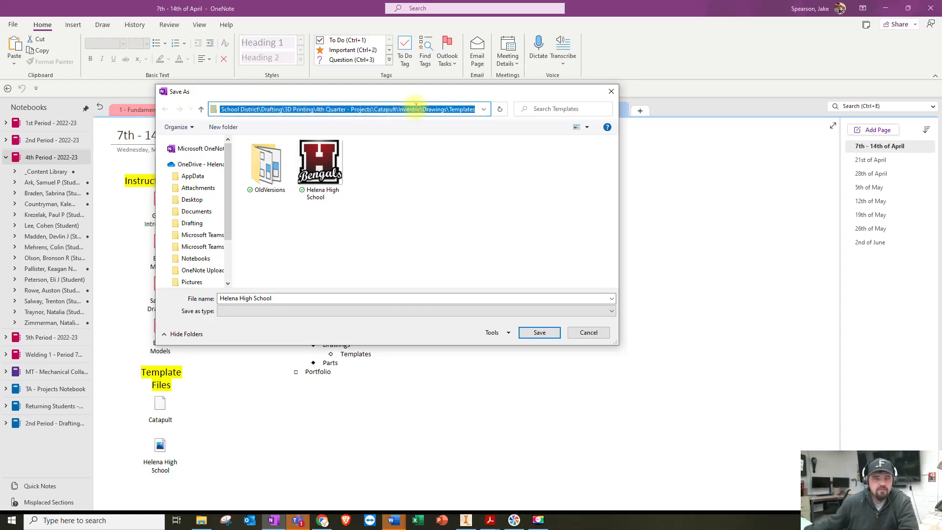
click(387, 210)
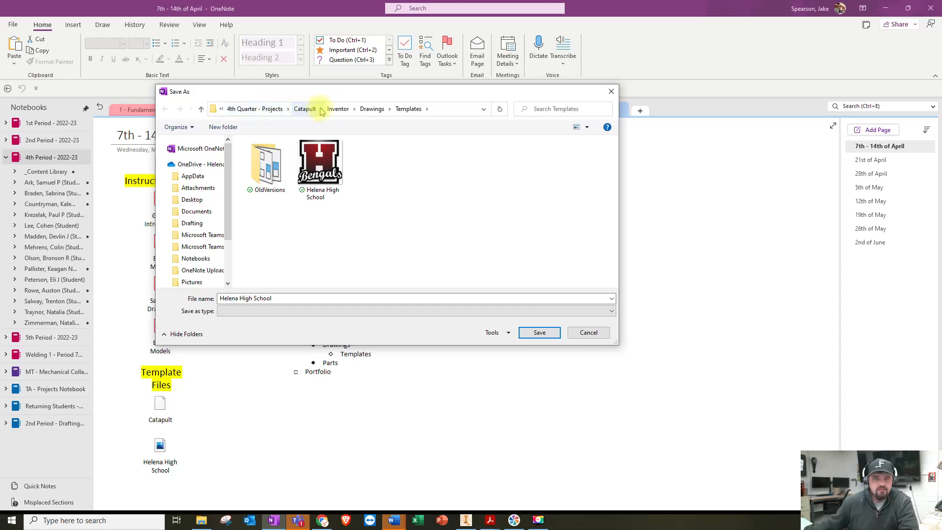
double_click(320, 167)
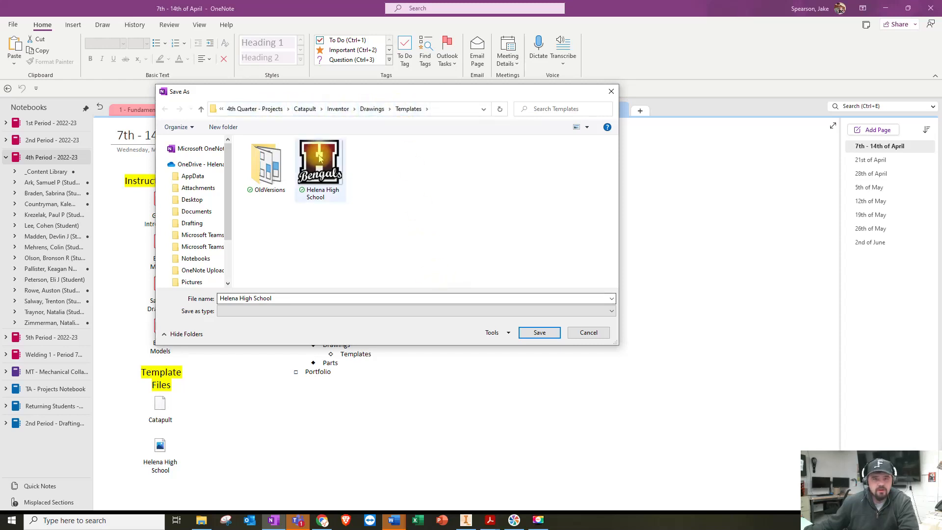
click(494, 260)
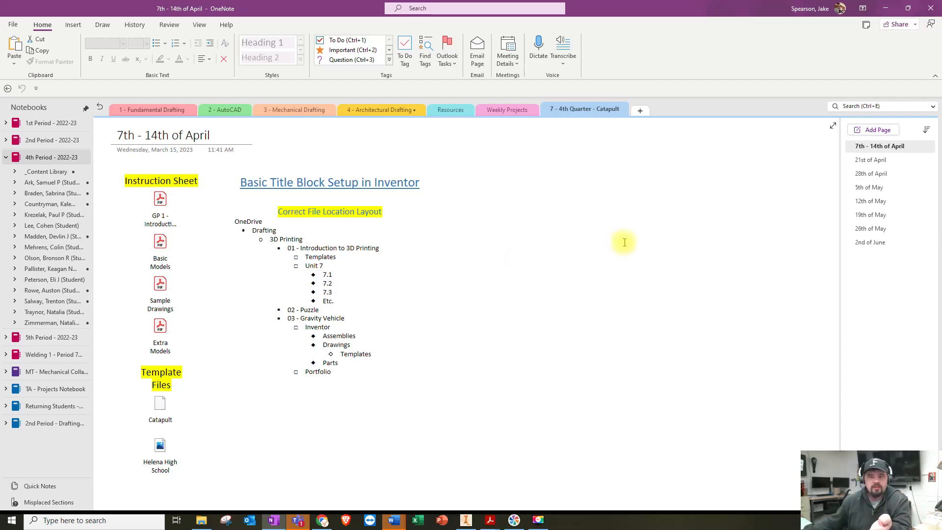
- Open the 28th of April page and check the save location for the SERIES-A drawing template PDF
click(864, 176)
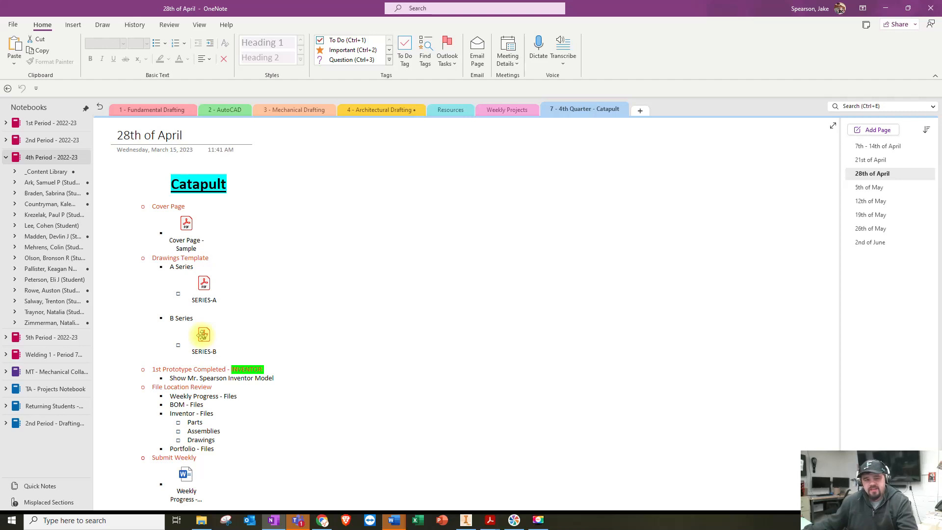
right_click(205, 292)
click(239, 319)
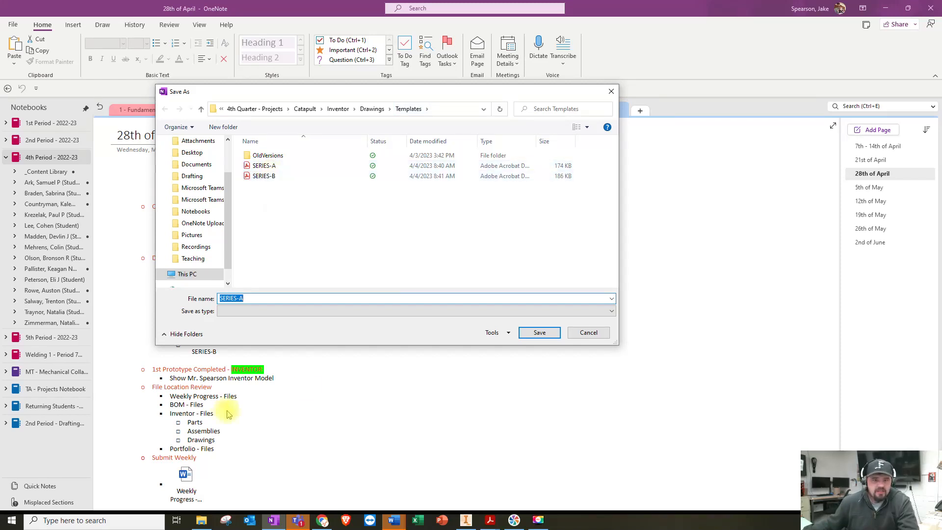
drag(431, 89, 587, 98)
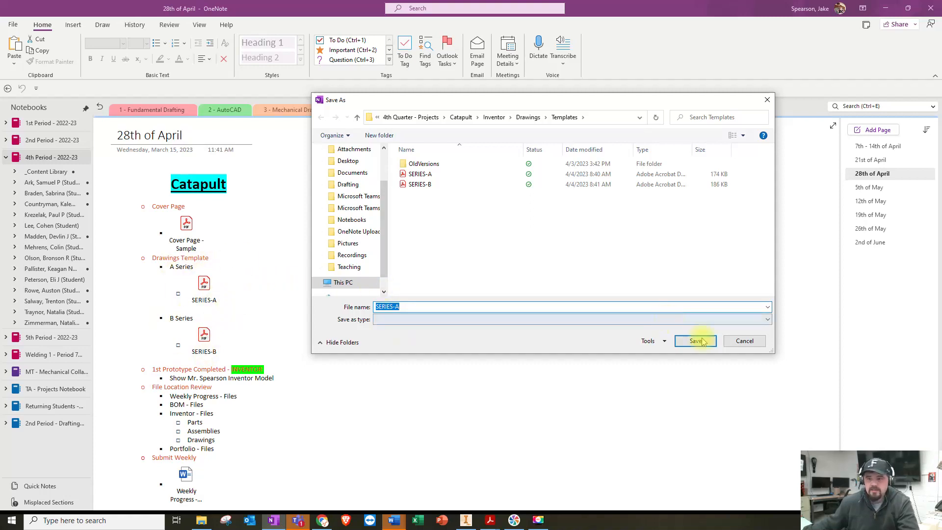
click(746, 342)
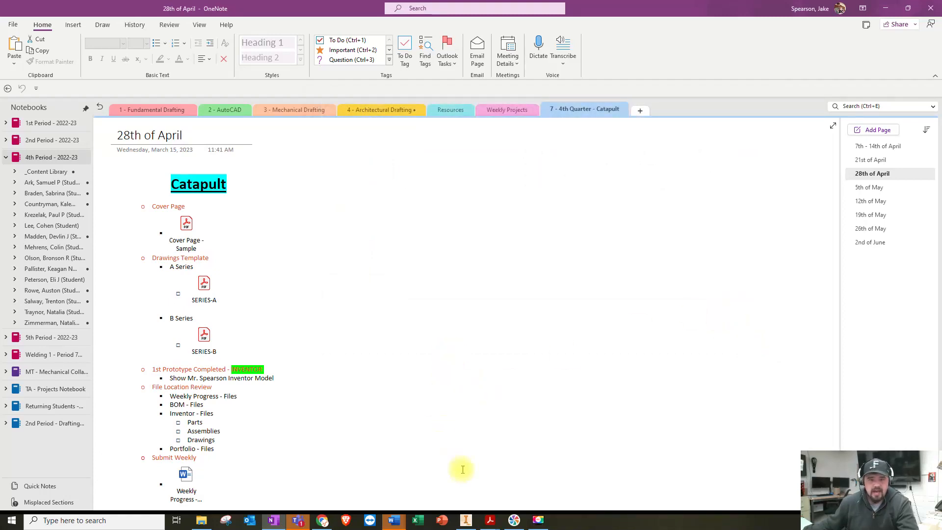
- Switch to Autodesk Inventor and compare the iProperties lists and title blocks of the A-Series and B-Series drawings
mouse_move(465, 519)
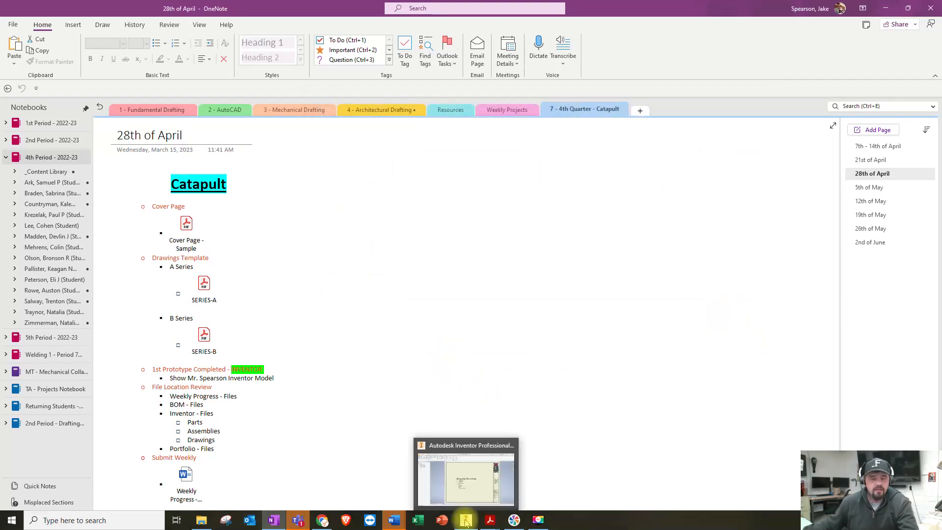
click(465, 522)
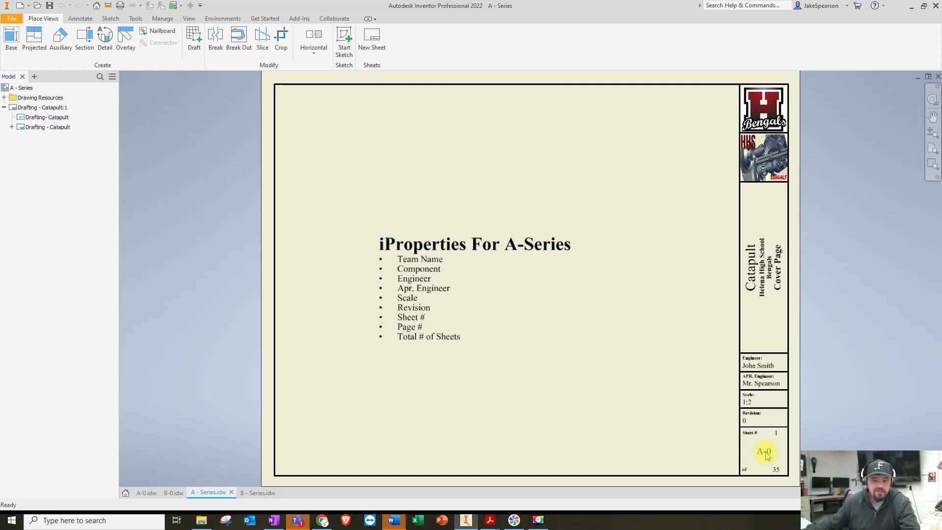
click(253, 493)
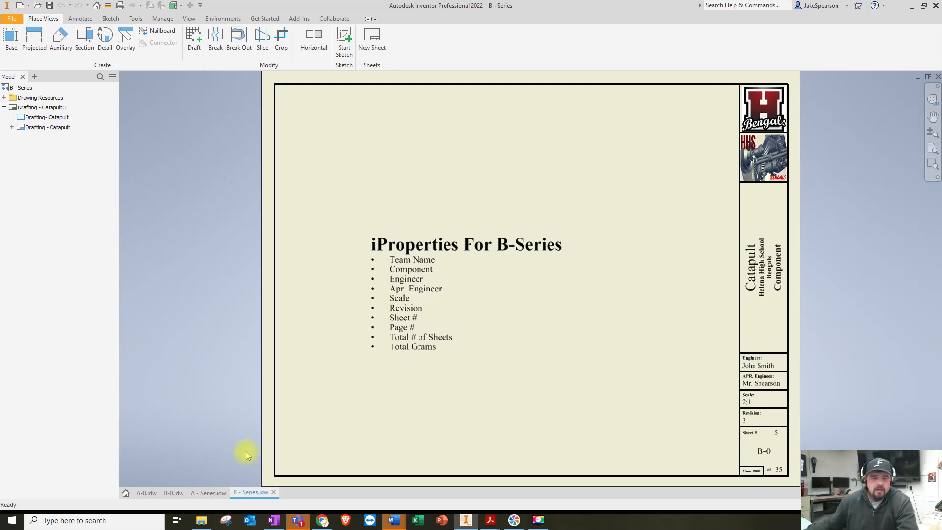
click(208, 493)
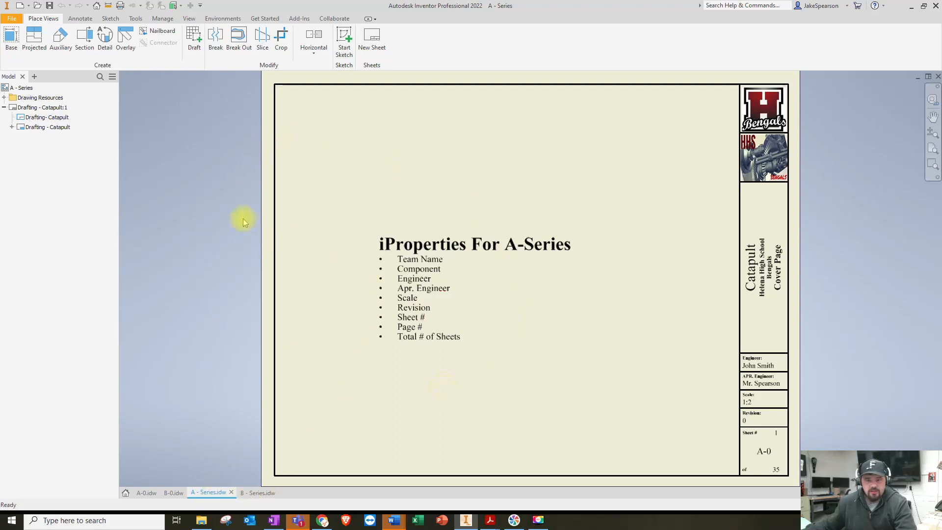
- Create a new blank drawing file from the default drawing template
click(12, 18)
mouse_move(26, 57)
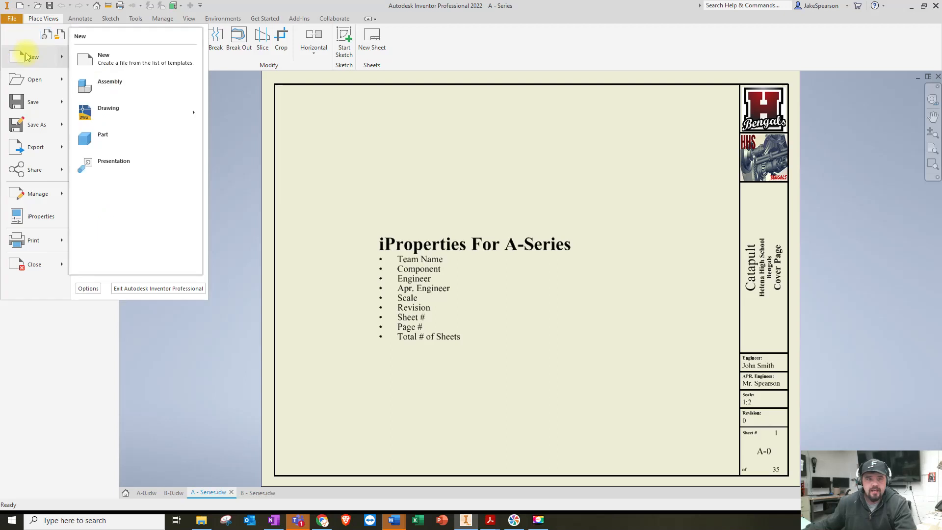
click(127, 115)
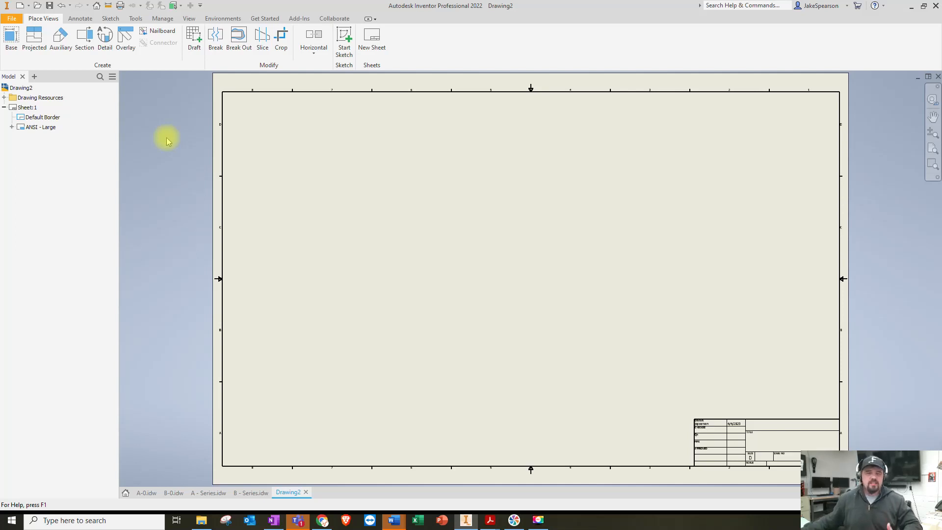
- Begin saving a copy of the drawing and browse to OneDrive's Drafting folder, down to Catapult > Inventor > Drawings > Templates
click(11, 18)
click(32, 124)
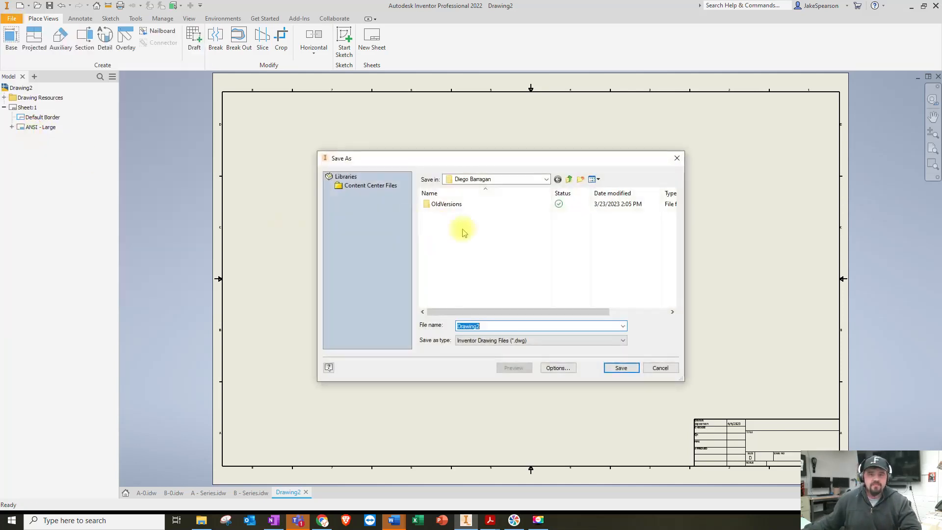
click(545, 181)
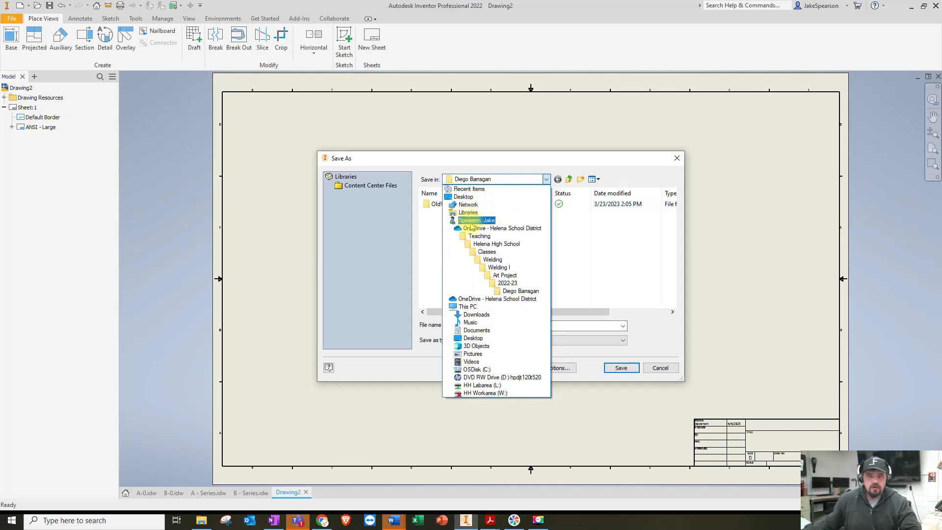
click(472, 230)
double_click(444, 242)
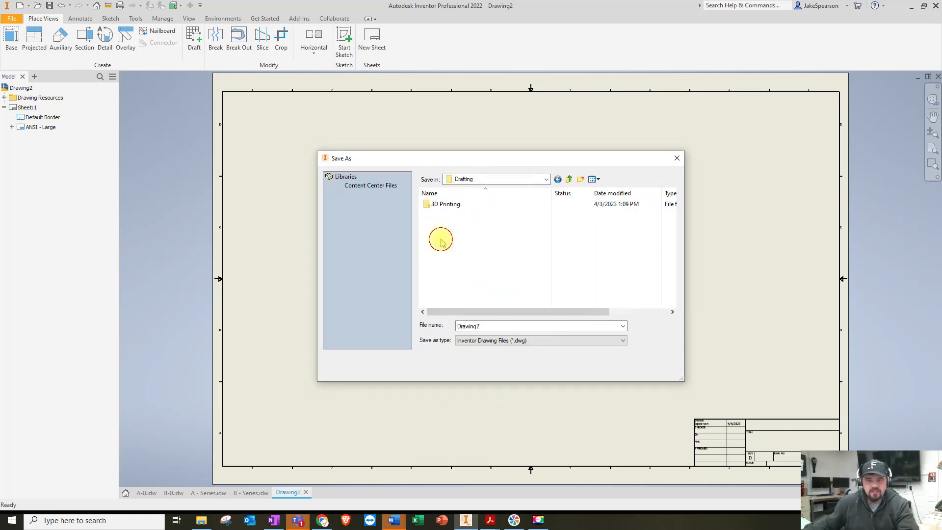
double_click(446, 211)
click(444, 207)
double_click(444, 205)
double_click(446, 205)
click(448, 205)
double_click(447, 205)
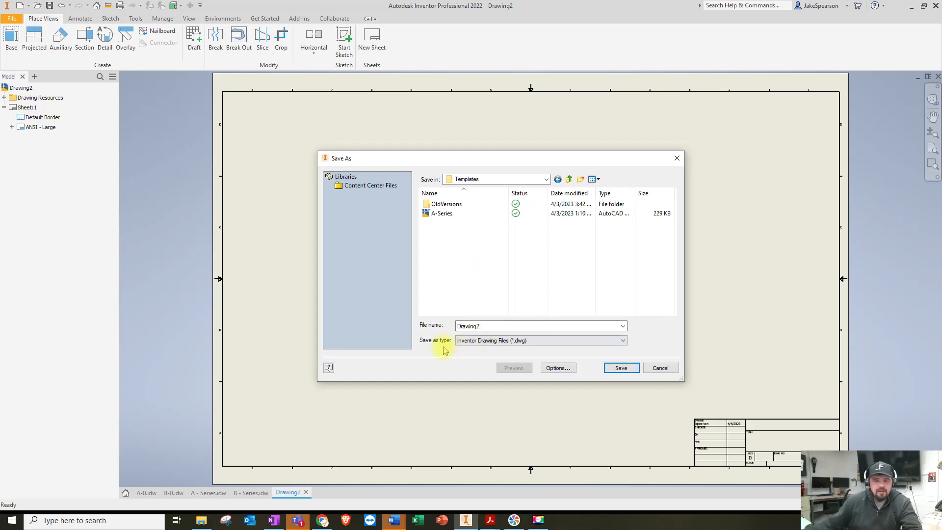
- Save the drawing as A-Series 3 in the Inventor Drawing (*.idw) format
click(521, 343)
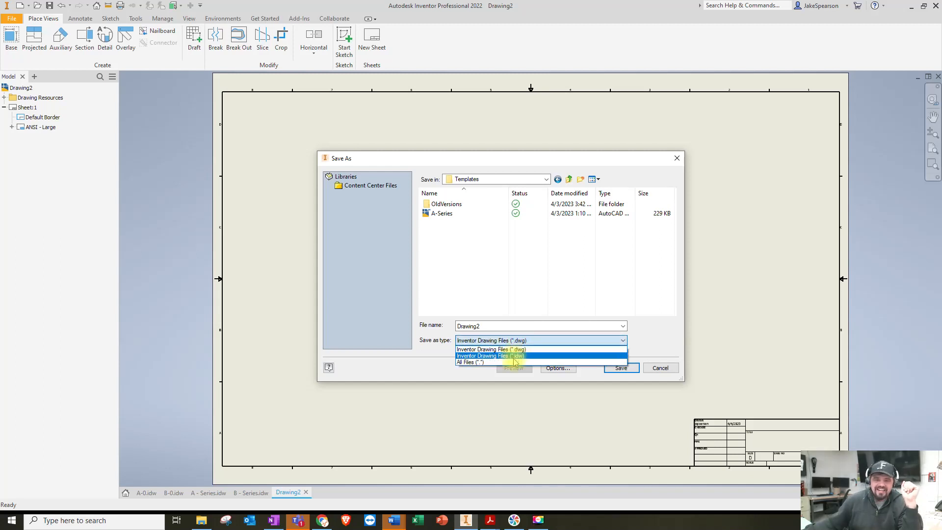
click(513, 356)
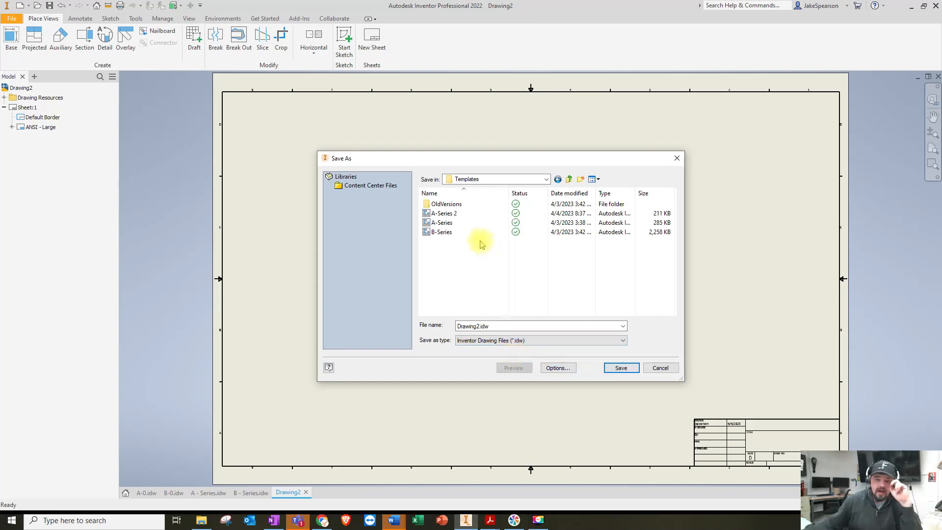
click(441, 223)
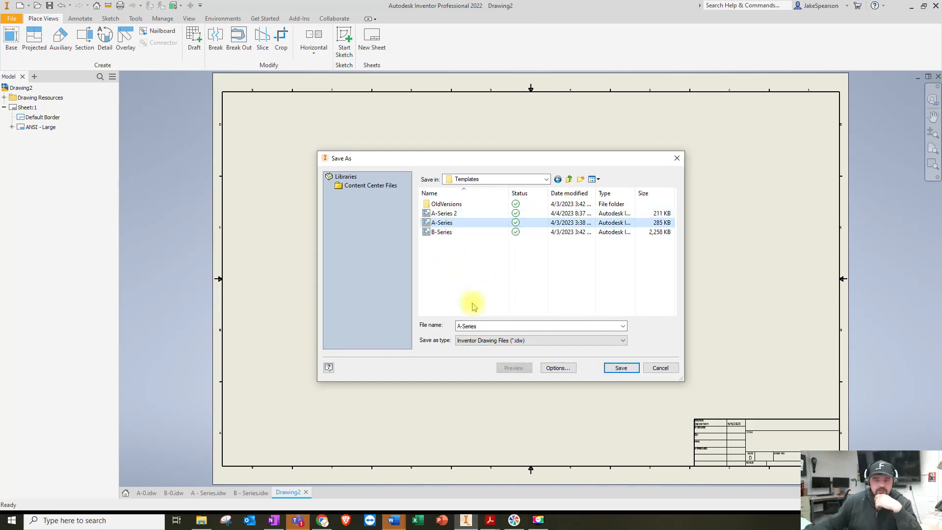
click(483, 326)
click(483, 327)
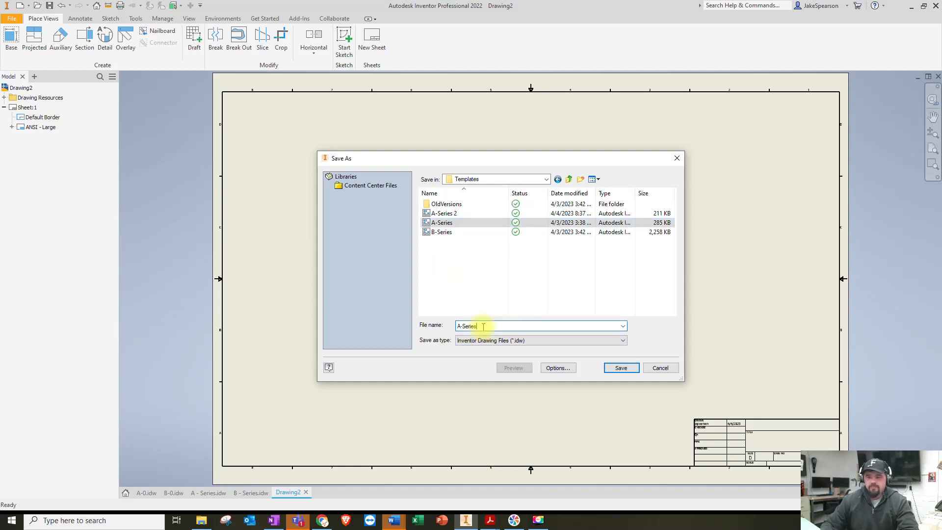
click(484, 327)
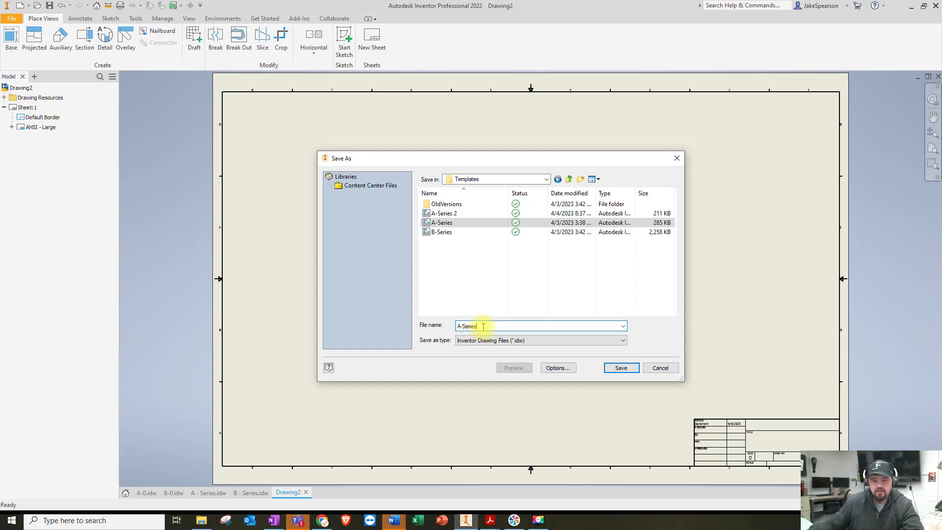
text(3)
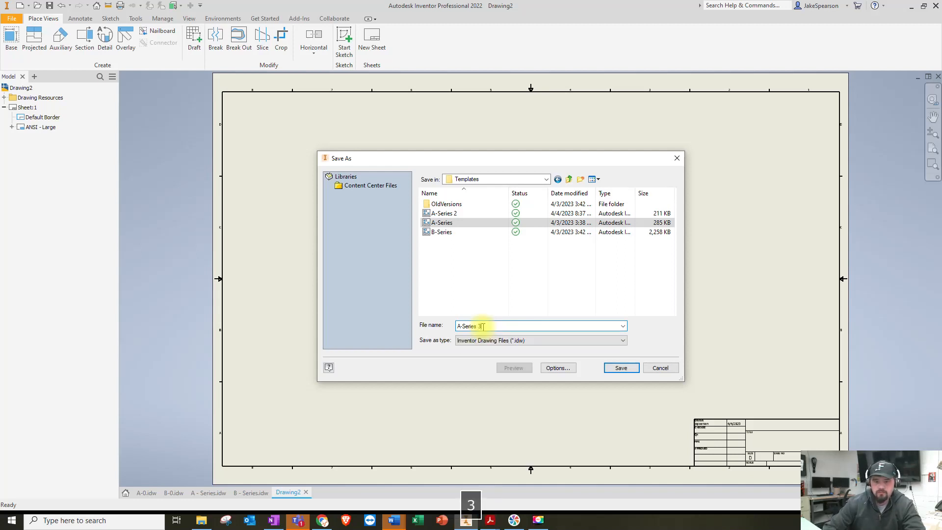
click(623, 369)
click(432, 271)
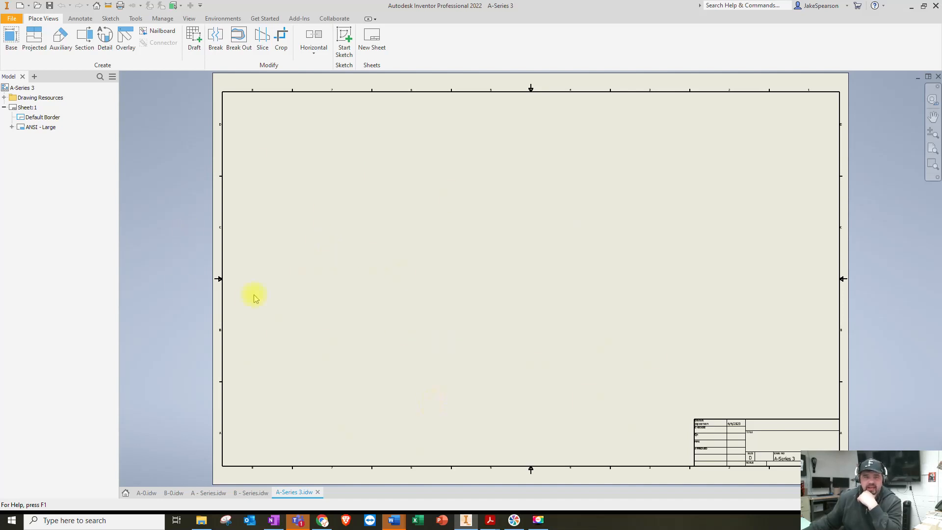
- Edit the sheet, naming it Catapult and setting its size to A
right_click(22, 111)
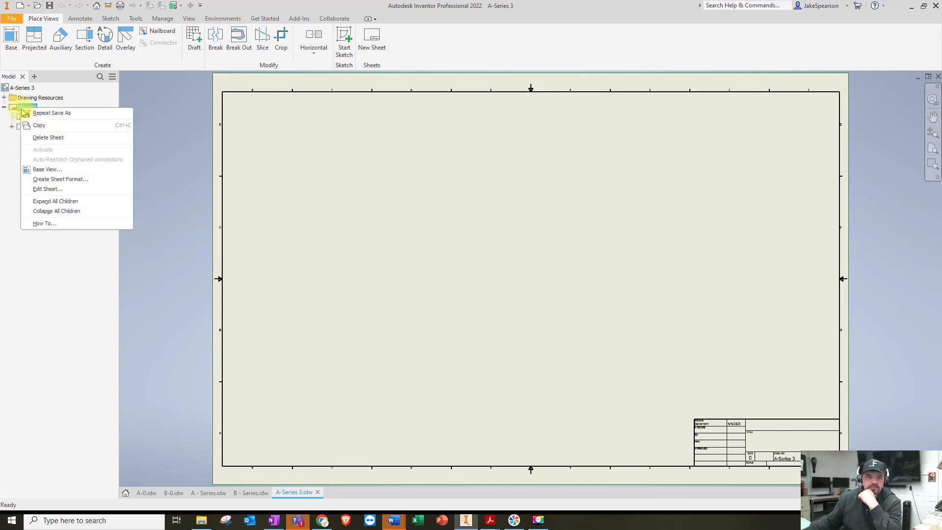
click(53, 189)
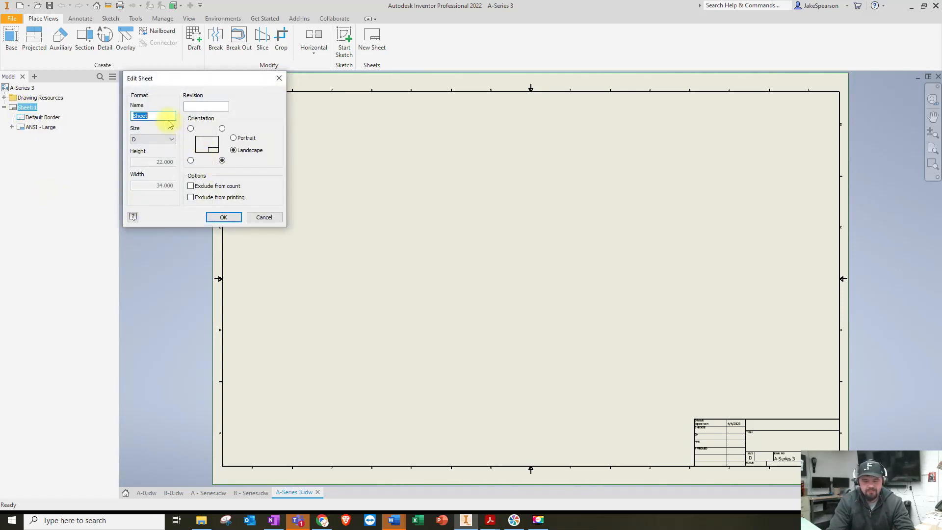
text(Cataplut)
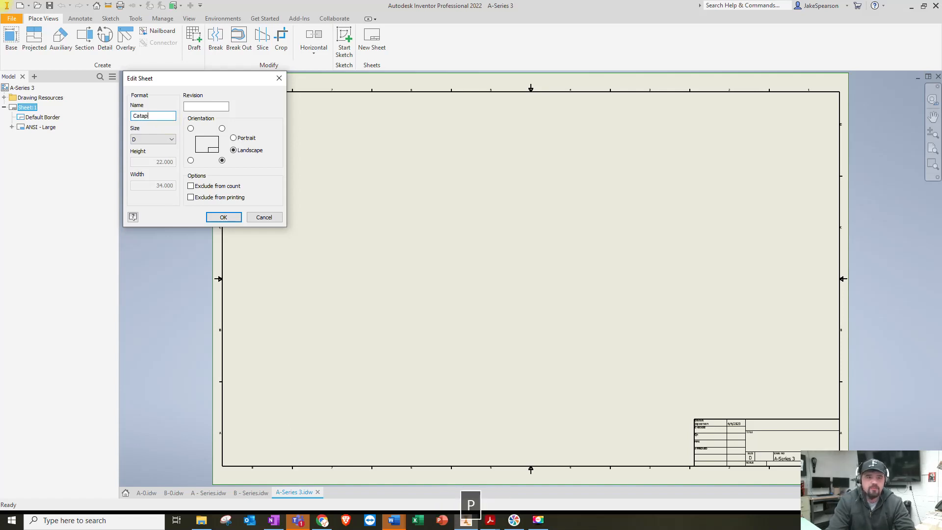
key(BackSpace)
key(BackSpace)
key(BackSpace)
text(ultf)
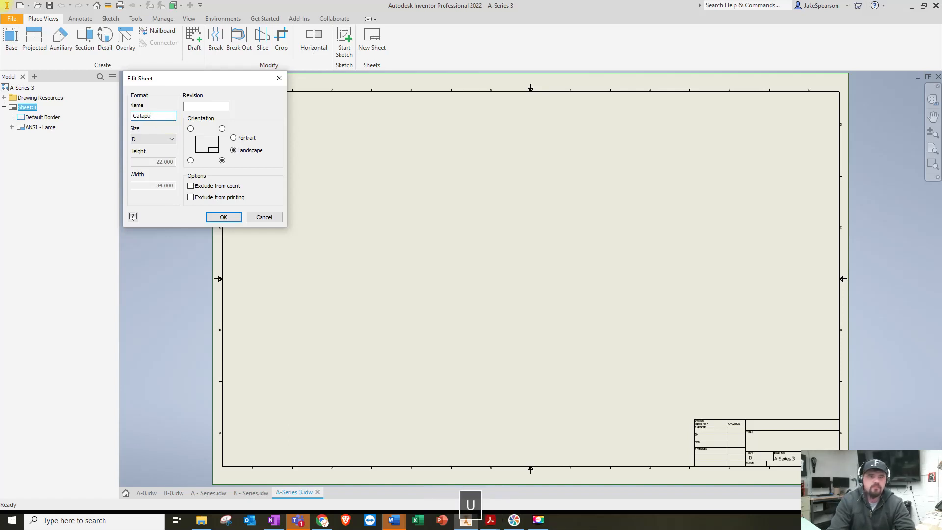
key(BackSpace)
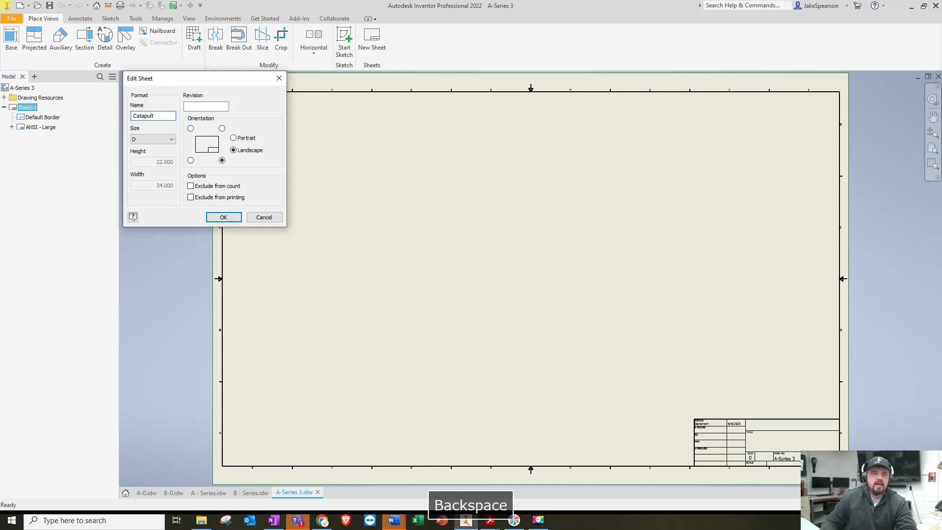
click(169, 142)
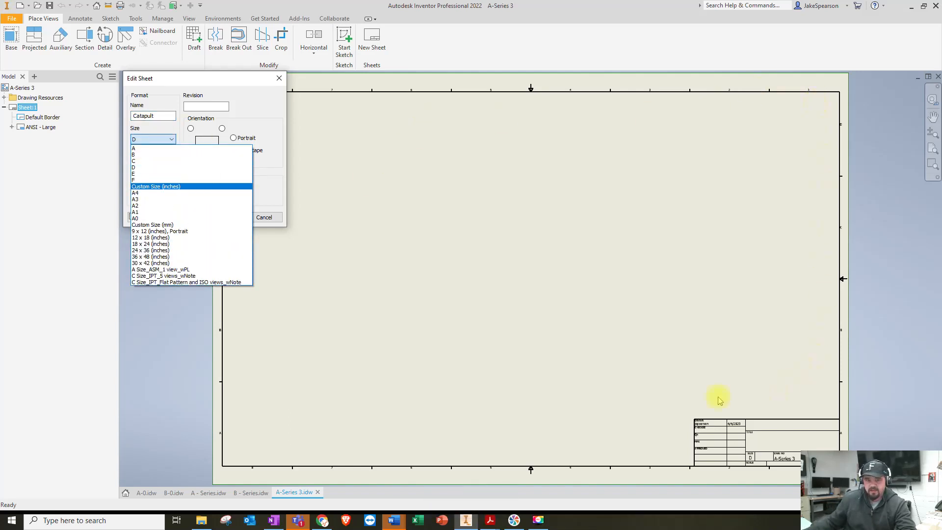
click(138, 148)
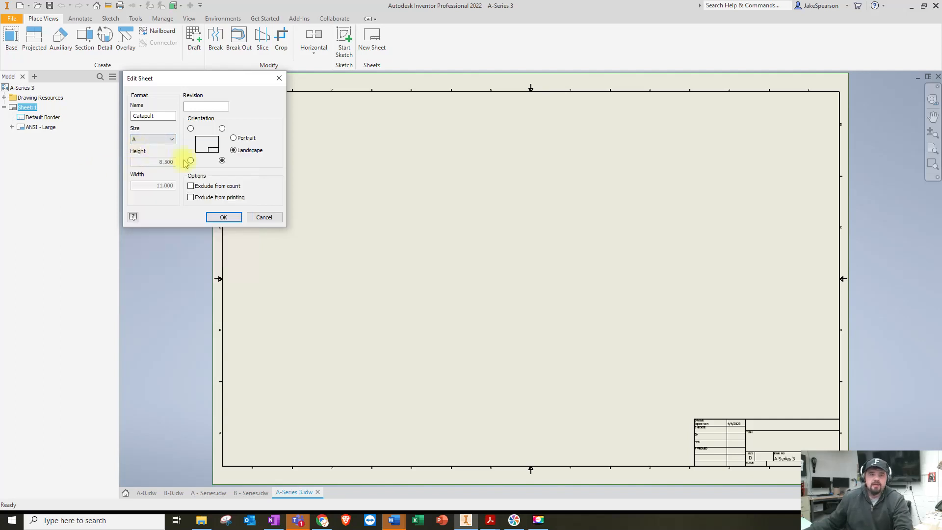
click(223, 214)
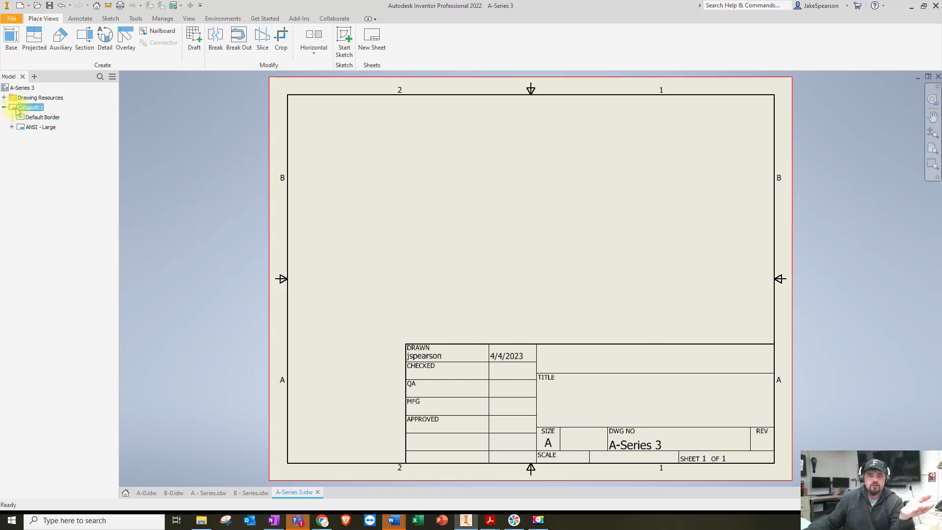
- Delete the default border and the ANSI - Large title block from the Catapult sheet
click(32, 117)
right_click(38, 118)
click(57, 137)
click(31, 117)
right_click(28, 118)
click(47, 134)
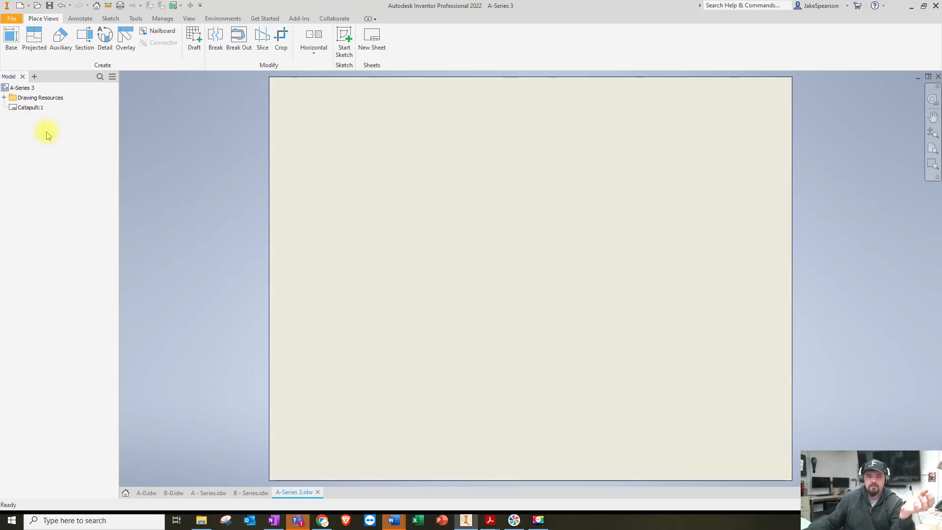
- Review the borders and title blocks in the drawing resources and start defining a new border
click(4, 99)
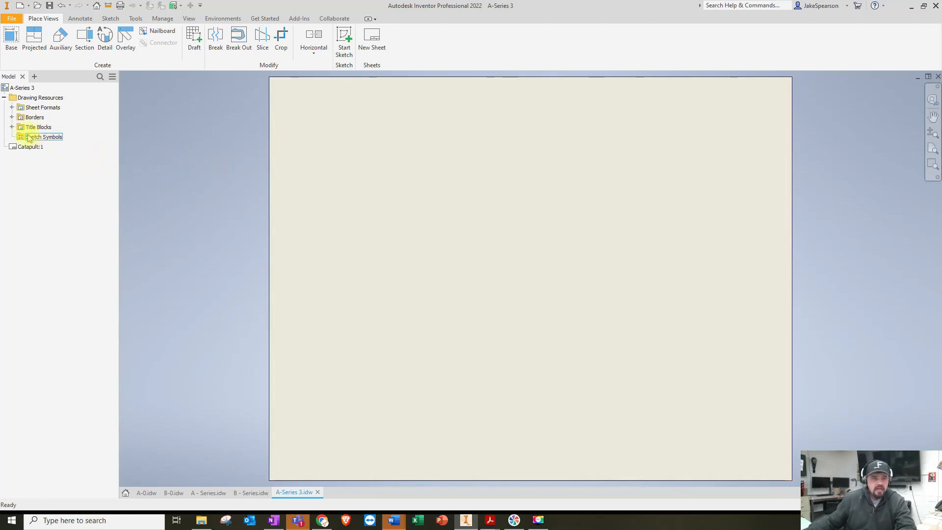
click(12, 117)
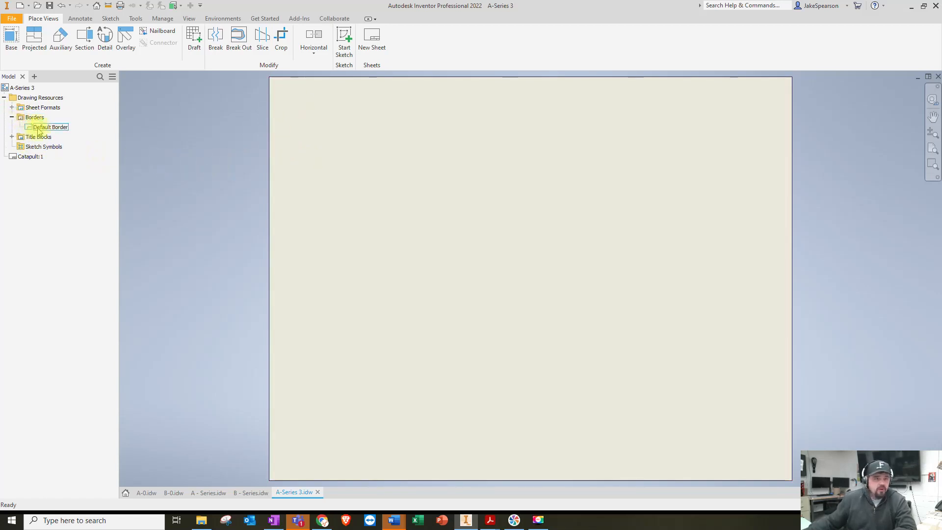
click(12, 137)
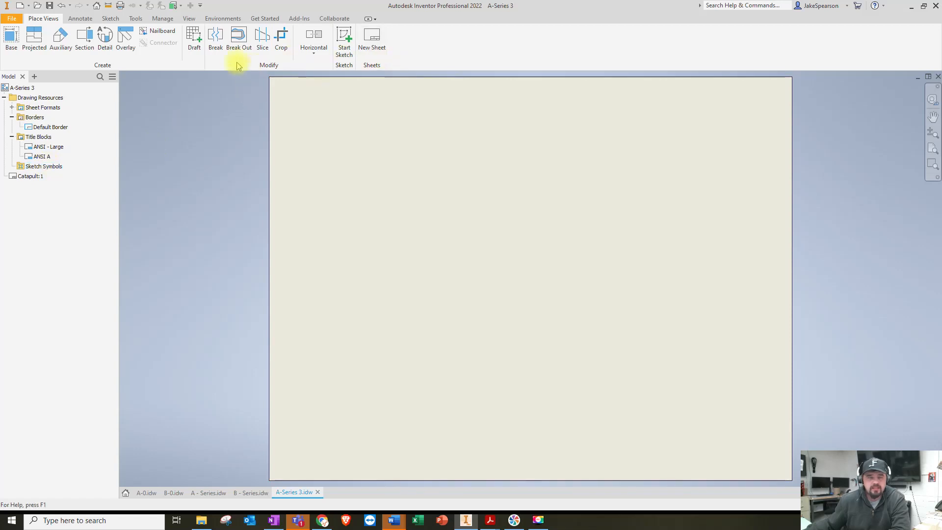
click(11, 137)
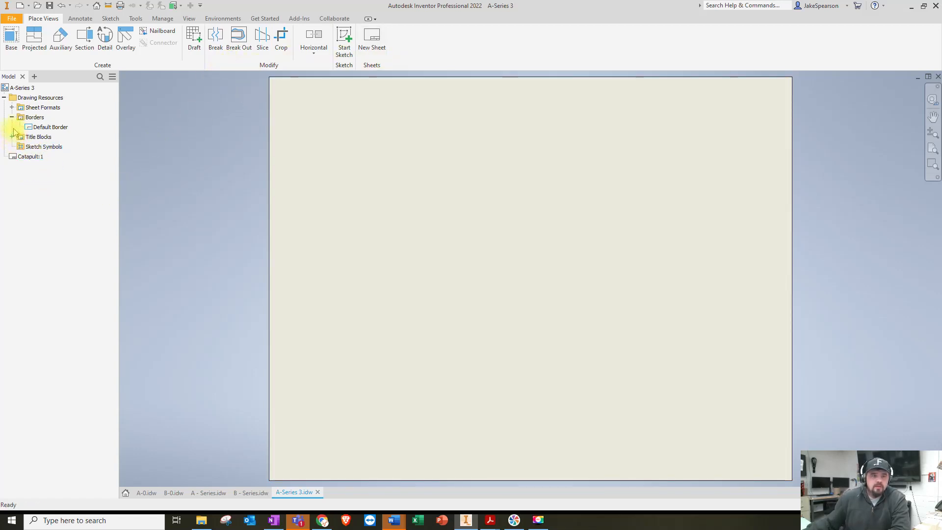
click(20, 117)
right_click(19, 118)
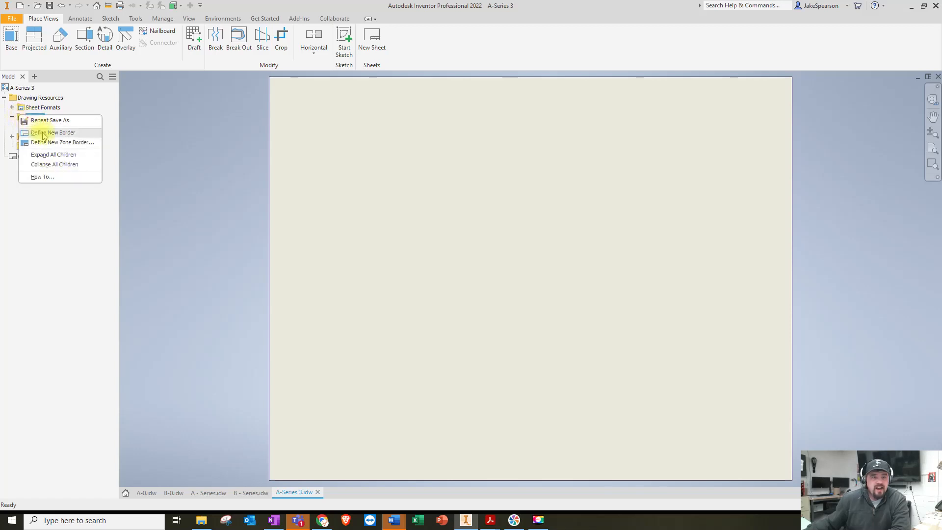
click(49, 132)
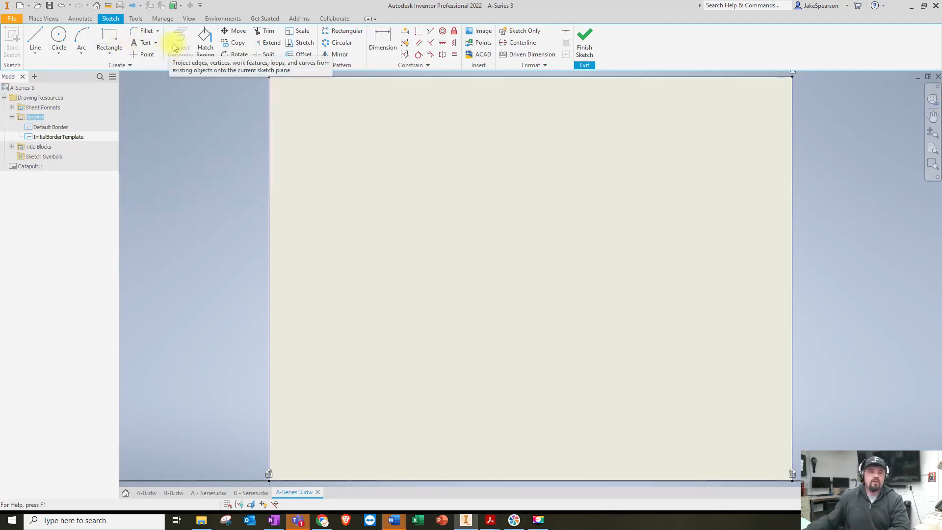
- Open the Style and Standard Editor and start importing a style definition file
click(162, 18)
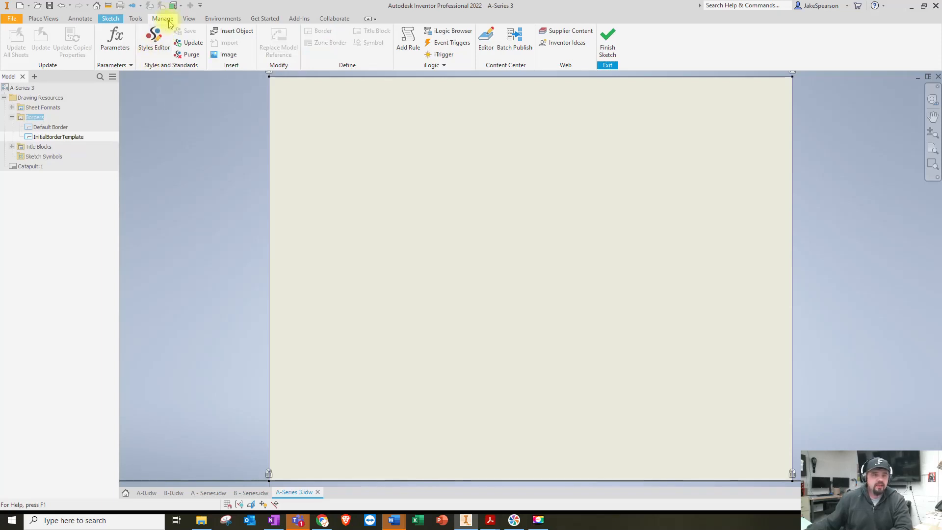
click(154, 42)
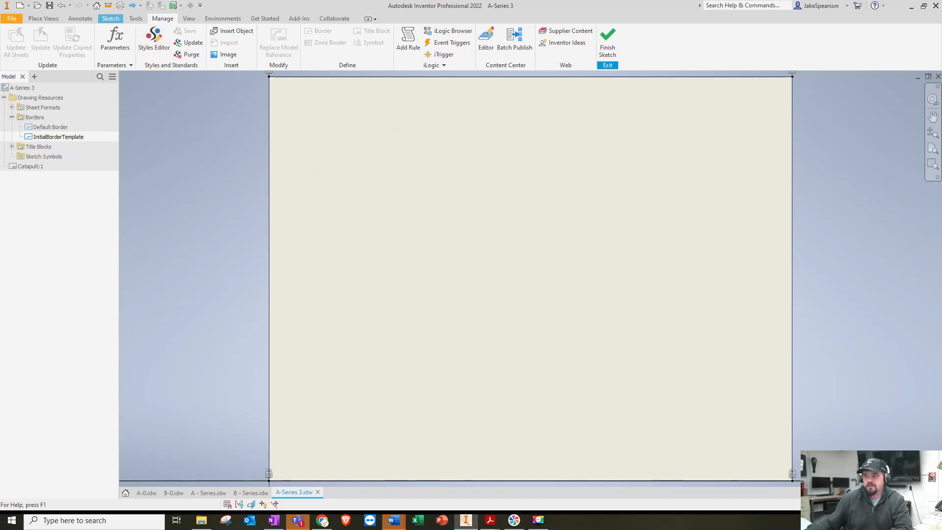
drag(549, 113, 440, 75)
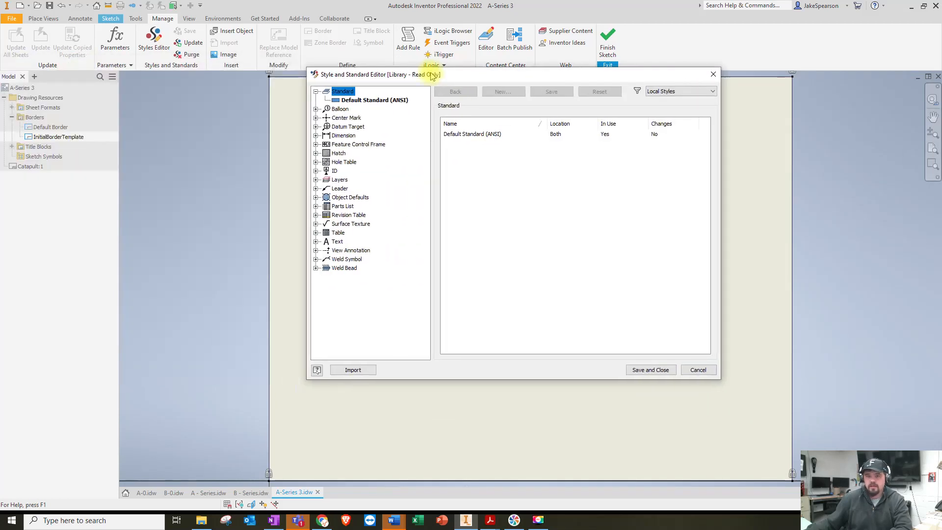
click(353, 371)
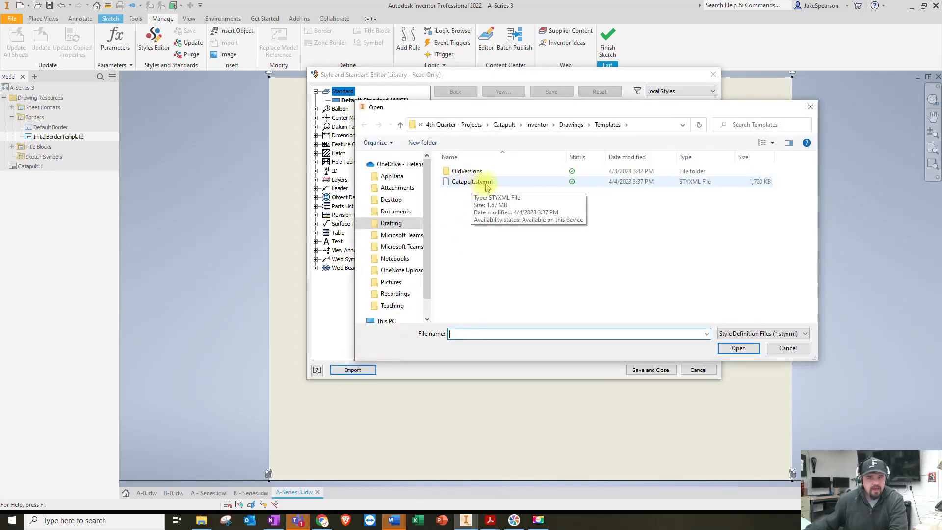
- Switch to OneNote and locate the Catapult template file on the 7th - 14th of April page
click(273, 521)
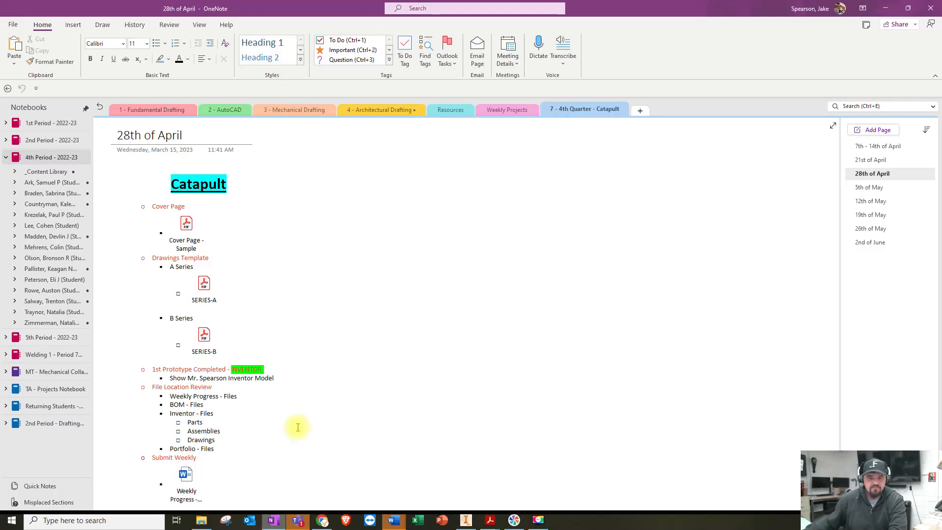
click(890, 147)
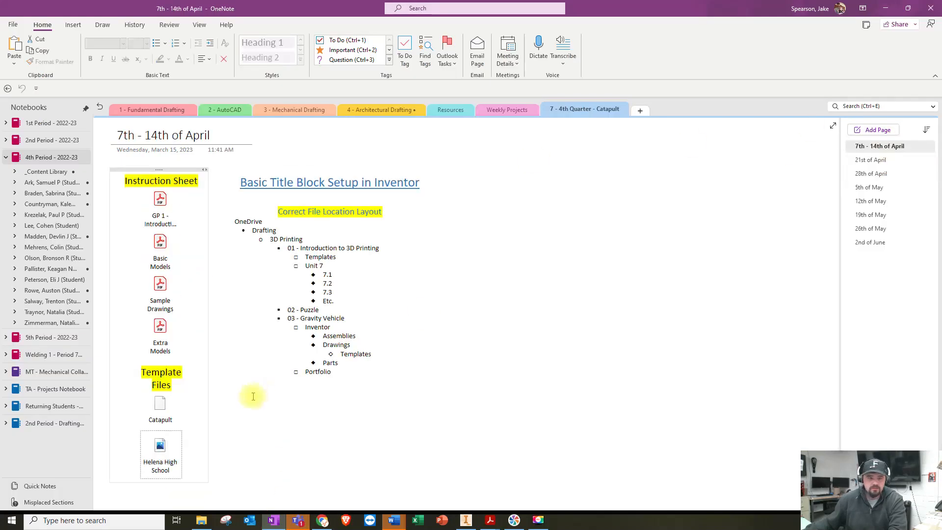
click(171, 409)
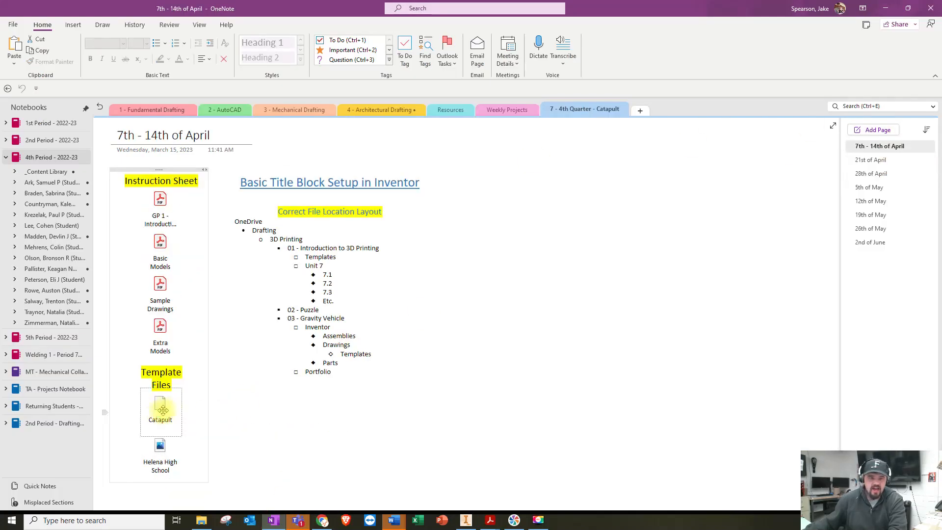
- Switch back to Inventor and import the Catapult.styxml style definition file from the Templates folder
click(466, 520)
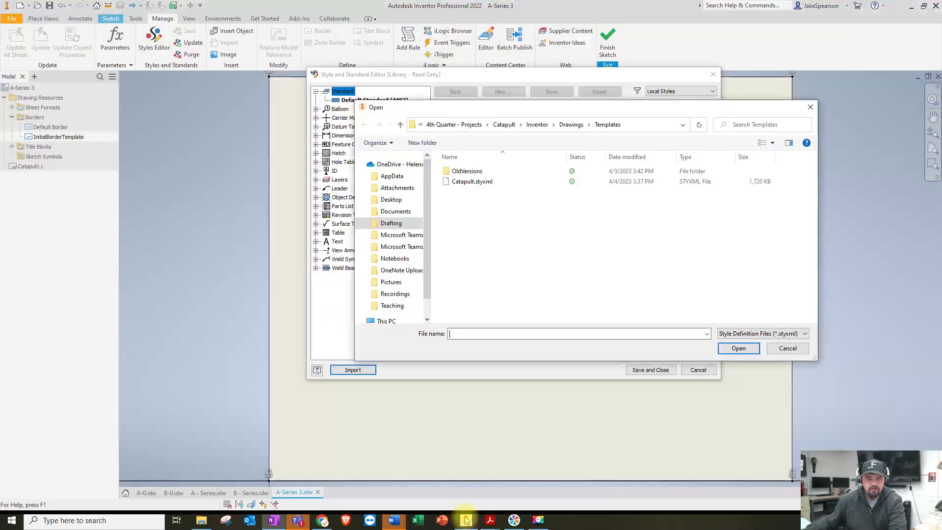
click(469, 183)
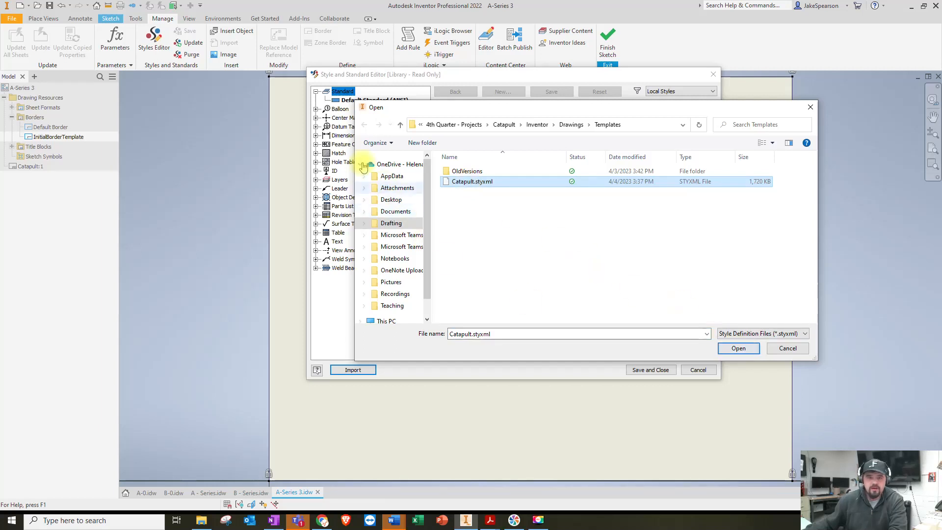
drag(405, 105, 435, 125)
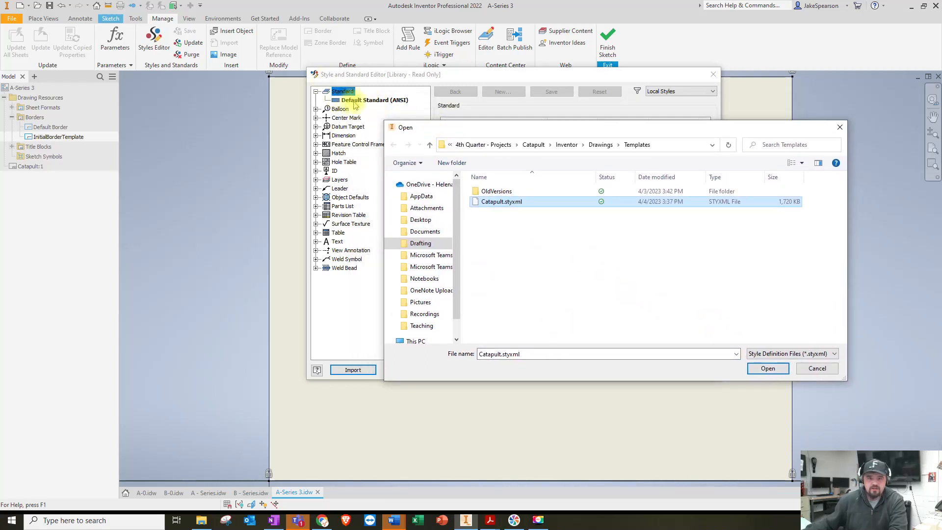
click(768, 368)
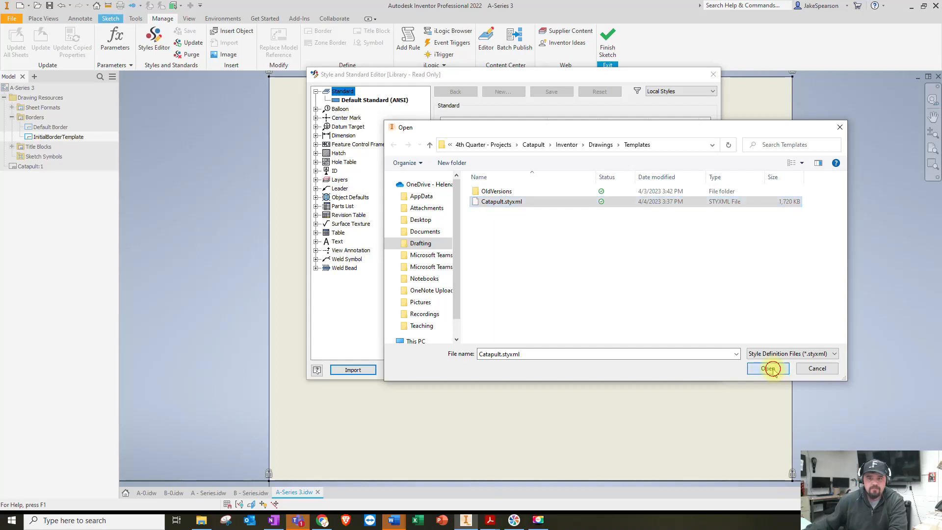
- Make HHS - Catapult the active drawing standard, then save and close the style editor
click(356, 101)
click(353, 109)
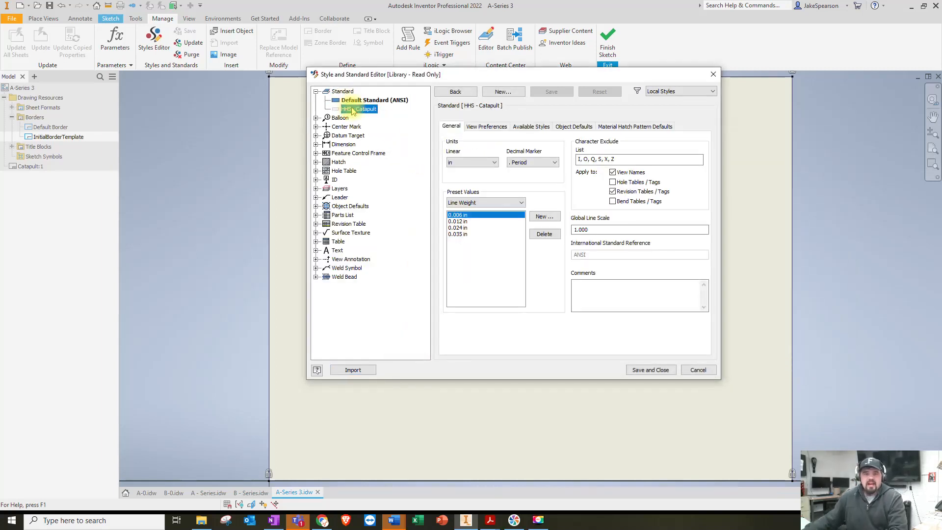
right_click(361, 111)
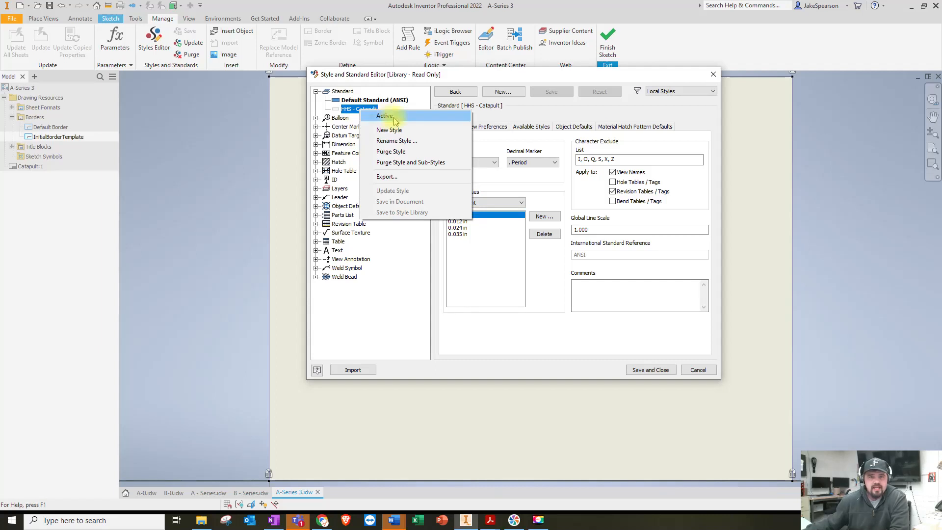
click(396, 117)
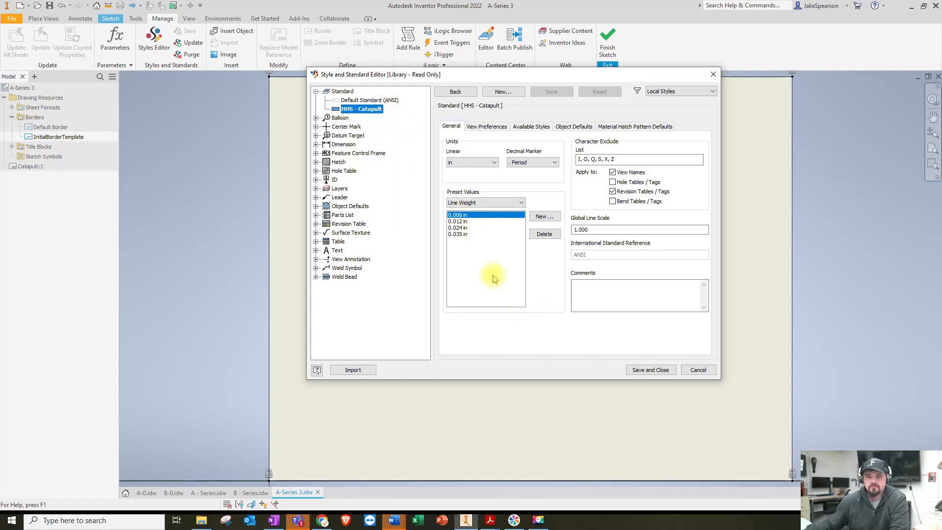
click(647, 370)
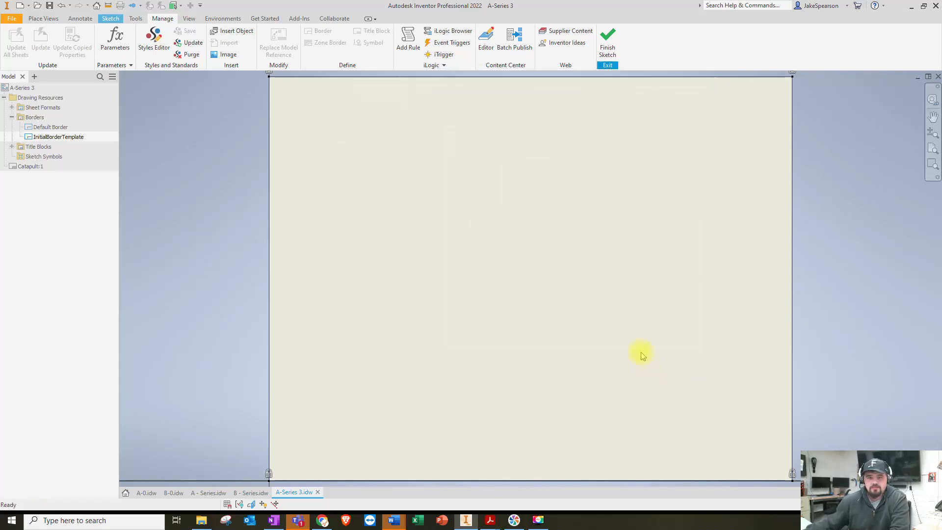
- Draw a two-point rectangle 10.5 in wide and 8 in high from near the sheet's upper-left corner
click(110, 19)
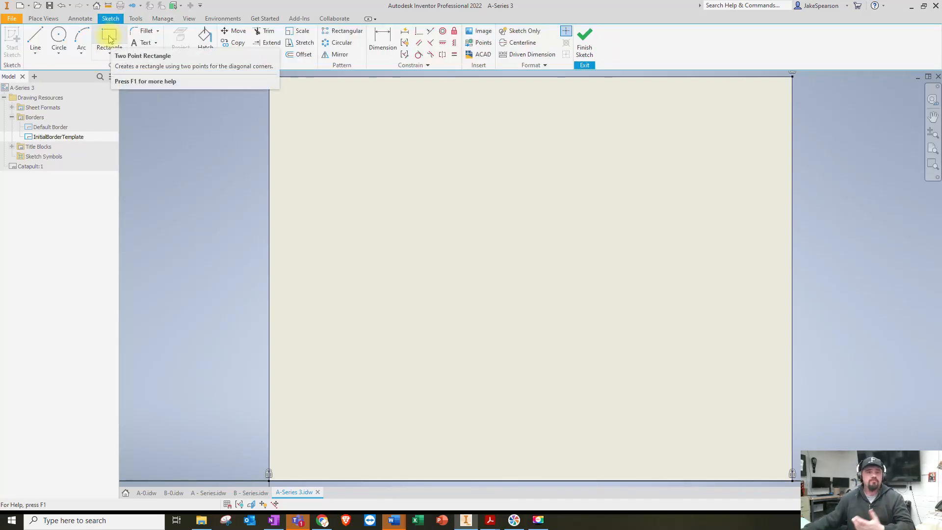
click(110, 38)
click(276, 87)
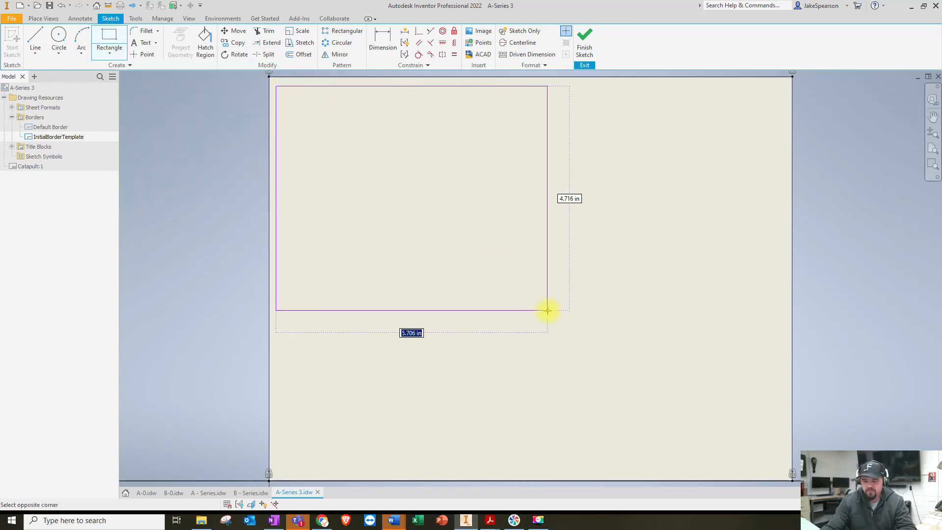
text(10.5)
key(Tab)
text(8)
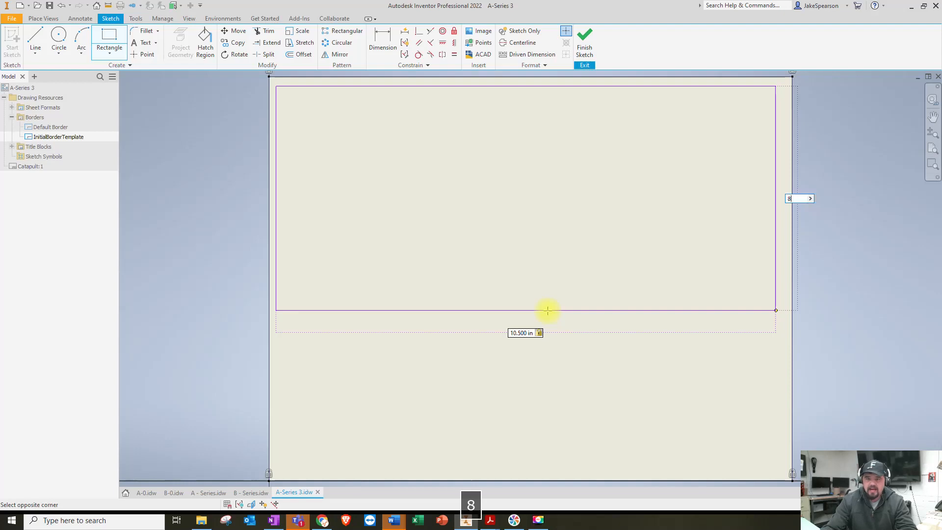
key(Return)
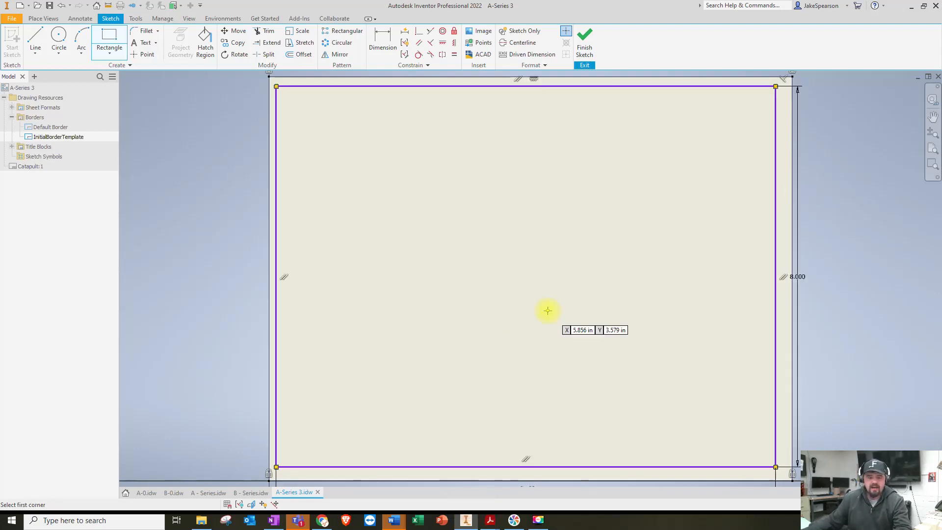
key(Escape)
scroll(571, 333, down, 3)
mouse_move(748, 449)
mouse_down()
mouse_move(406, 177)
mouse_move(354, 161)
mouse_up()
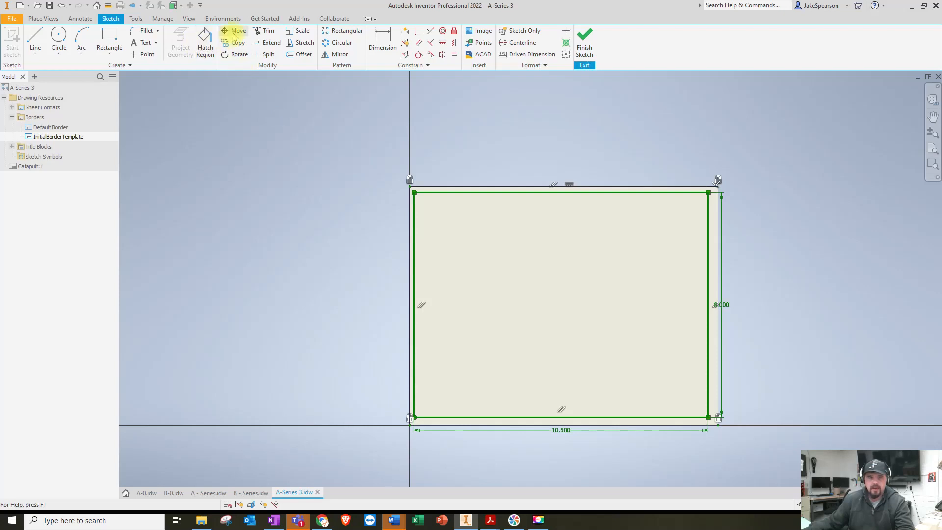
click(788, 474)
drag(788, 475, 497, 273)
click(790, 467)
drag(793, 467, 645, 380)
drag(358, 143, 439, 452)
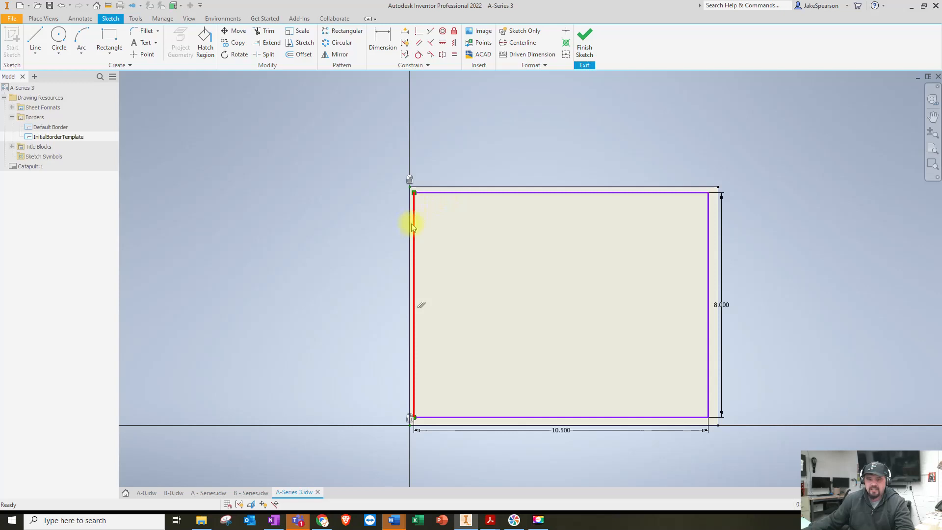
drag(358, 145, 457, 314)
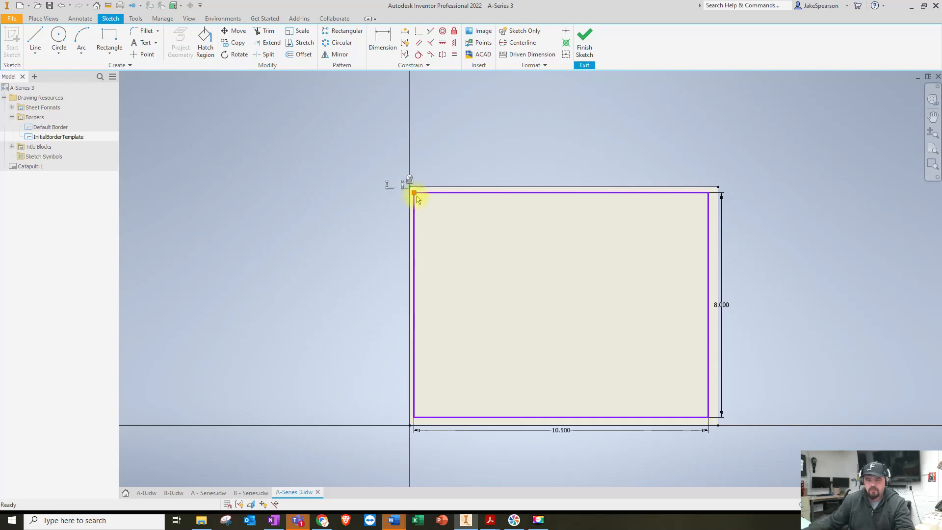
key(Escape)
- Move the whole rectangle slightly within the sheet using its upper-left corner as the base point, removing its constraints to other geometry
drag(794, 450, 337, 140)
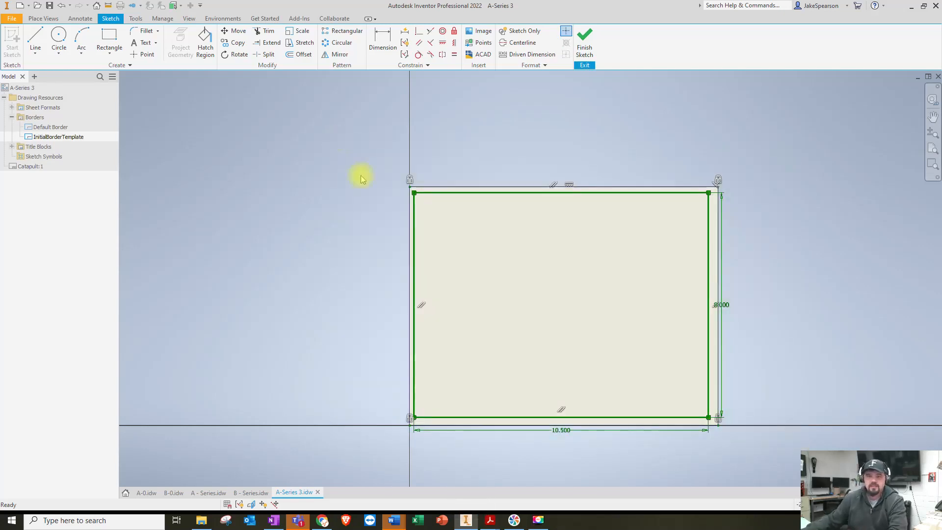
click(234, 31)
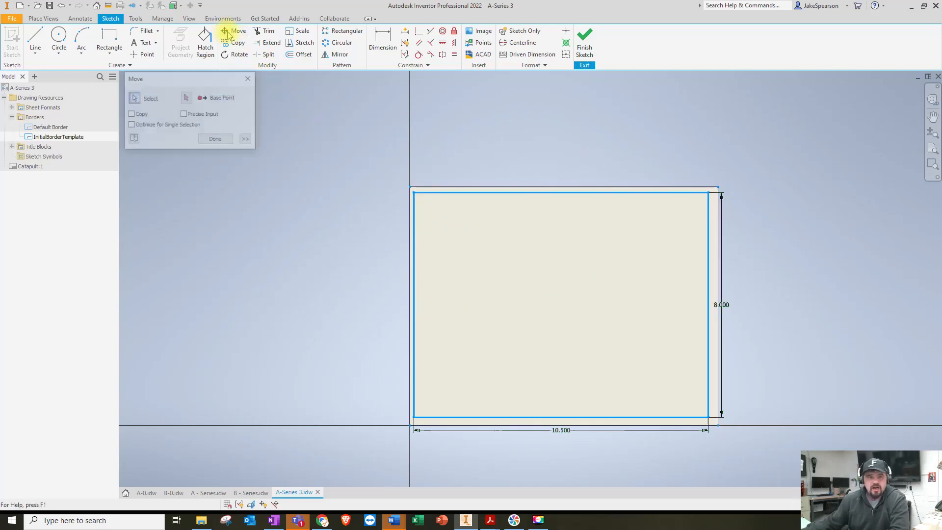
click(186, 98)
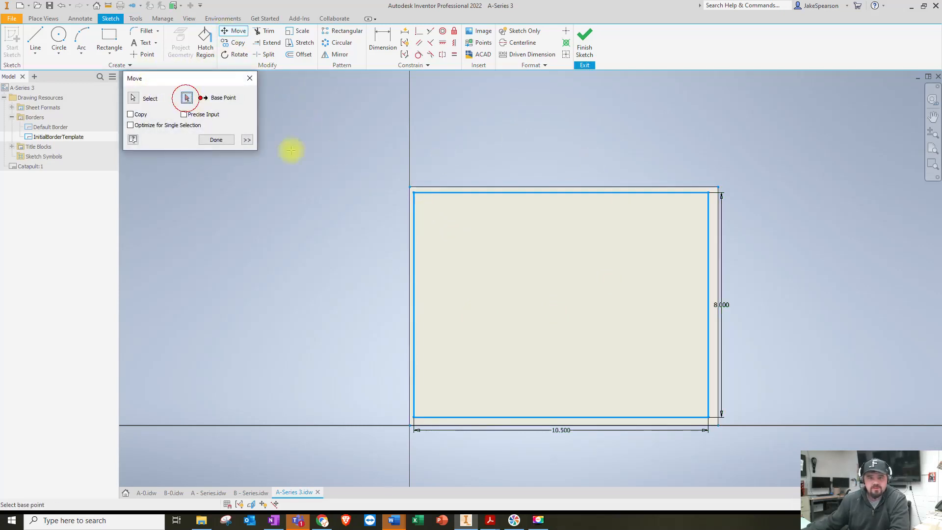
click(415, 194)
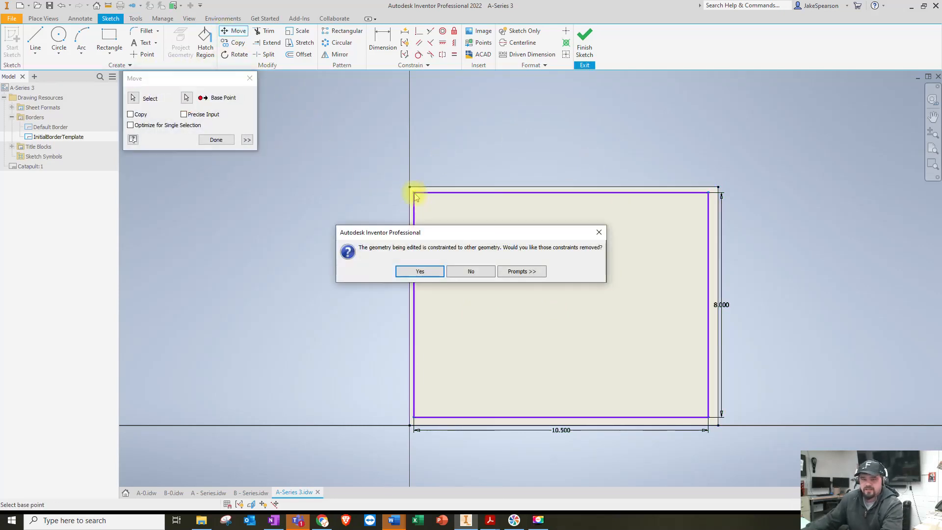
key(Return)
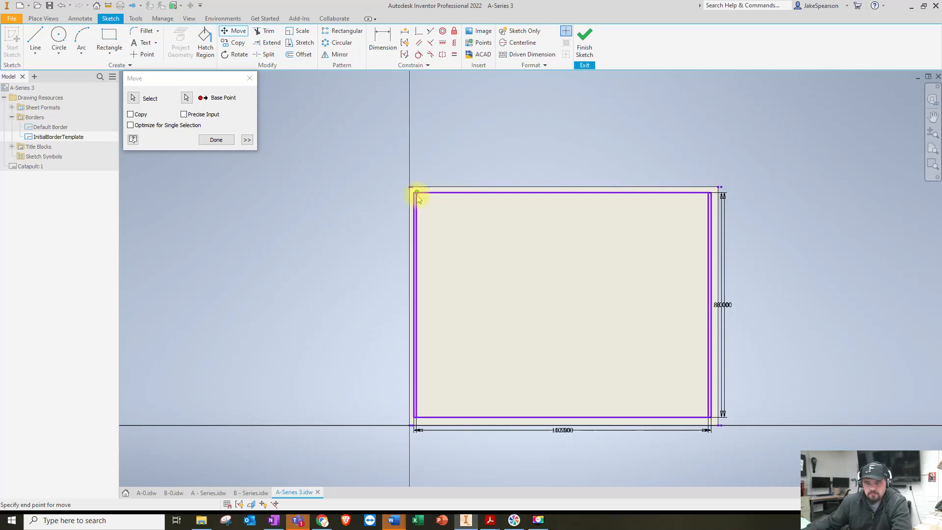
click(418, 198)
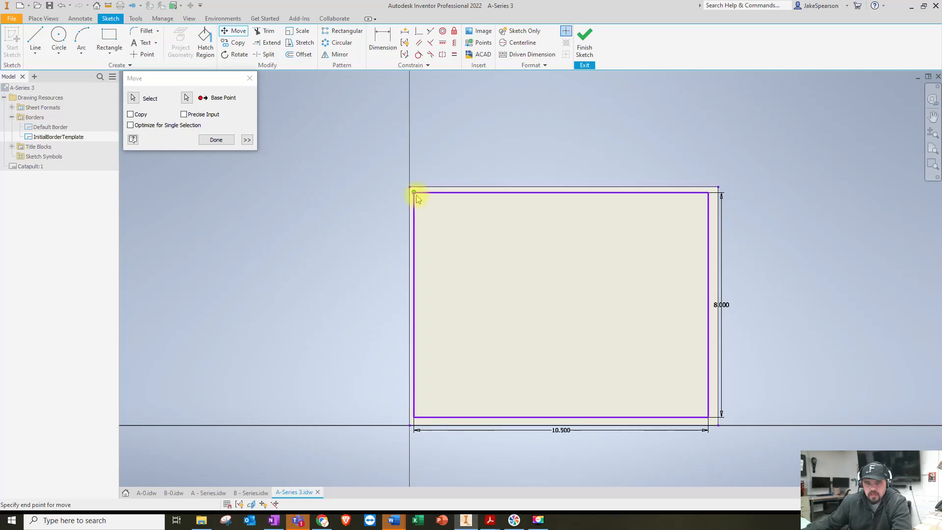
scroll(418, 198, down, 2)
scroll(417, 196, down, 4)
click(410, 184)
scroll(432, 199, up, 10)
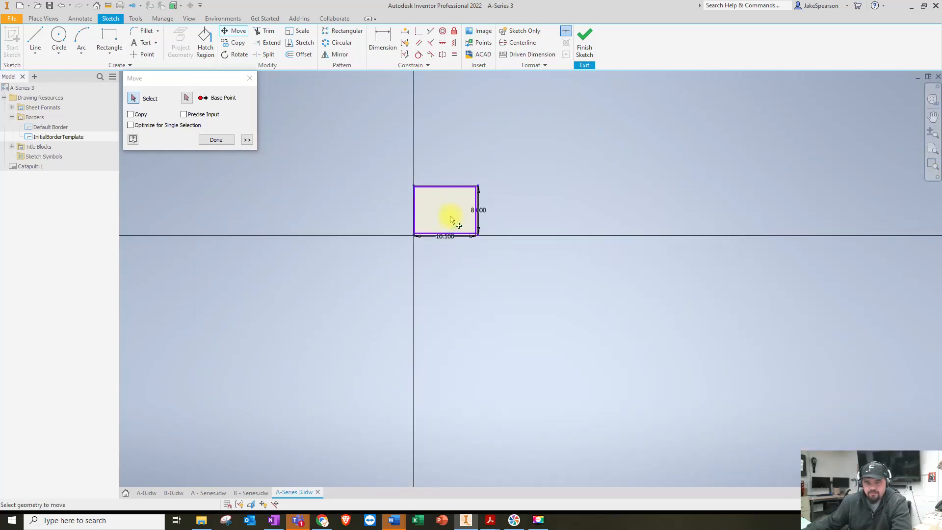
scroll(448, 210, down, 6)
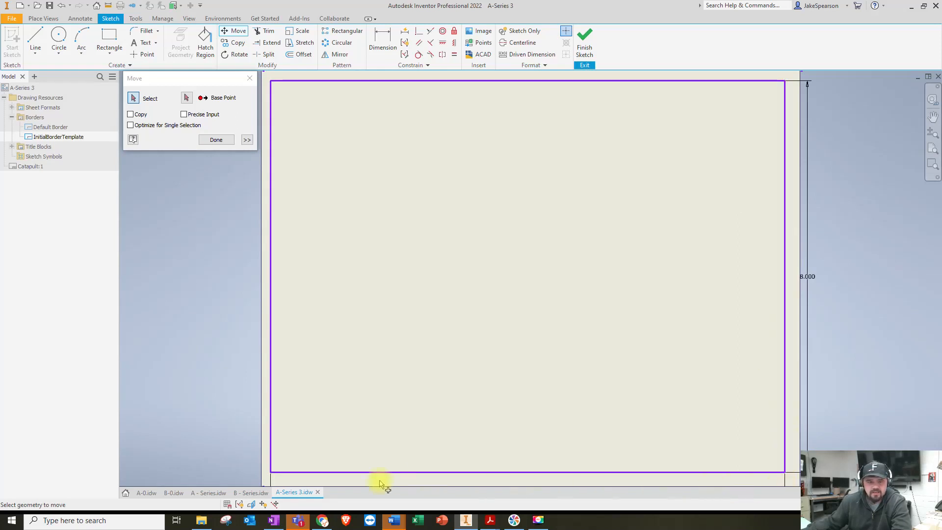
scroll(319, 216, up, 3)
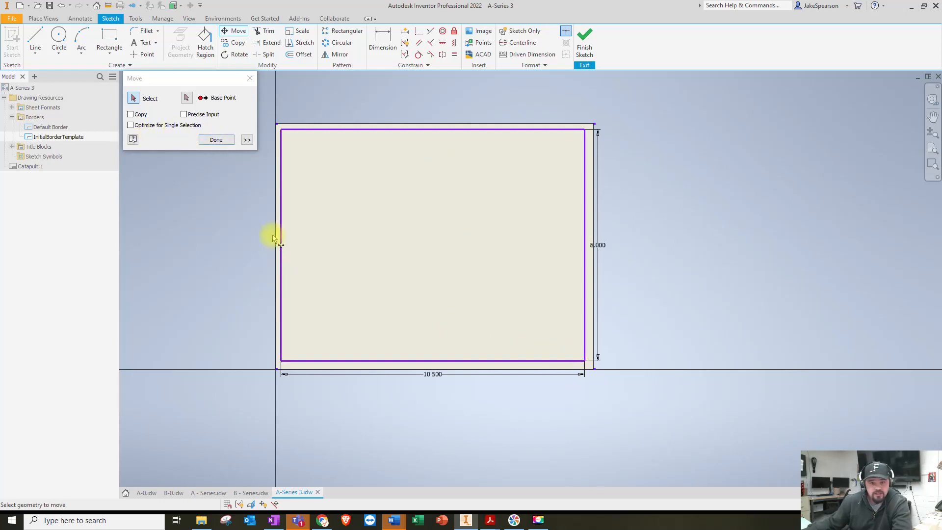
click(216, 140)
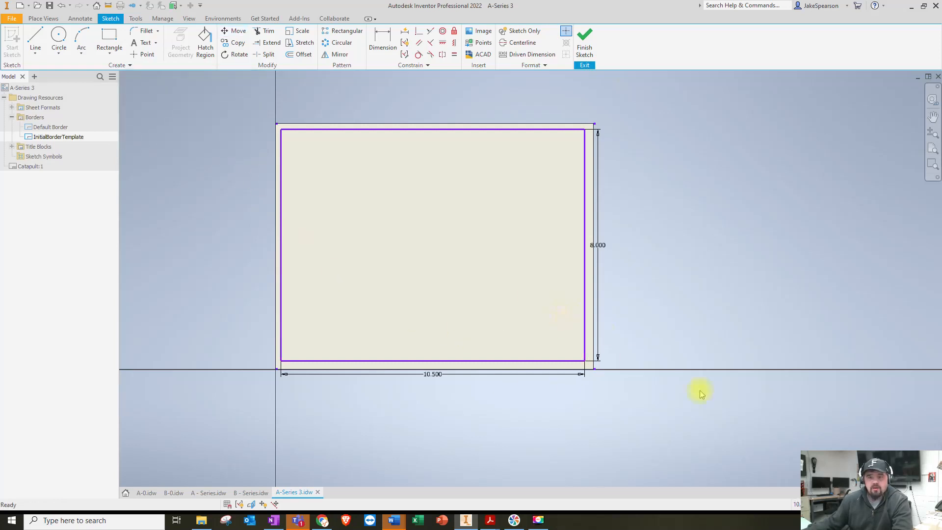
- Assign the rectangle's right edge to the Border (ANSI) layer
click(584, 189)
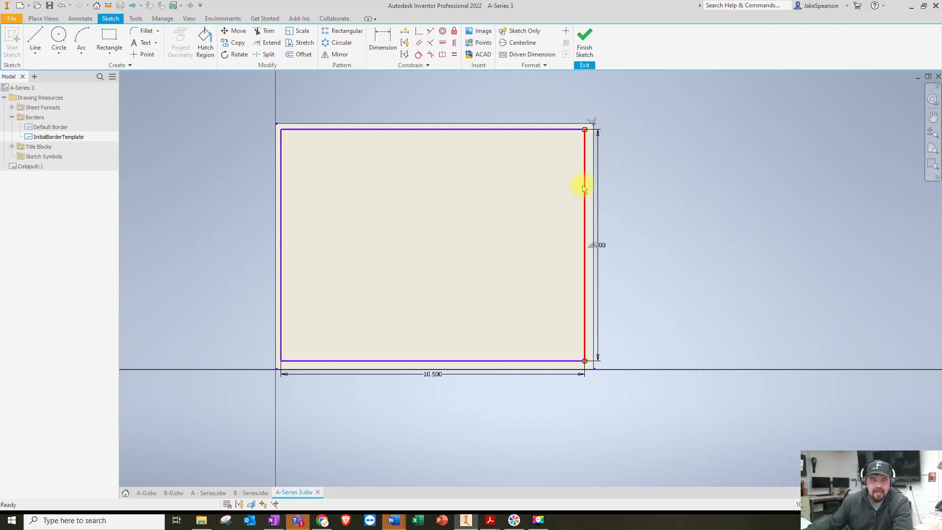
click(80, 19)
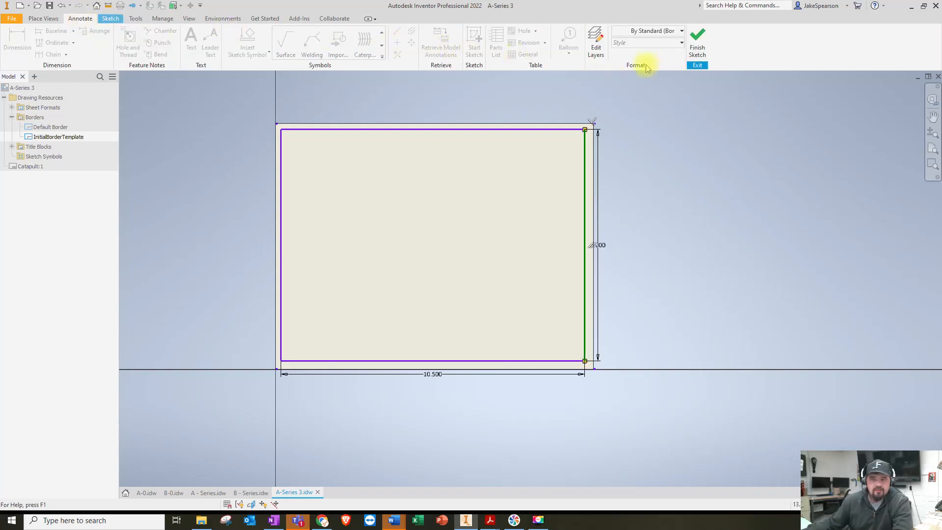
click(683, 33)
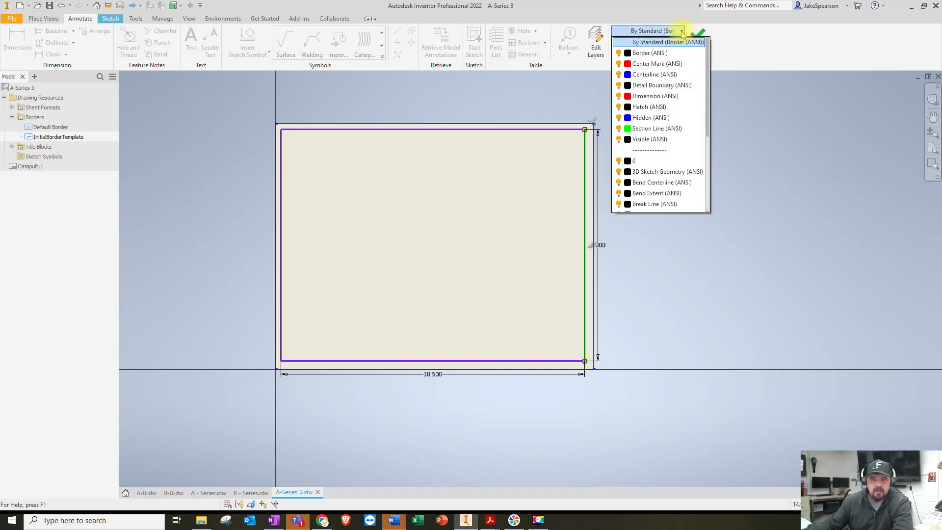
click(642, 53)
click(642, 294)
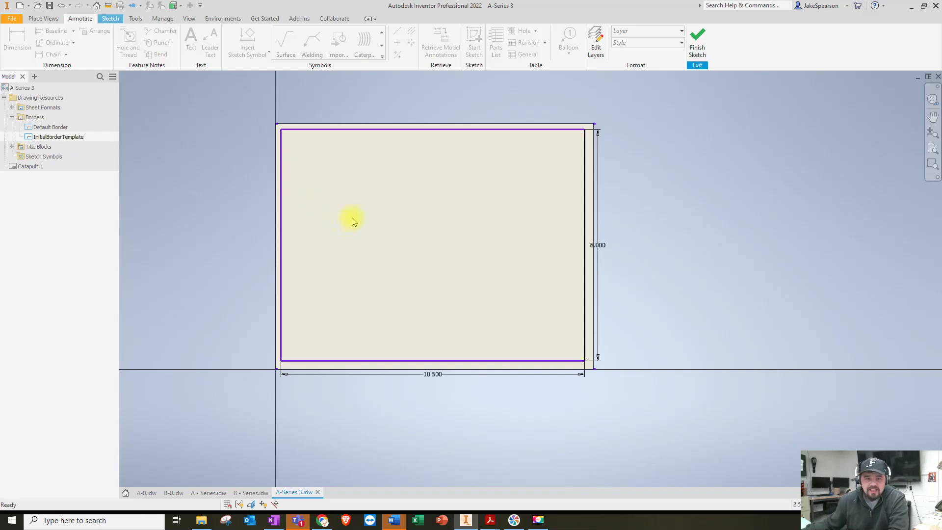
- Select the entire border rectangle and assign all its edges to the Border (ANSI) layer
drag(212, 91, 692, 470)
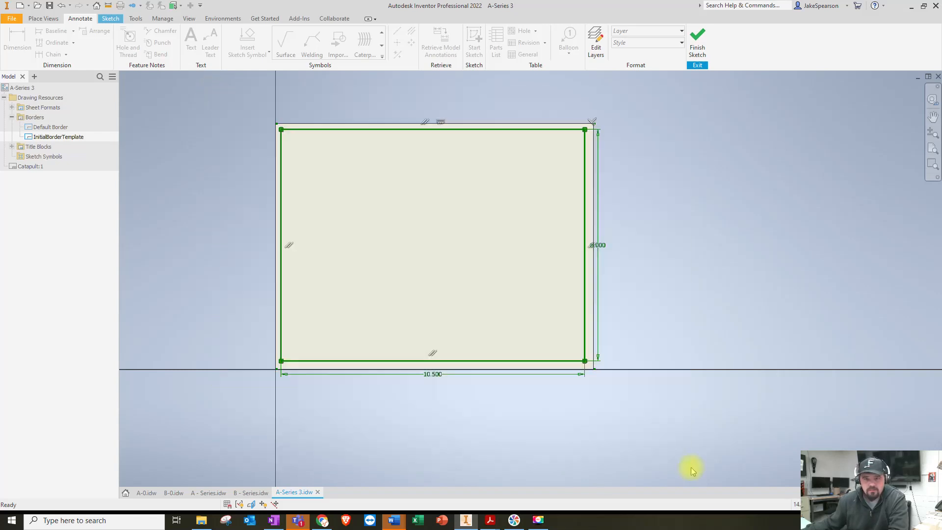
click(664, 32)
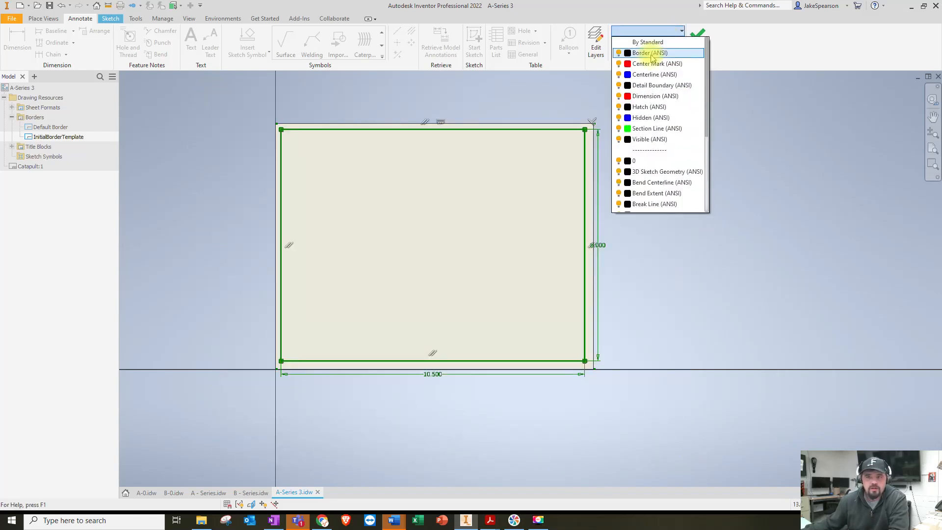
click(651, 54)
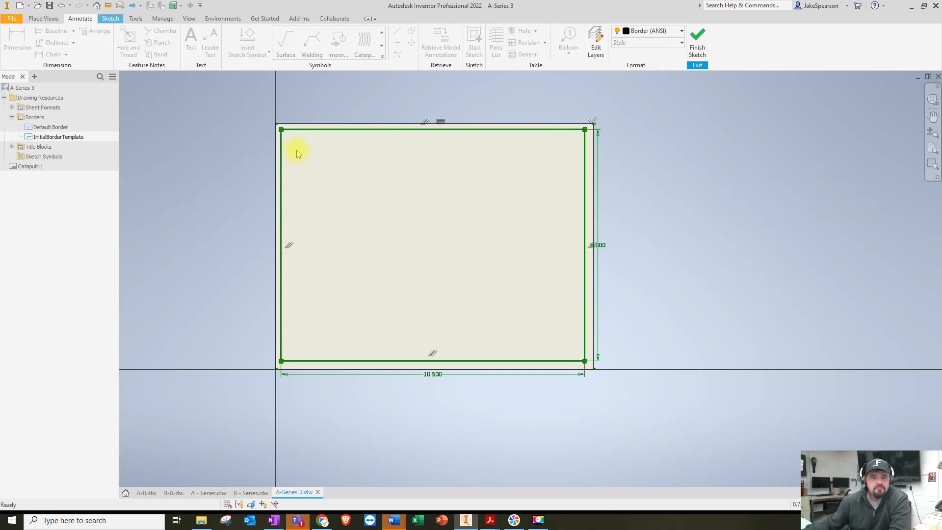
click(217, 127)
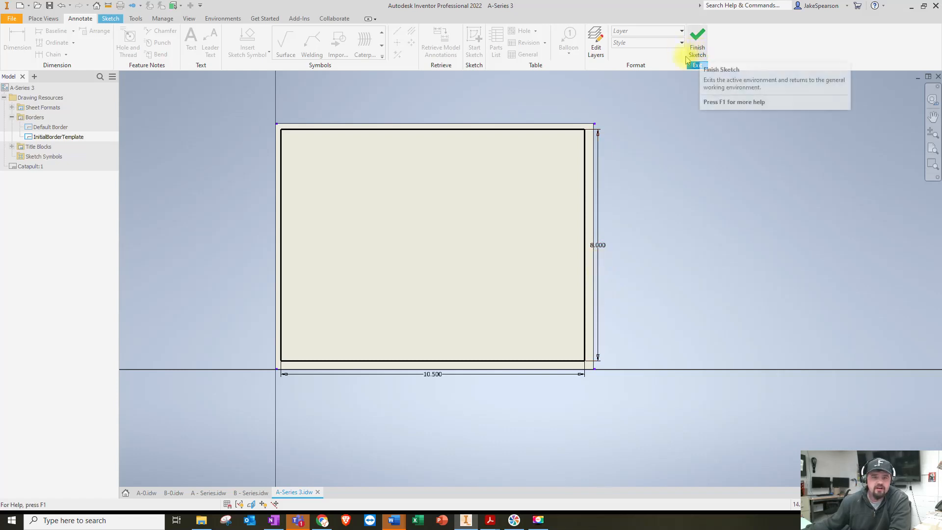
- Finish the border sketch and save the border as HHS - Border
click(697, 44)
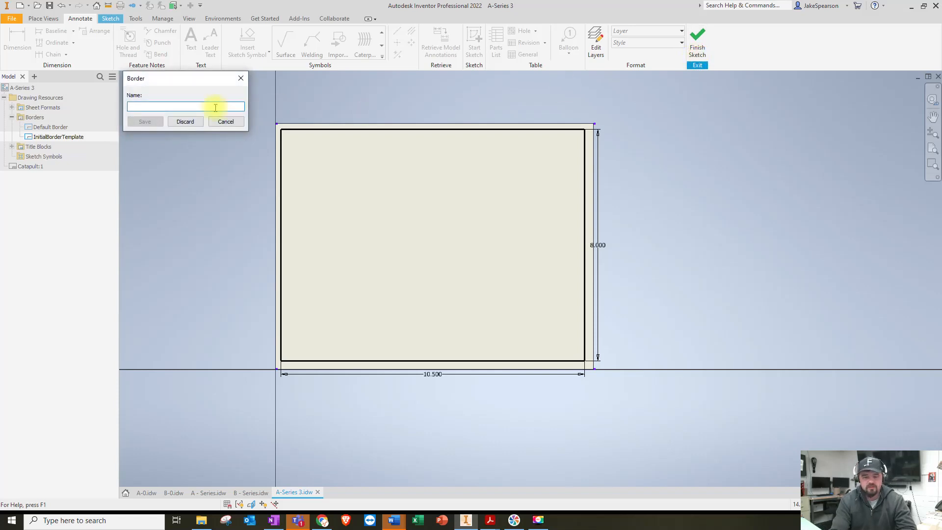
text(HS)
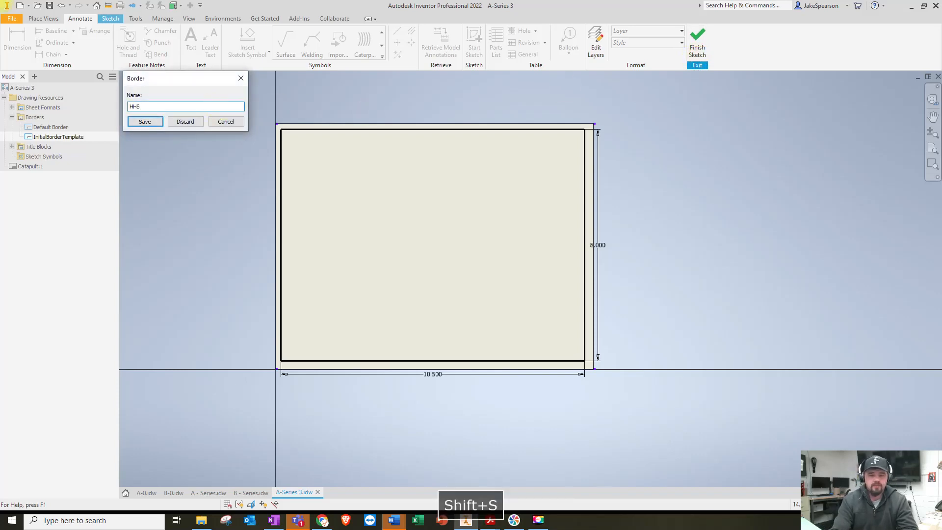
text( - Border)
key(Return)
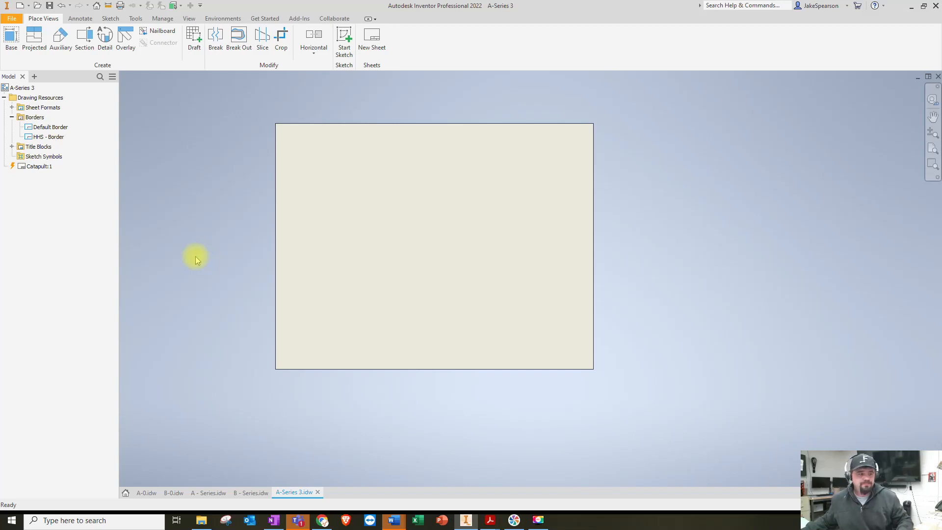
- Insert the HHS - Border onto the Catapult sheet
click(31, 138)
right_click(28, 139)
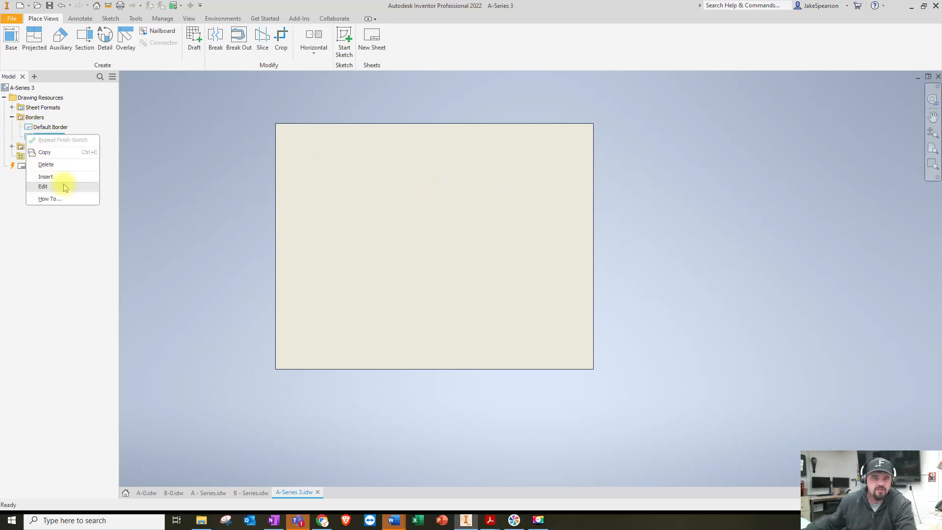
click(47, 177)
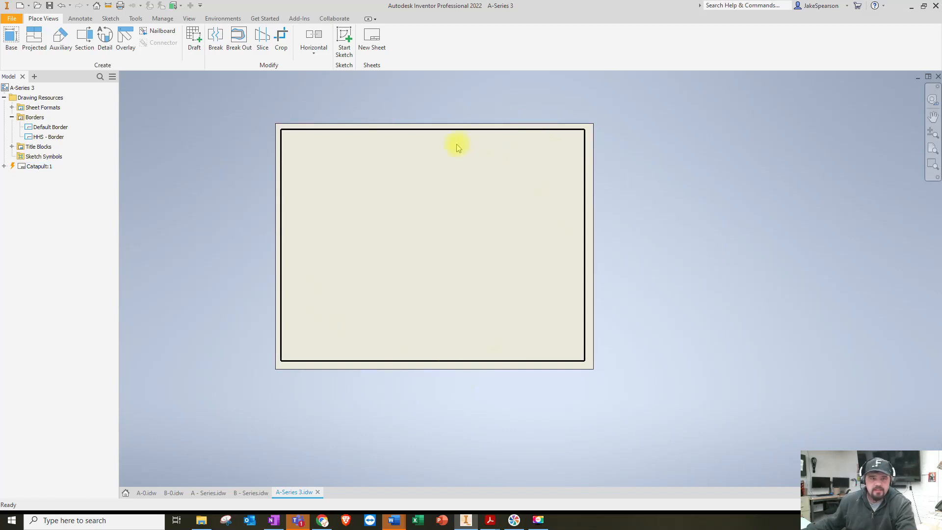
- Start defining a new title block in the drawing resources
click(11, 147)
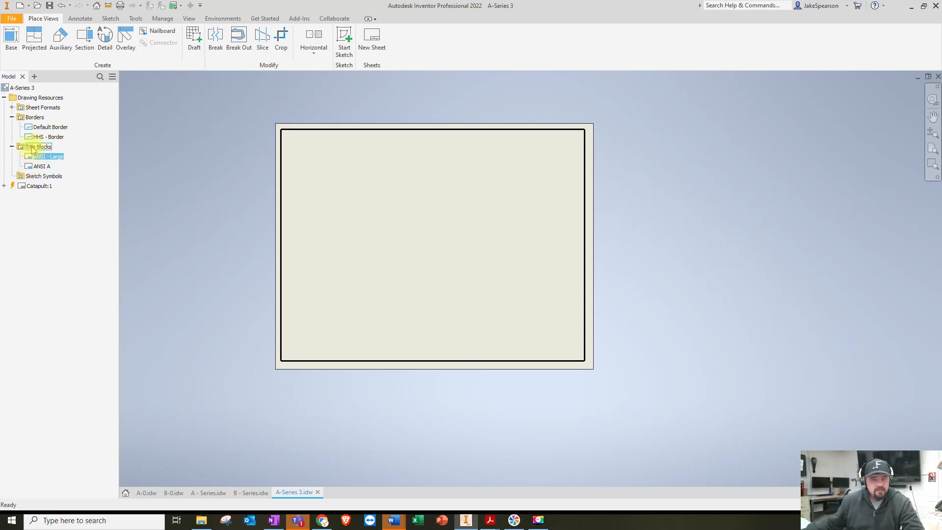
right_click(32, 149)
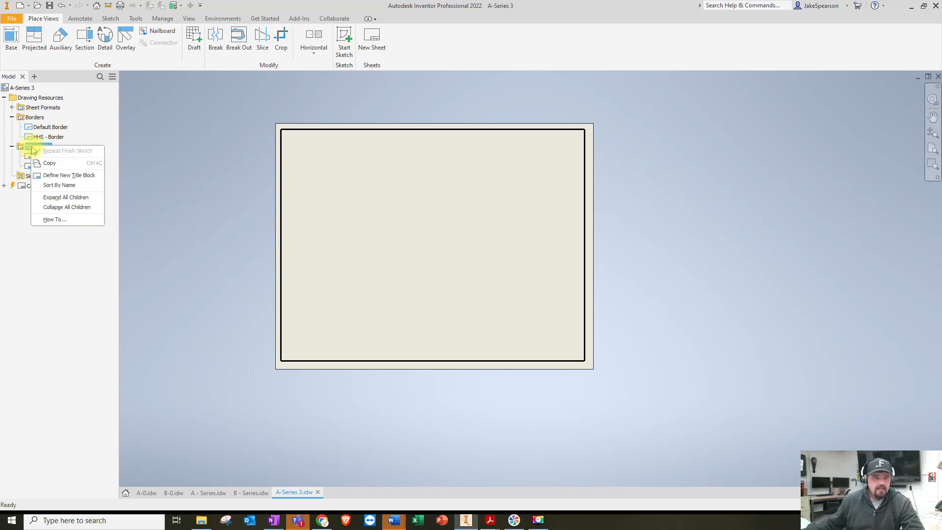
click(70, 177)
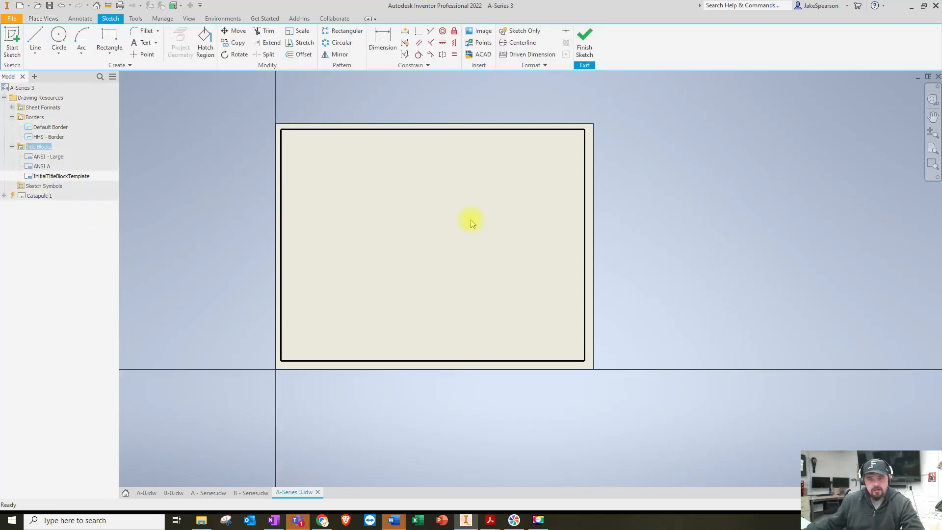
mouse_move(704, 232)
middle_down()
mouse_move(579, 221)
mouse_move(431, 239)
middle_up()
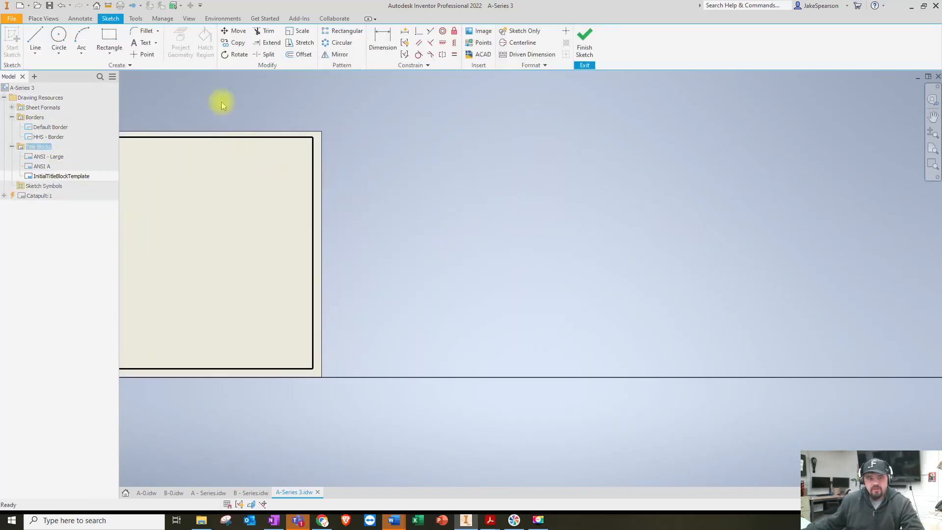
click(74, 20)
click(628, 32)
click(626, 30)
click(109, 20)
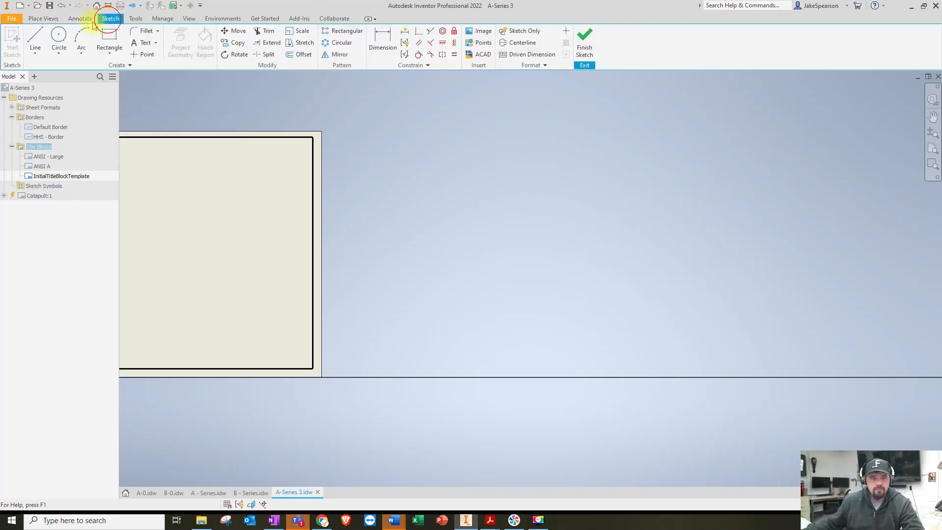
- Draw a two-point rectangle 1 in wide and 8 in high on the Border (ANSI) layer, in the empty area beside the sheet
click(112, 44)
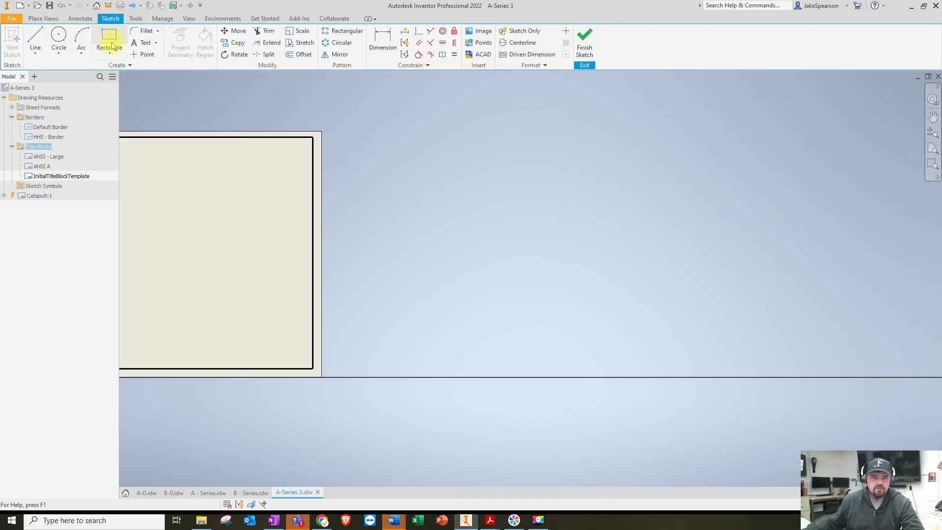
click(81, 20)
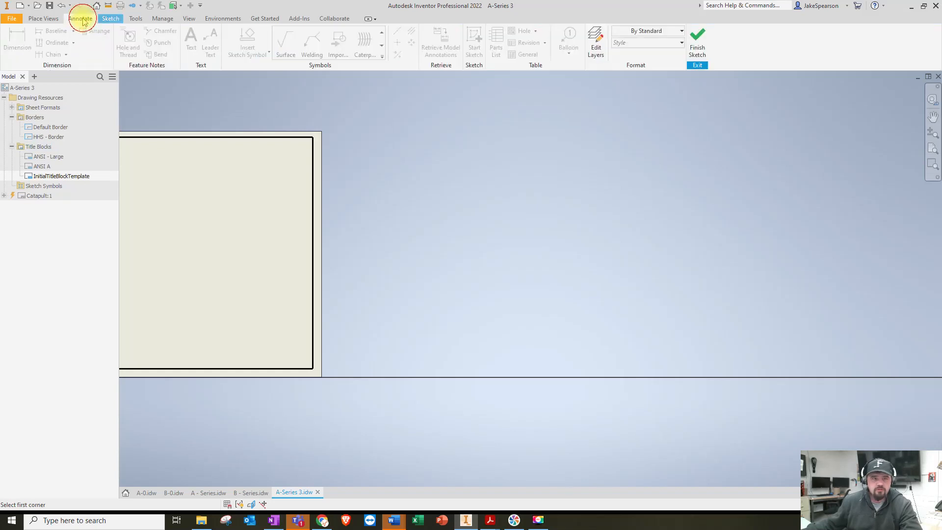
click(653, 34)
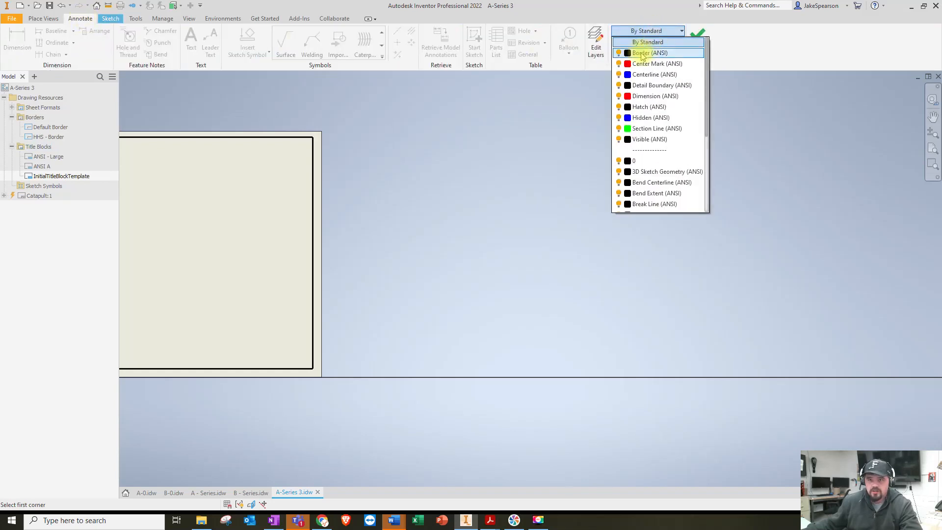
click(643, 54)
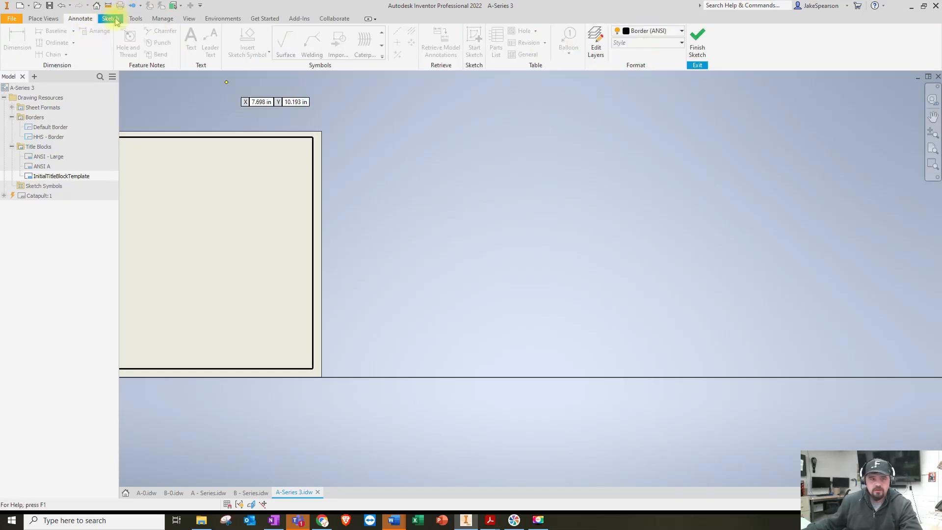
click(110, 18)
click(408, 131)
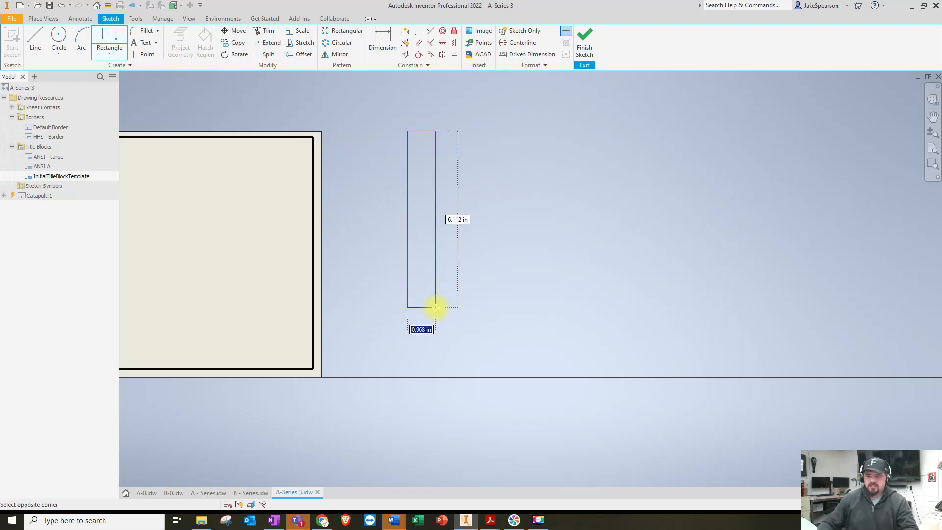
text(1)
key(Tab)
text(8)
key(Return)
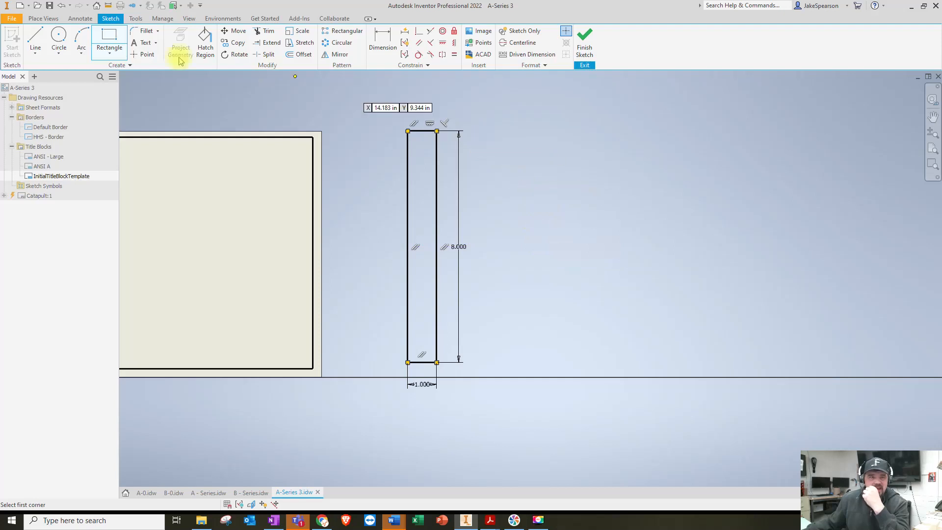
- Draw a horizontal divider line across the full width of the tall rectangle, a short distance below its top edge
click(35, 35)
click(81, 19)
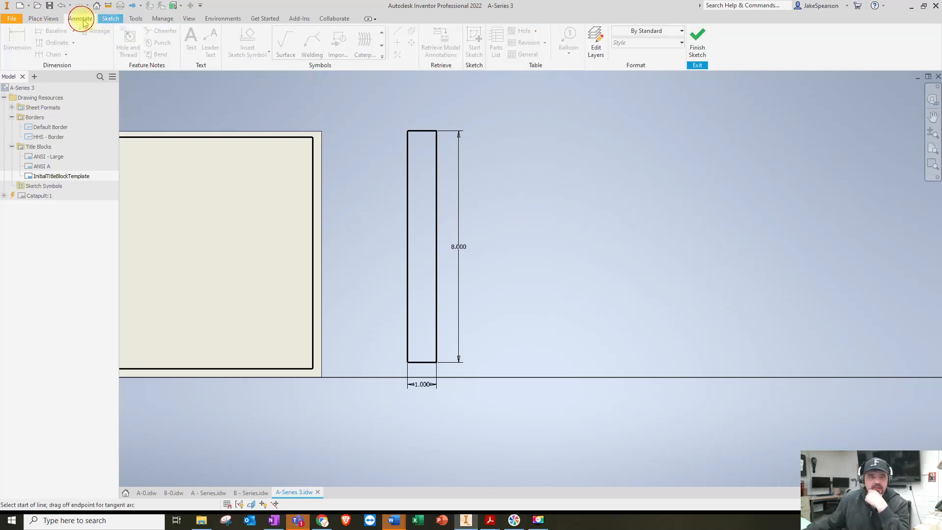
click(111, 18)
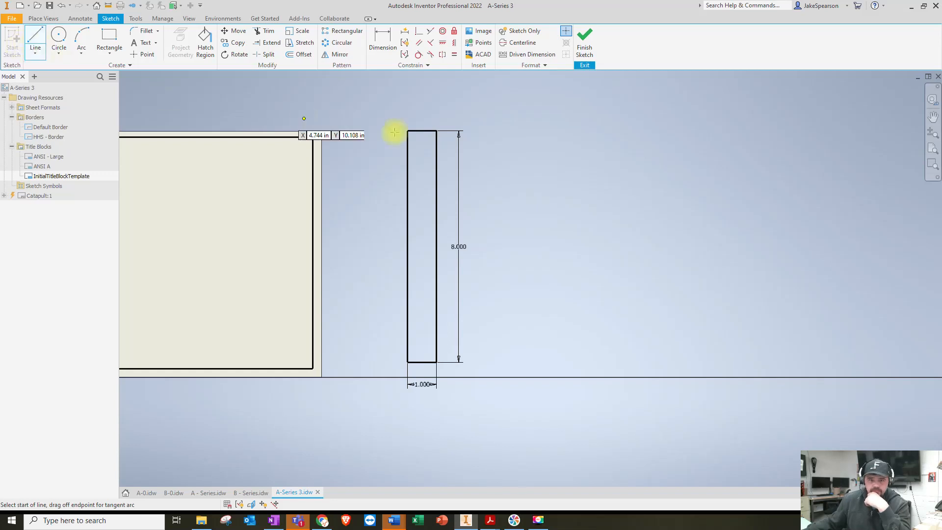
click(407, 154)
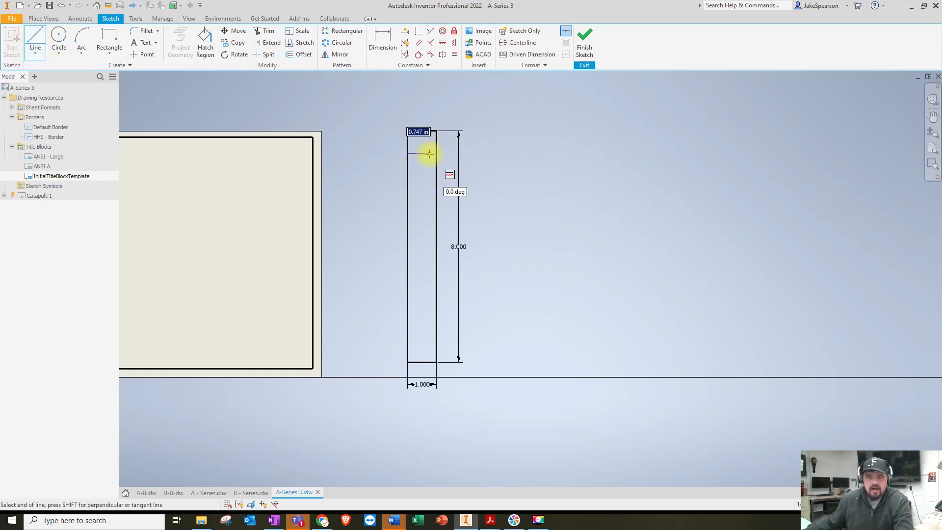
click(436, 154)
key(Escape)
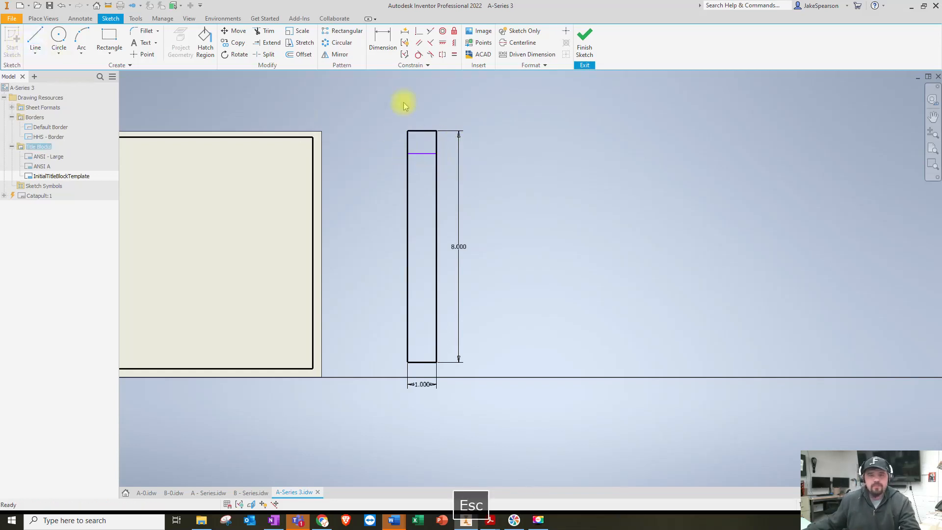
- Offset the divider line 1 in downward inside the rectangle
click(300, 54)
click(421, 153)
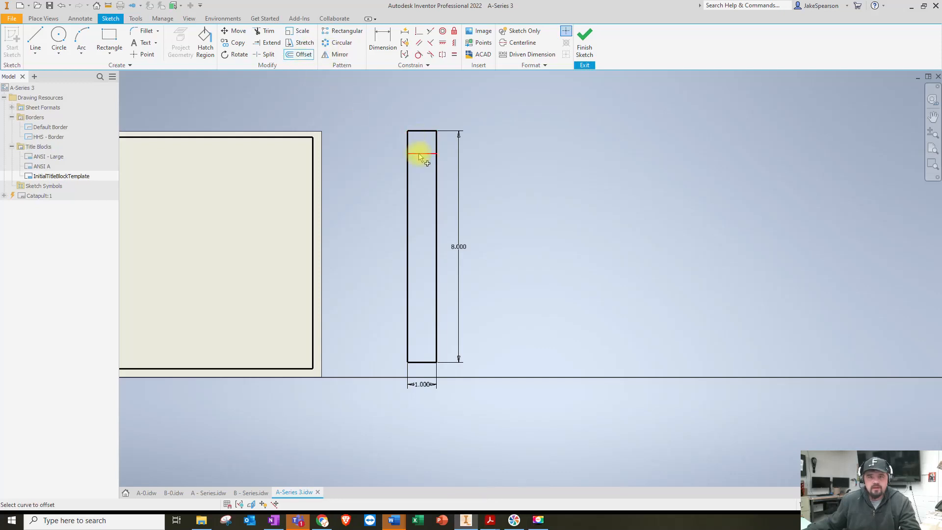
text(1)
key(Return)
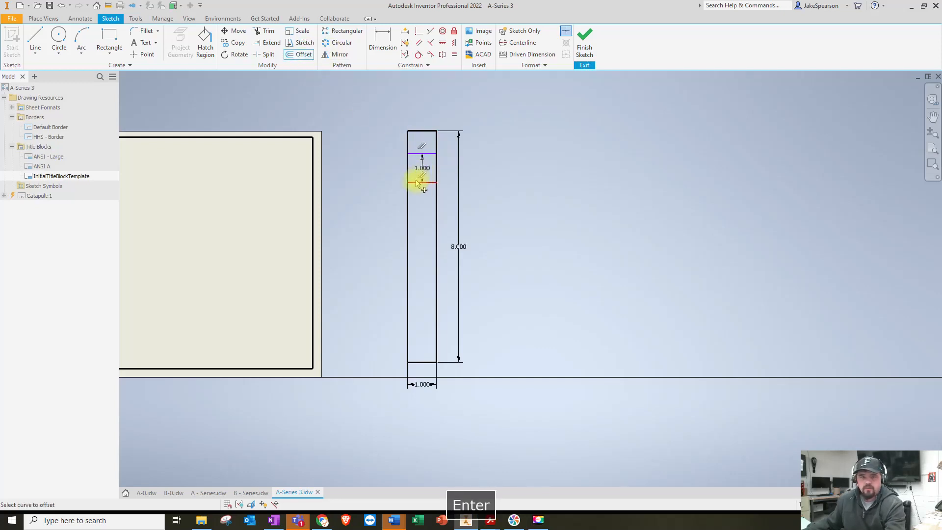
- Try to offset the lower divider line 3 in downward and add a further 3/8 in offset below it
text(3)
key(Return)
key(5)
click(429, 270)
text(3/8)
key(Return)
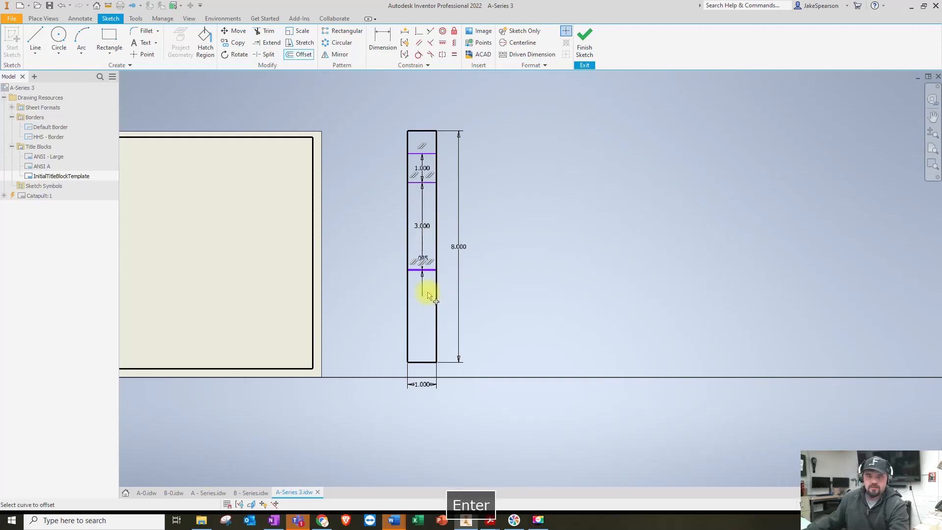
- Undo the offsets made below the 1 in offset divider line
key(ctrl+z)
key(ctrl+z)
key(ctrl+z)
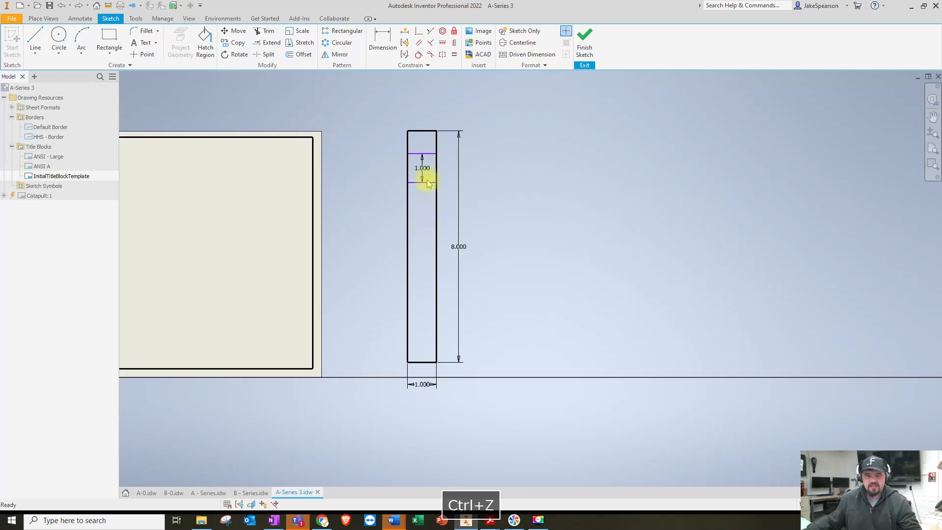
- Offset the lower divider line 3.5 in downward inside the rectangle
click(304, 54)
click(417, 182)
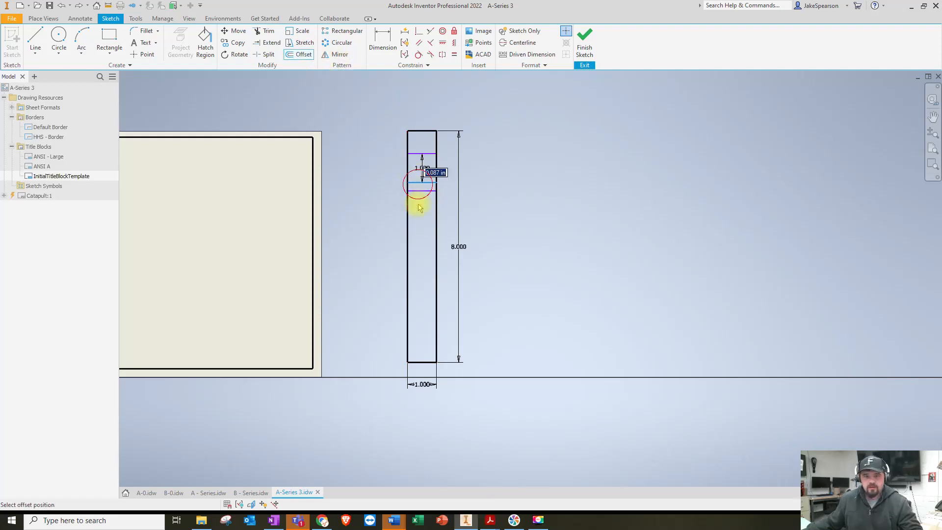
text(3.5)
key(Return)
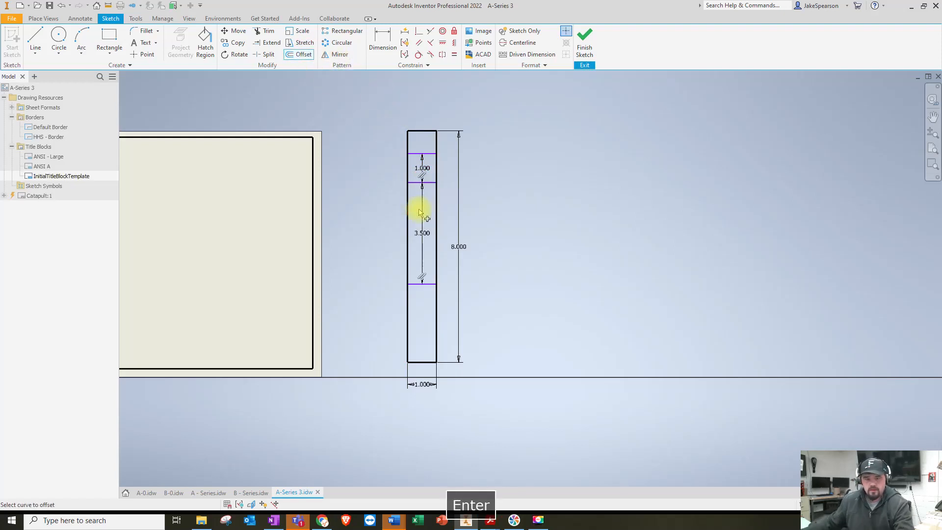
- Offset the lowest divider line downward twice in succession, with 3/8 in spacing each time
click(422, 283)
text(.375)
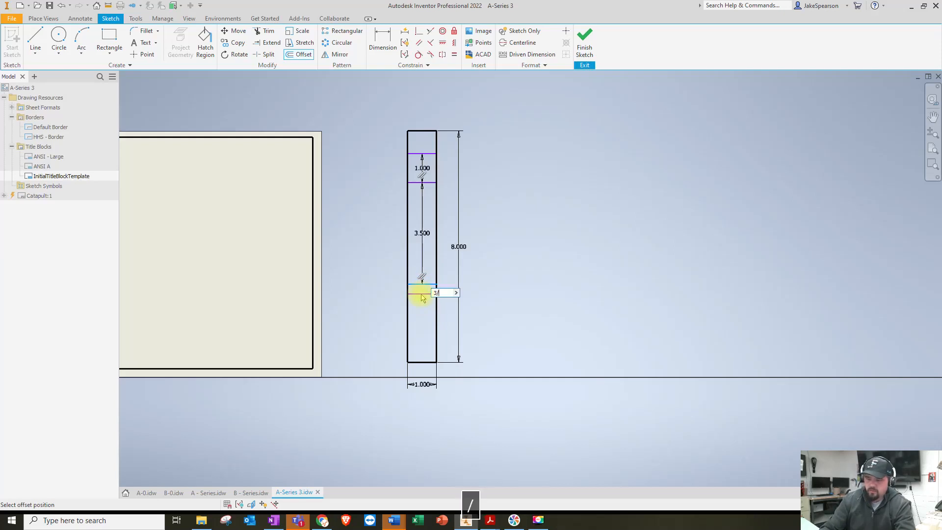
key(Return)
click(421, 294)
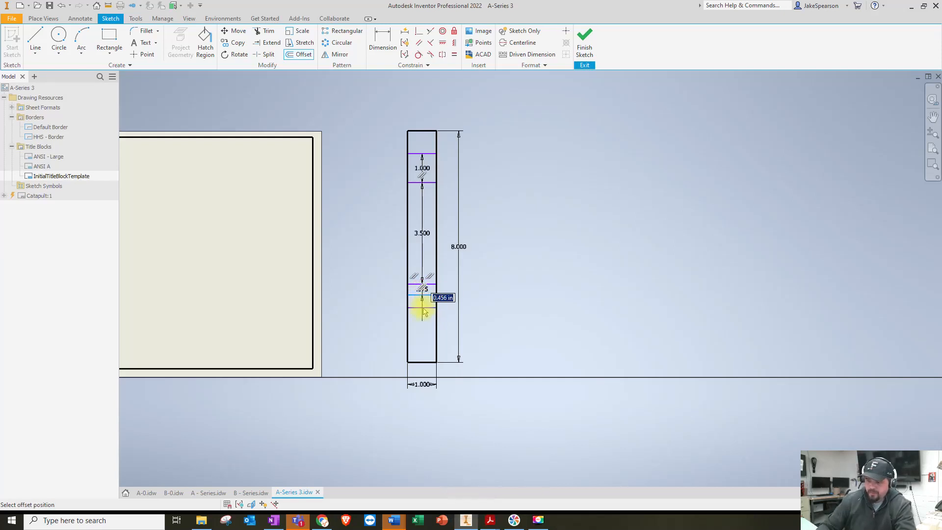
key(Return)
- Try another downward offset from the lowest divider line, and undo it
click(421, 305)
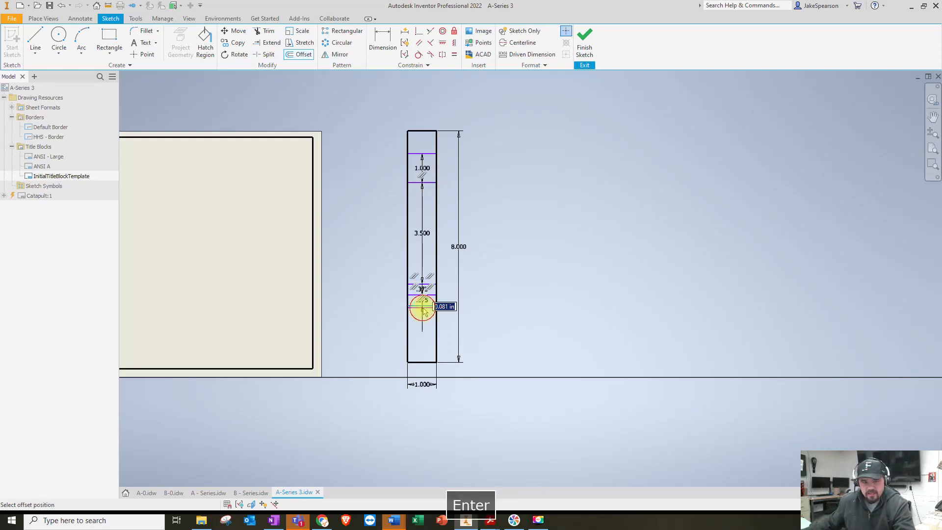
key(Return)
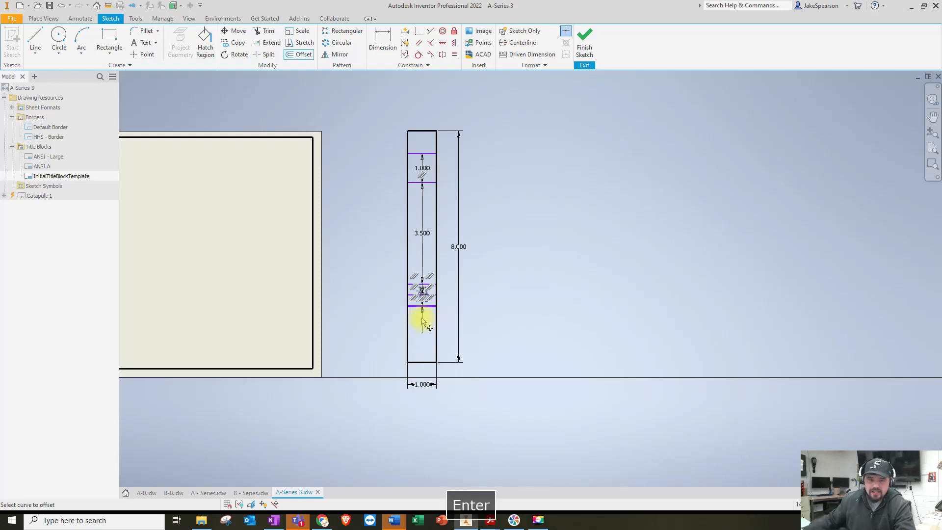
key(ctrl+z)
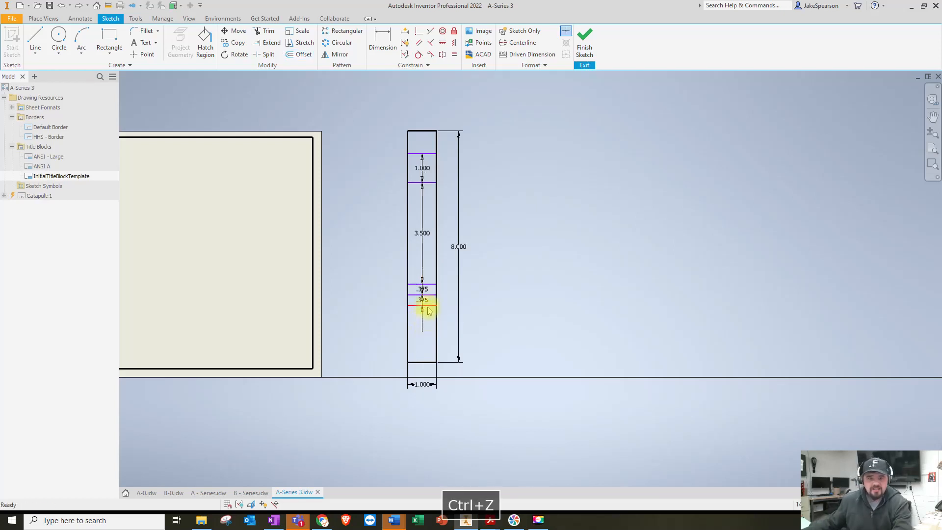
- Add two more divider lines below the lowest one, each offset 3/8 in downward from the line before
click(300, 54)
click(428, 305)
text(3)
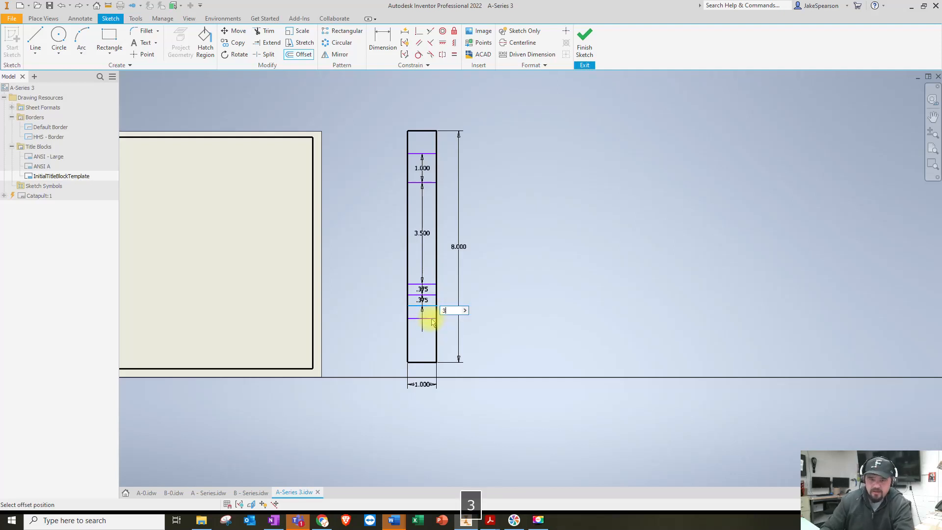
key(Return)
scroll(431, 322, up, 4)
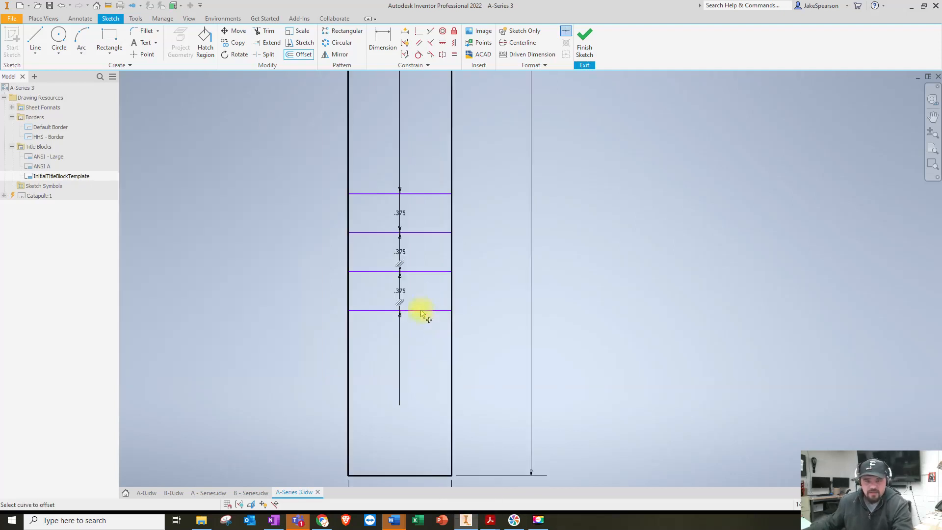
click(421, 311)
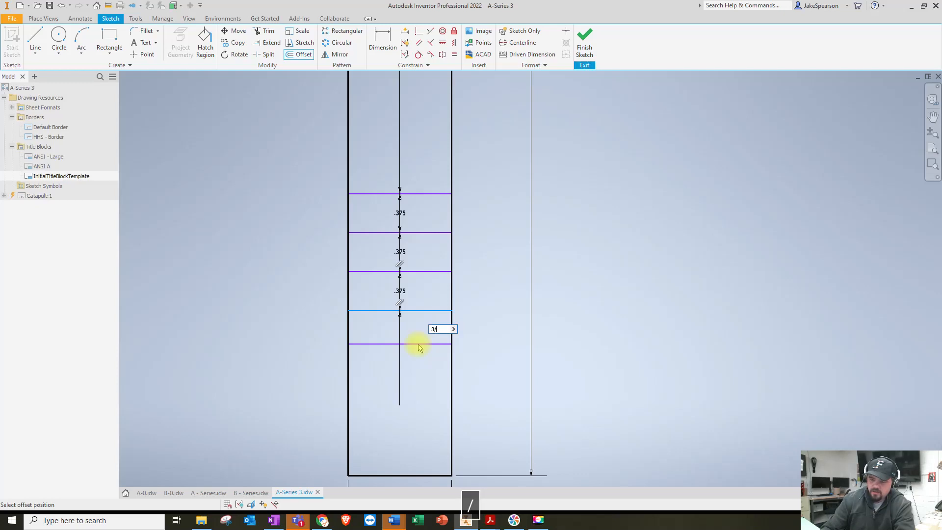
key(Return)
scroll(416, 362, down, 3)
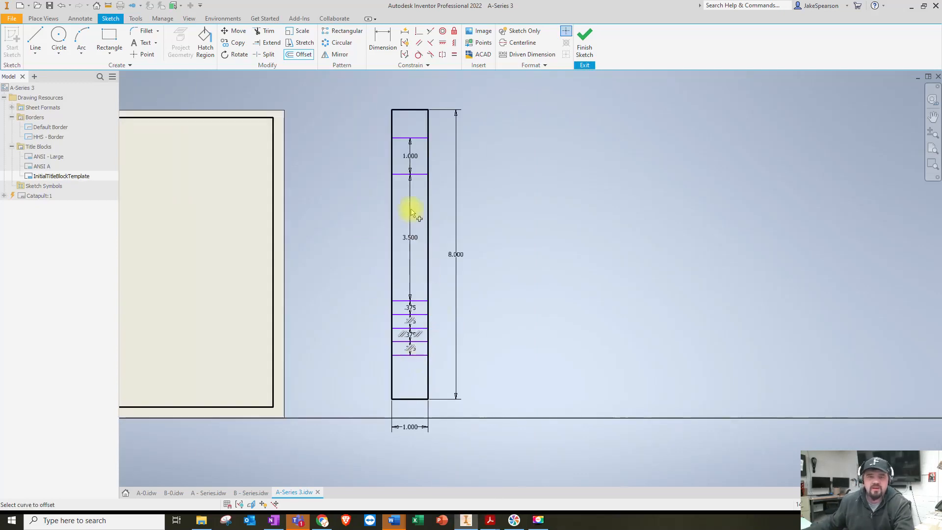
- Dimension the uppermost divider line 1 in below the rectangle's top edge
click(383, 42)
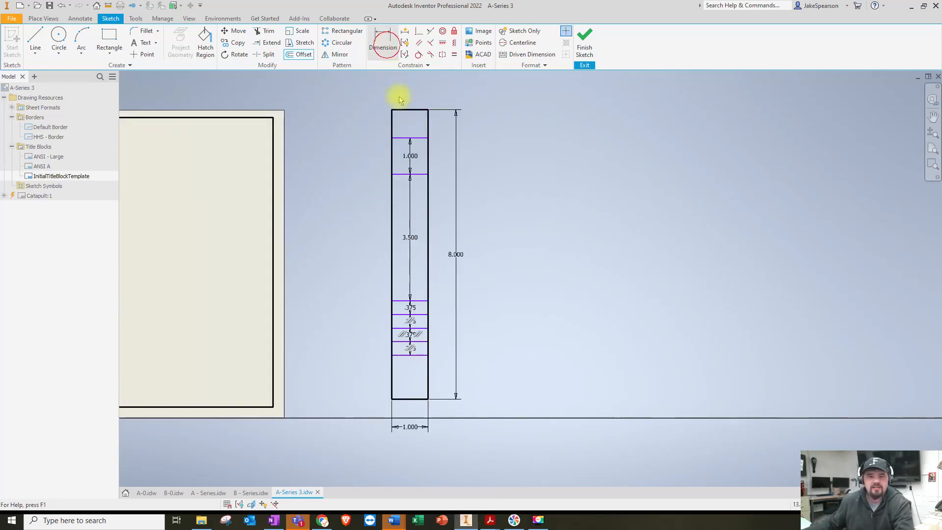
click(400, 138)
click(410, 111)
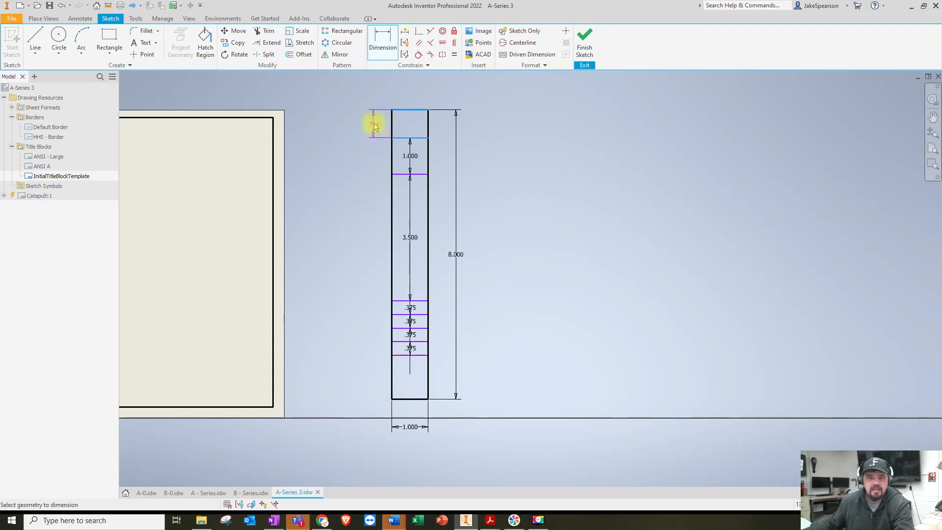
click(375, 123)
text(1)
key(Return)
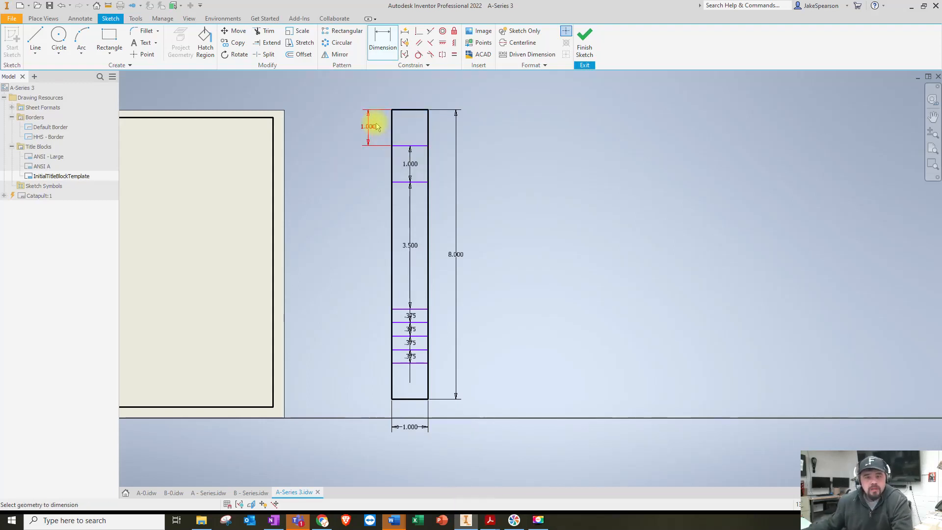
key(Escape)
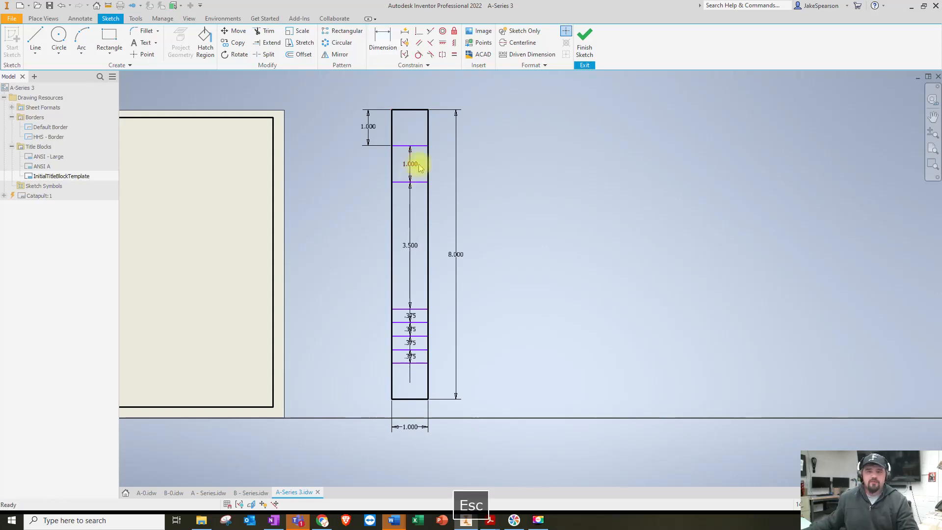
- Move the 1.000, 3.500 and four .375 spacing dimensions from inside the title block to the space left of it
drag(415, 165, 367, 163)
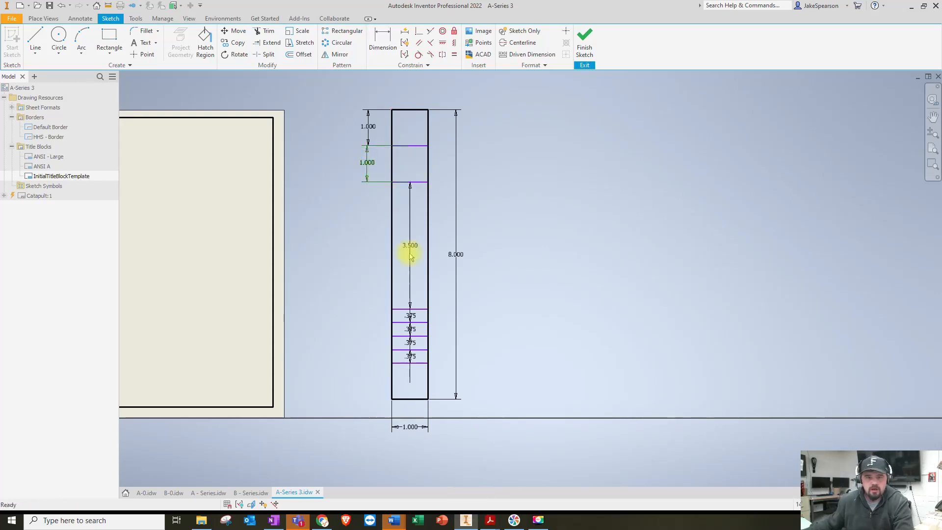
drag(410, 250, 354, 256)
drag(407, 314, 333, 323)
drag(410, 329, 352, 347)
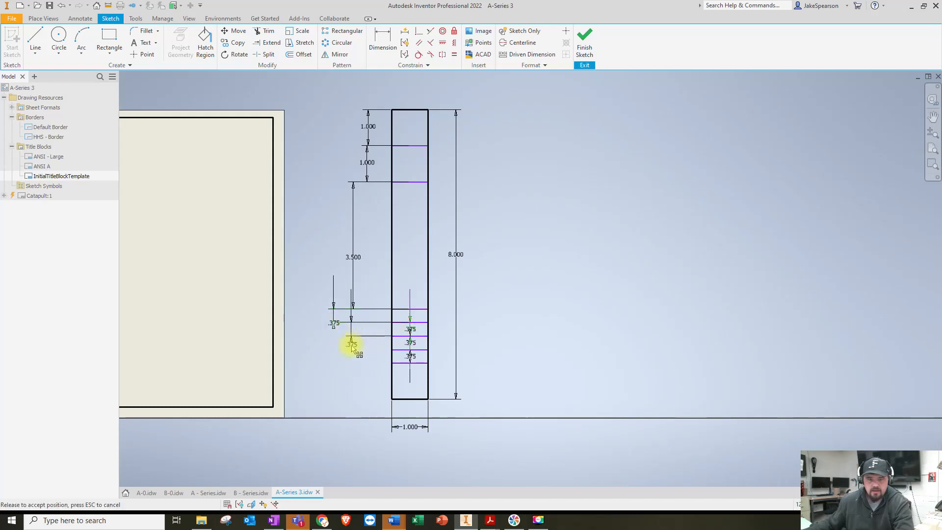
drag(413, 346, 326, 364)
drag(410, 358, 358, 368)
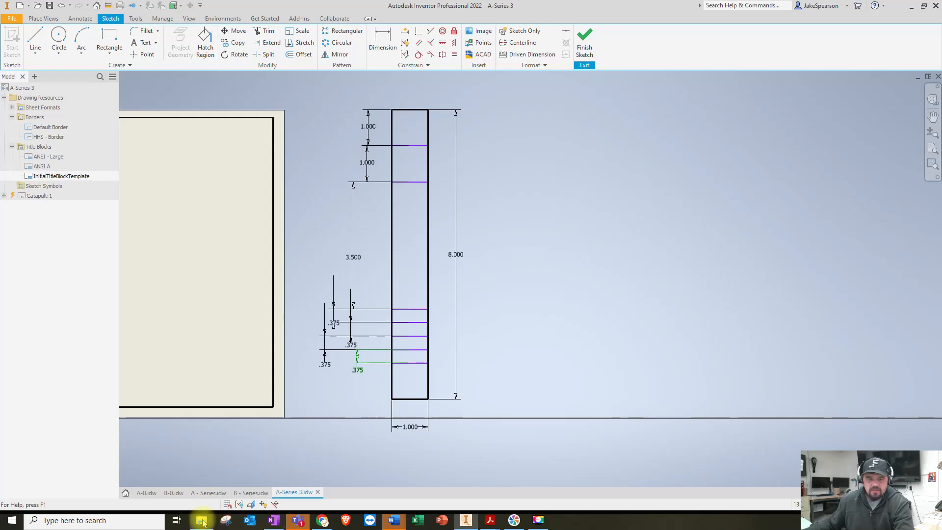
- Switch to File Explorer and browse from Drafting through 3D Printing, 4th Quarter - Projects, Catapult, Inventor and Drawings to the Templates folder
click(203, 520)
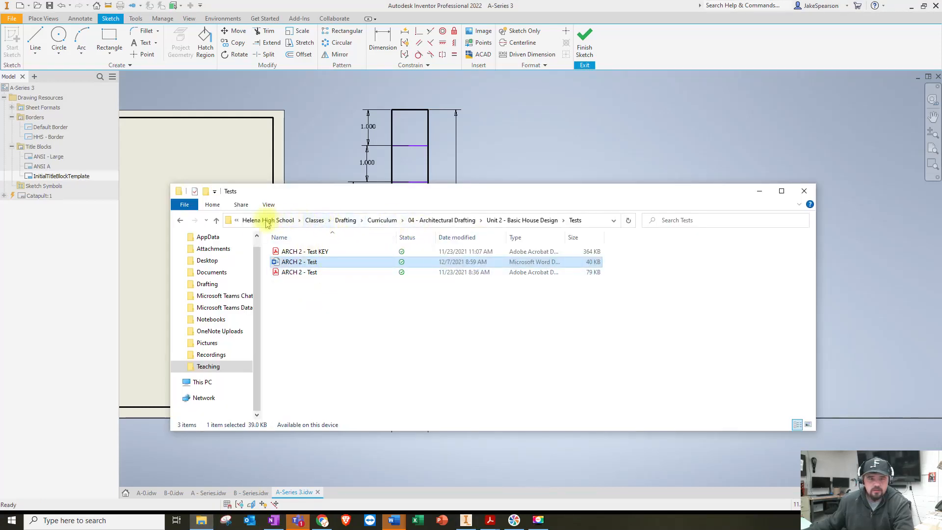
click(206, 283)
click(298, 253)
double_click(298, 252)
double_click(297, 252)
double_click(298, 252)
double_click(297, 252)
double_click(297, 252)
double_click(297, 253)
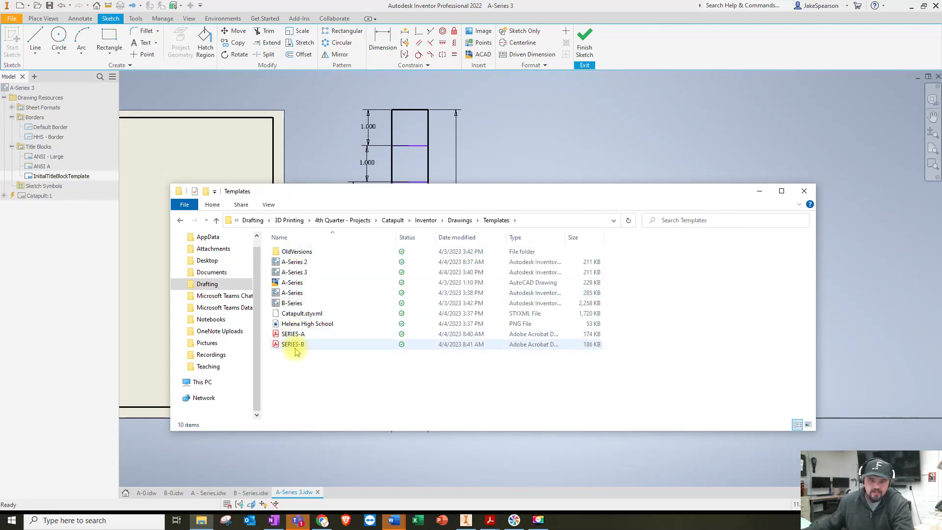
- Check the 28th of April page in OneNote, then examine the title block layout in SERIES-A.pdf in Acrobat Reader
click(273, 521)
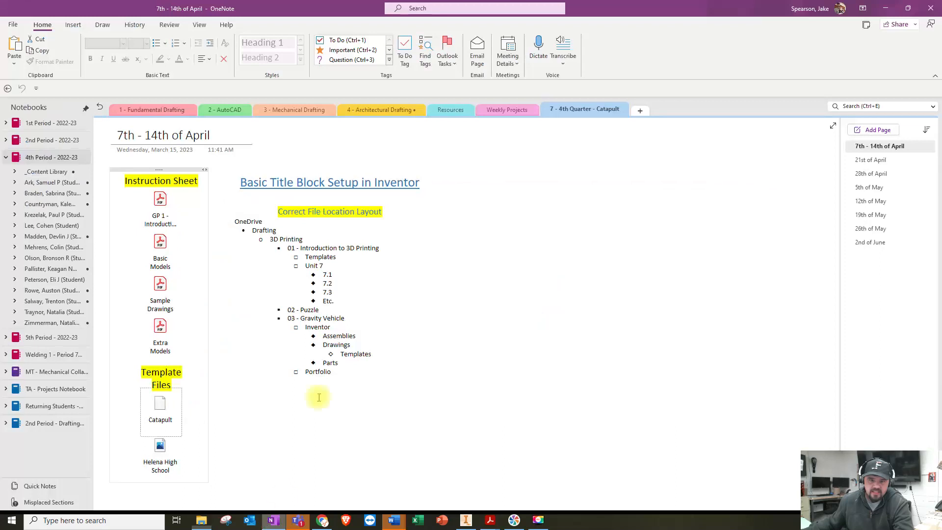
click(869, 173)
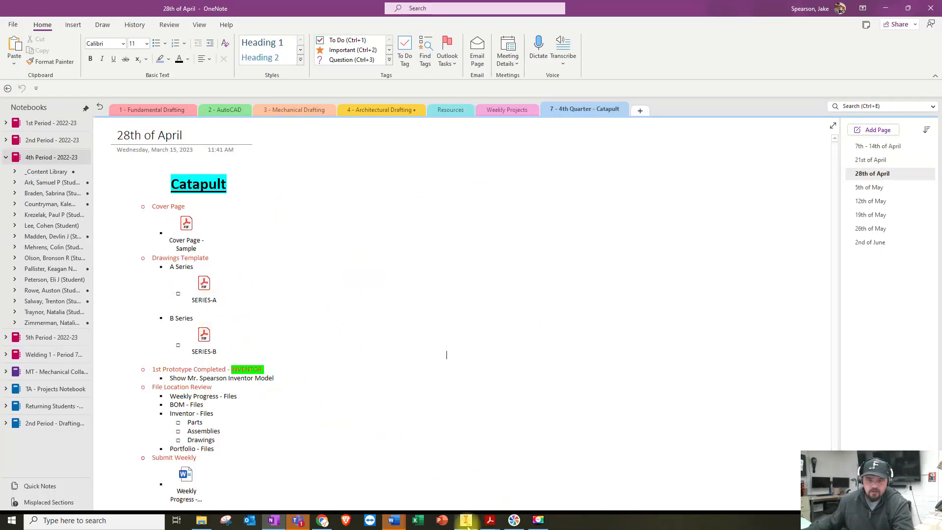
mouse_move(490, 524)
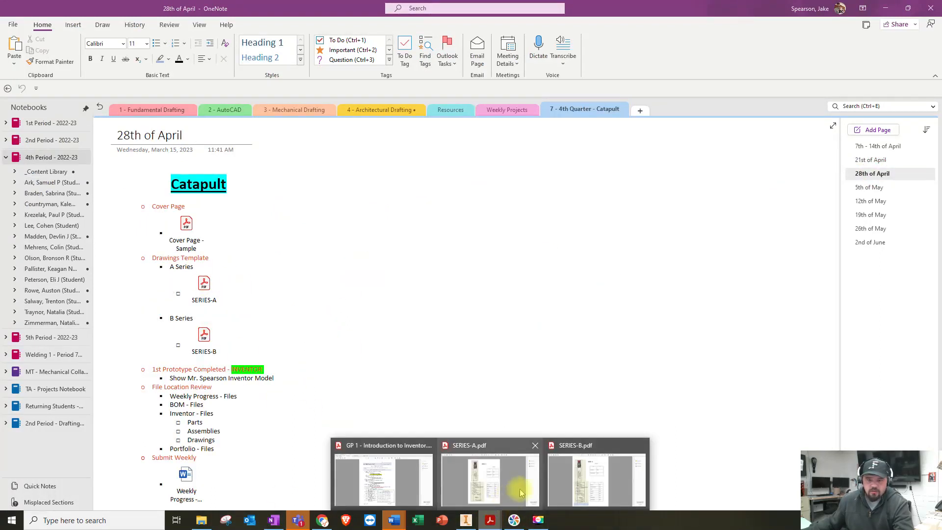
click(517, 488)
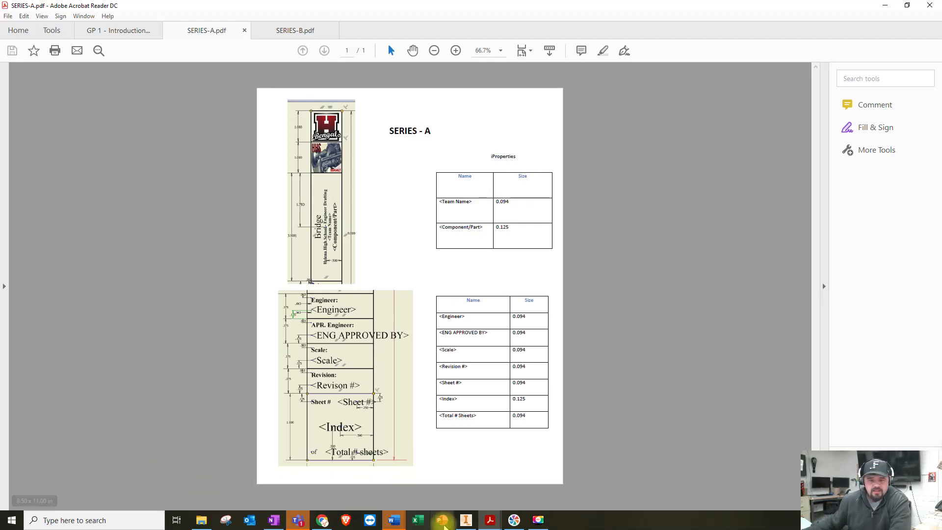
- Switch back to Inventor and assign all the divider lines inside the title block to the Border (ANSI) layer
click(466, 519)
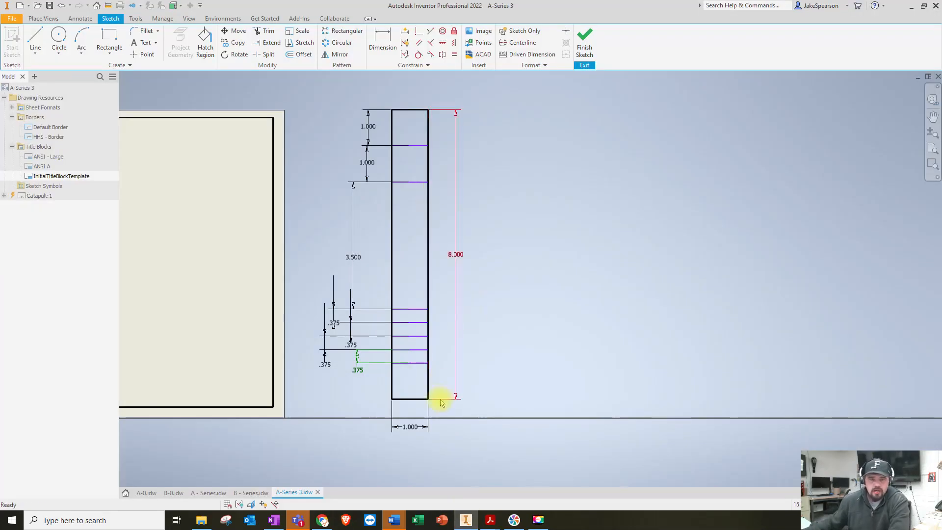
key(Escape)
drag(422, 377, 415, 135)
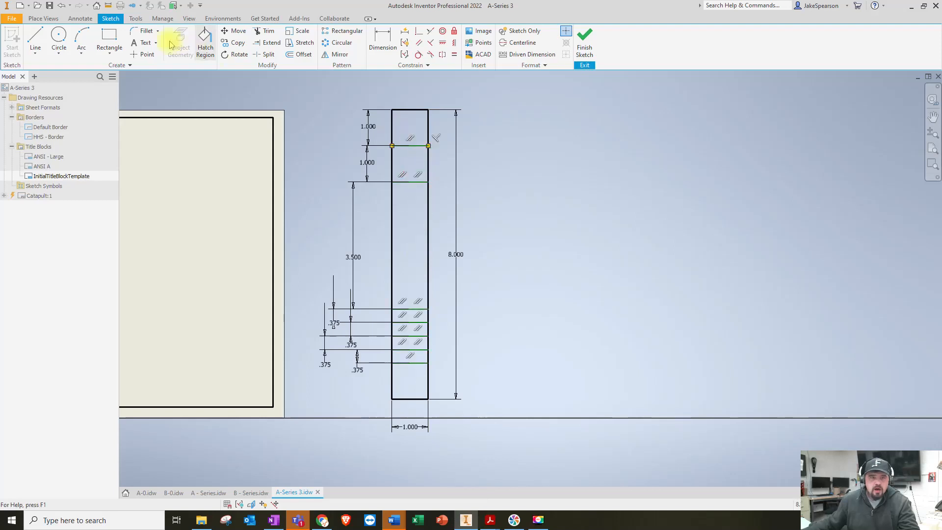
click(73, 19)
click(652, 30)
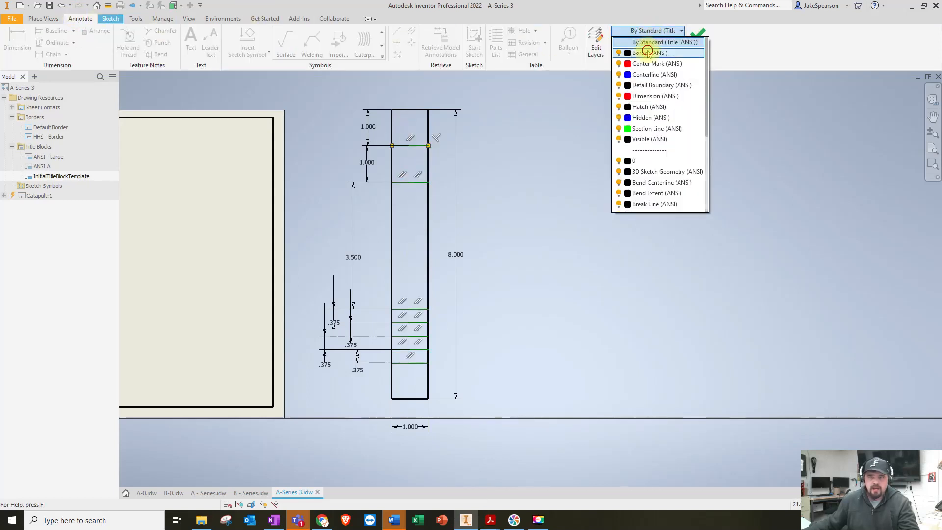
click(648, 53)
key(Escape)
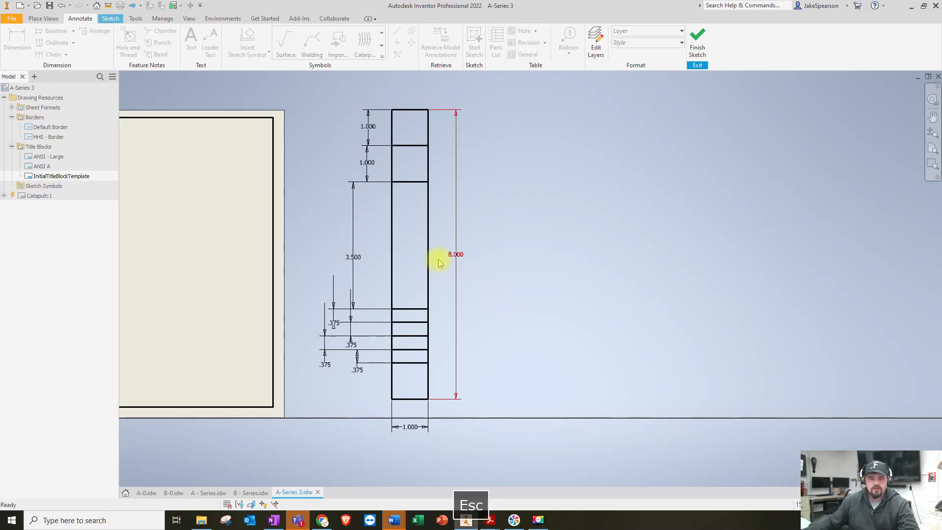
- Start inserting an image and define its frame just inside the top 1 in cell of the title block
middle_drag(406, 168, 448, 175)
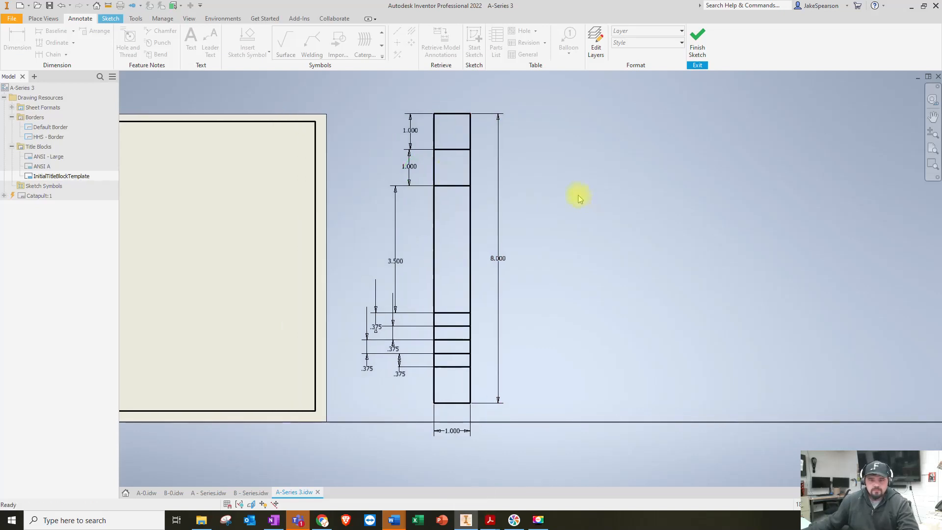
scroll(451, 127, up, 5)
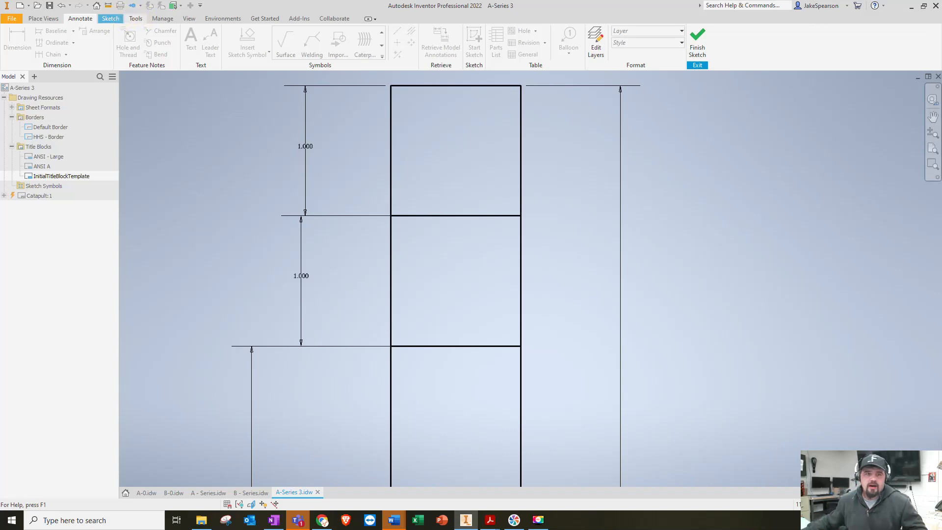
click(110, 18)
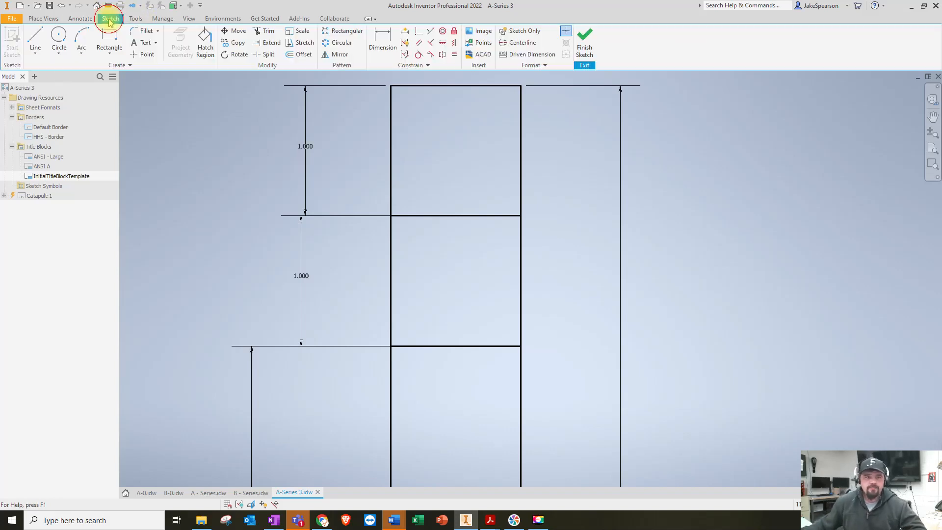
click(483, 32)
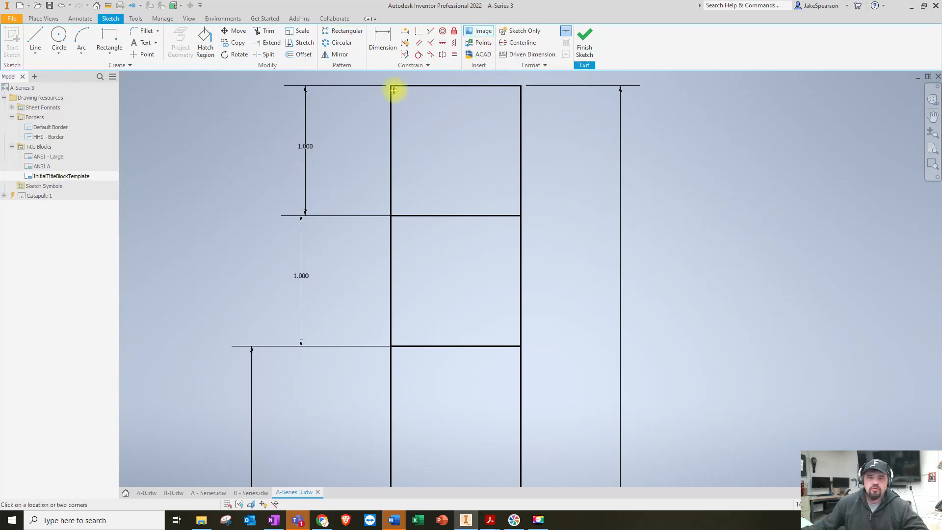
click(394, 89)
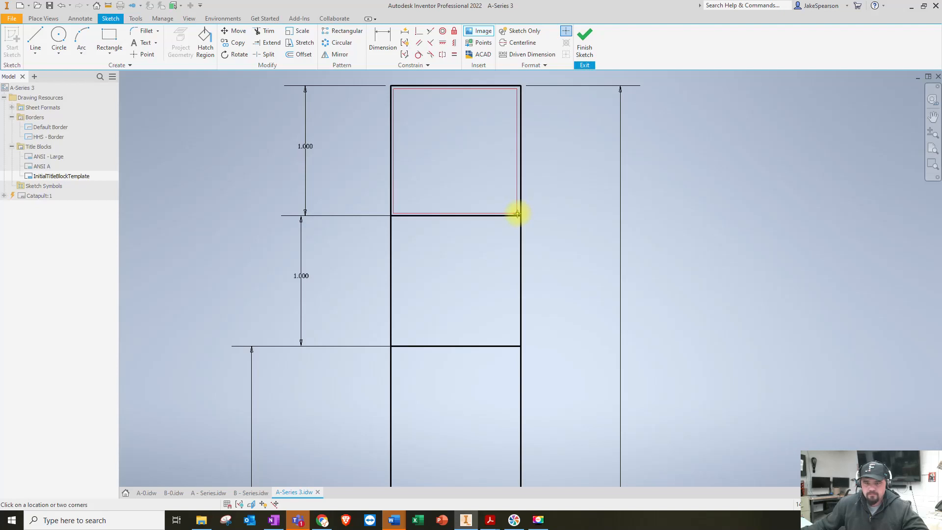
click(518, 212)
- Choose the Helena High School image from the Catapult drawing Templates folder on OneDrive for the frame, and finish the insertion
click(545, 179)
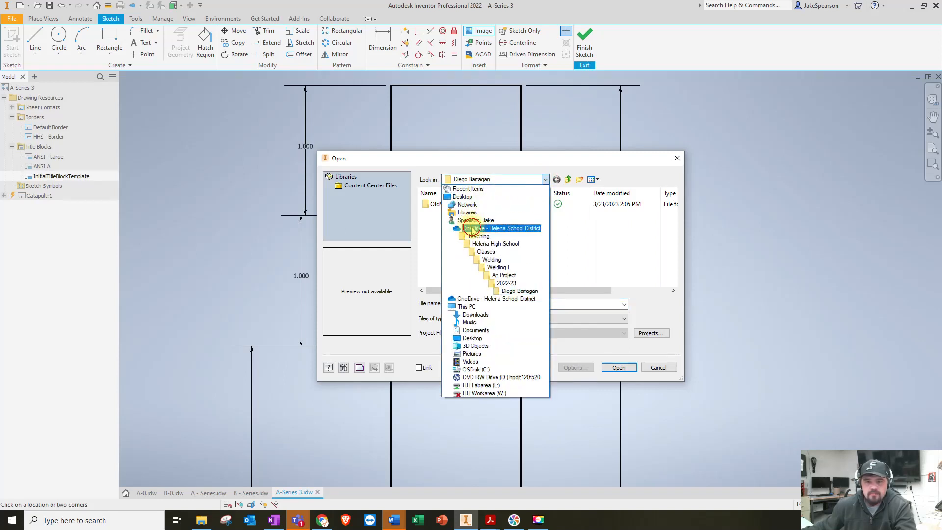
click(472, 229)
double_click(445, 213)
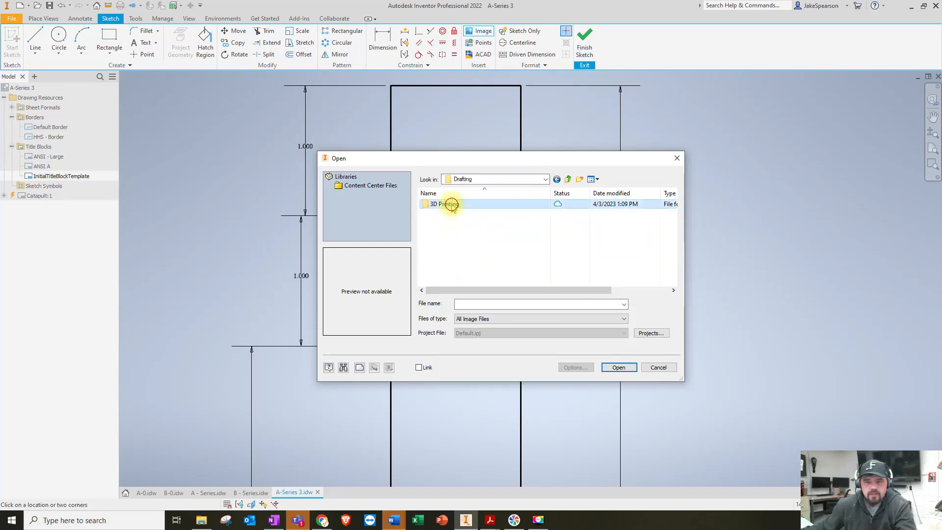
double_click(451, 205)
double_click(460, 205)
double_click(449, 205)
double_click(457, 205)
double_click(455, 205)
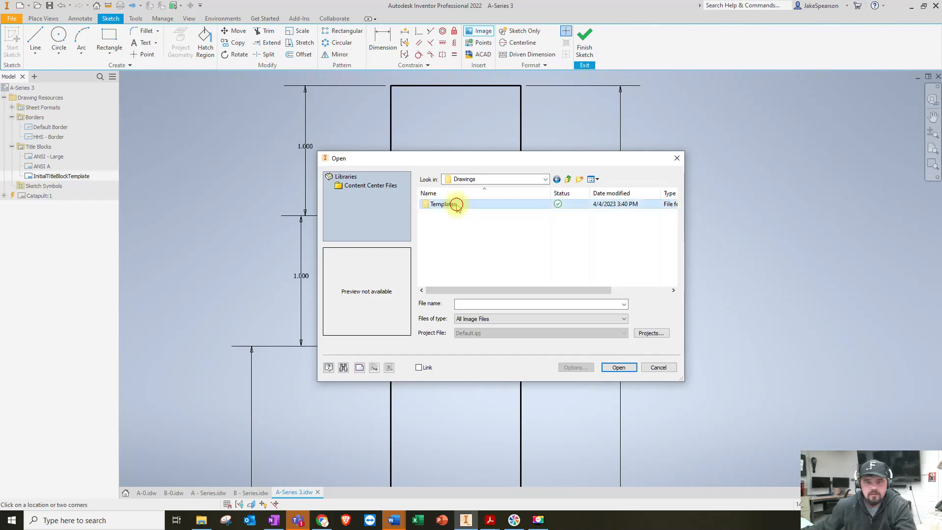
double_click(455, 204)
click(501, 225)
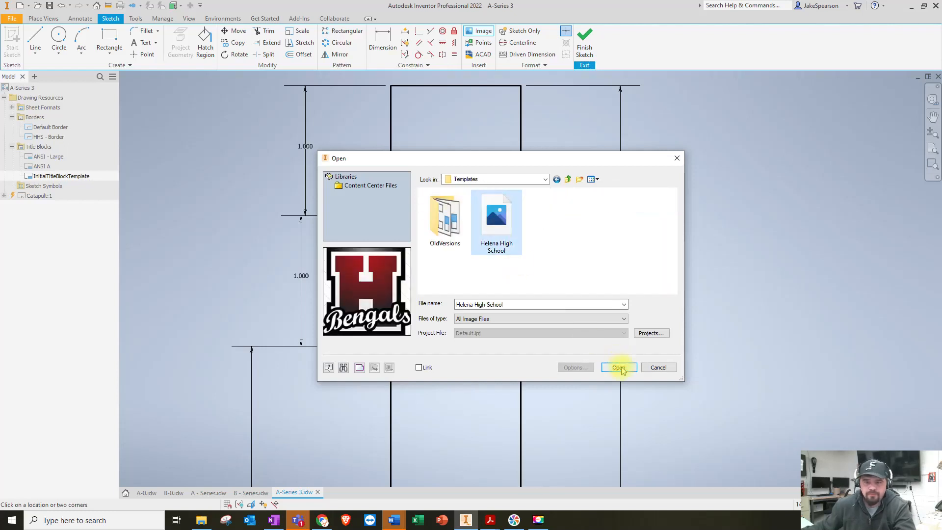
click(619, 368)
scroll(438, 269, up, 3)
scroll(439, 270, down, 5)
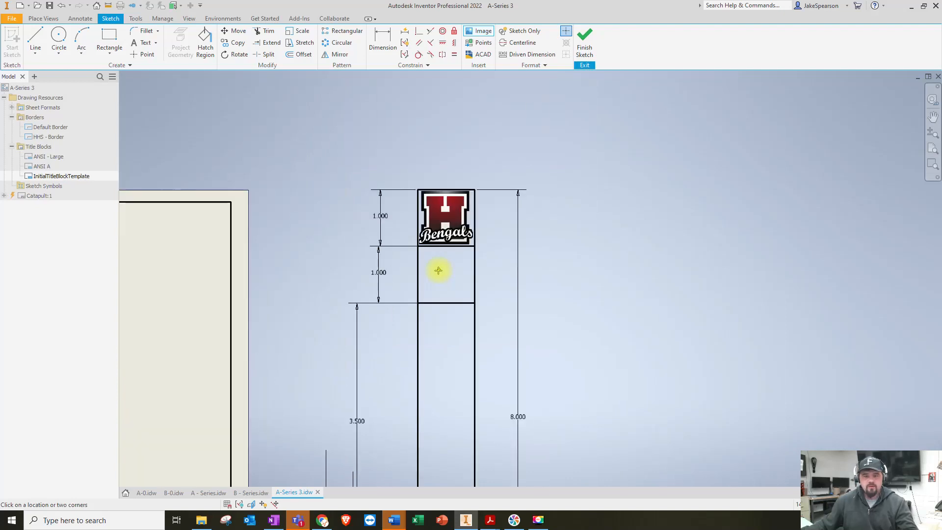
middle_drag(456, 299, 449, 257)
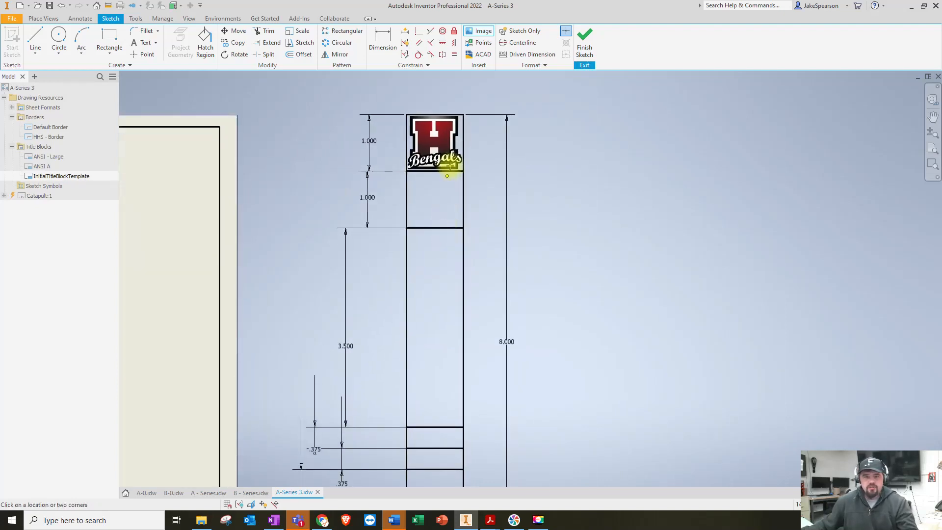
key(Escape)
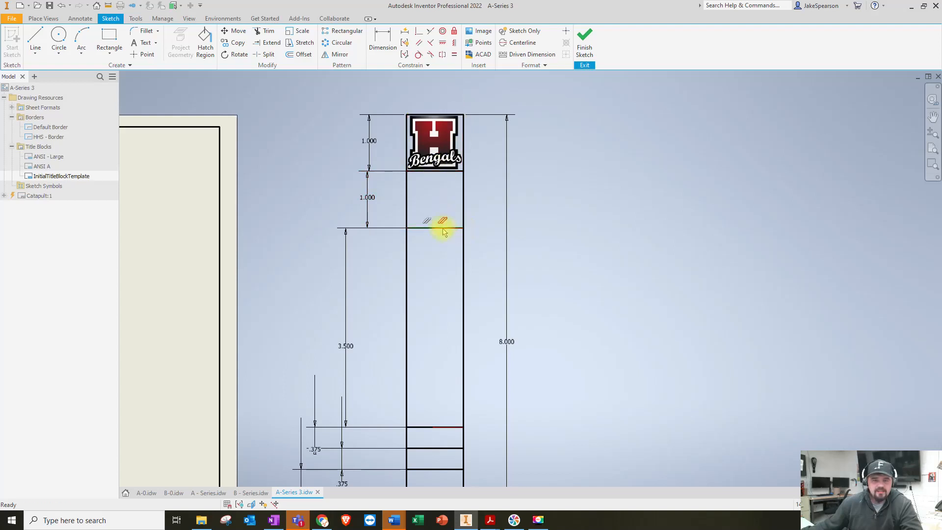
- Try moving the second divider line sideways out of the title block, and undo the move
mouse_move(447, 229)
mouse_down()
mouse_move(550, 238)
mouse_move(440, 231)
mouse_move(501, 216)
mouse_up()
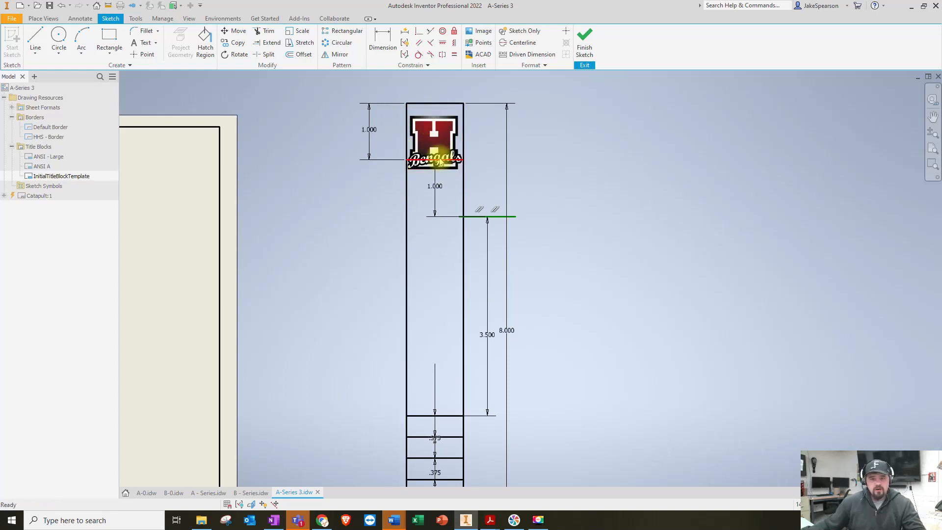
key(ctrl+z)
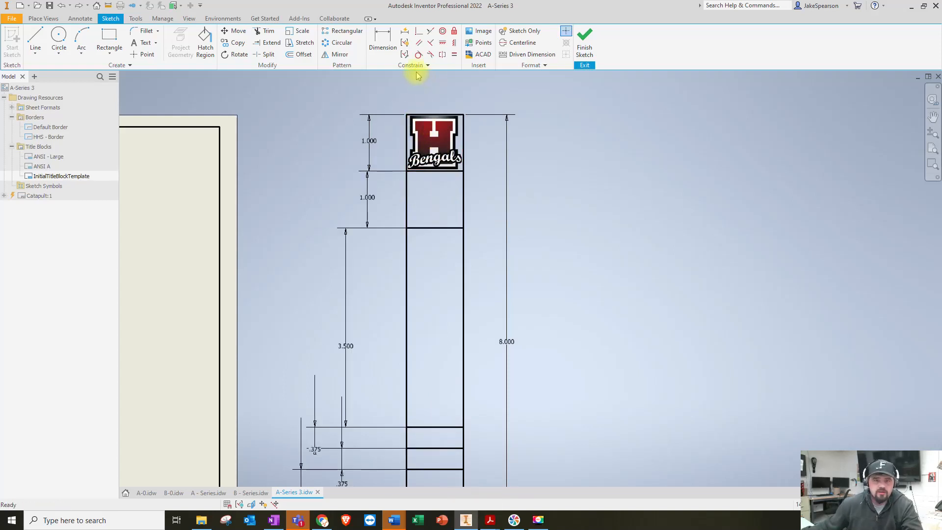
- Apply vertical constraints to align the midpoints of the top edge and the first three divider lines
click(454, 45)
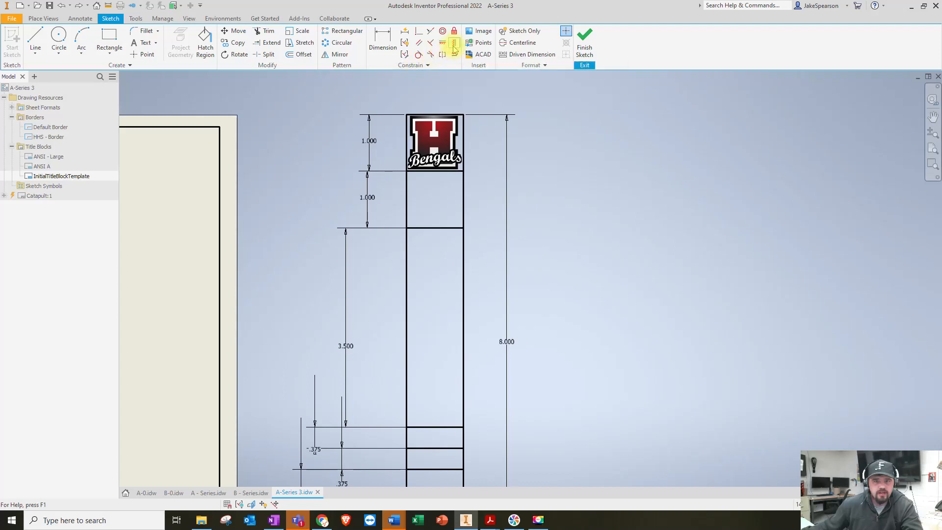
click(436, 173)
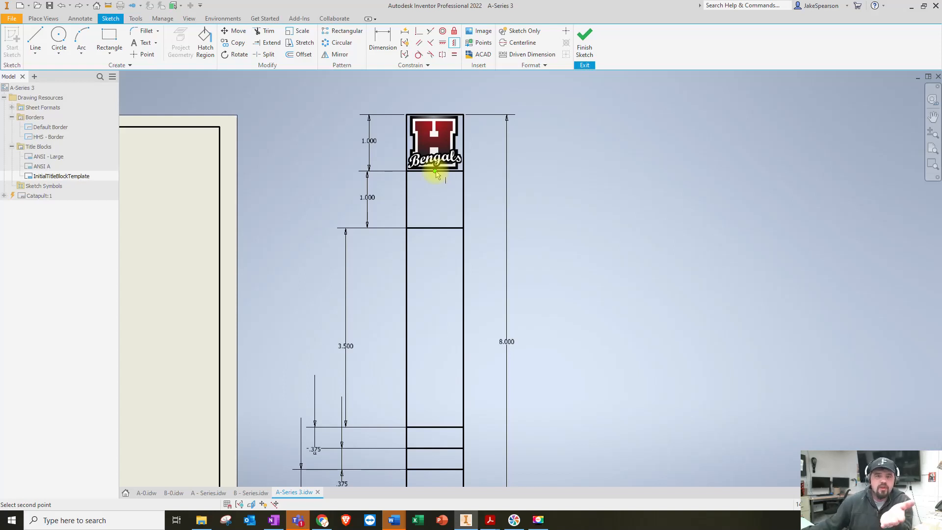
click(435, 116)
click(436, 229)
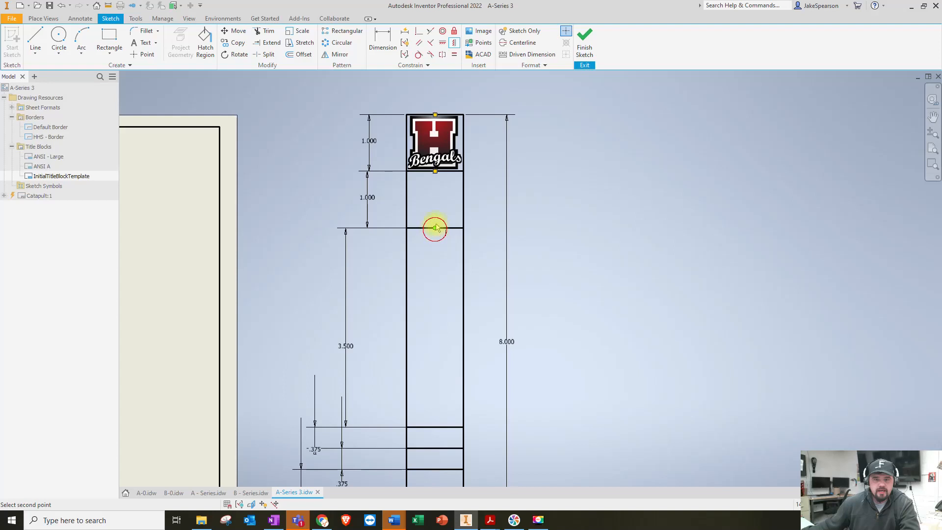
click(435, 171)
middle_drag(450, 313, 447, 244)
click(431, 357)
click(431, 159)
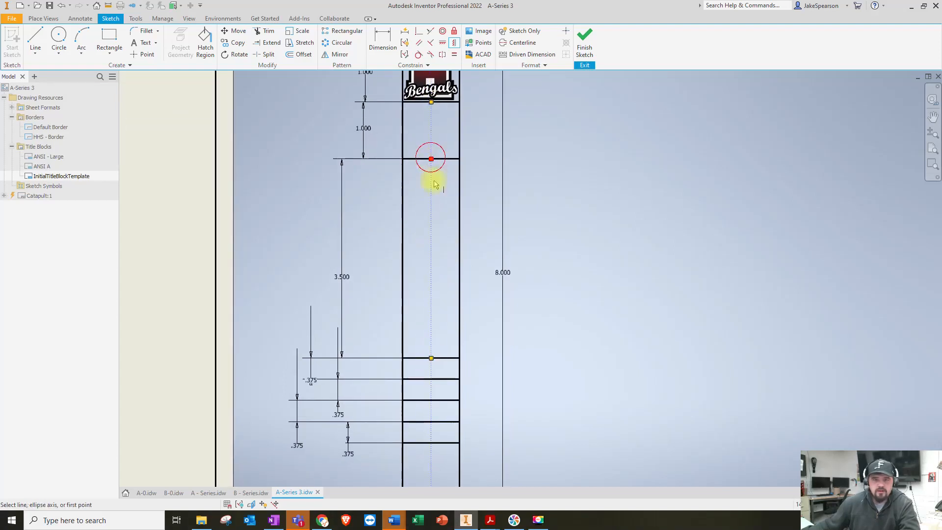
- Apply vertical constraints to align the midpoints of the four lowest divider lines and the bottom edge with the dividers above
click(432, 379)
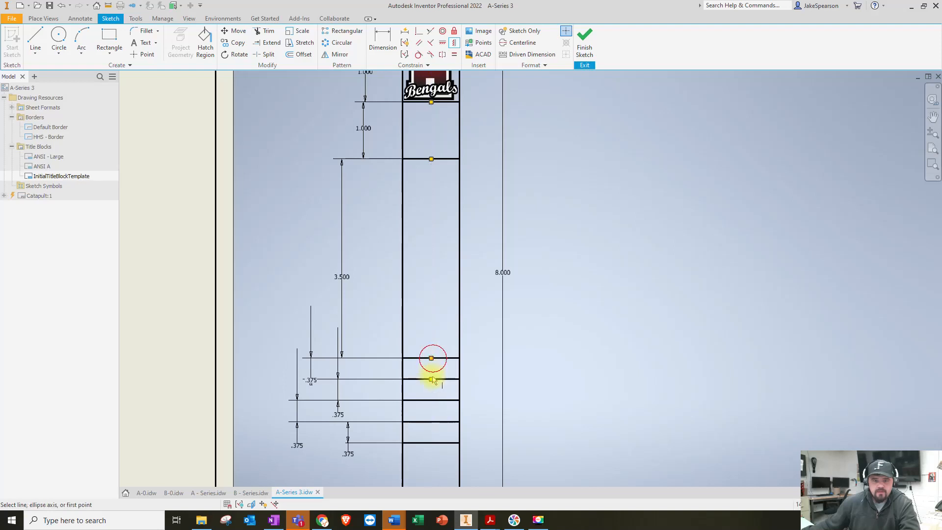
click(431, 401)
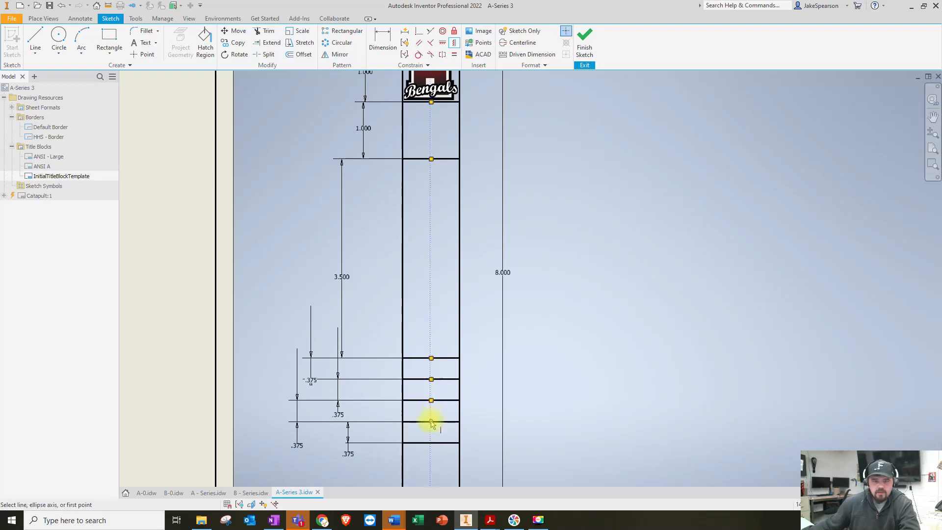
click(432, 420)
click(431, 403)
click(432, 443)
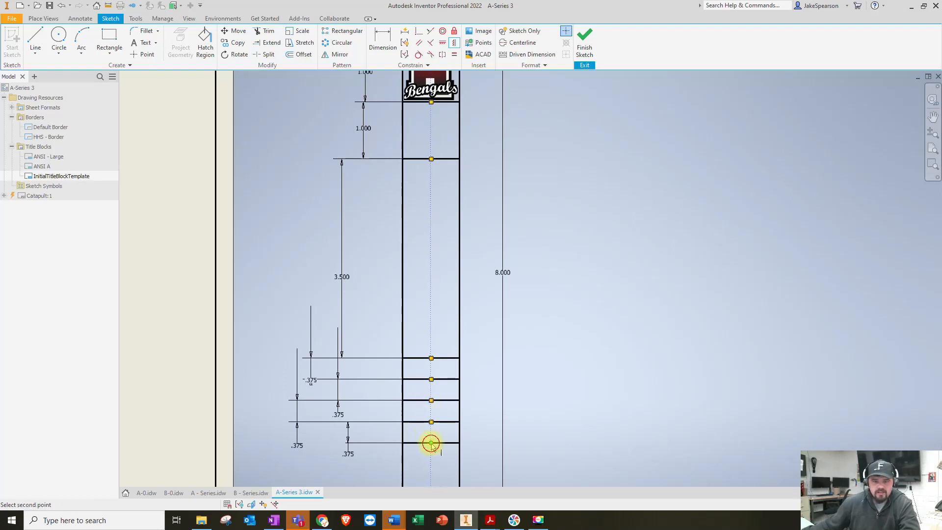
click(432, 423)
middle_drag(441, 442, 432, 353)
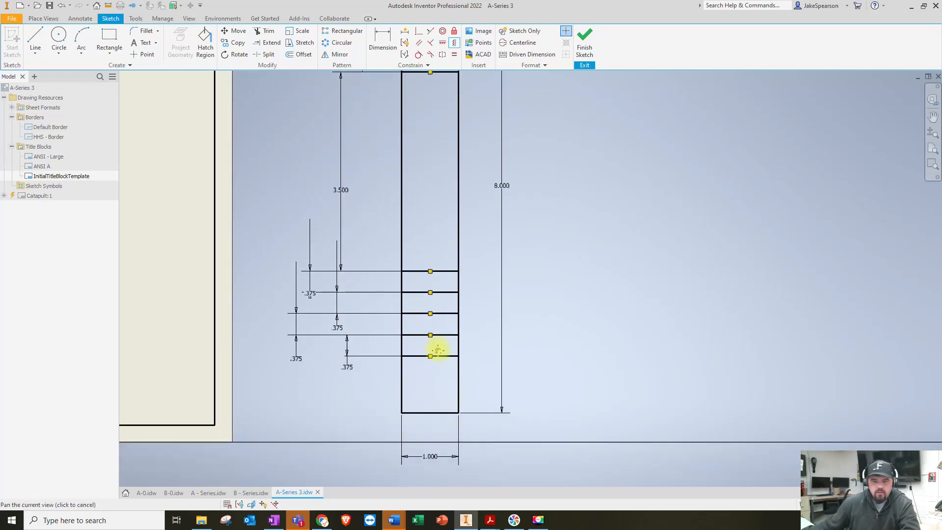
click(430, 413)
click(431, 356)
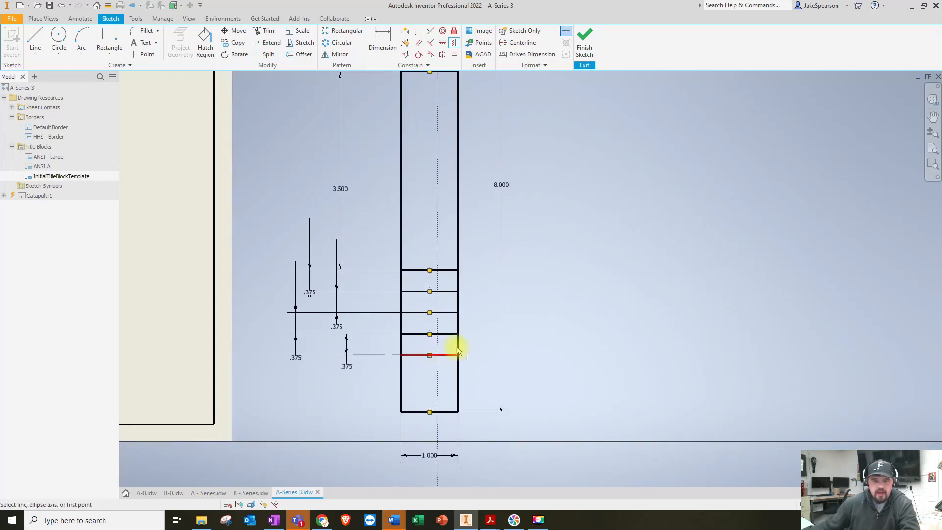
scroll(471, 332, up, 4)
scroll(471, 332, down, 3)
key(Escape)
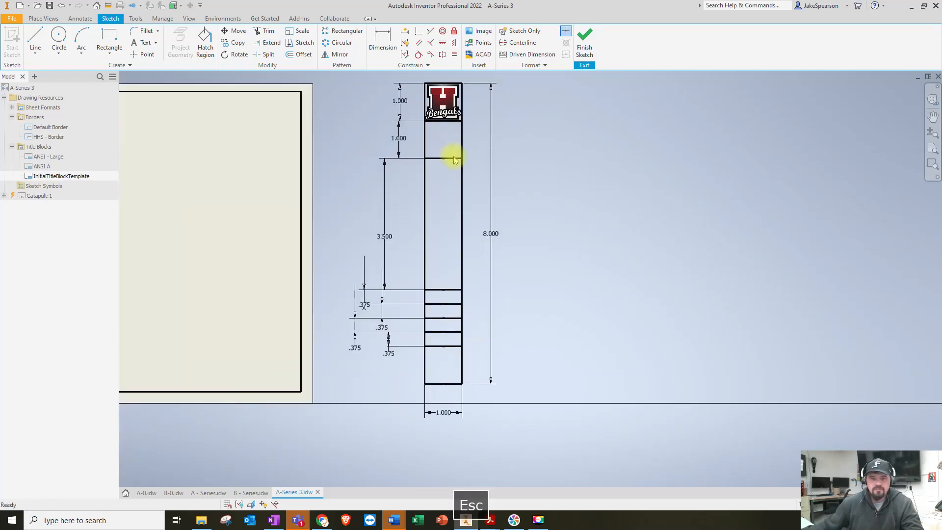
- Try pulling the second divider line sideways to test its constraints, and undo the last change
key(Escape)
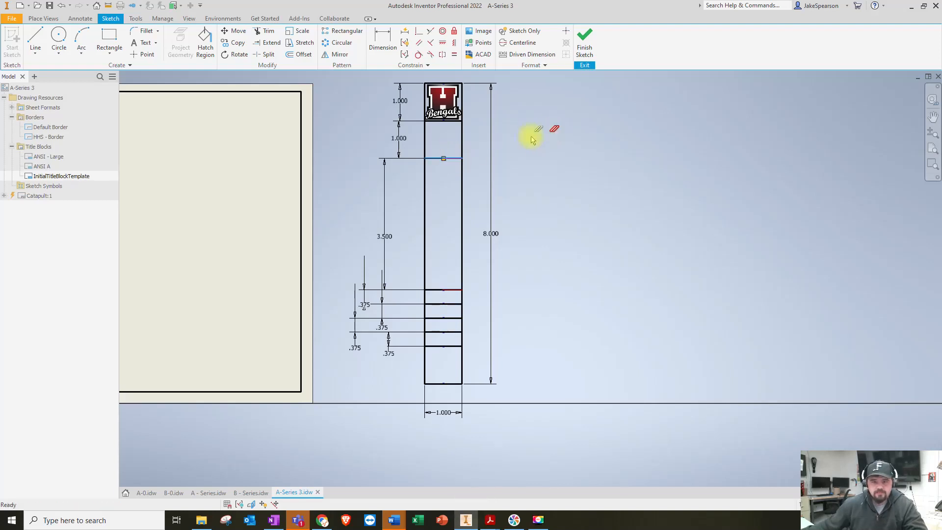
mouse_move(456, 163)
mouse_down()
mouse_move(532, 189)
mouse_move(542, 172)
mouse_move(457, 162)
mouse_move(442, 174)
mouse_move(494, 181)
mouse_move(424, 177)
mouse_move(471, 177)
mouse_move(481, 162)
mouse_up()
key(ctrl+z)
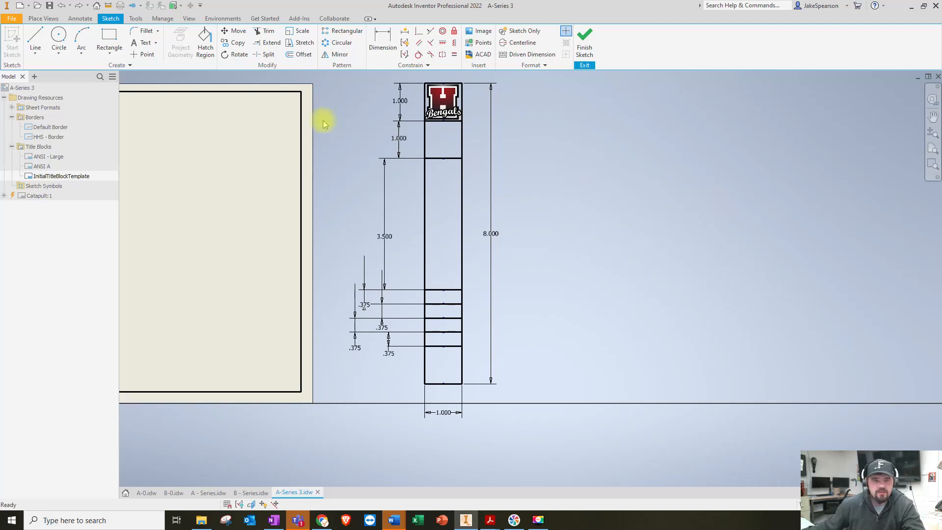
- Start a text box in the empty space beside the title block and enter Catapult and Helena High School on separate lines
click(143, 42)
drag(519, 176, 634, 212)
key(Escape)
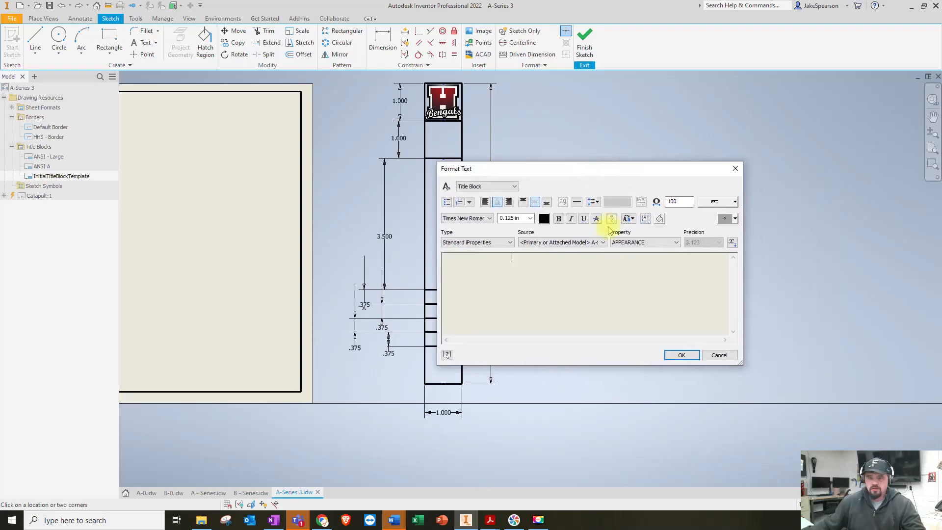
text(Catapult)
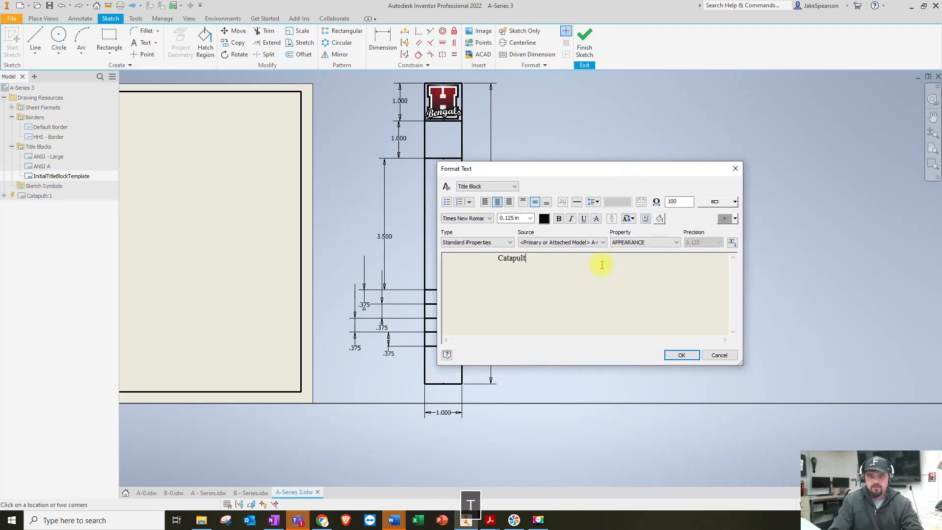
key(Return)
text(Helena)
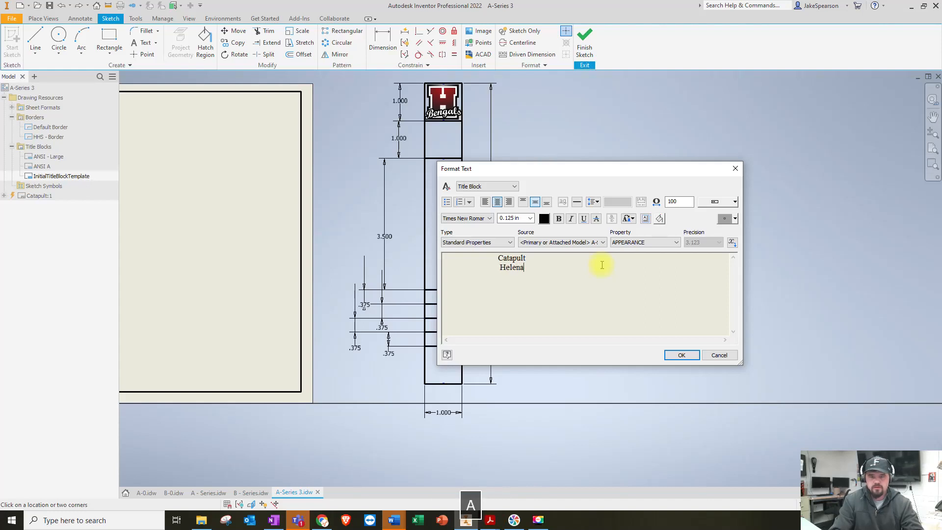
text( High School)
key(Return)
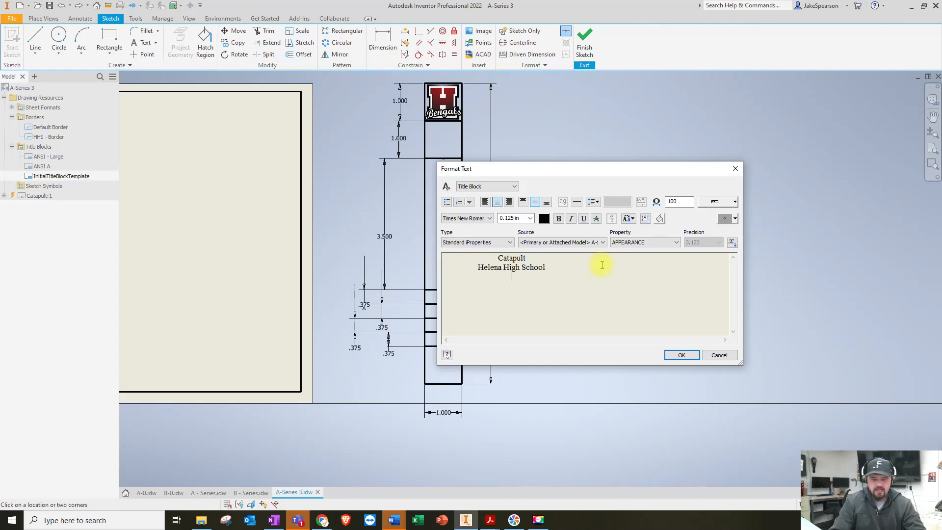
- Add two filler lines, ';jabsdf and a'dsj, below the school name and finish placing the text
text(';jabsdf)
key(Return)
text(a'dsj)
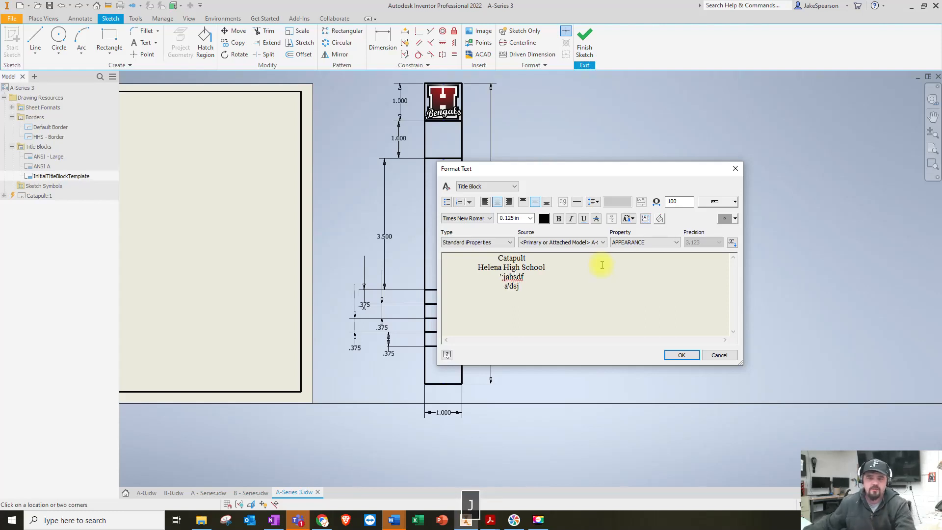
click(682, 355)
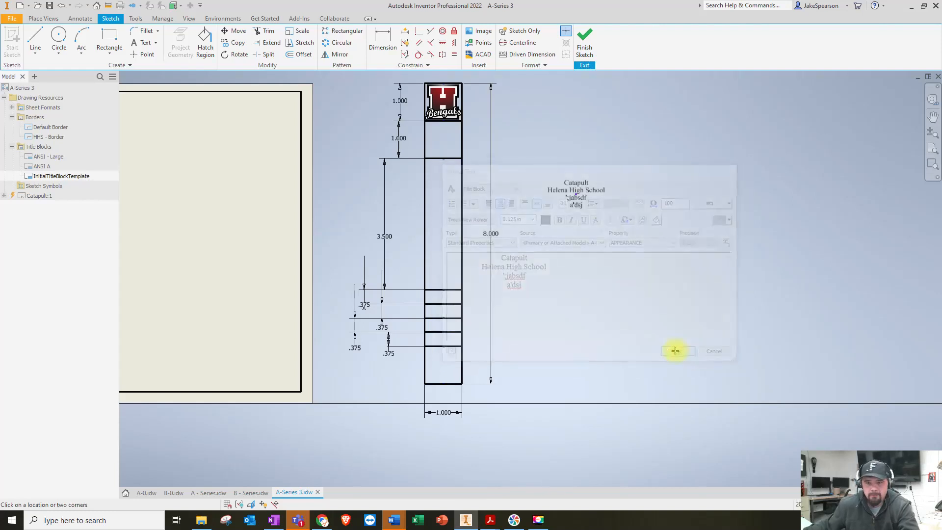
key(Escape)
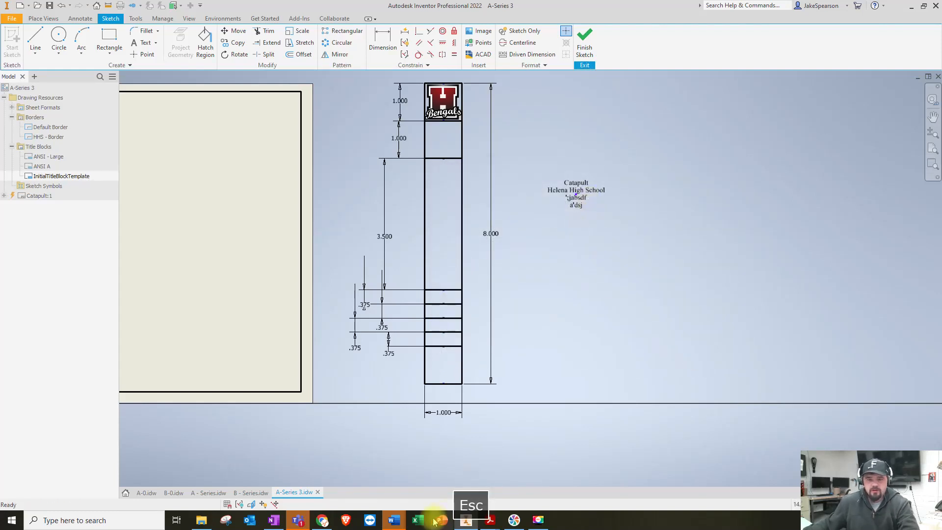
- Switch to Acrobat Reader to examine the title block fields and text sizes in SERIES-A.pdf, and return to Inventor
mouse_move(490, 520)
click(539, 487)
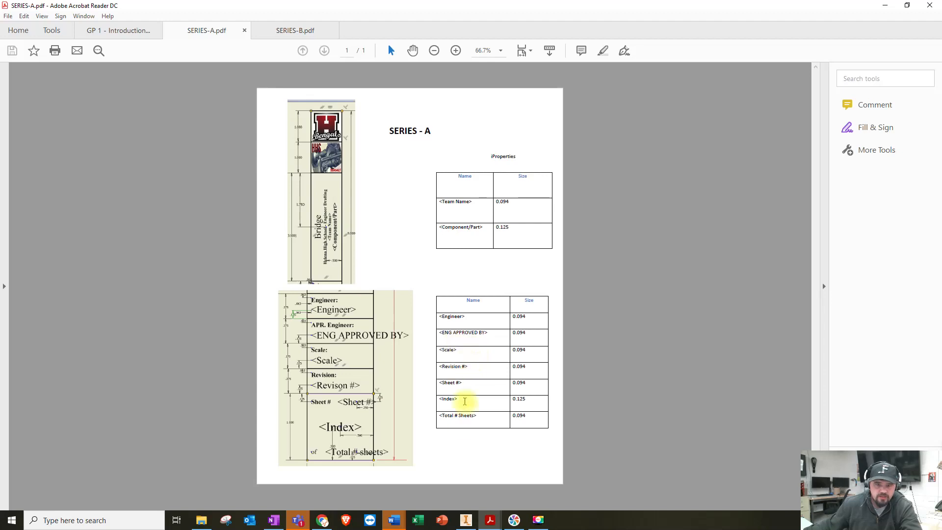
mouse_move(466, 521)
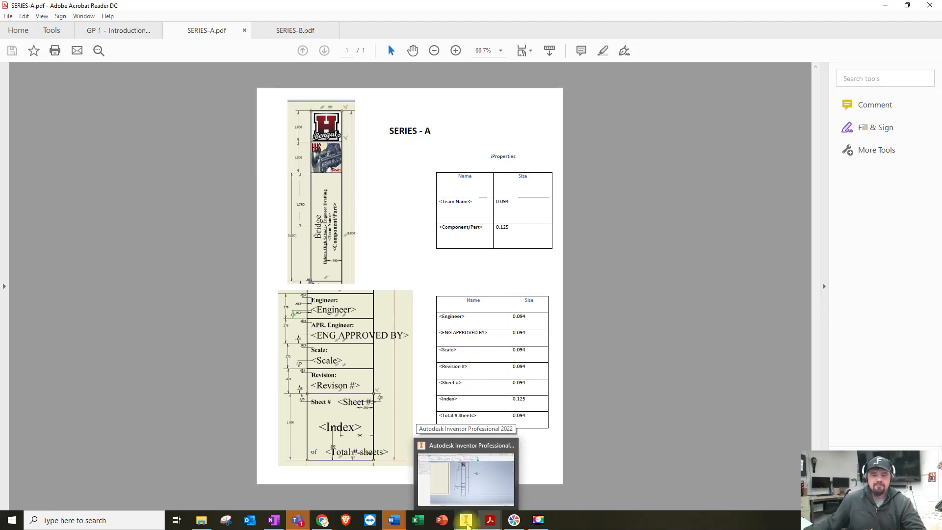
click(467, 521)
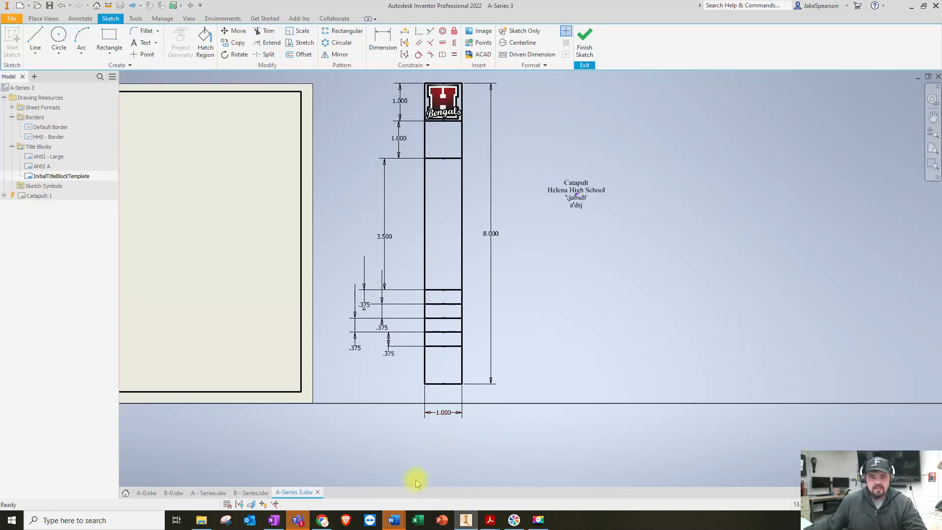
- Examine the iProperties list and finished title block in the A - Series drawing, and return to the A-Series 3 drawing
click(202, 493)
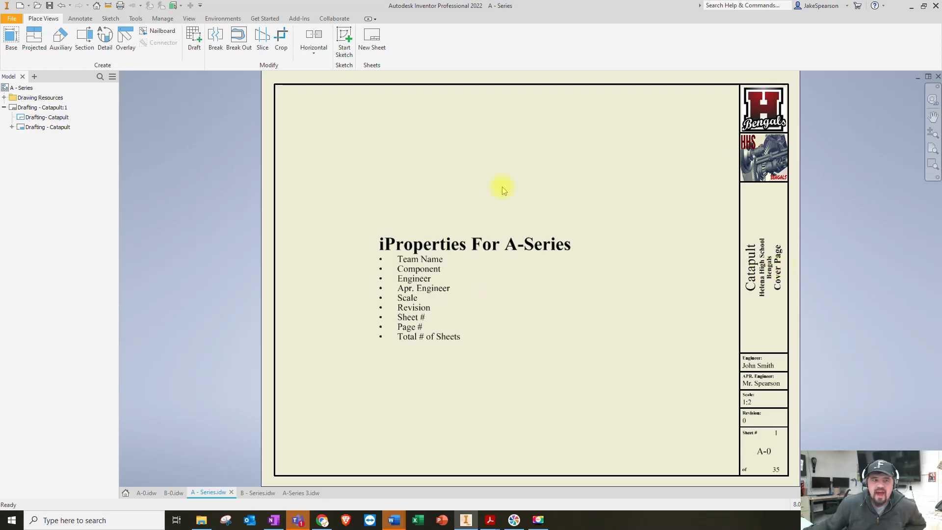
click(24, 126)
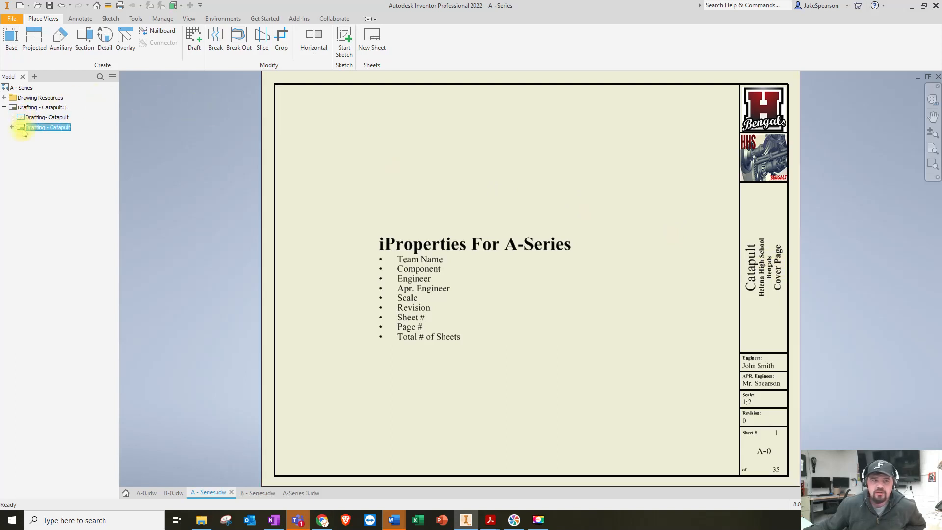
right_click(22, 128)
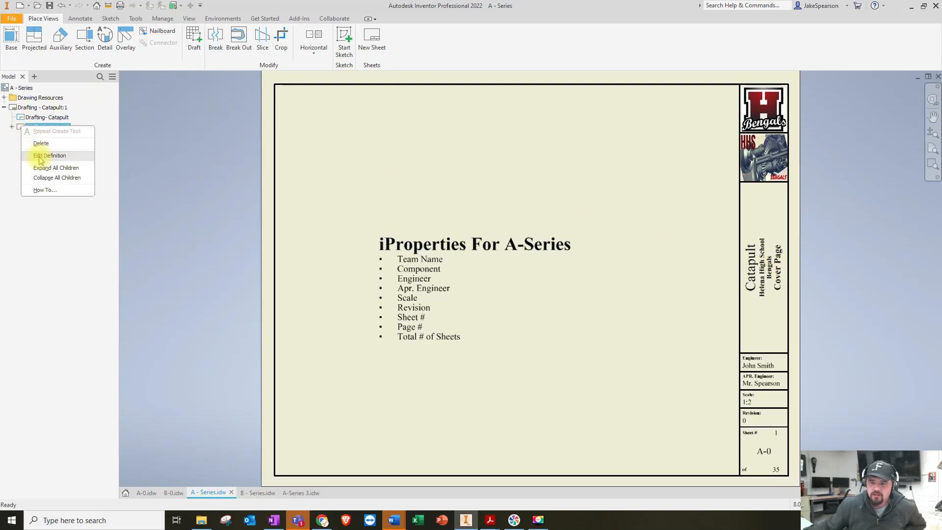
click(556, 443)
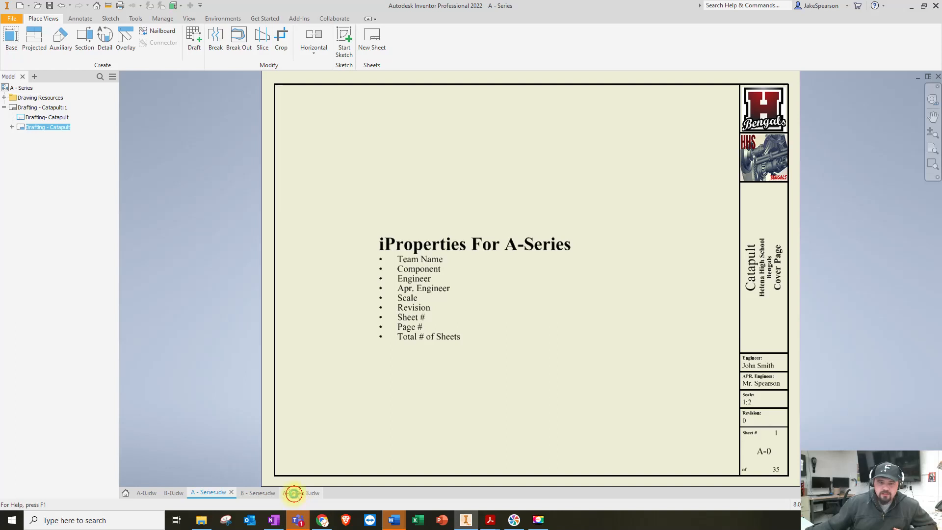
click(295, 492)
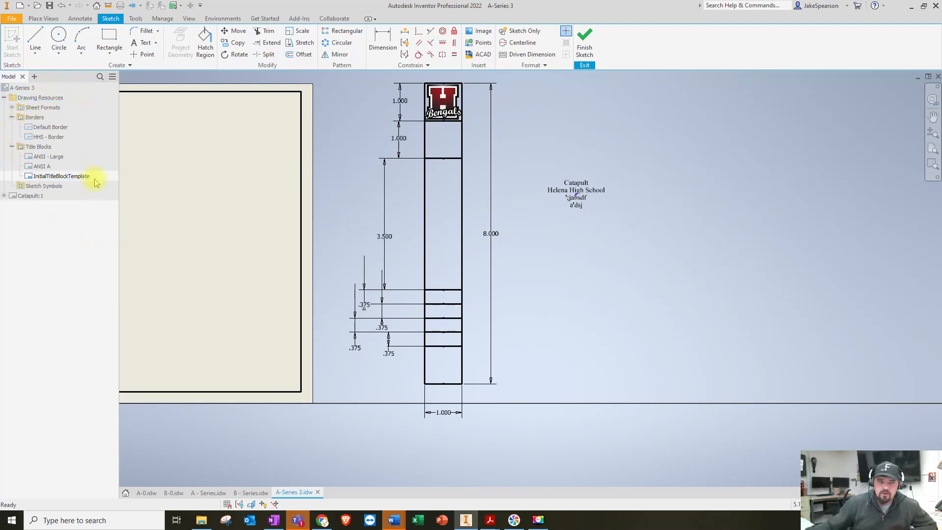
click(190, 20)
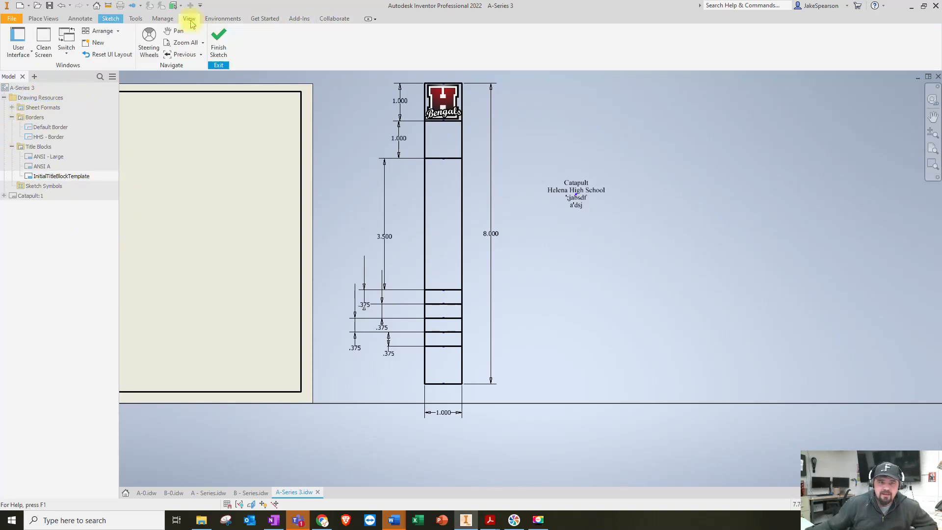
click(18, 47)
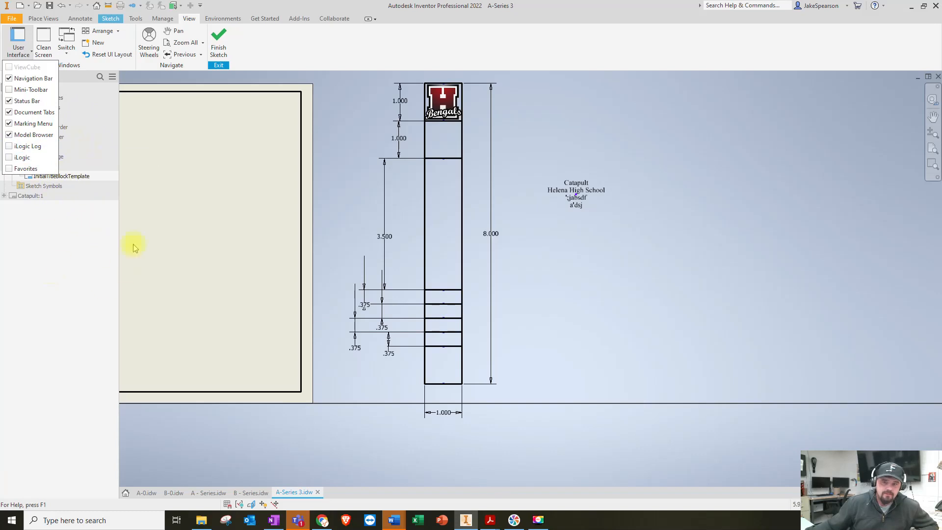
click(333, 327)
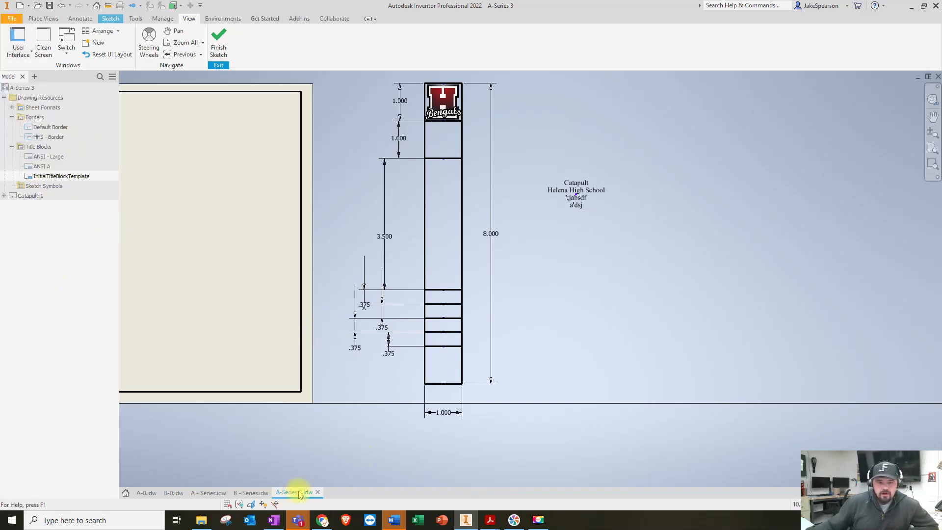
- Open the iProperties of the A-Series 3 drawing and show its custom properties
right_click(300, 493)
click(309, 480)
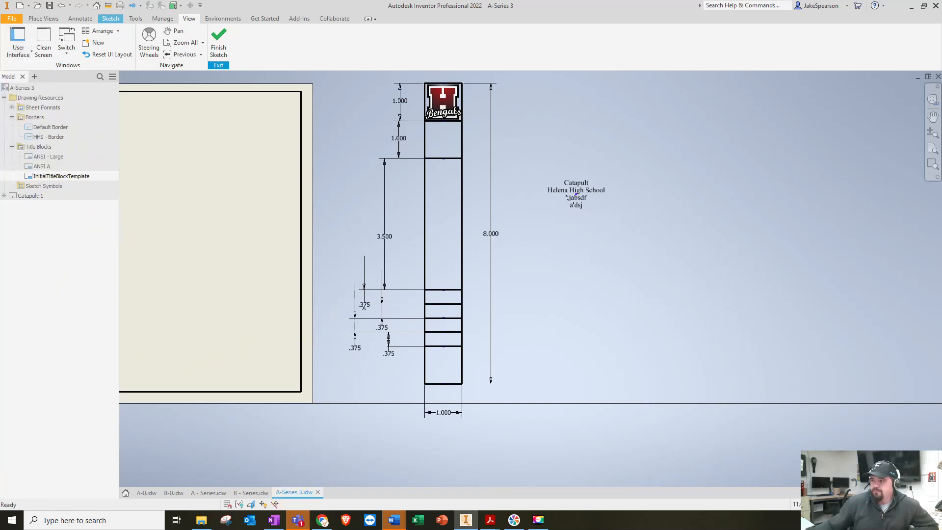
drag(466, 108, 341, 104)
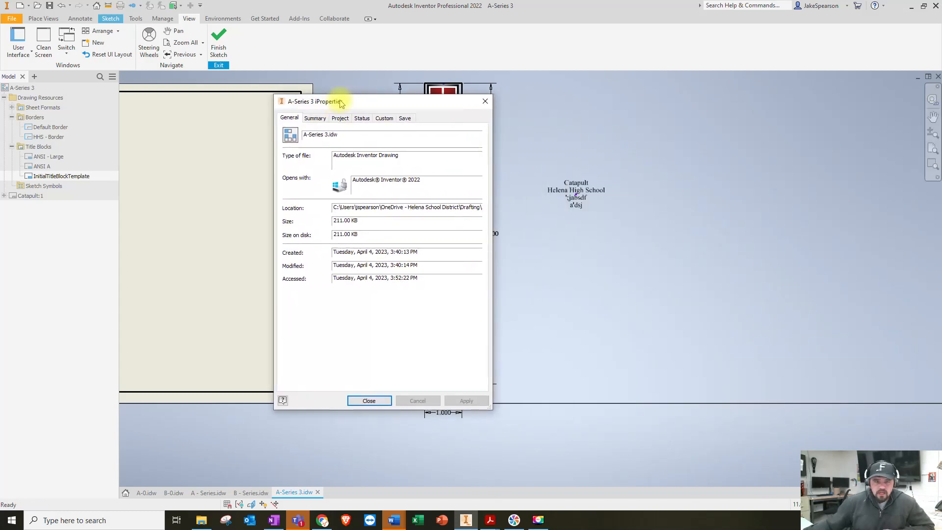
click(383, 120)
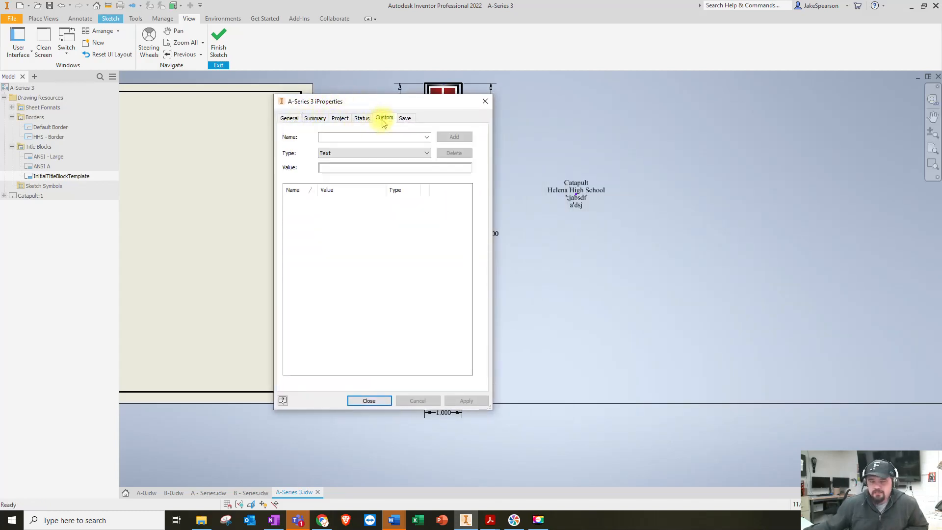
- Add a custom text property named Team Name with the value Bengals
click(337, 137)
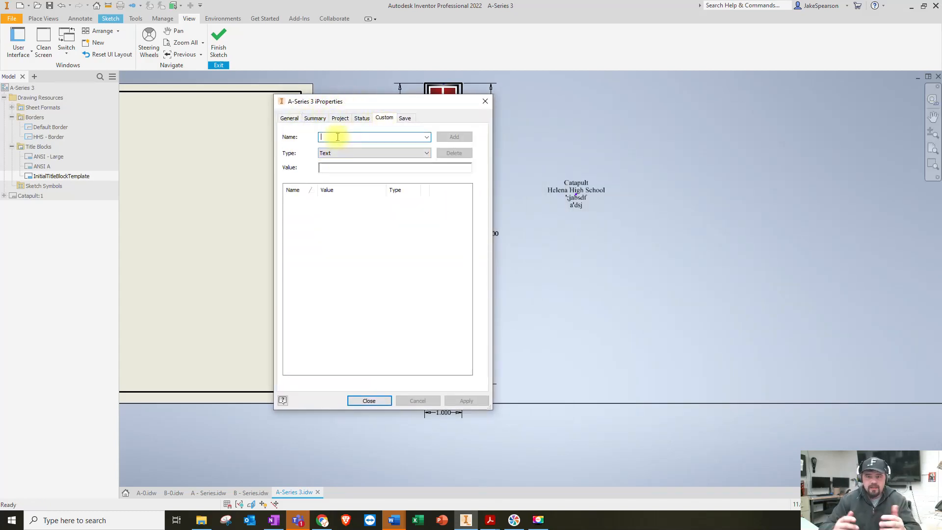
text(Tea)
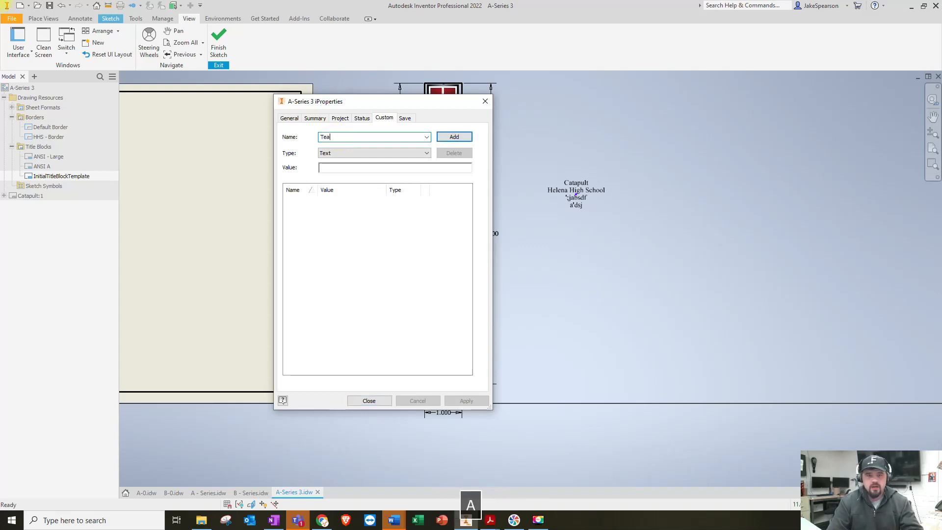
key(BackSpace)
text(am Name)
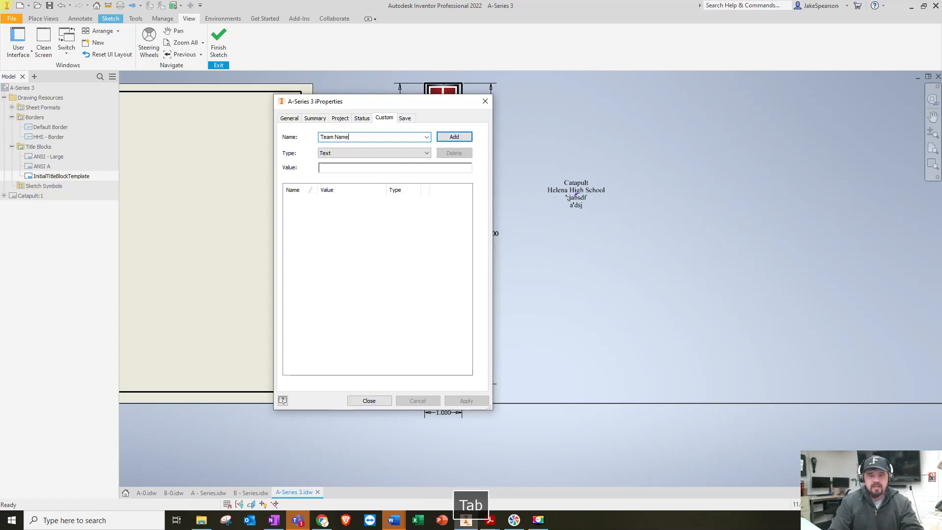
key(Tab)
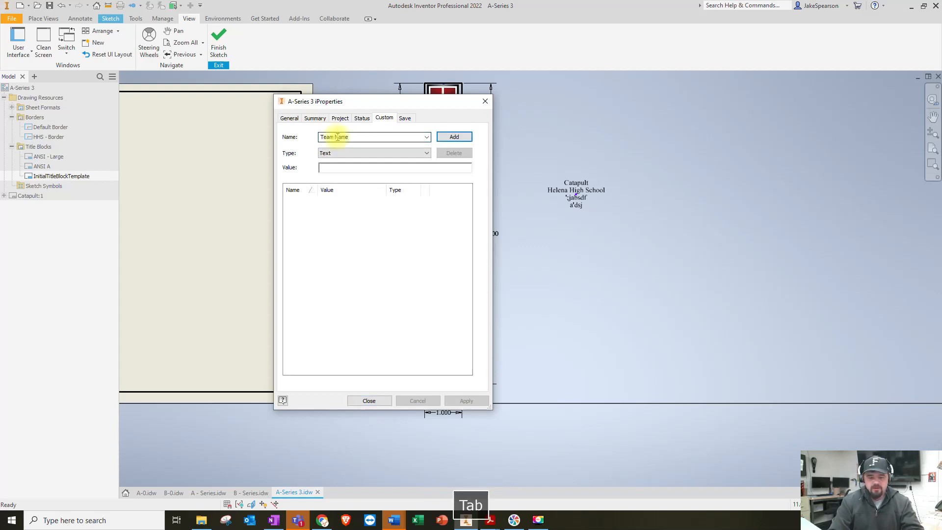
text(Begnal)
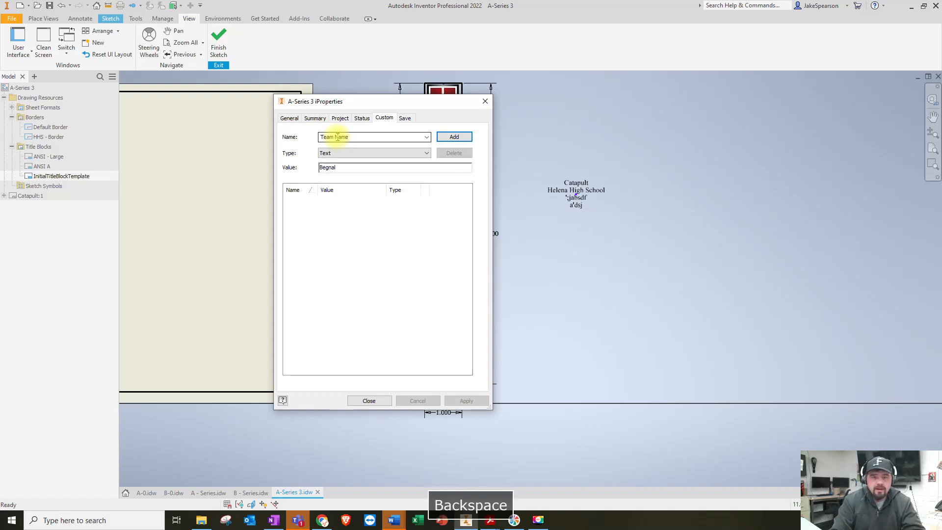
key(BackSpace)
key(BackSpace)
key(BackSpace)
key(BackSpace)
text(ngal)
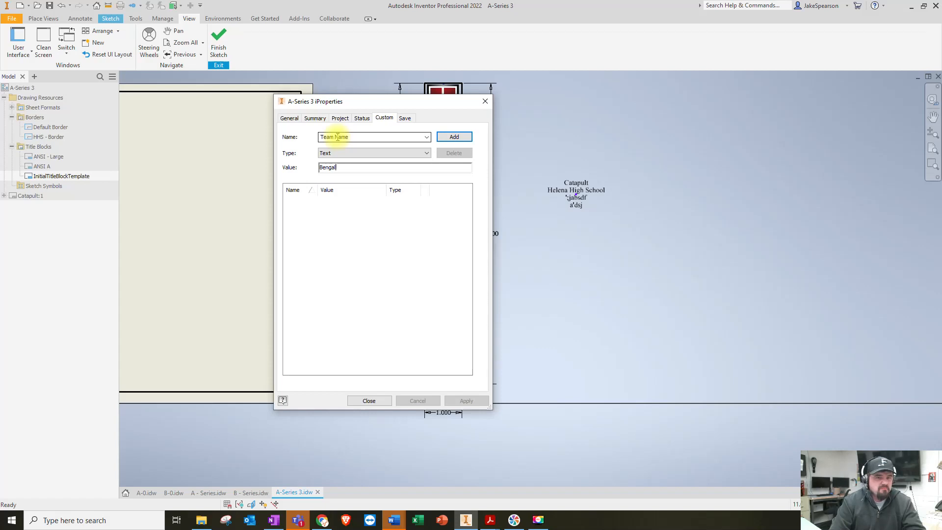
text(s)
key(Return)
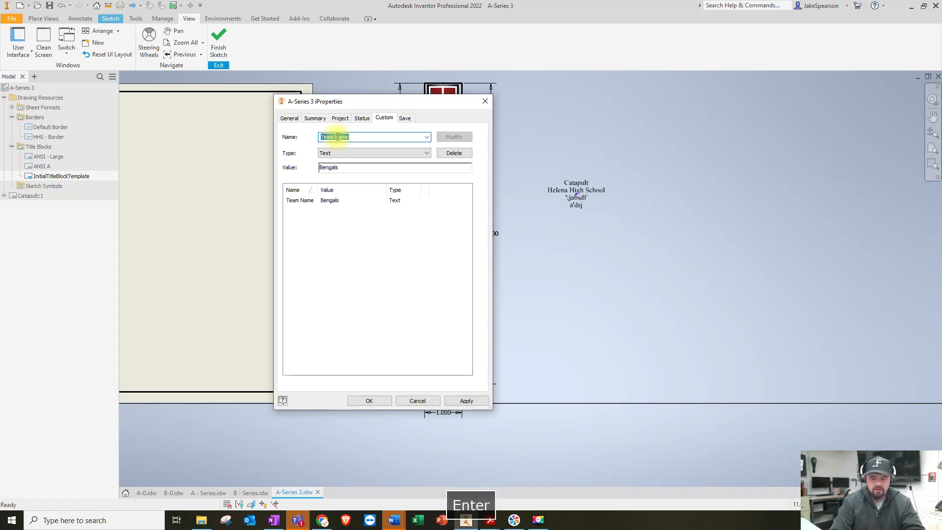
- Add a custom text property named Component/Part with the value Template
text(Component/Part)
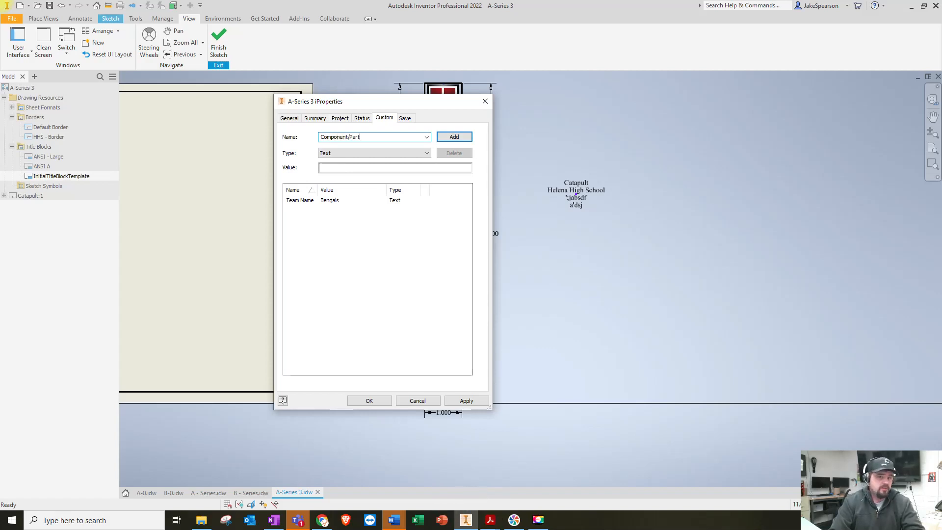
key(Tab)
key(Tab)
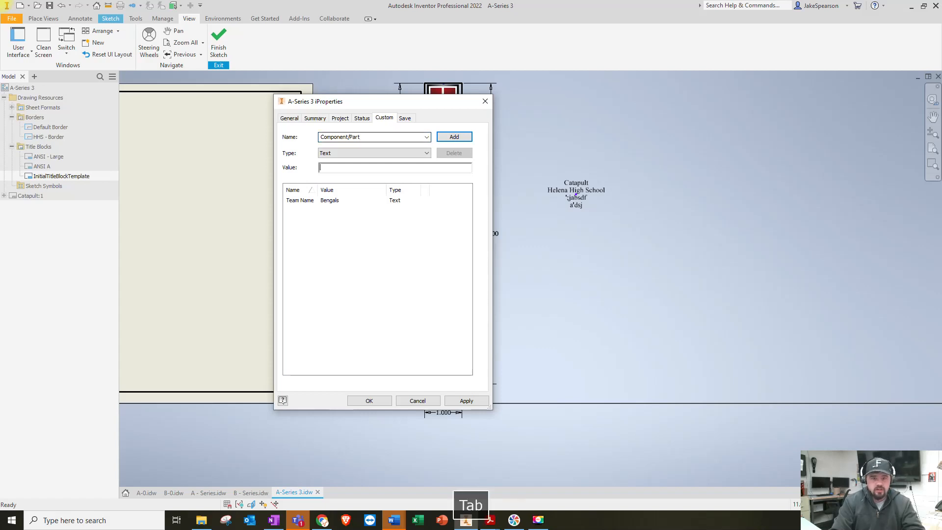
text(A)
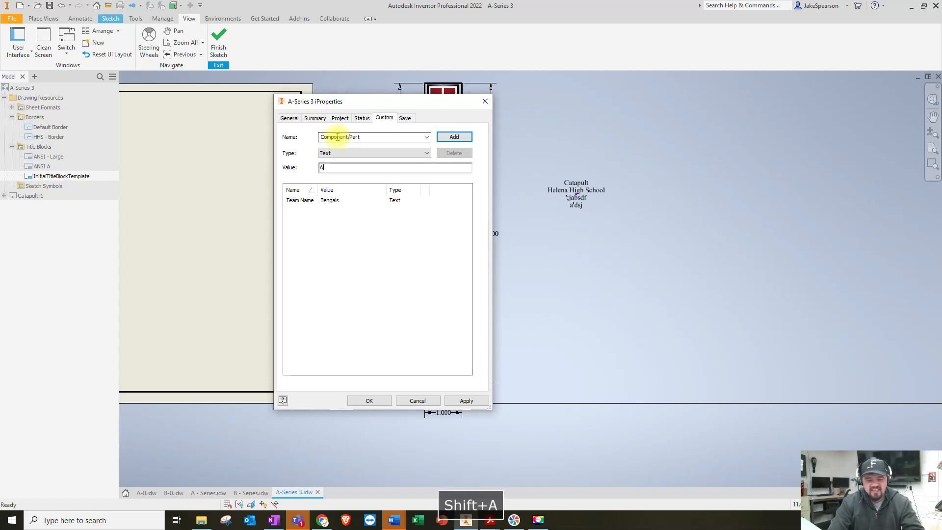
text(-Ser)
key(BackSpace)
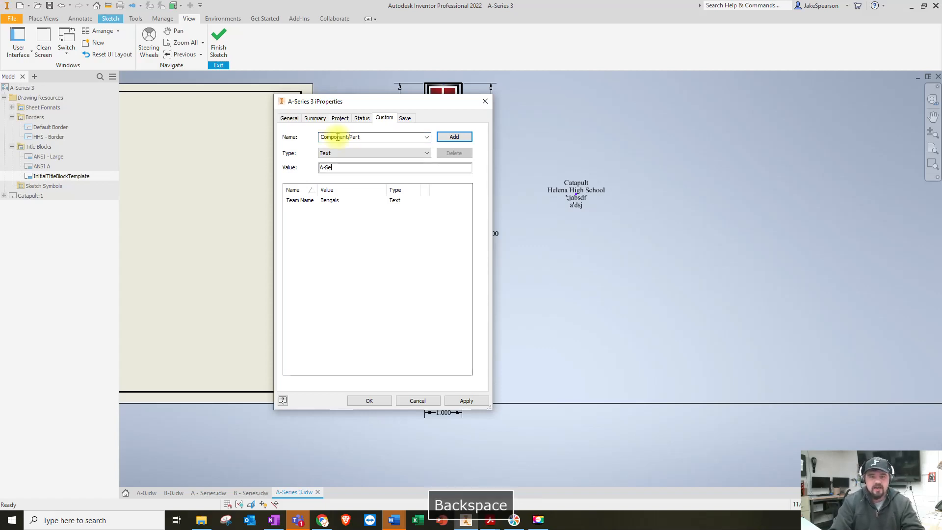
text(Template)
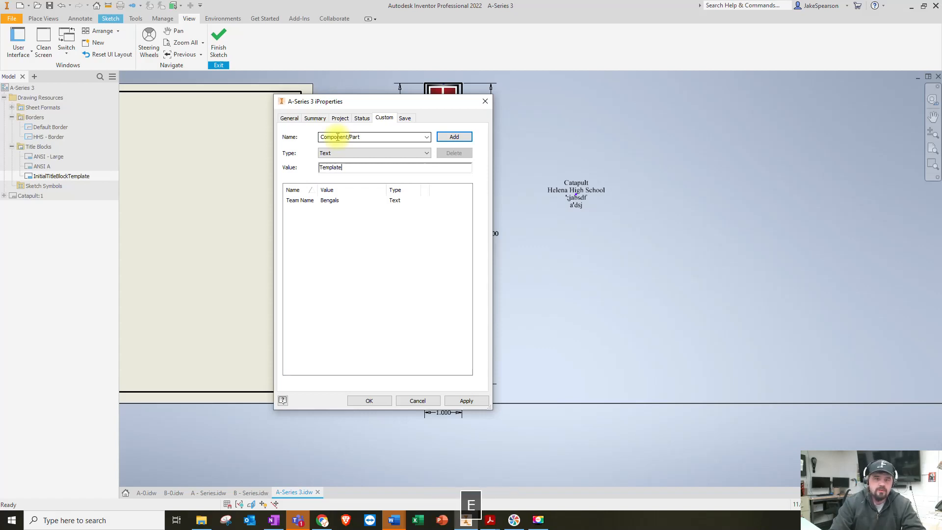
key(Return)
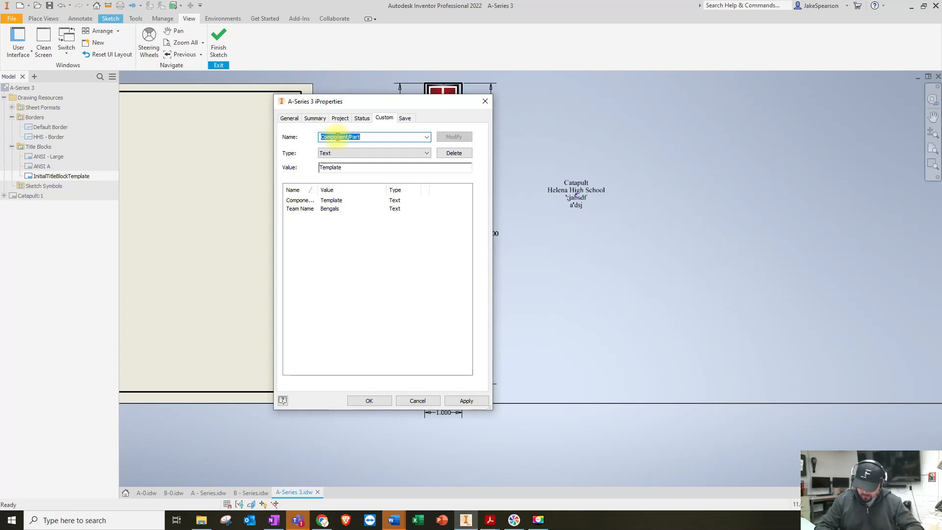
- Add a custom text property named Engineer with a placeholder full name as its value
text(E)
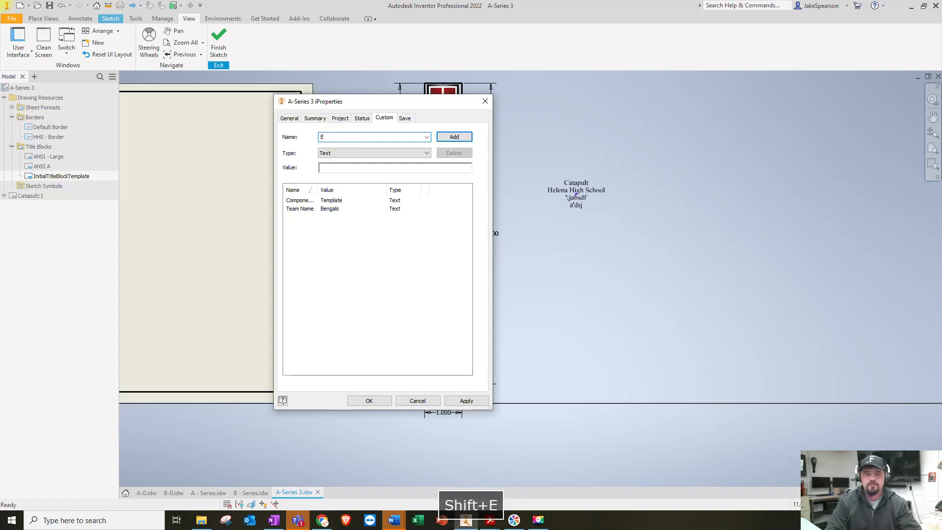
text(ngineer)
key(Tab)
key(Tab)
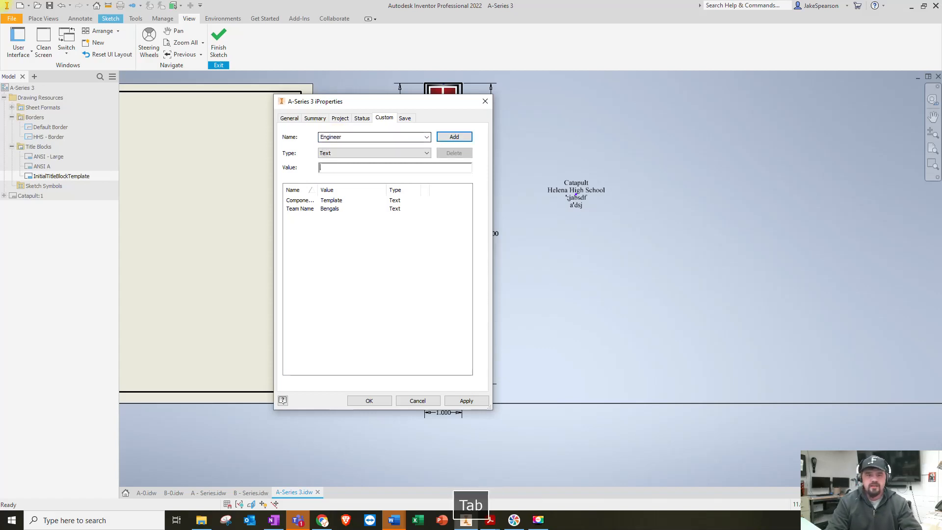
text(Joh)
key(BackSpace)
key(BackSpace)
key(BackSpace)
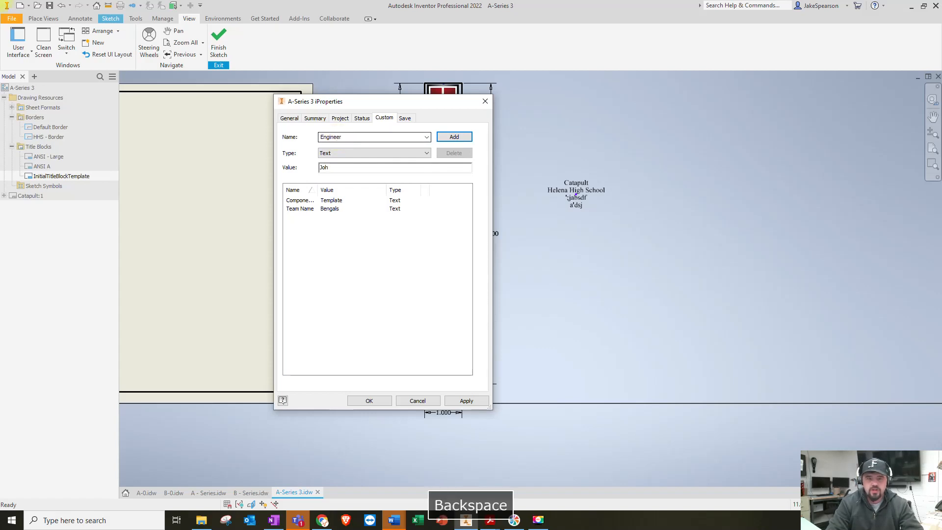
text(John Doe)
key(Return)
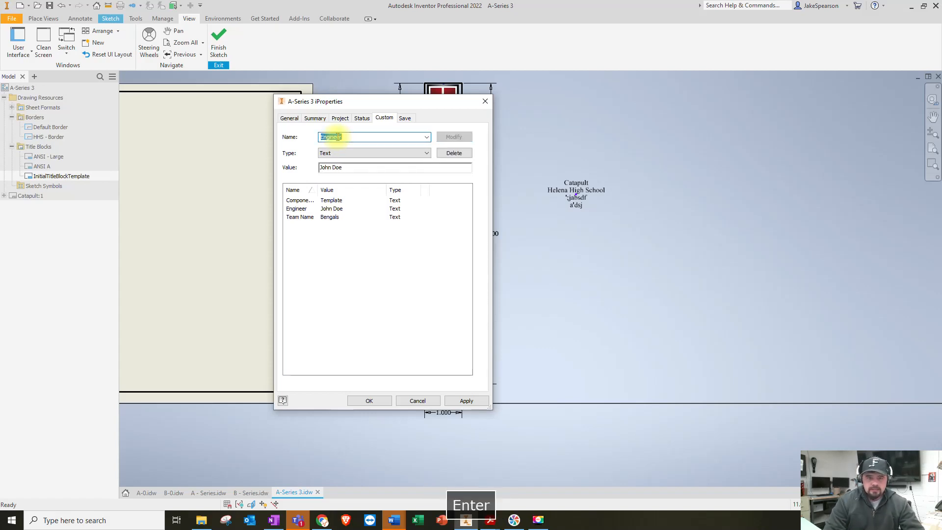
- Add a custom text property named APR. Engineer with the approving engineer's title and surname as its value
text(Apr.)
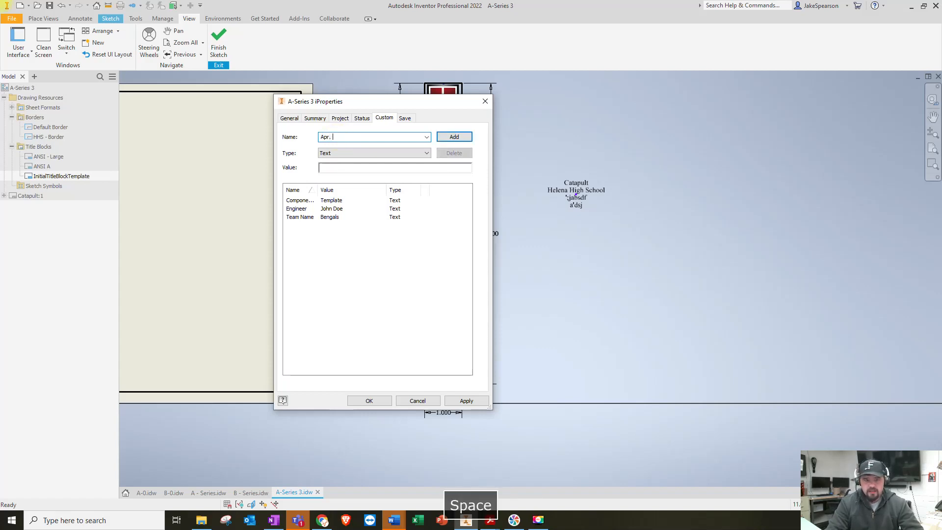
key(BackSpace)
text(P)
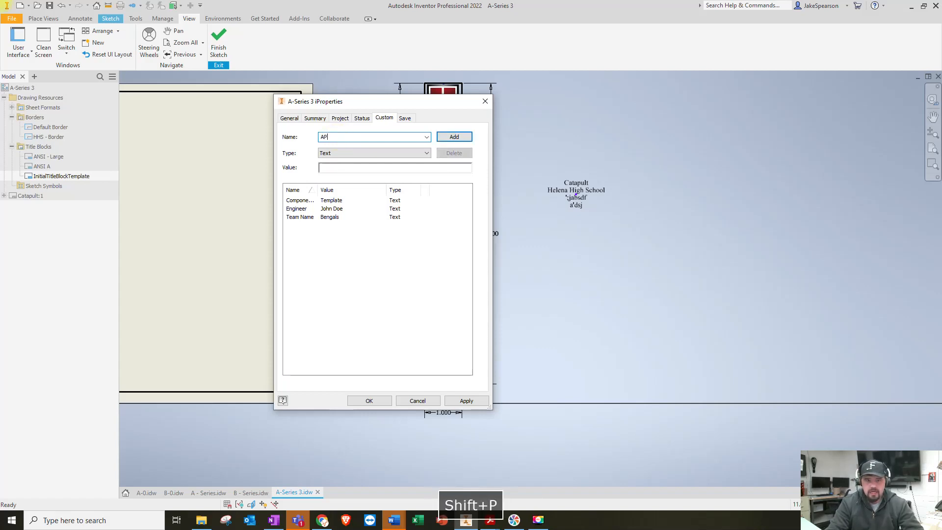
key(shift+BackSpace)
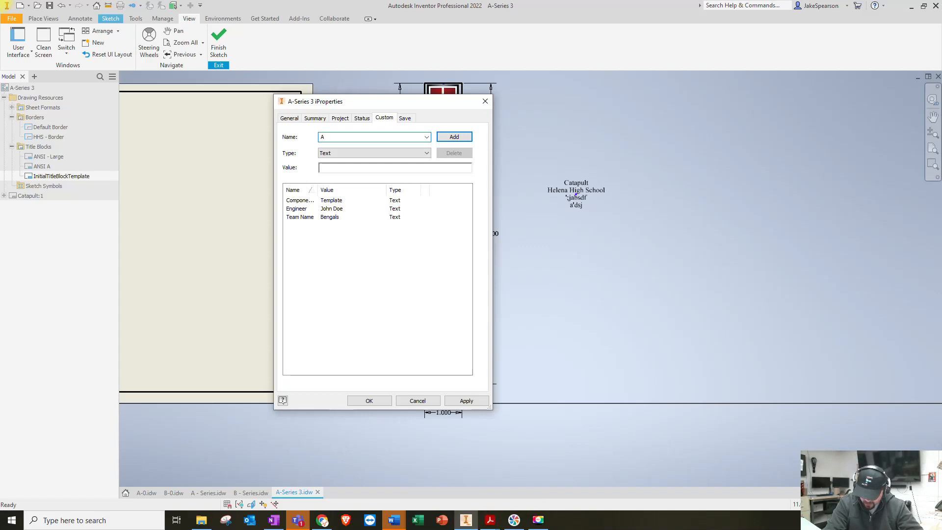
text(PR. Ein)
key(BackSpace)
key(BackSpace)
text(ngineer)
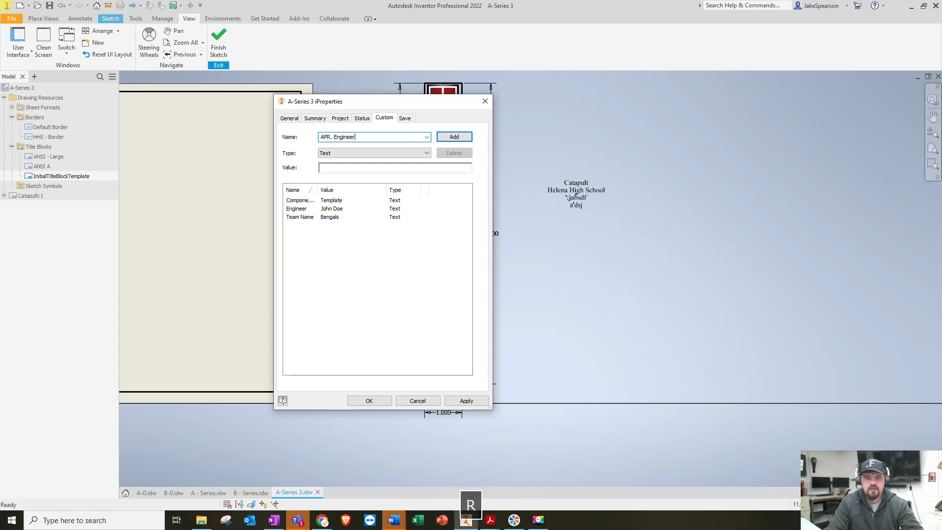
key(Tab)
text(Mr. )
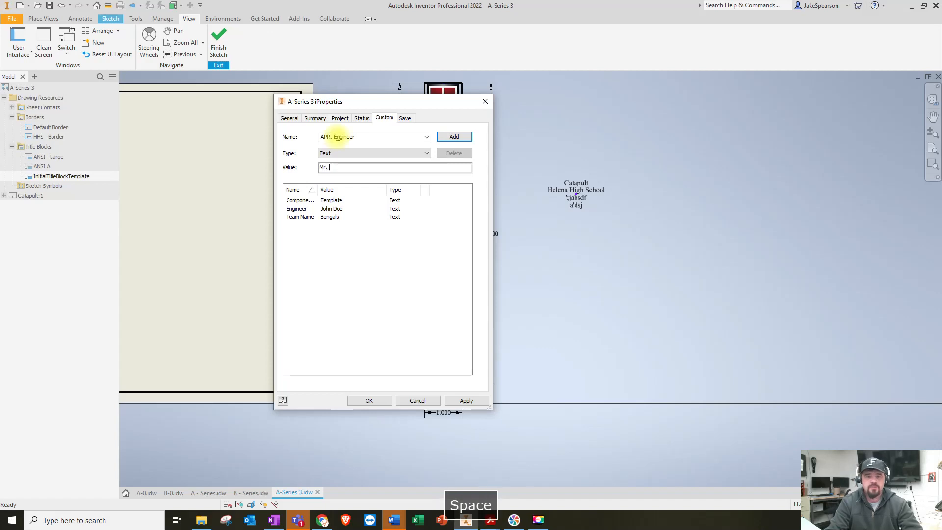
text(Spearson)
key(Return)
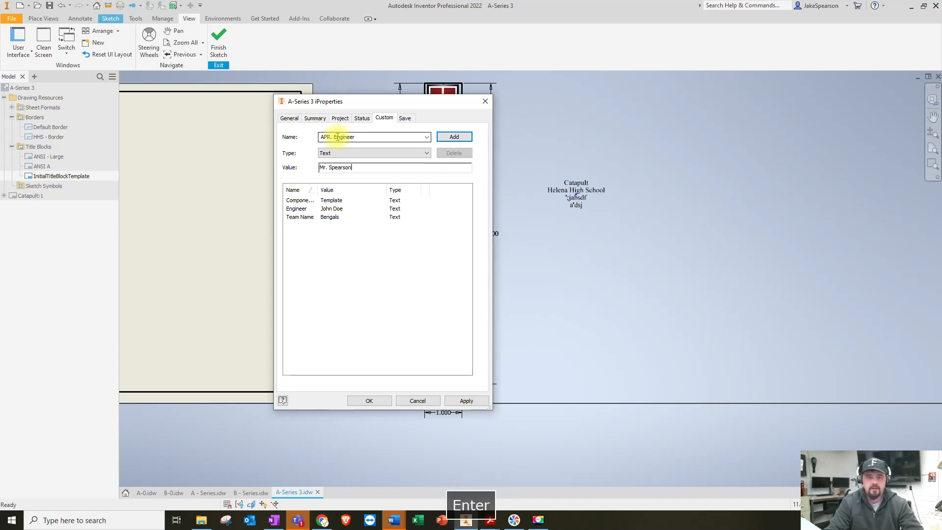
- Add a custom text property named Scale with the value n/a
text(Scale)
key(Tab)
text(na/)
key(BackSpace)
key(BackSpace)
text(/a)
key(Return)
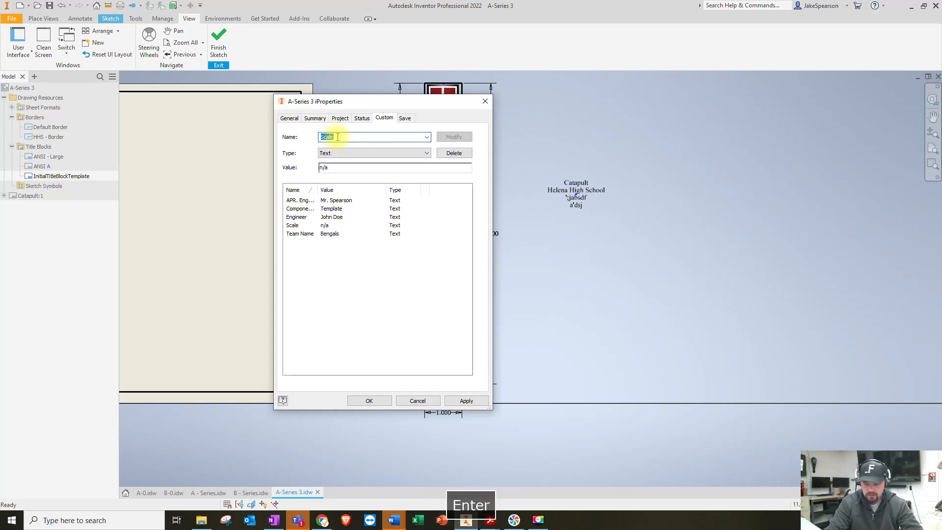
- Add a custom text property named Revision with the value 0
text(Revision)
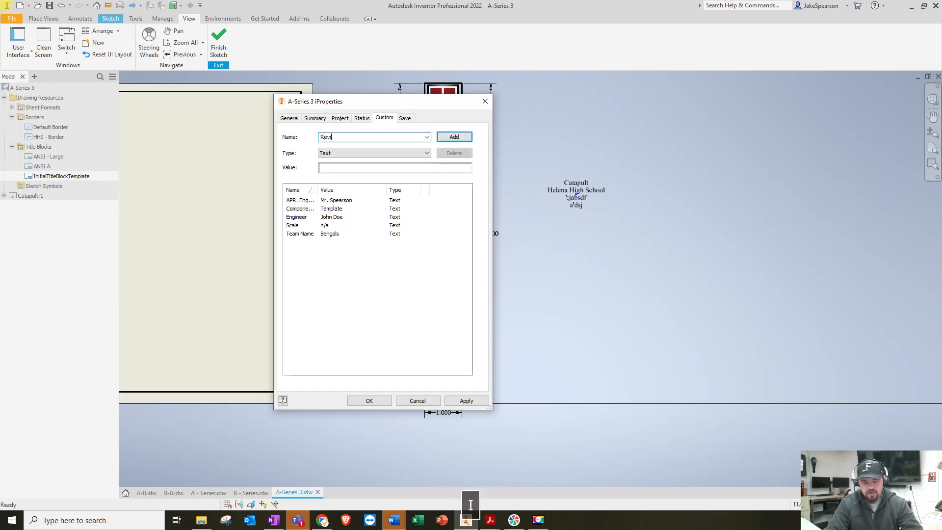
key(Tab)
key(Tab)
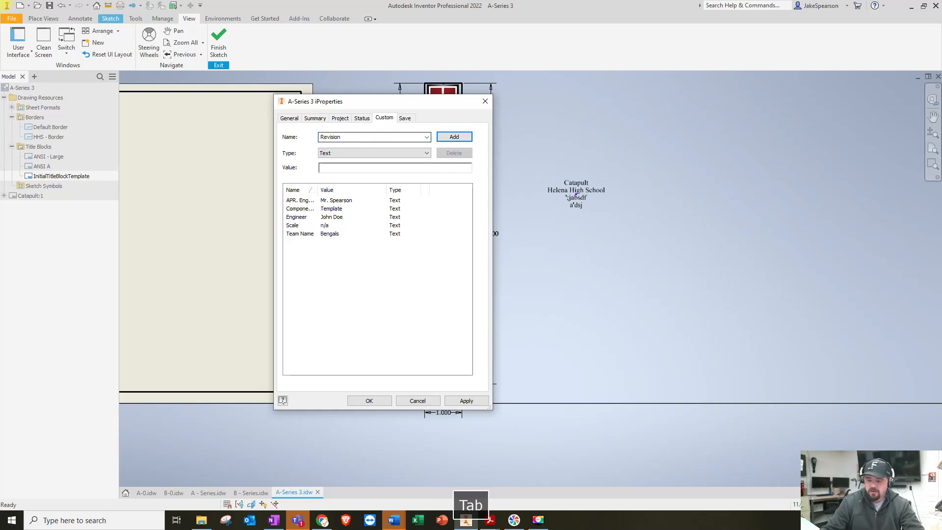
text(0)
key(Return)
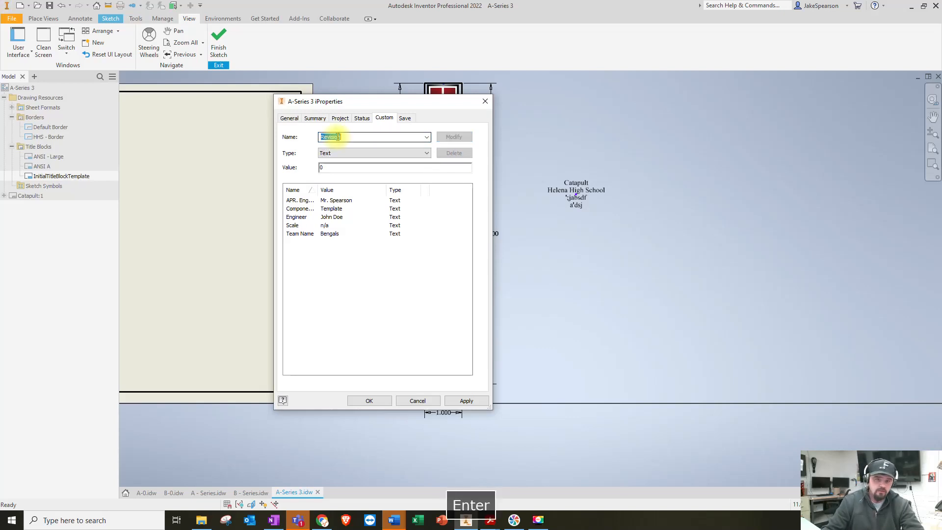
- Add a custom text property named Sheet # with the value 1
text(She)
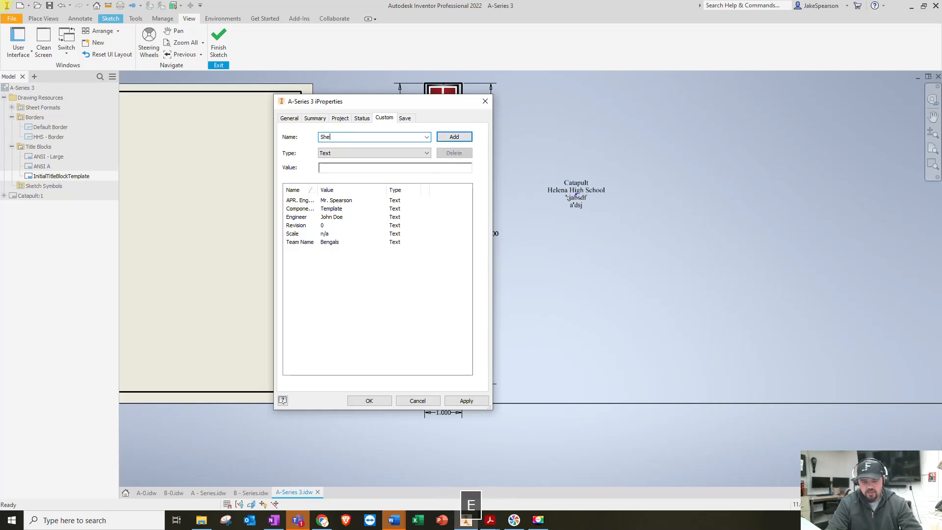
text(et #)
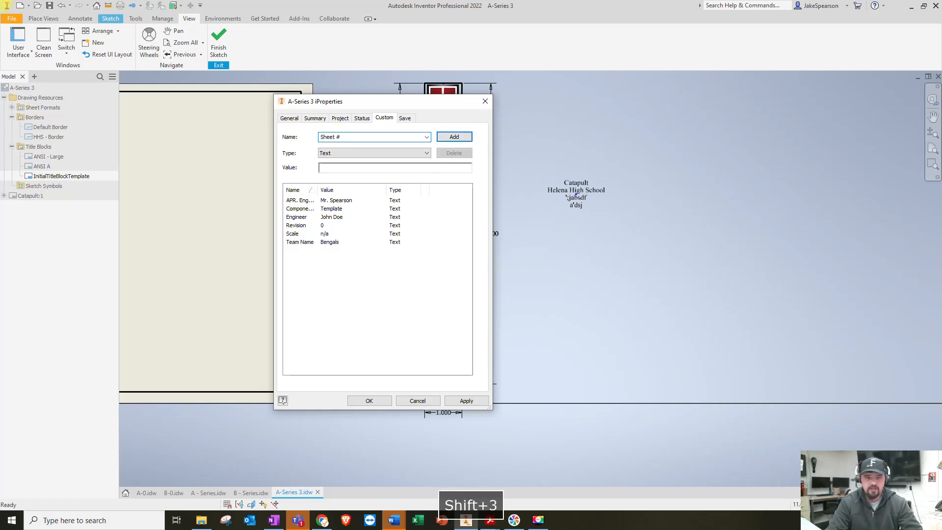
key(Tab)
key(Tab)
text(1)
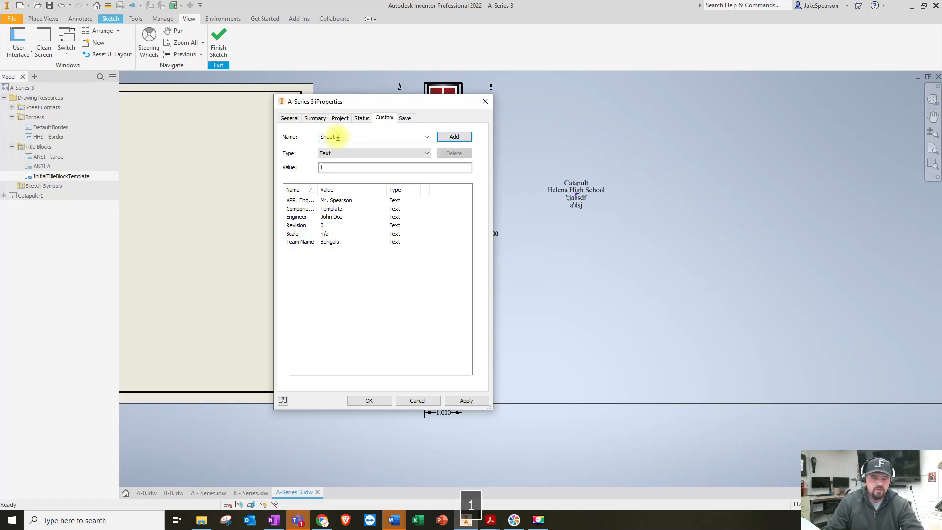
key(Return)
- Add a custom text property named Index with the value A-0
text(Index)
key(Tab)
key(Tab)
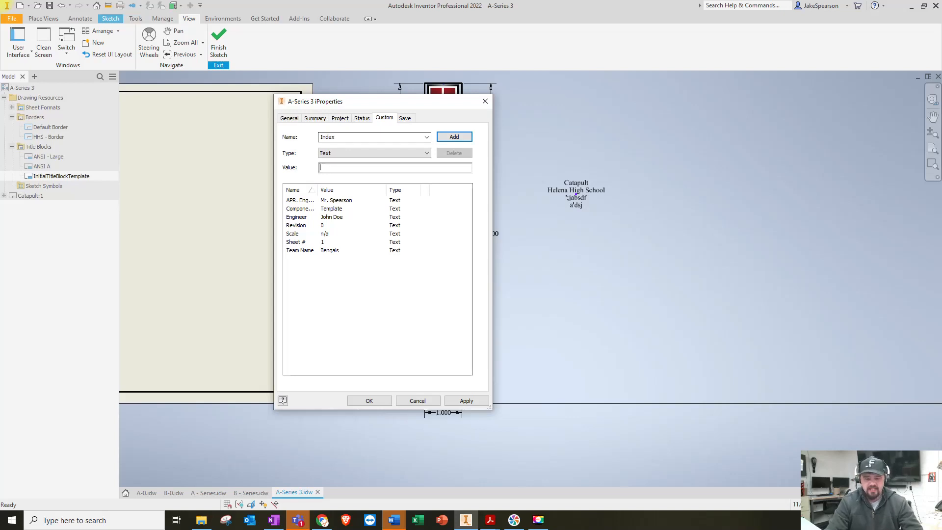
text(A-0)
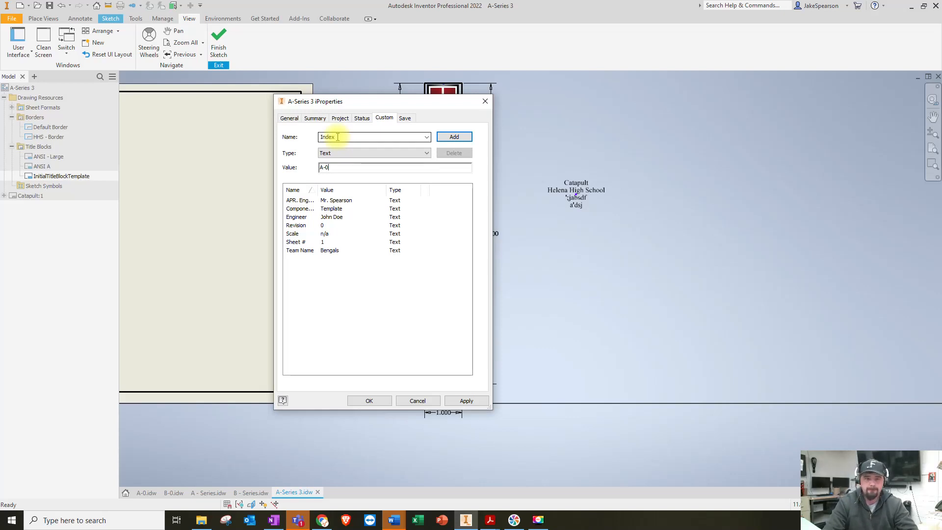
key(Return)
- Add a custom text property named Total # of Pages with the value 10, then apply the iProperties and close them
text(Total o)
key(BackSpace)
text(# of Sp)
key(BackSpace)
key(BackSpace)
text(Pages)
key(Return)
key(Tab)
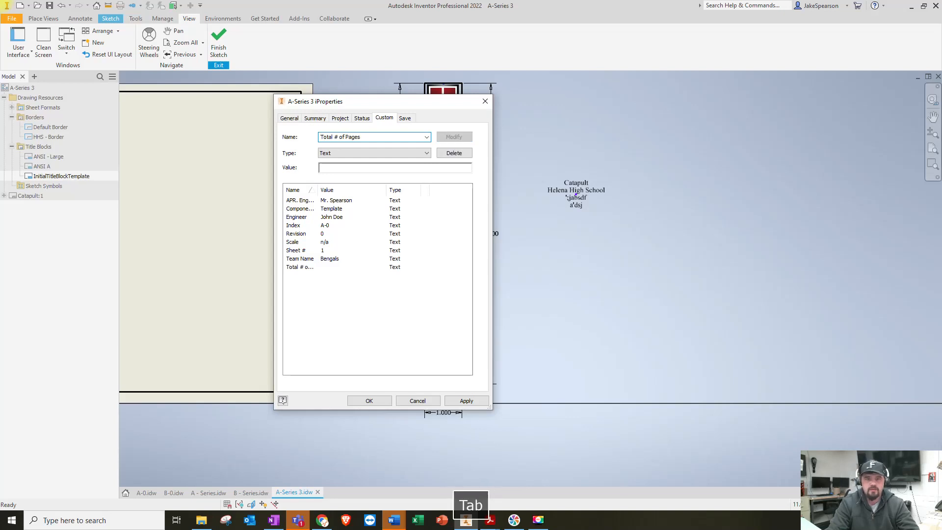
text(10)
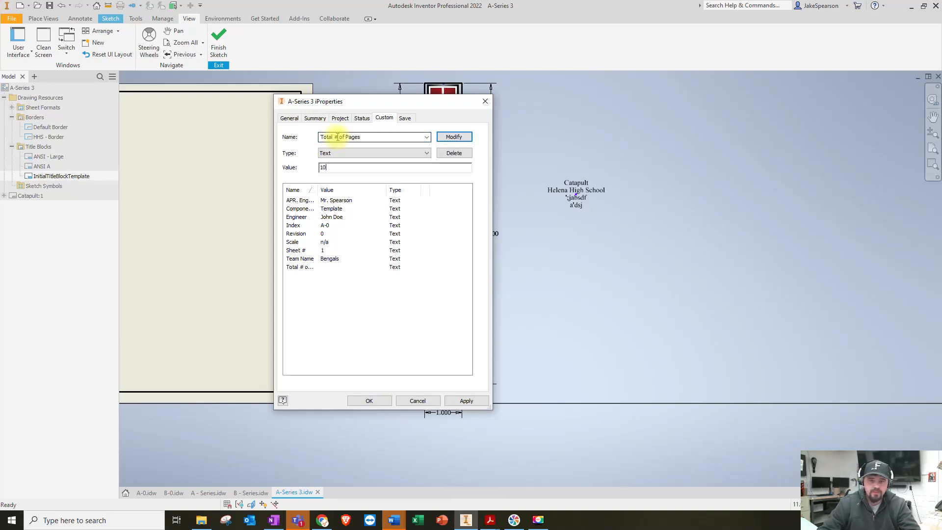
key(Return)
click(461, 401)
click(380, 400)
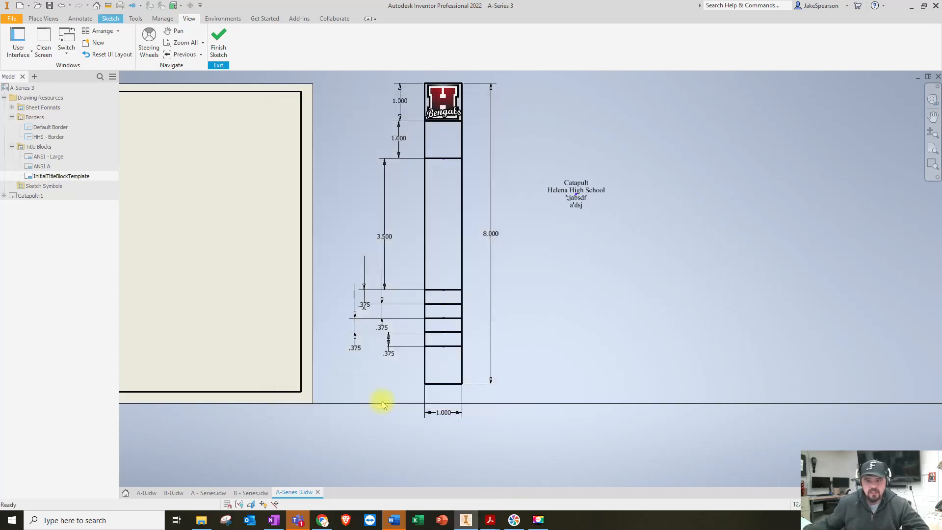
- Replace the third line of the Catapult text with the Team Name custom iProperty sourced from the current drawing
click(577, 193)
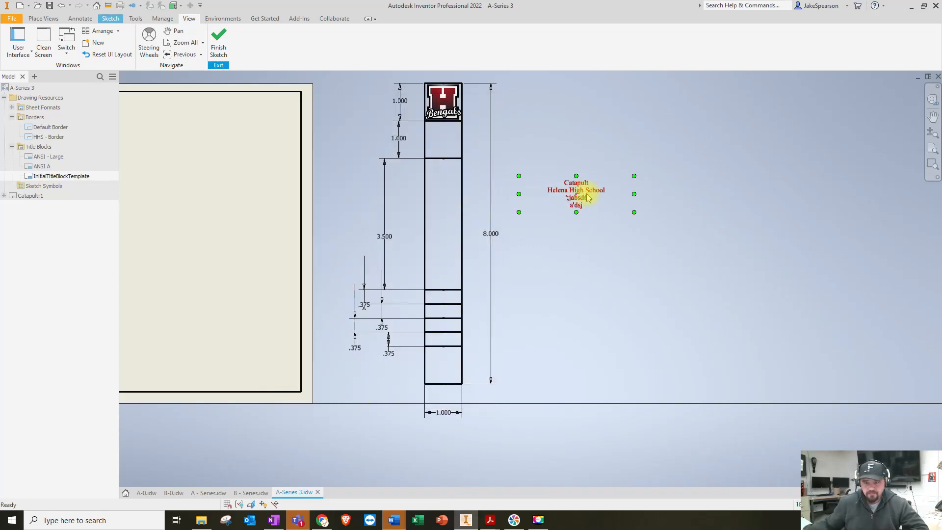
double_click(589, 197)
drag(524, 277, 500, 276)
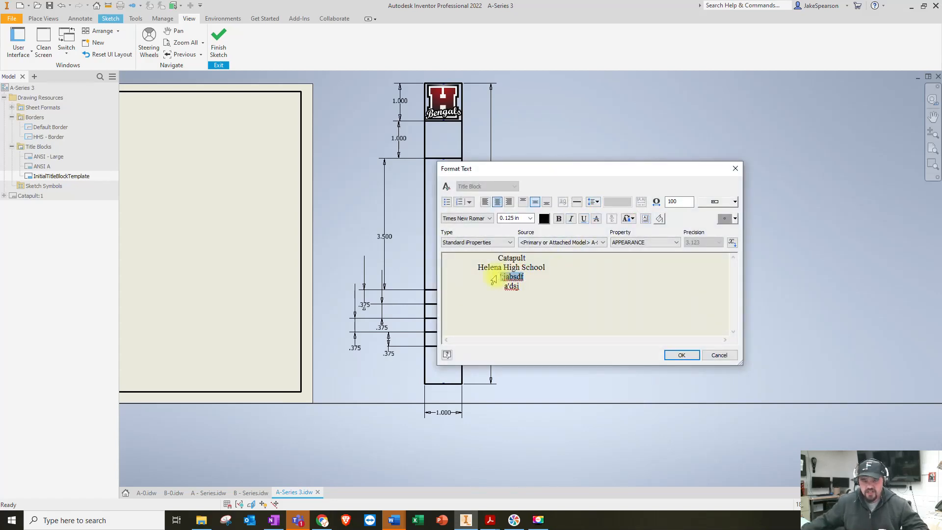
click(464, 244)
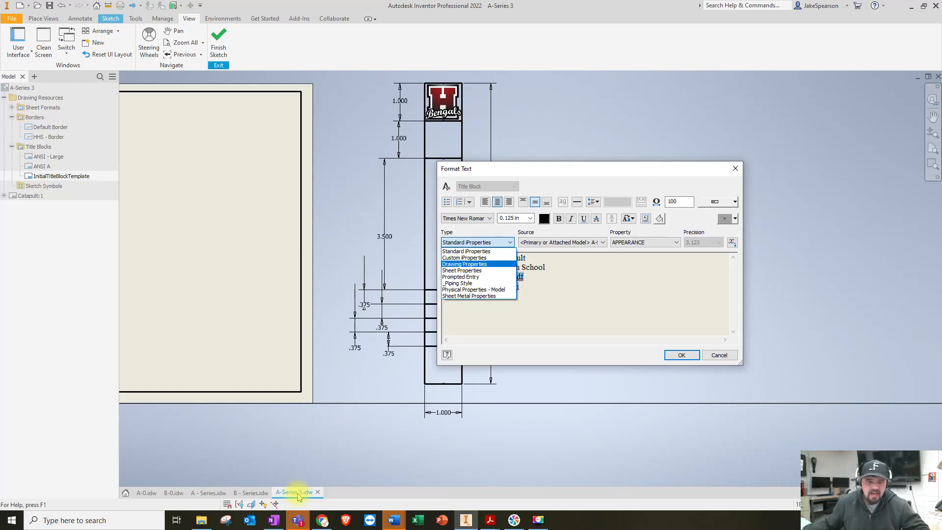
click(467, 259)
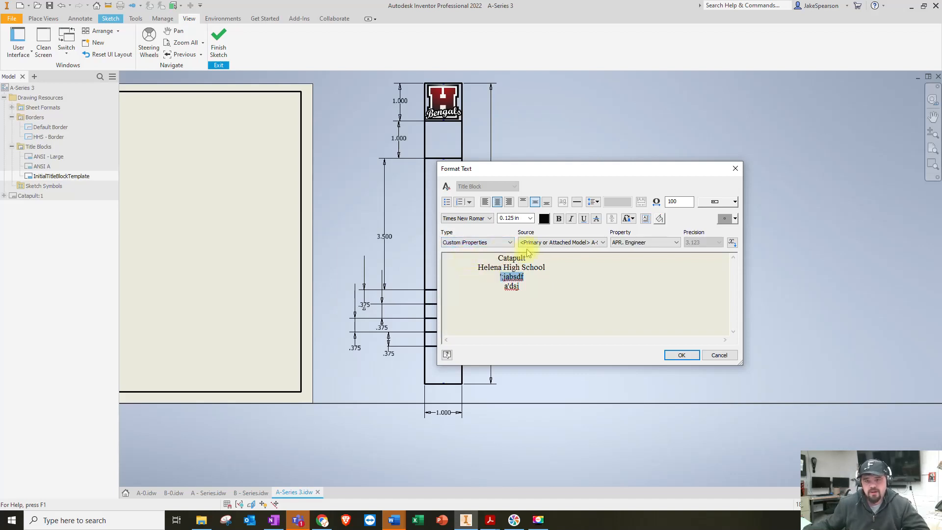
click(555, 244)
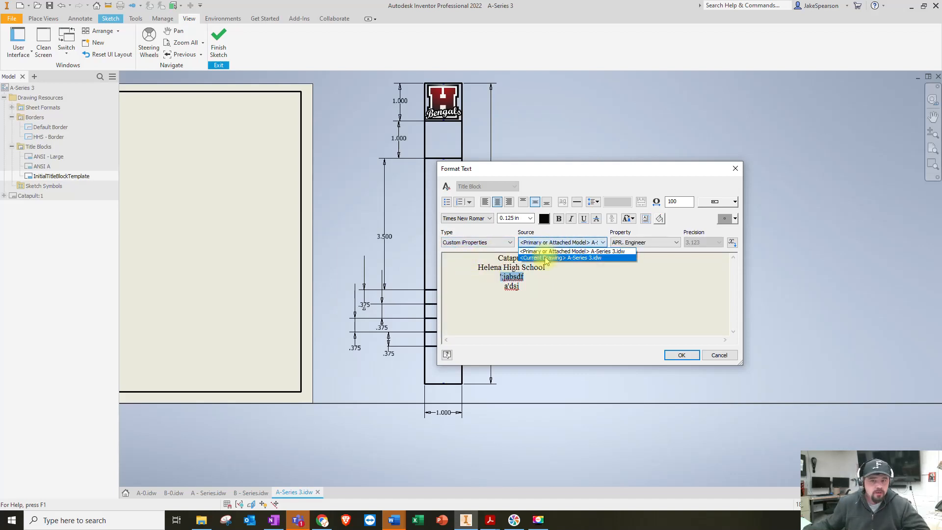
click(546, 259)
click(641, 243)
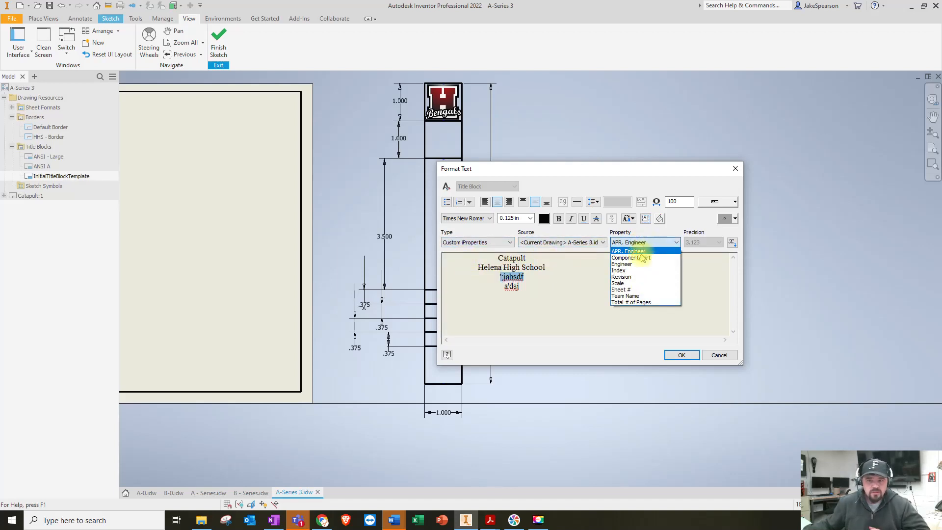
click(629, 296)
click(732, 241)
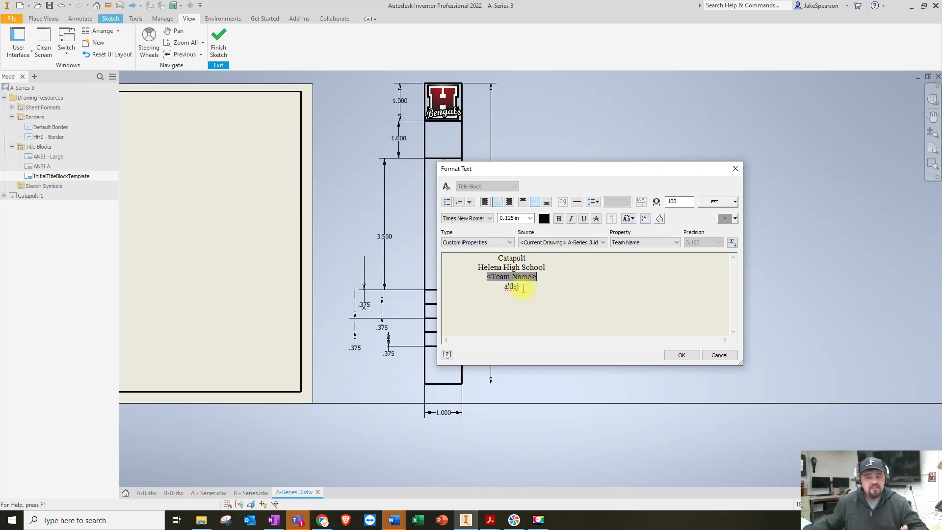
- Replace the fourth line of placeholder text with the current drawing's Component/Part custom iProperty
drag(523, 287, 491, 287)
click(540, 250)
click(543, 251)
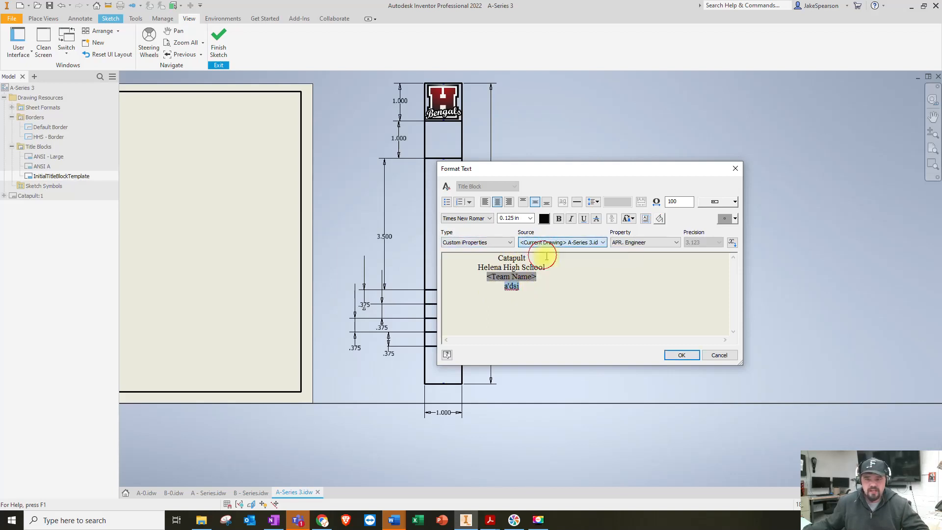
click(640, 242)
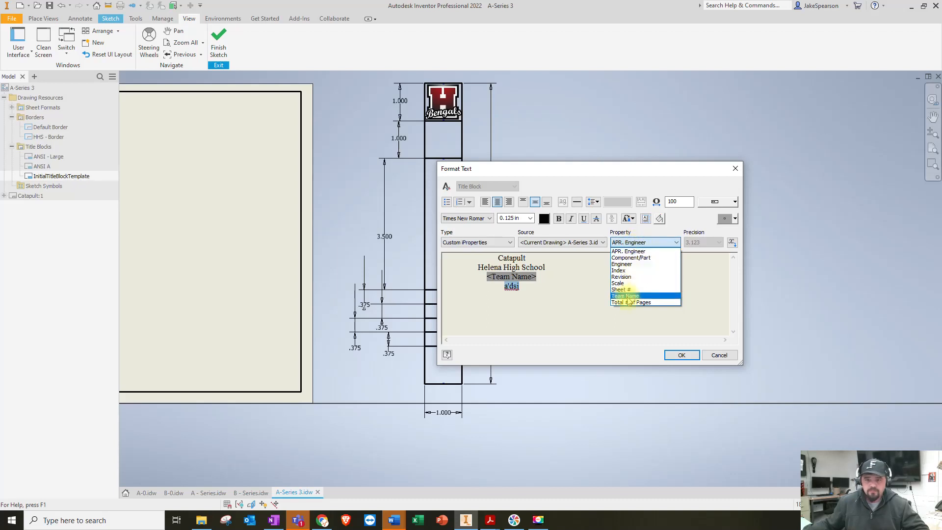
click(642, 260)
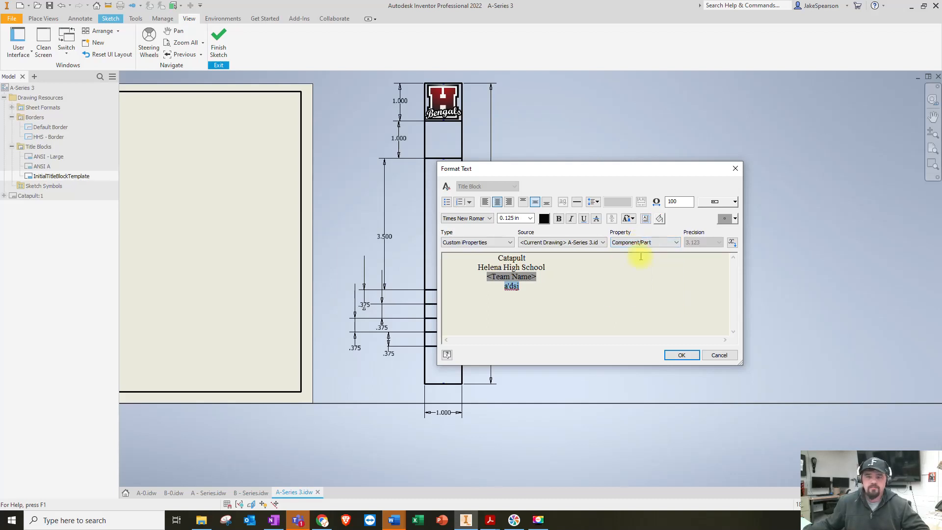
click(732, 244)
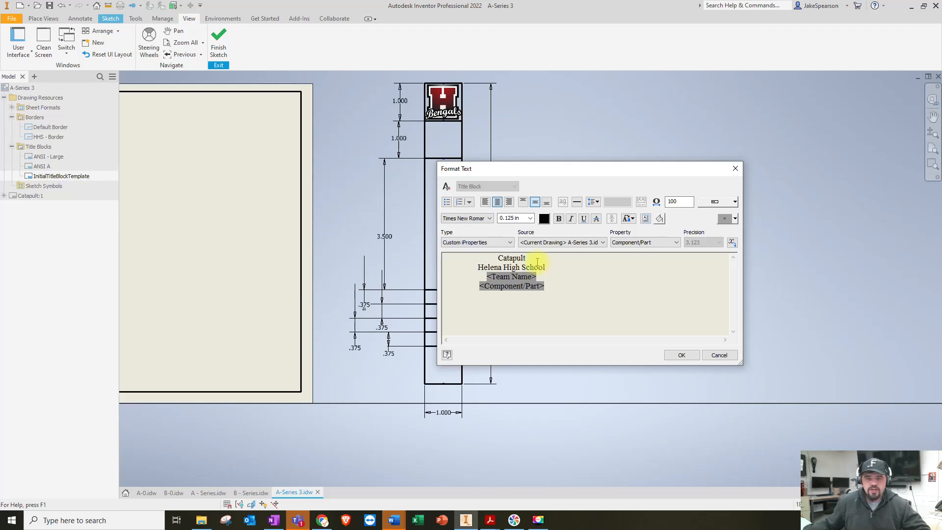
- Make the Component/Part field and the Catapult line bold
drag(550, 285, 473, 288)
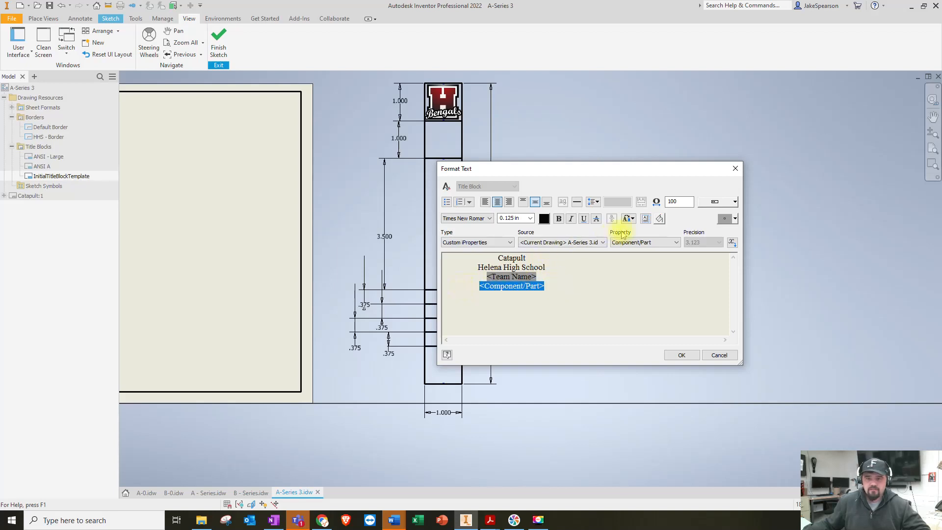
click(559, 219)
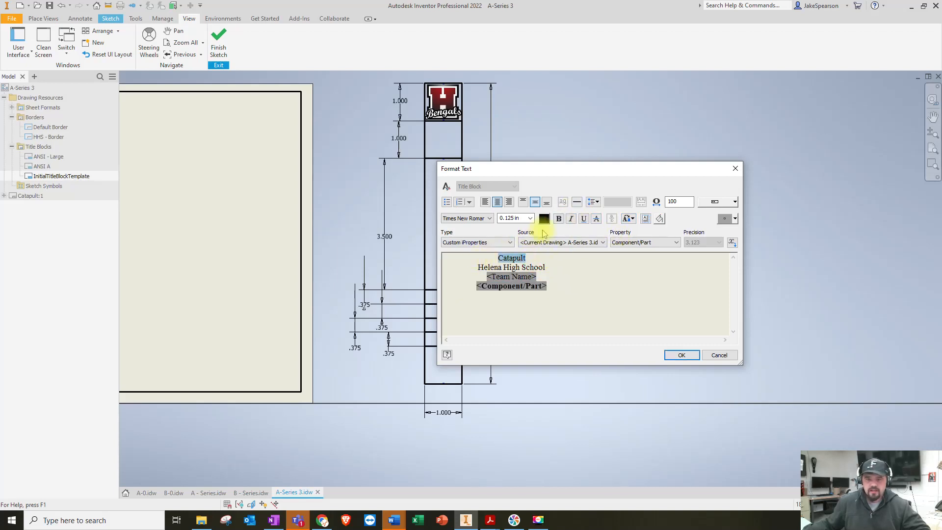
click(560, 218)
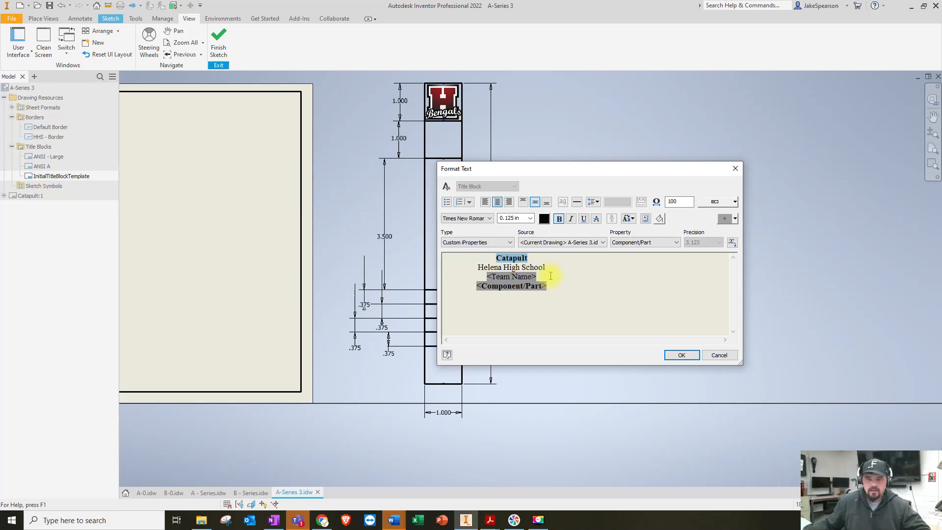
- Set the text height of the Helena High School and Team Name lines to .09 in and accept the text
drag(551, 276, 466, 271)
click(523, 219)
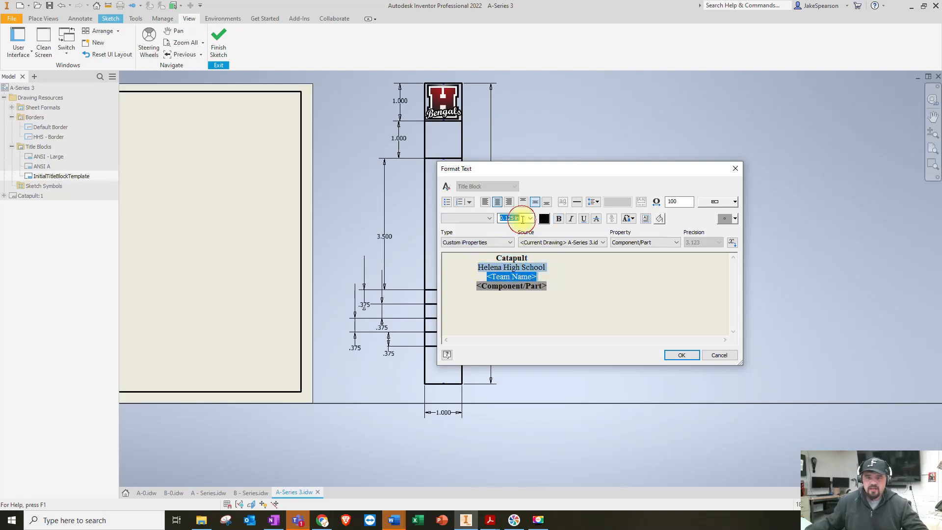
text(.09)
key(Return)
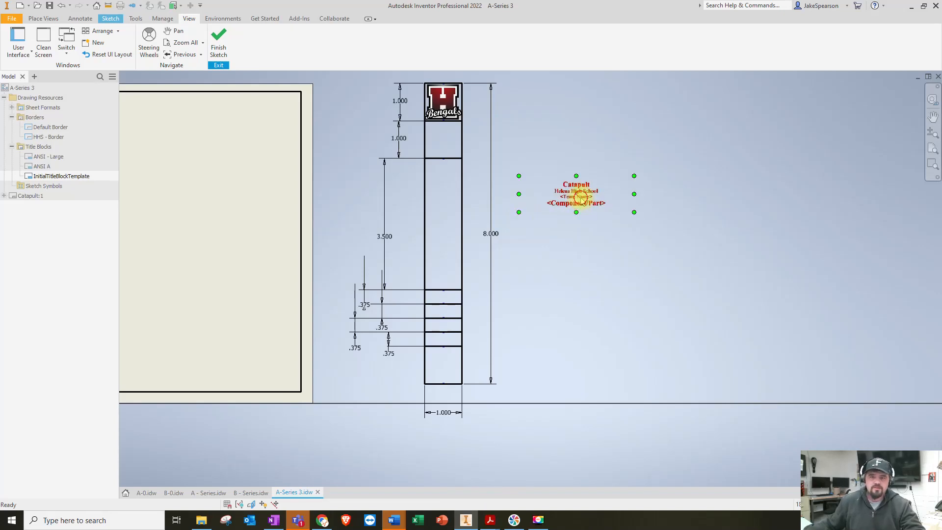
- Reopen the title block text for editing and set the Catapult line's text height to .25 in
double_click(572, 222)
drag(540, 258, 467, 258)
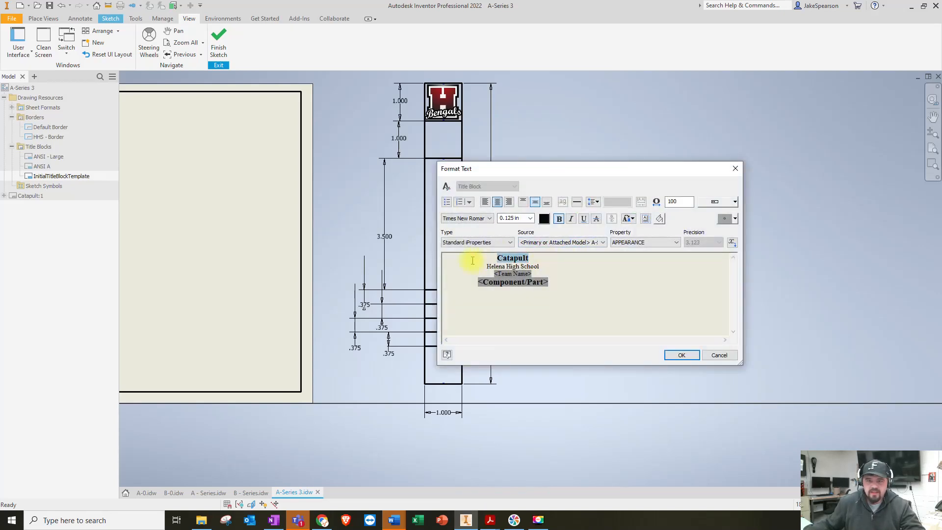
double_click(519, 218)
text(.25)
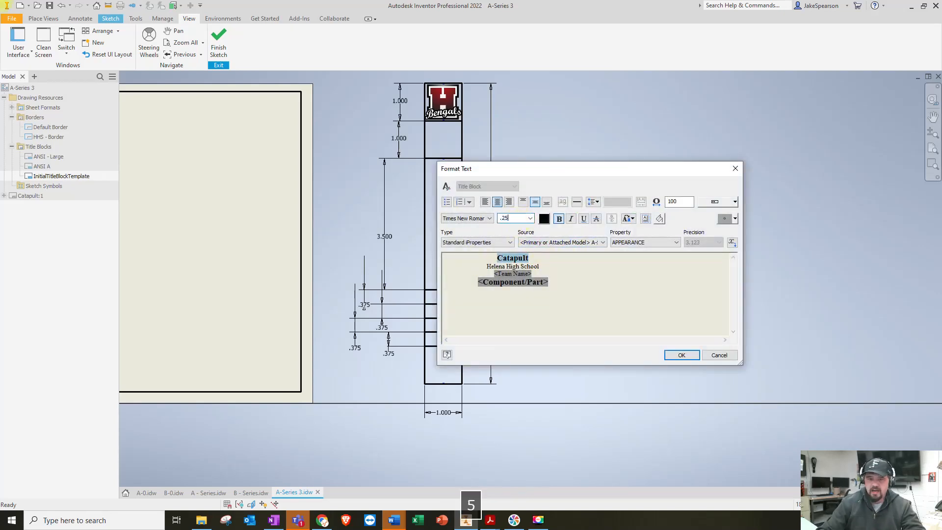
key(Tab)
- Set the Component/Part field's text height to .125 in and accept the text
drag(552, 290, 468, 292)
double_click(513, 218)
text(.125)
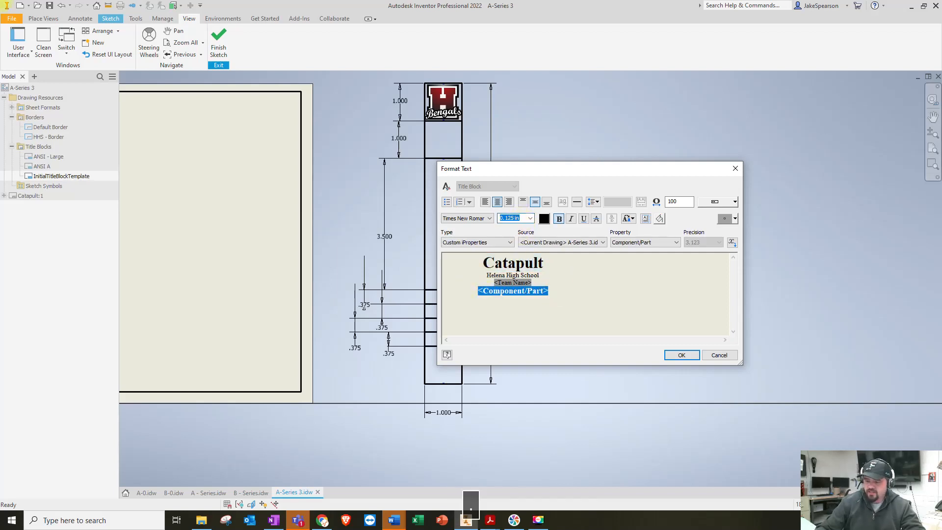
text(5)
key(Return)
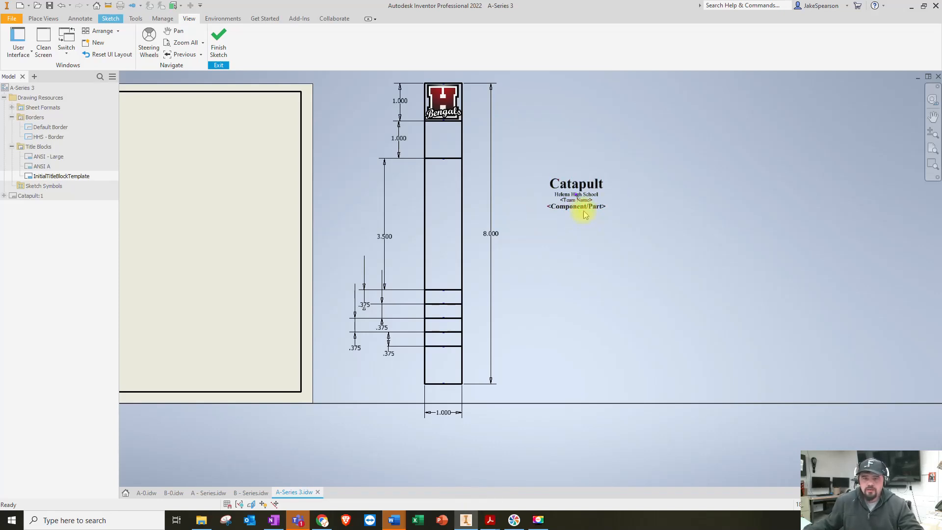
- Review the formatted title text and the custom iProperties of the A-Series 3 drawing, then close the iProperties
scroll(585, 214, up, 5)
scroll(581, 204, down, 2)
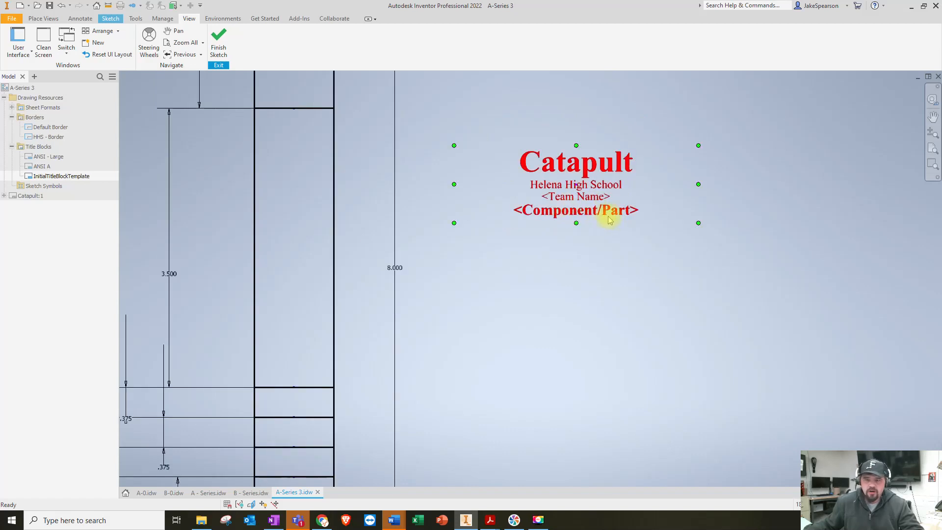
right_click(294, 492)
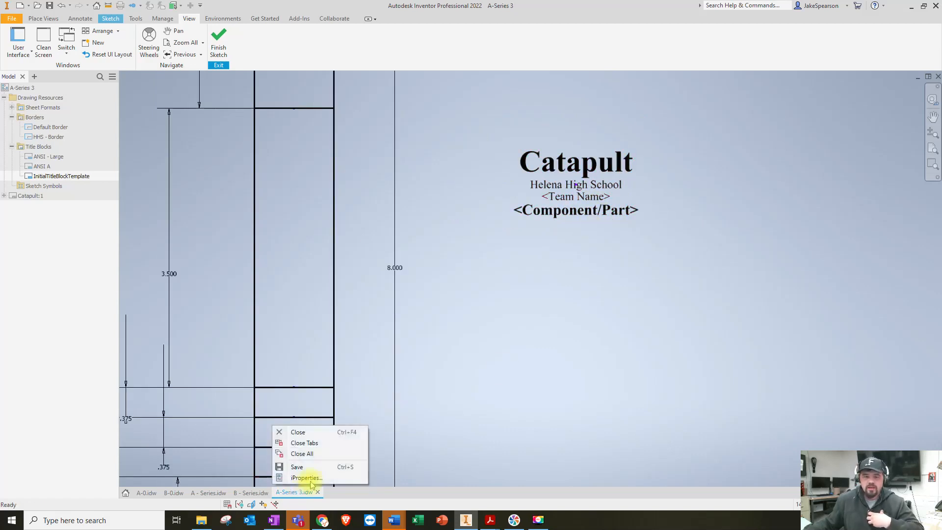
click(307, 478)
click(384, 117)
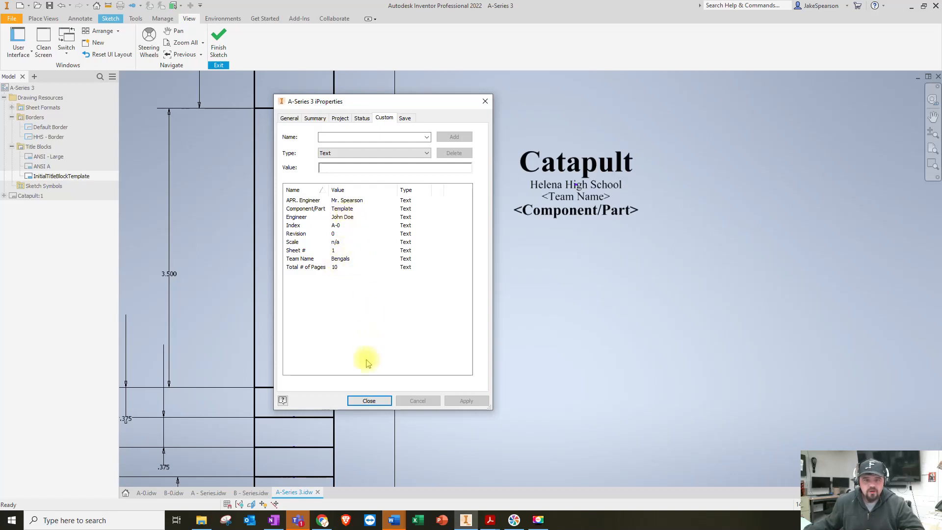
click(368, 401)
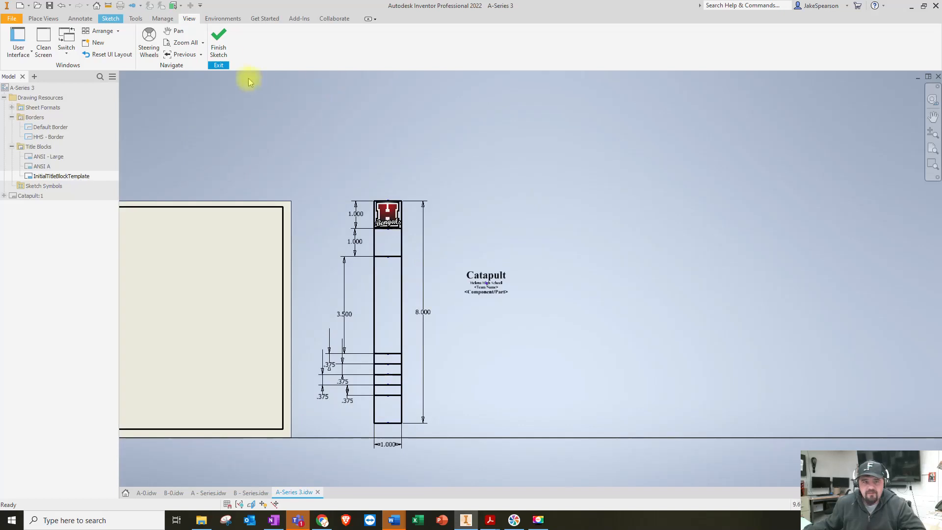
- Finish the title block sketch and save it under the name HHS - Title Block
click(217, 53)
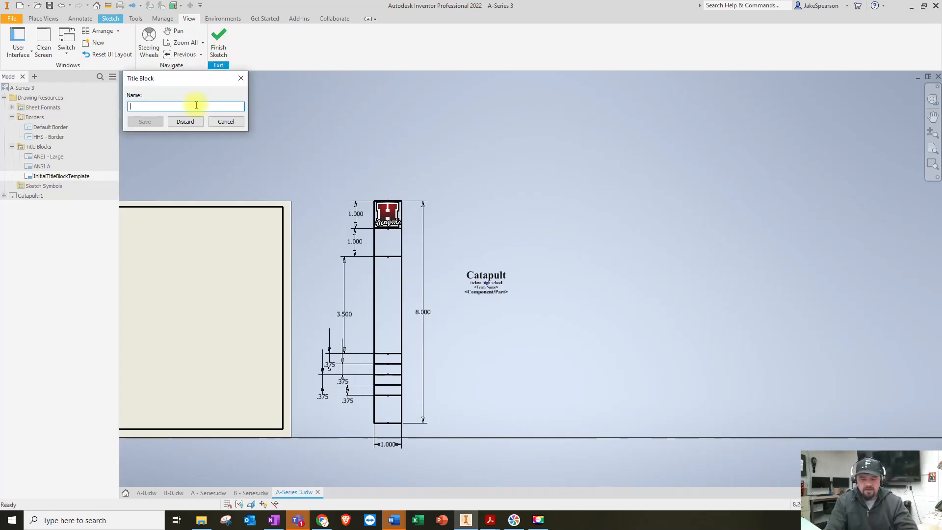
text(HHS)
text(- Title )
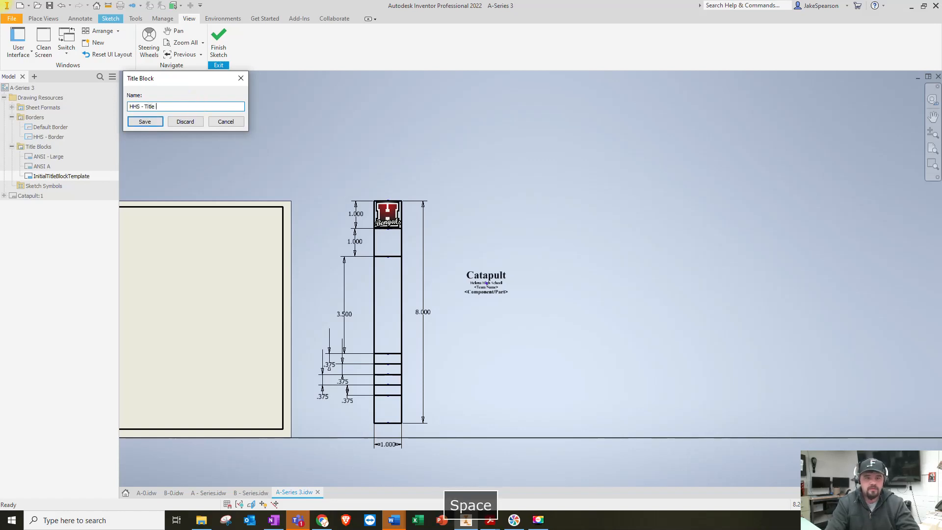
text(Block)
key(Return)
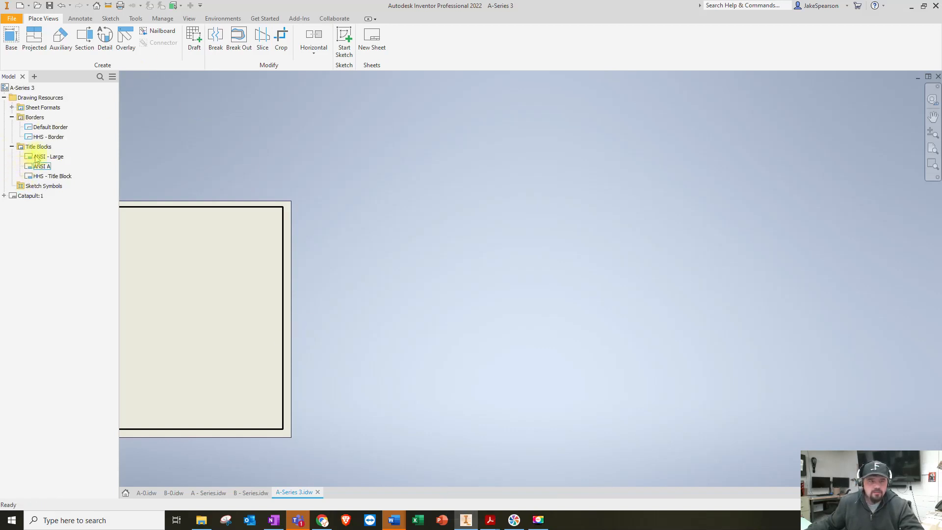
- Insert the HHS - Title Block onto the Catapult sheet
middle_drag(249, 183, 478, 197)
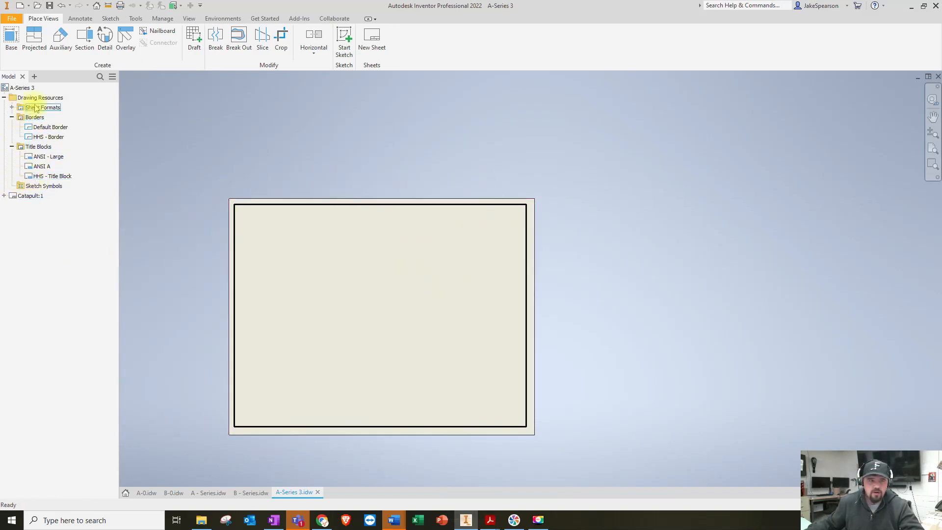
click(30, 179)
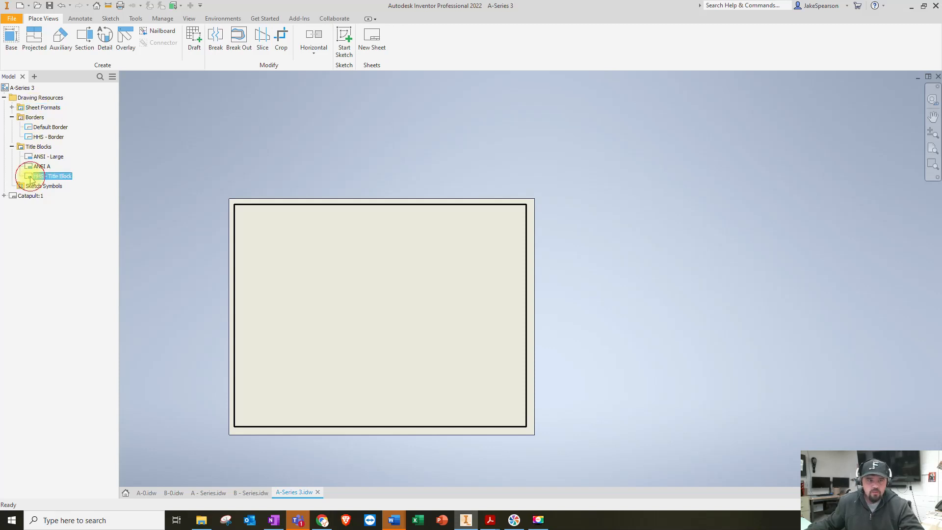
right_click(30, 178)
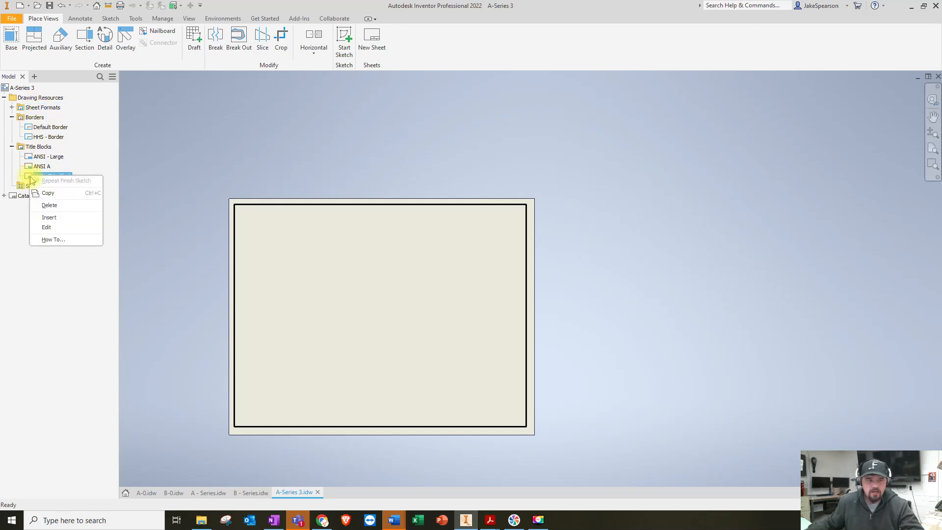
click(50, 219)
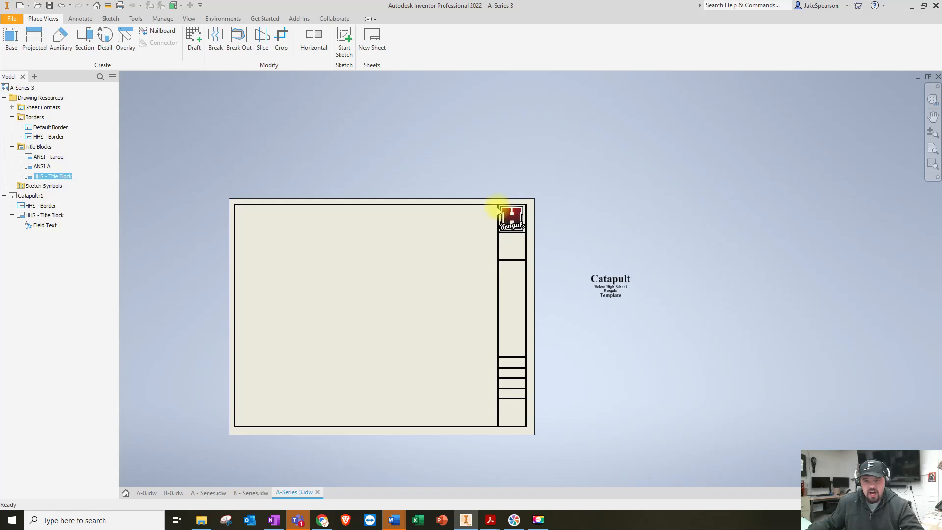
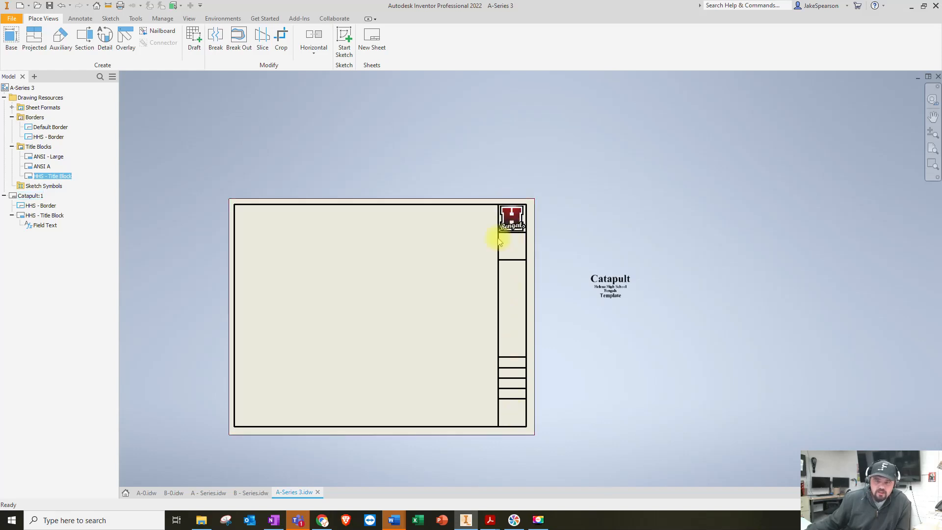
- Inspect how the inserted title block lines up with the sheet border at its lower and upper ends
scroll(515, 431, up, 4)
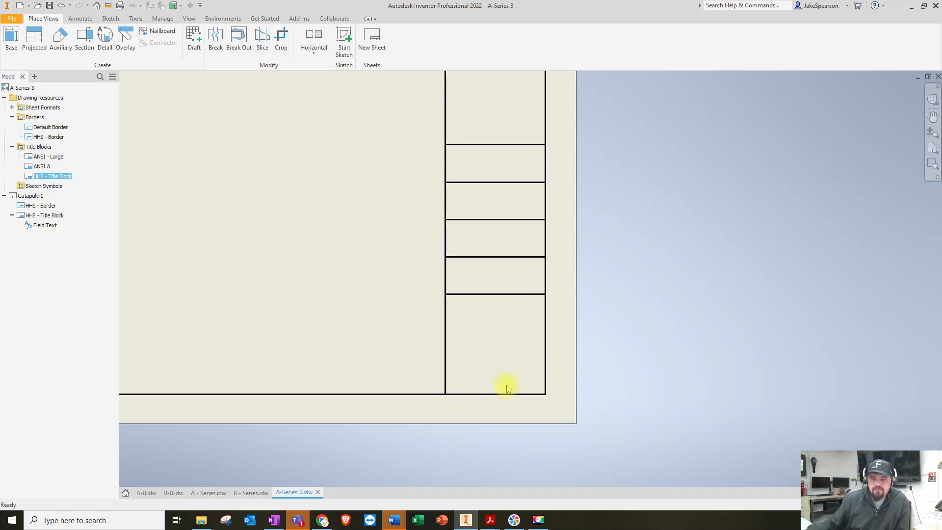
scroll(508, 385, down, 3)
middle_drag(521, 206, 497, 454)
scroll(489, 158, up, 3)
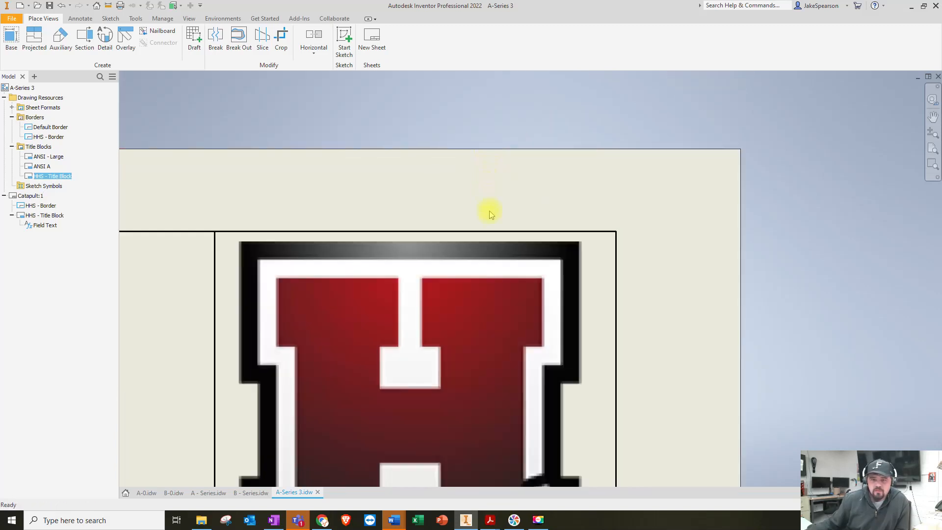
scroll(503, 238, down, 6)
scroll(532, 294, down, 2)
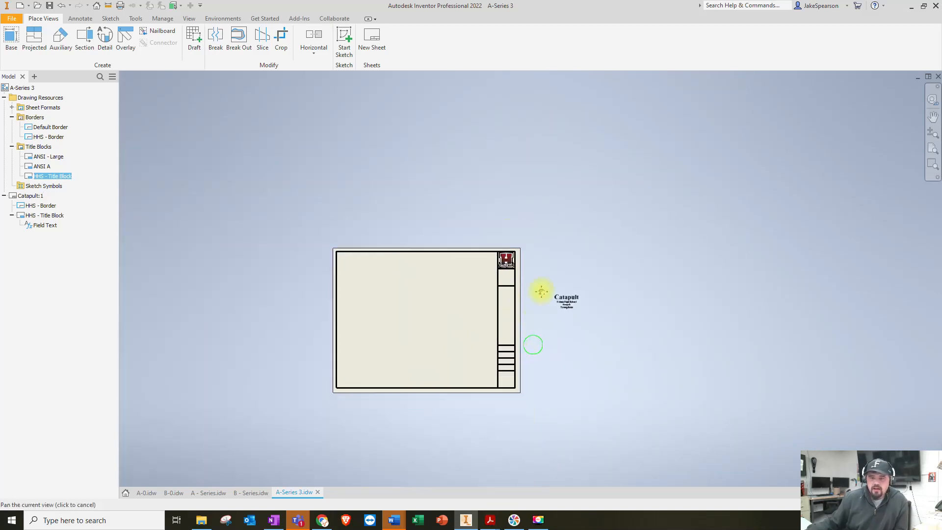
- Set the A-Series 3 drawing's custom iProperty Component/Part to A Series, apply it and close the iProperties
scroll(613, 231, up, 5)
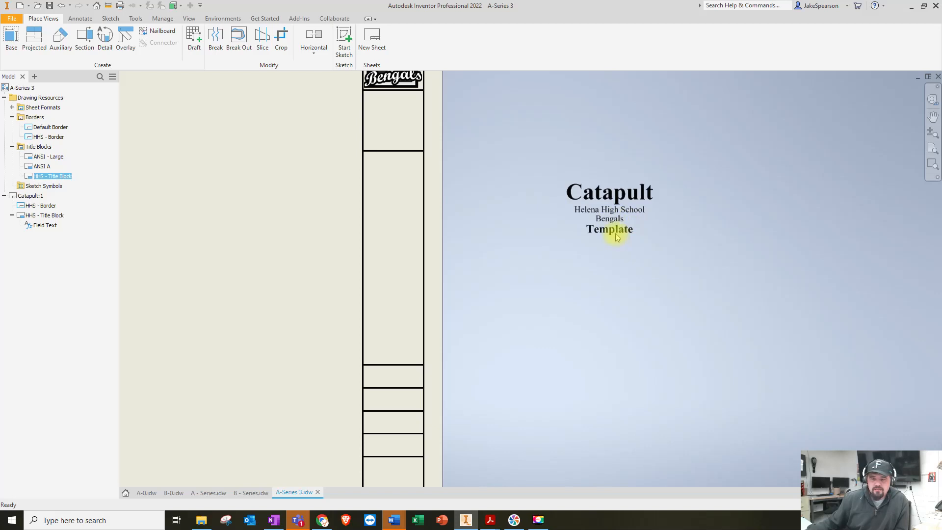
right_click(295, 491)
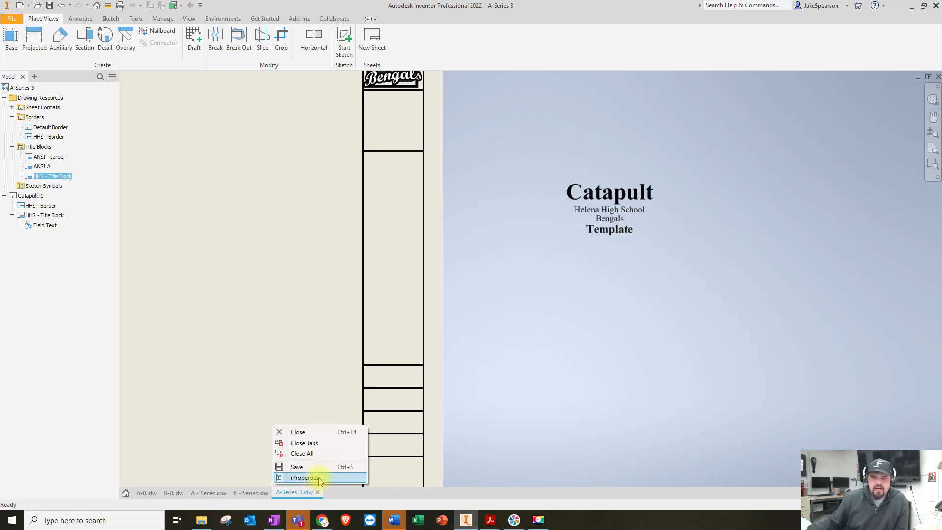
click(307, 478)
click(384, 117)
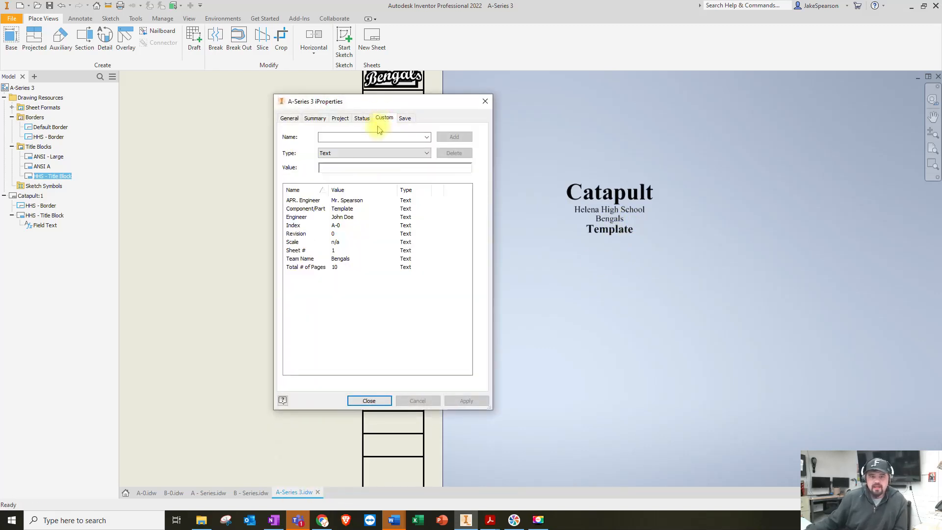
click(347, 210)
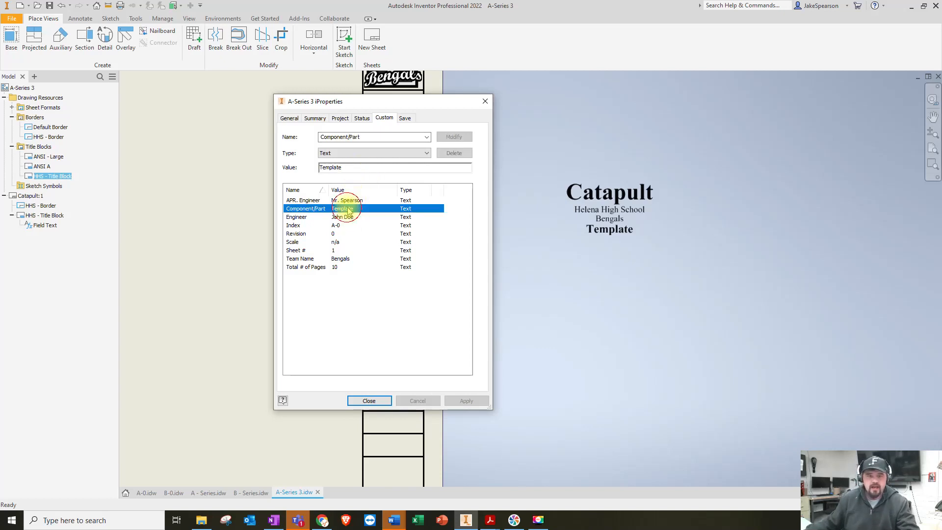
click(351, 169)
key(ctrl+a)
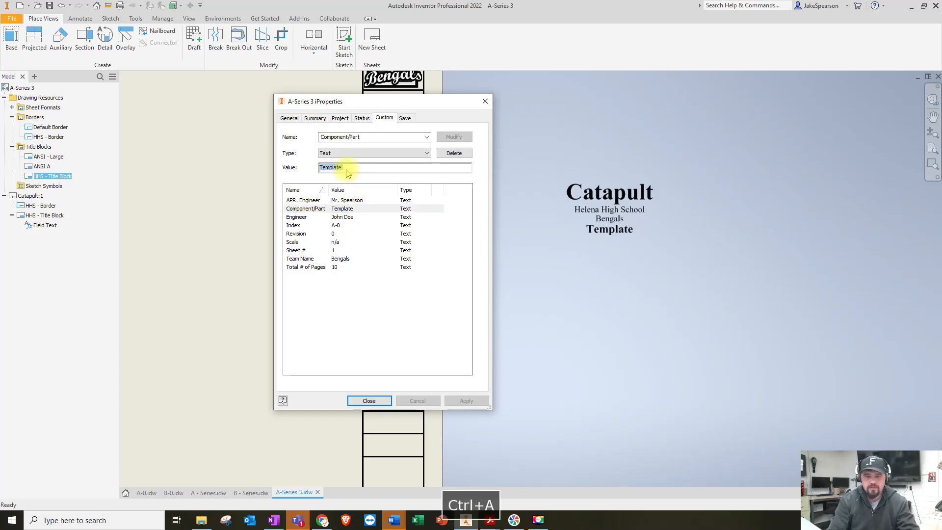
text(A Se)
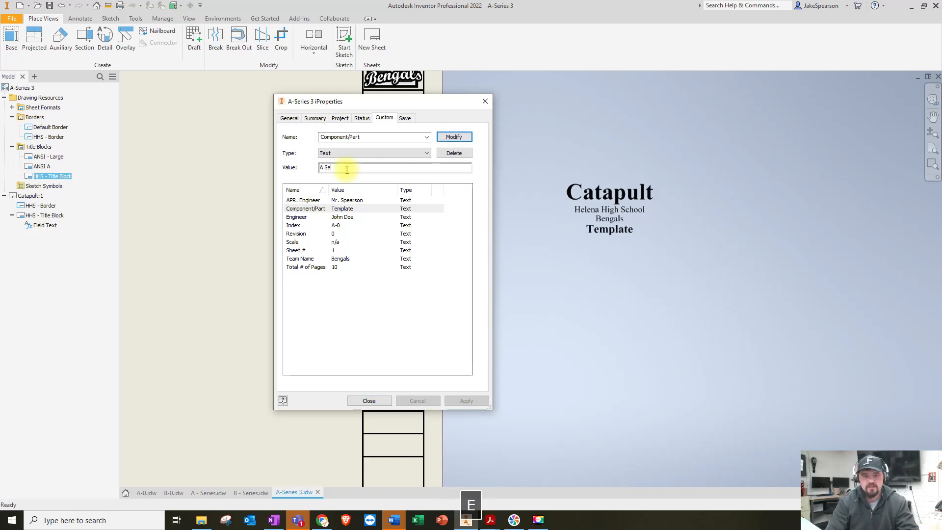
text(ries)
key(Return)
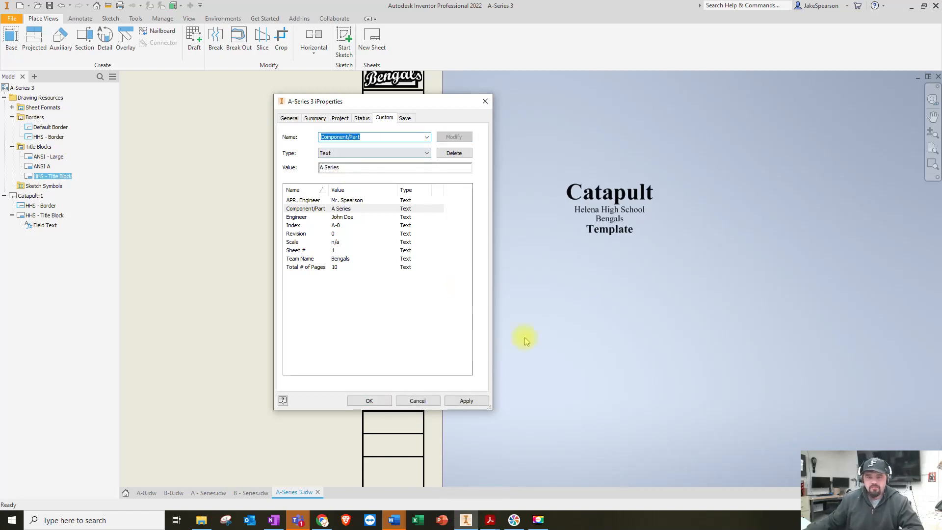
click(467, 401)
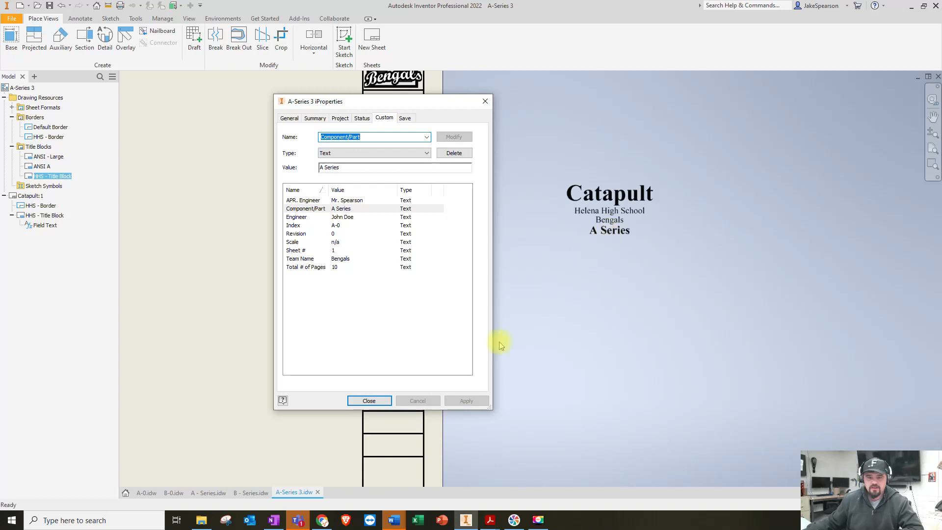
click(369, 401)
scroll(482, 304, up, 2)
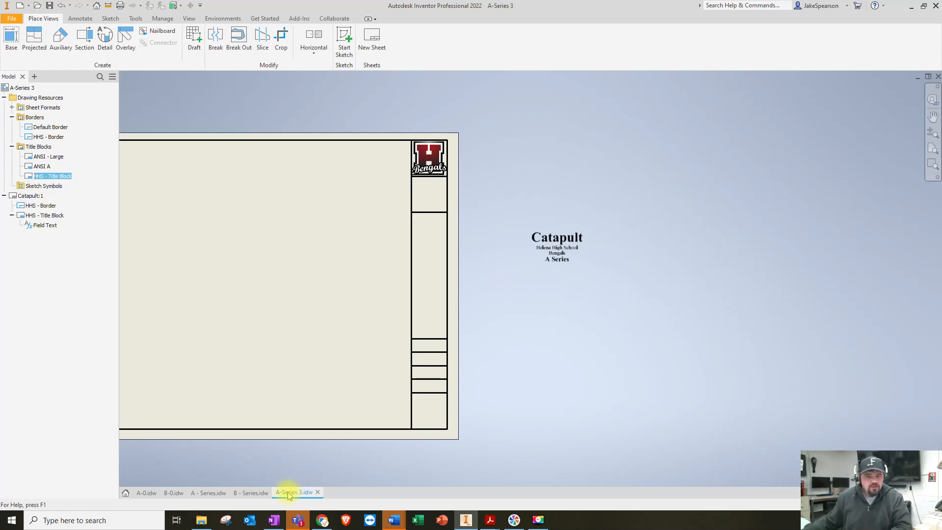
- Switch to File Explorer, look for the iProperties option of the A-Series 2 file in the Templates folder, and return to Inventor
click(202, 520)
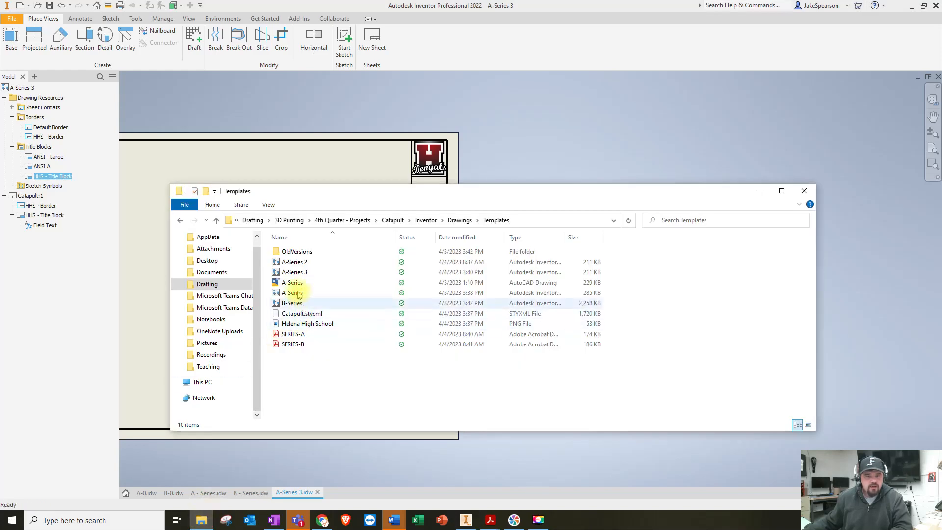
right_click(289, 262)
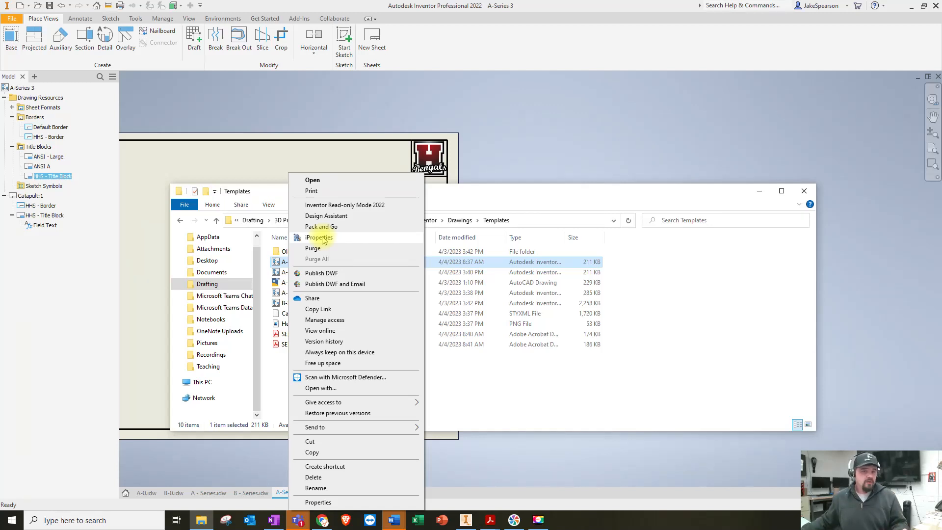
click(547, 160)
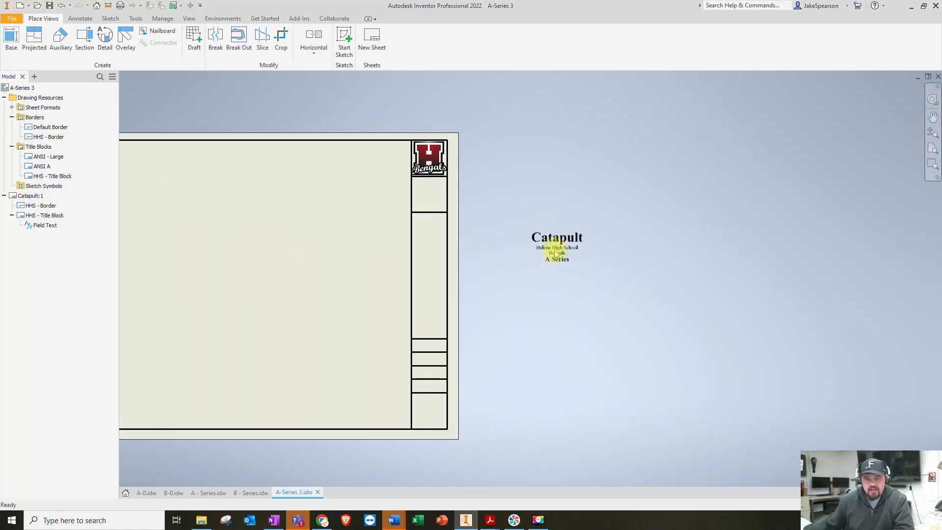
- Collapse the Drawing Resources folder and the Catapult sheet in the model browser
click(4, 97)
click(4, 107)
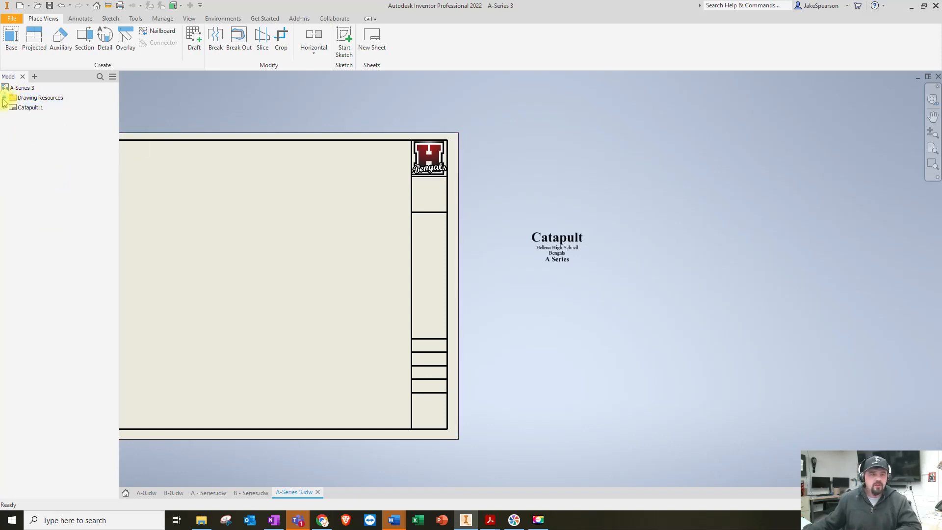
- Open the HHS - Title Block definition for editing and move the Catapult text block into the tall title block cell
click(4, 98)
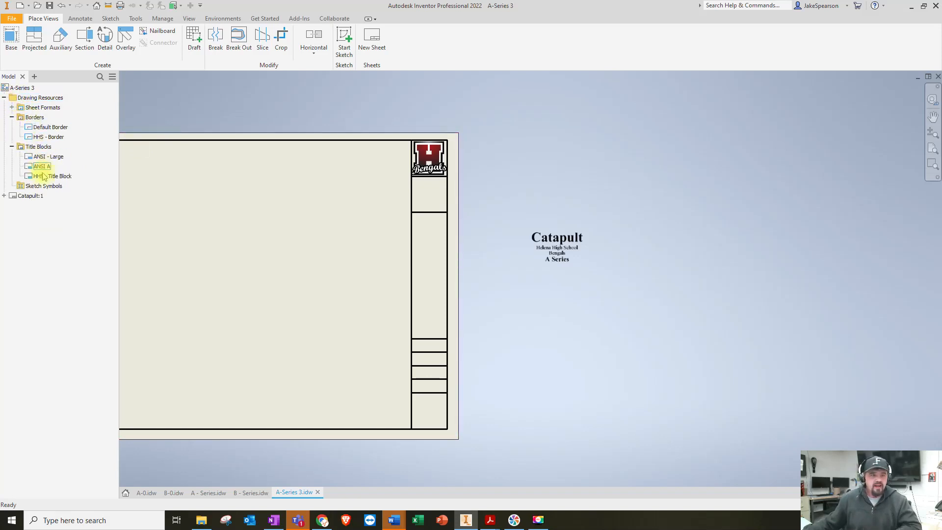
right_click(43, 178)
click(61, 211)
scroll(580, 263, up, 2)
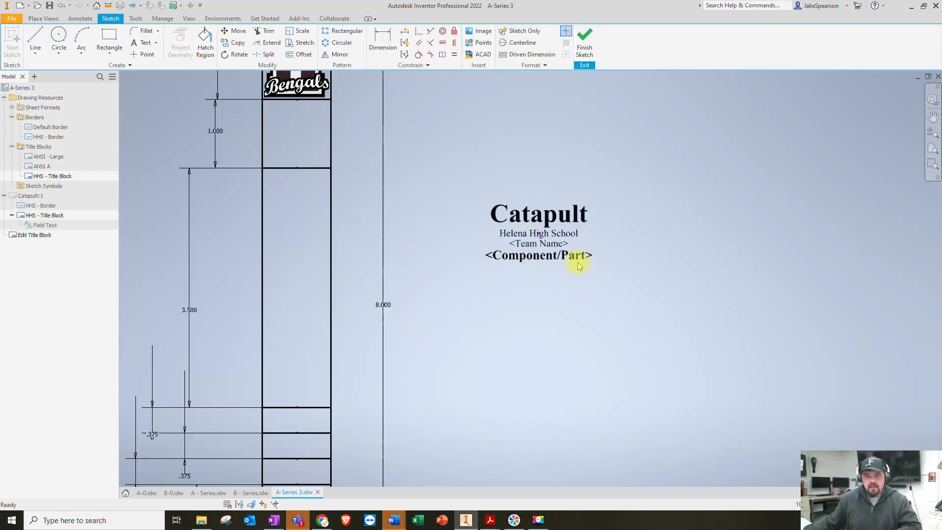
click(552, 255)
drag(553, 245, 309, 297)
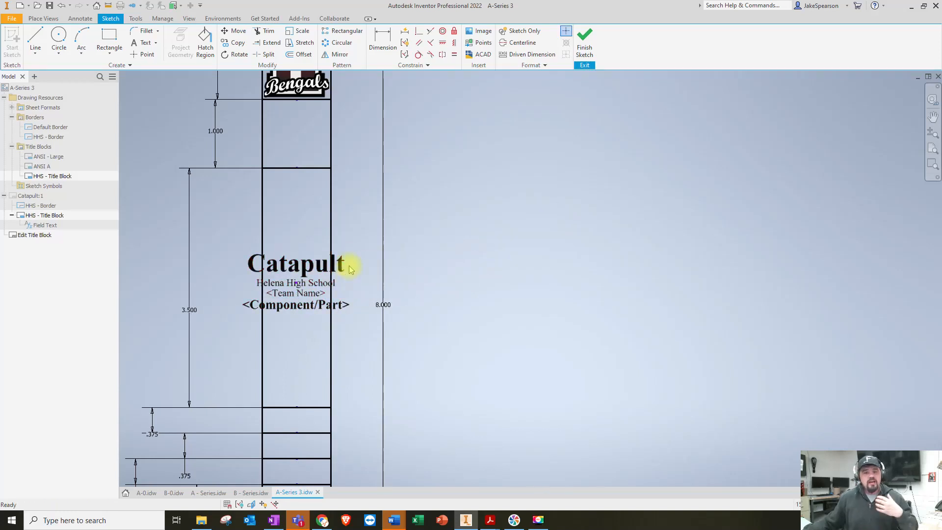
- Apply a vertical constraint between the Catapult text block's center point and the midpoint of the tall cell's upper line
click(455, 43)
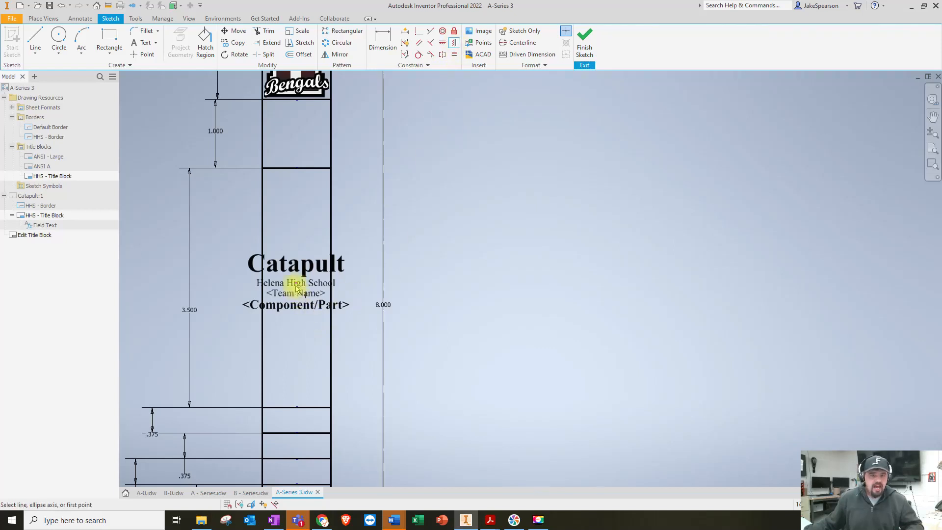
click(296, 285)
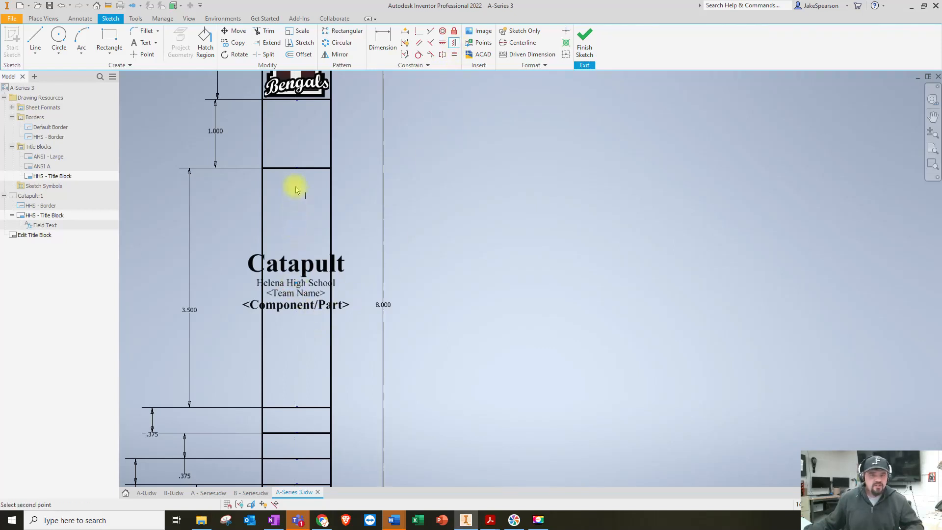
click(298, 170)
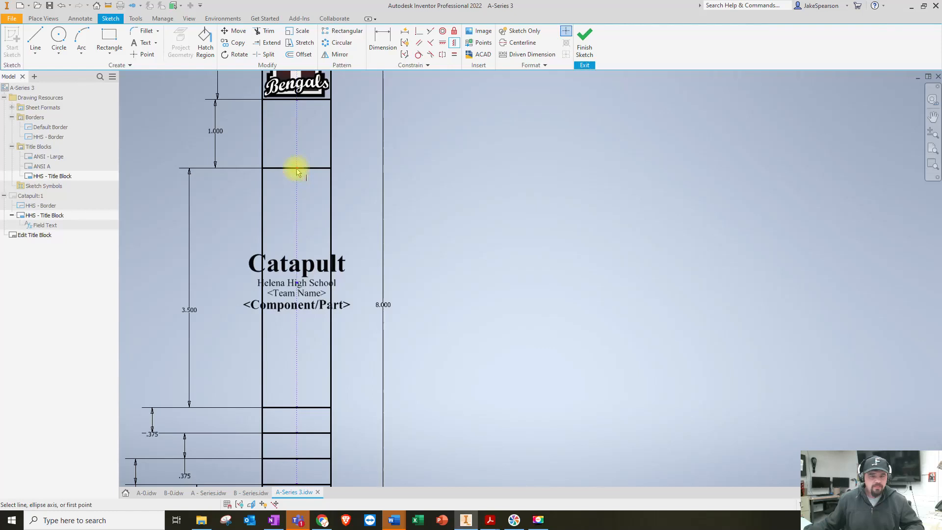
- Dimension the Catapult text block's center point 1.75 in below the tall cell's upper line
click(383, 42)
click(298, 287)
click(293, 168)
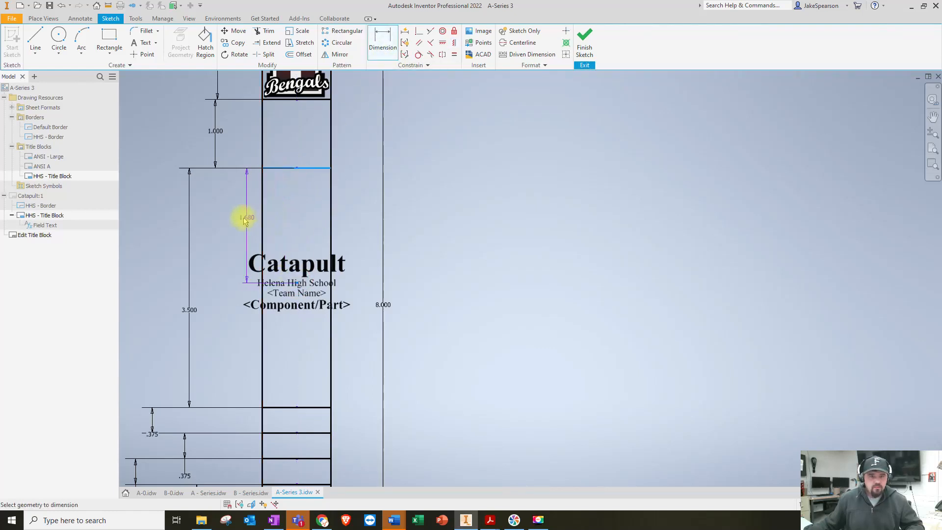
click(231, 216)
text(1.75)
key(Return)
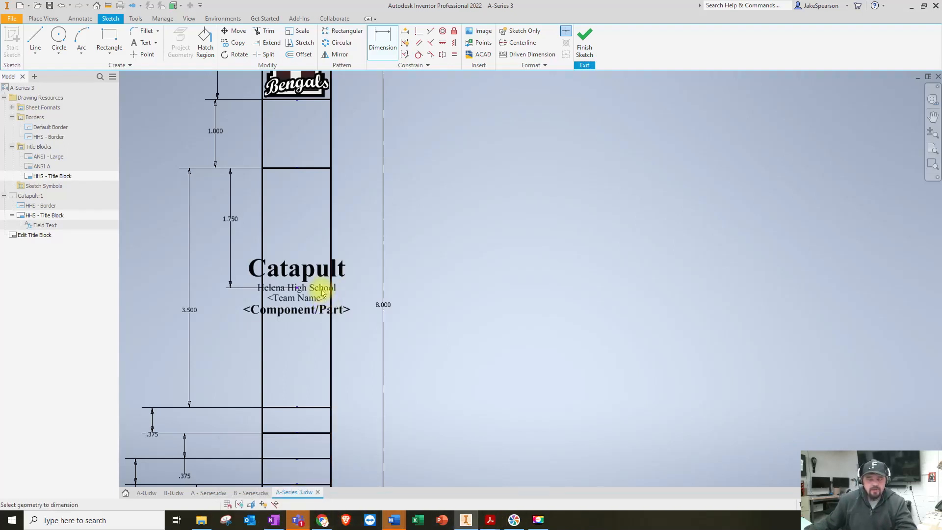
key(Escape)
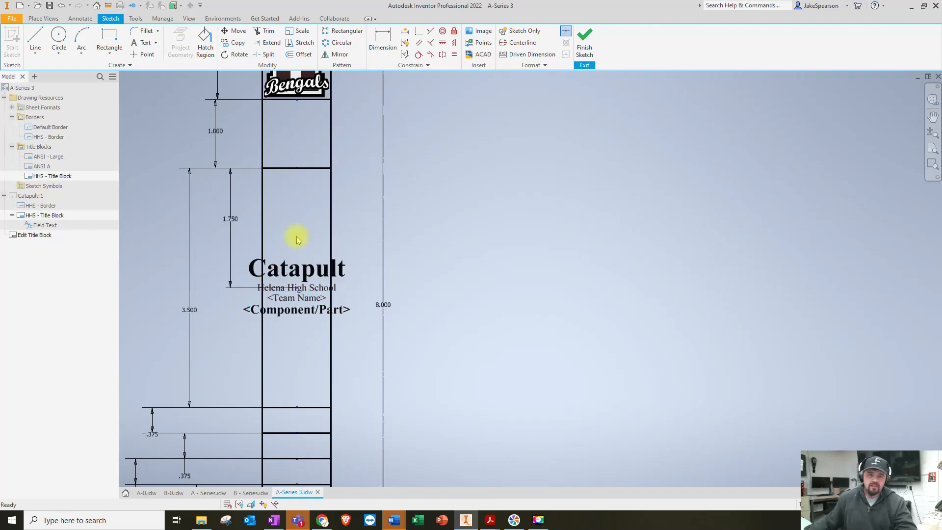
- Rotate the Catapult text block 90 degrees about its center point so it reads vertically, accepting removal of its constraints
mouse_move(402, 287)
mouse_down()
mouse_move(374, 288)
mouse_move(432, 288)
mouse_move(419, 287)
mouse_up()
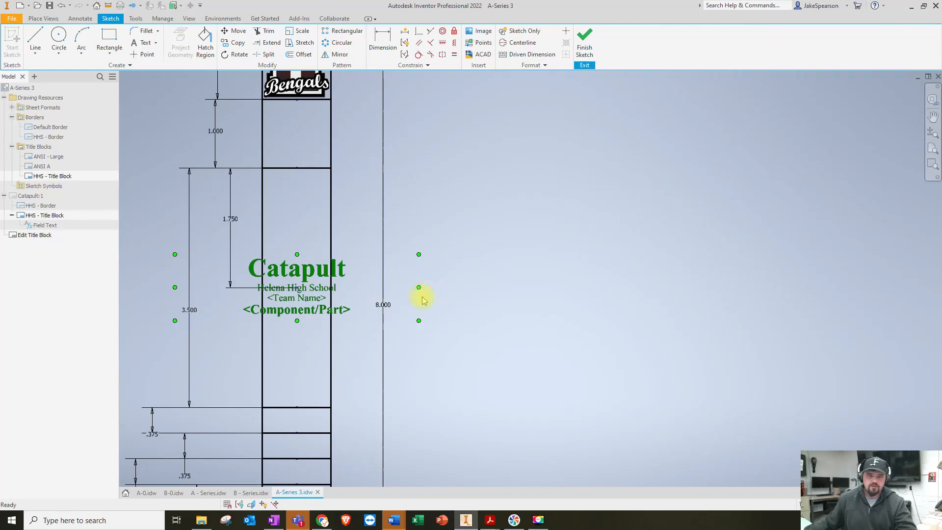
click(308, 303)
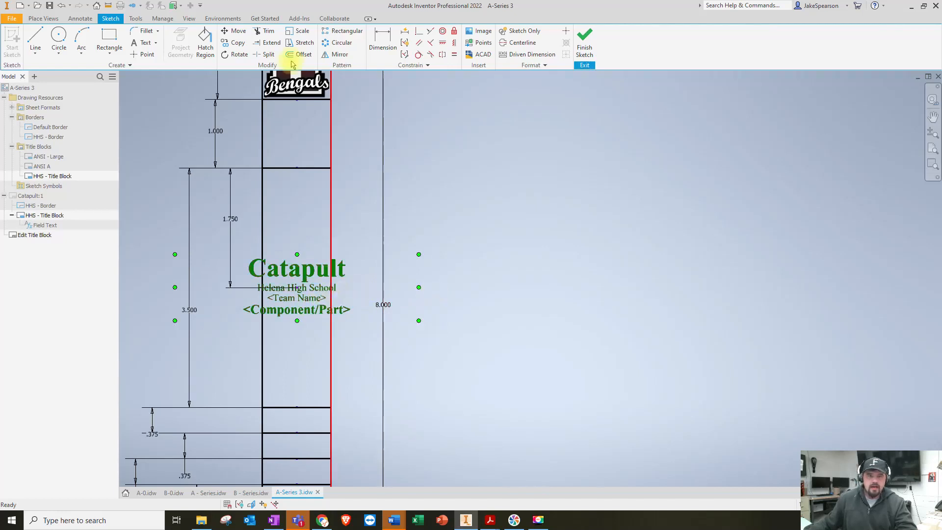
click(232, 54)
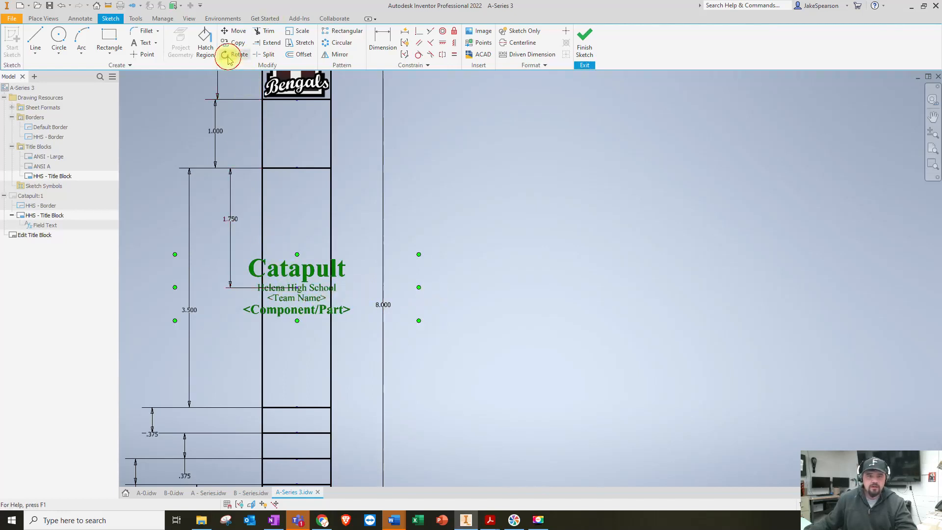
click(137, 122)
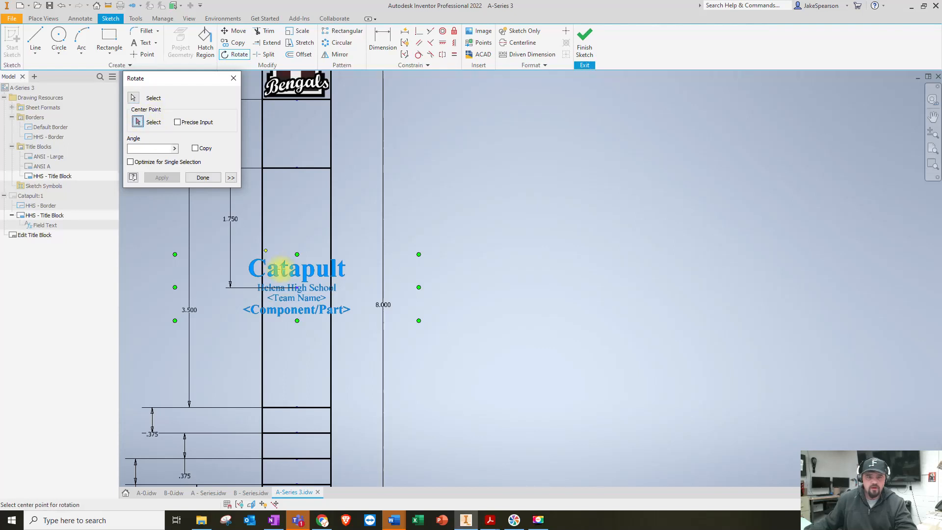
click(298, 289)
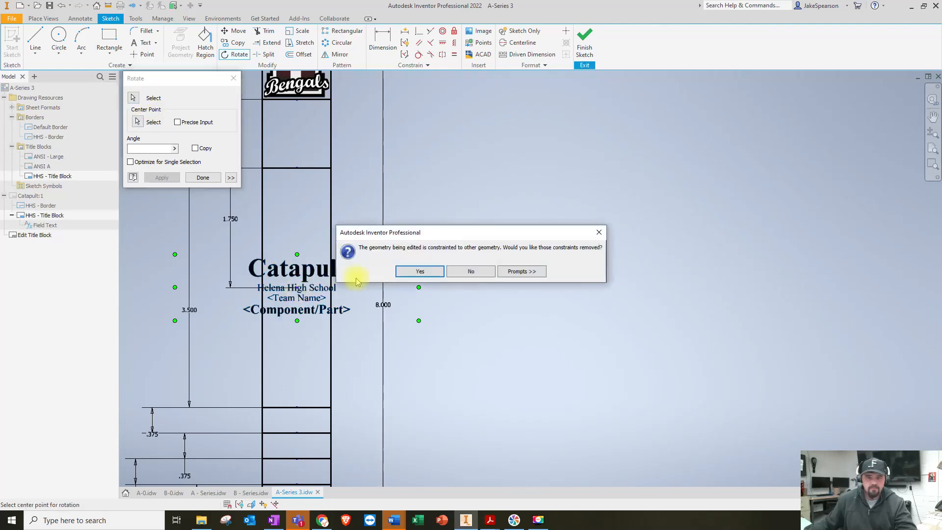
click(425, 270)
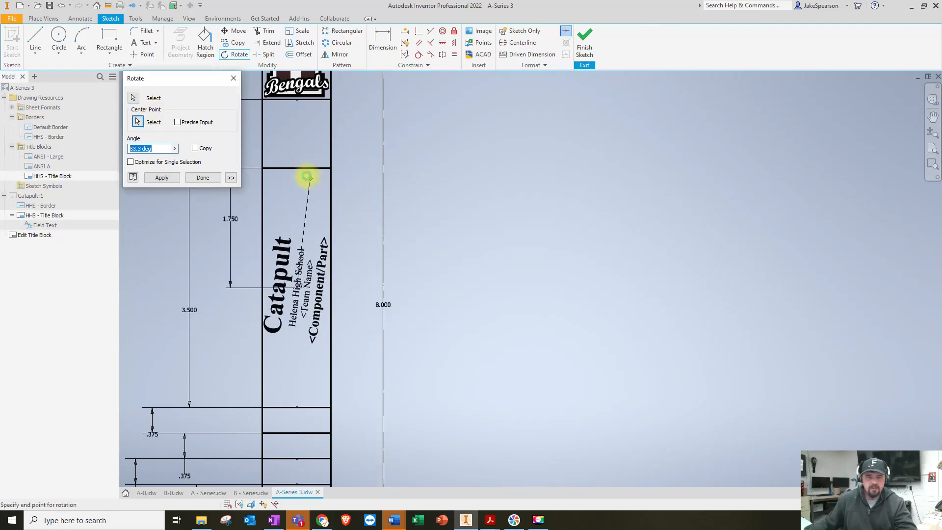
click(297, 167)
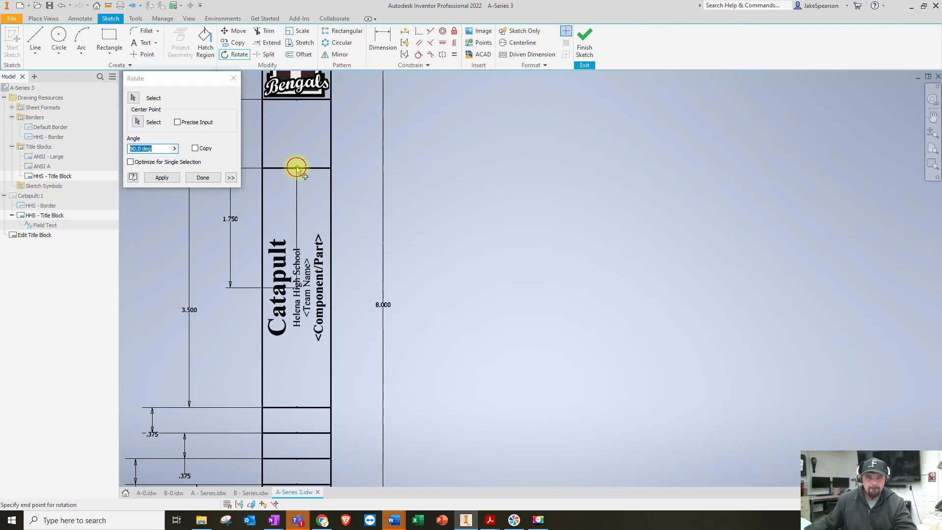
click(201, 177)
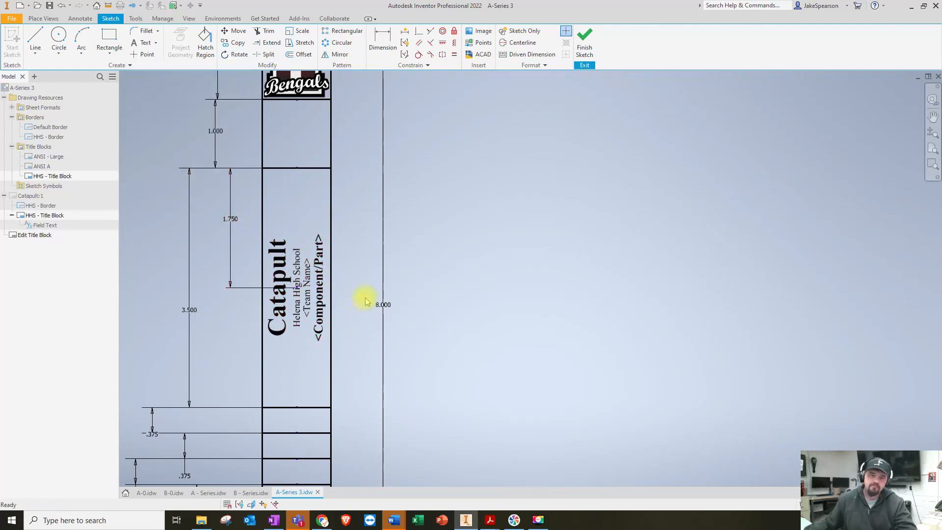
- Finish the title block sketch, save the edits and view the whole sheet
click(585, 39)
click(410, 272)
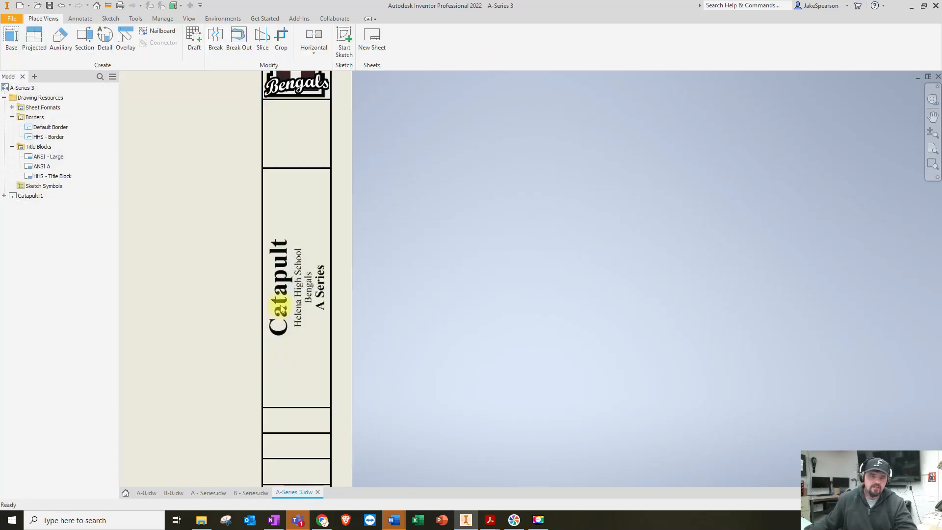
scroll(274, 311, up, 2)
middle_drag(327, 289, 603, 293)
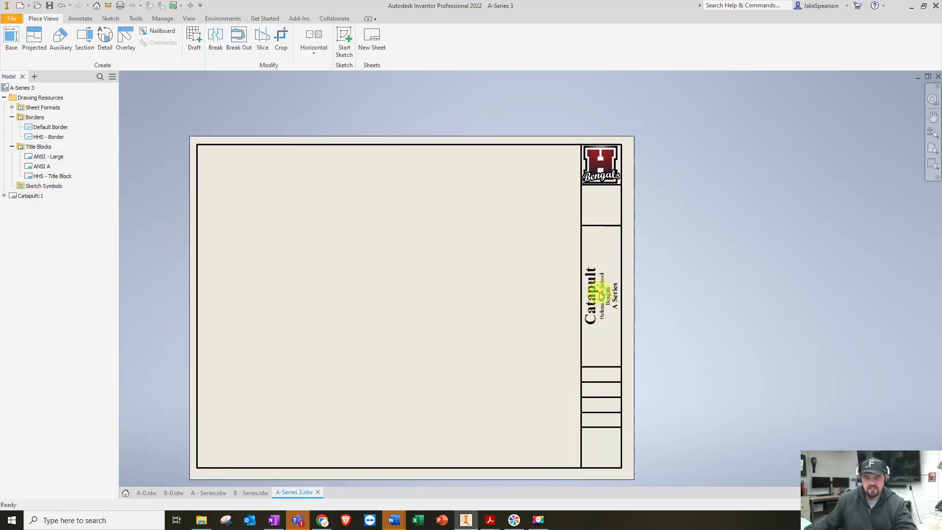
middle_click(604, 293)
middle_click(603, 292)
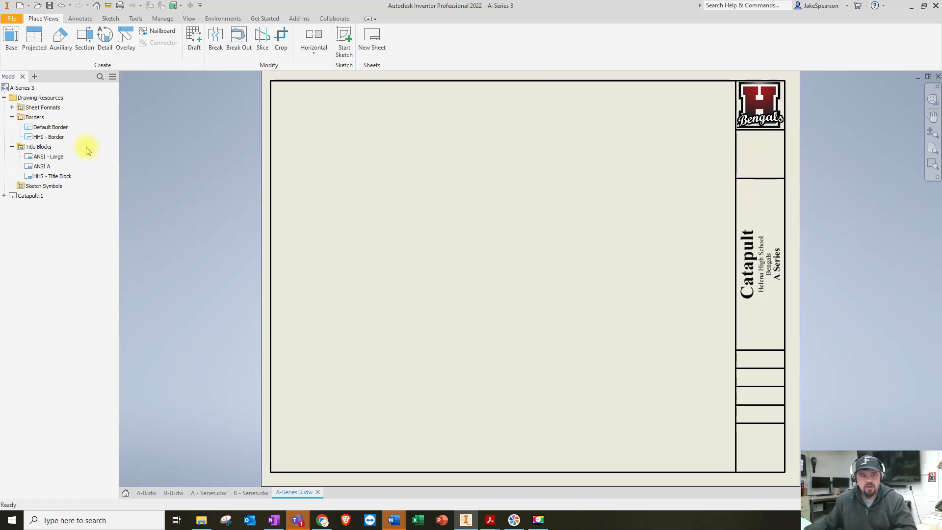
- Open the HHS - Title Block definition for editing again
right_click(33, 175)
click(51, 212)
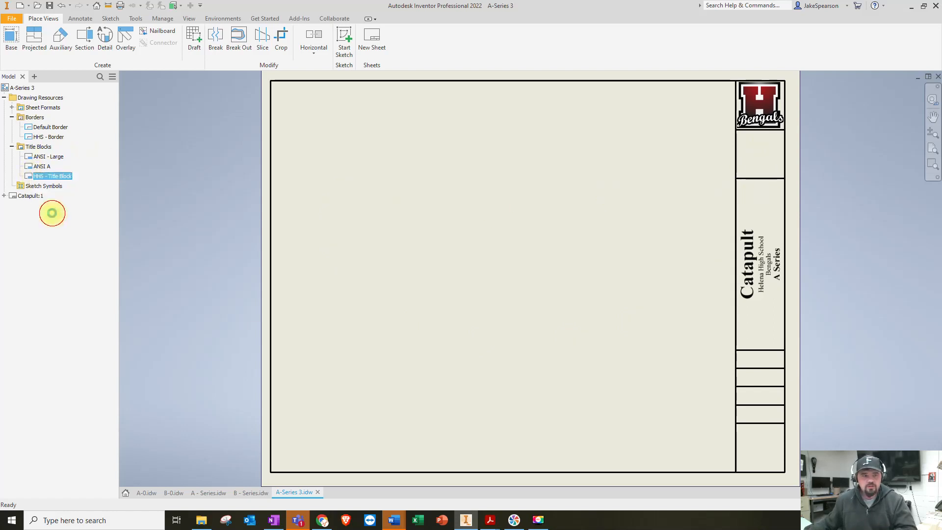
middle_drag(686, 210, 509, 200)
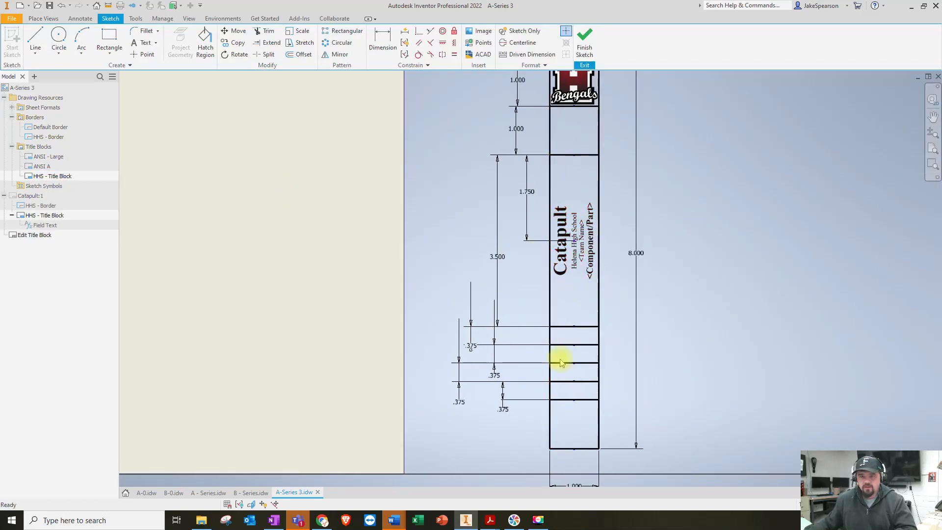
middle_drag(583, 216, 488, 149)
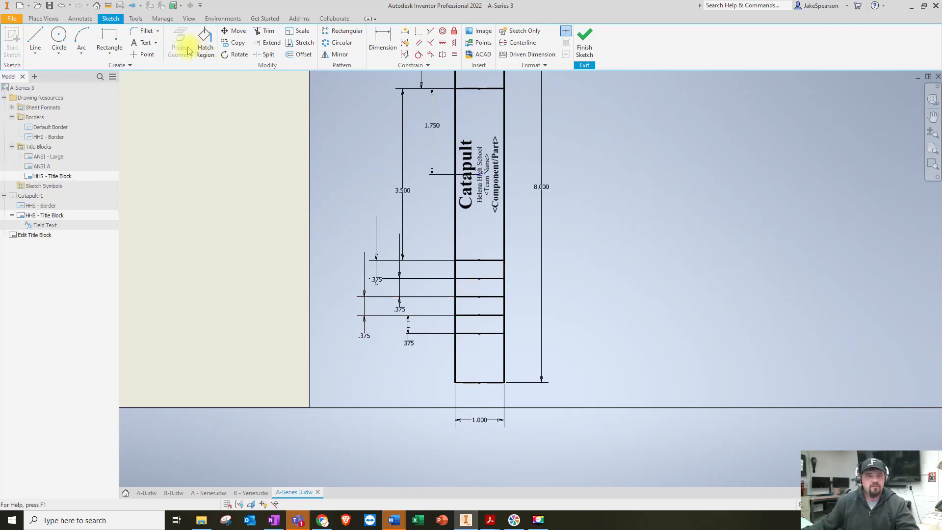
- Add a text box across the upper part of the first small cell below the Catapult text and enter "Engineer"
click(141, 44)
scroll(479, 292, up, 5)
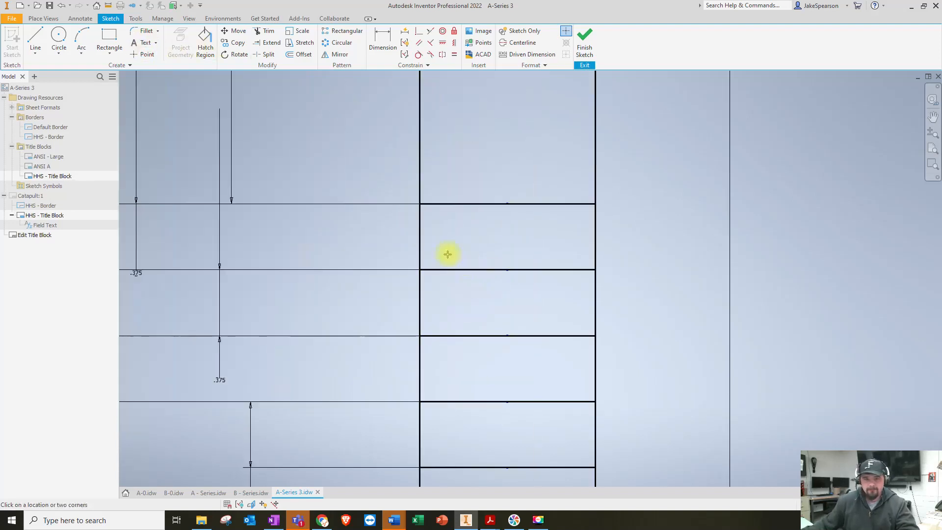
drag(426, 213, 589, 230)
text(Eing)
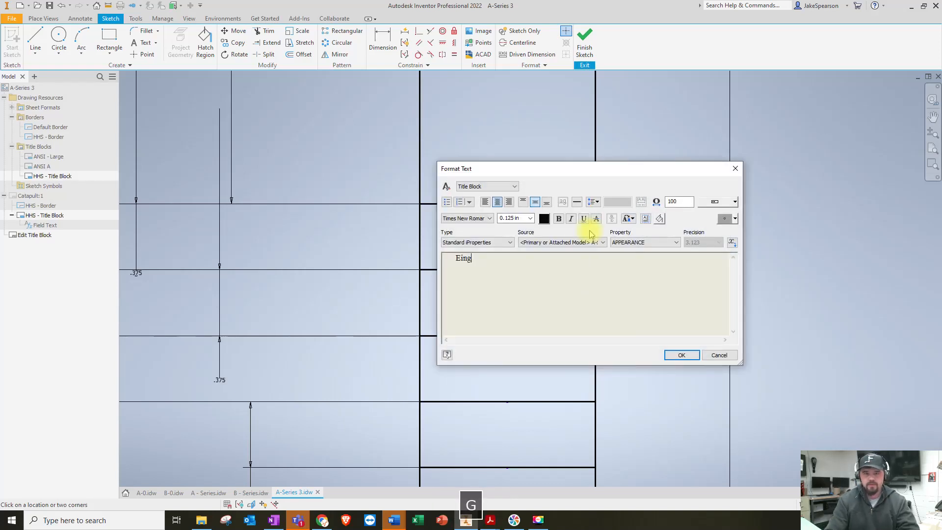
key(BackSpace)
text(ngineer)
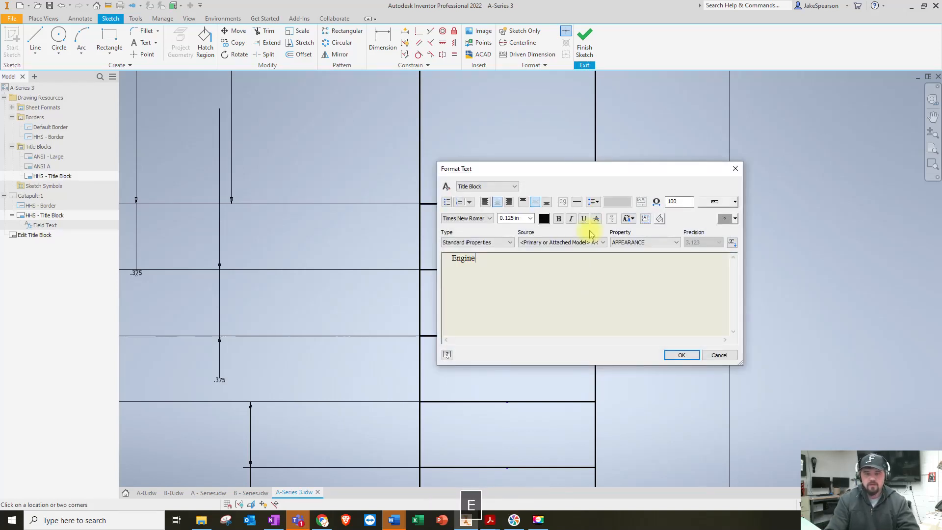
- Append a colon to "Engineer", justify the text left and top, and make it bold with a 0.0625 in height
click(486, 204)
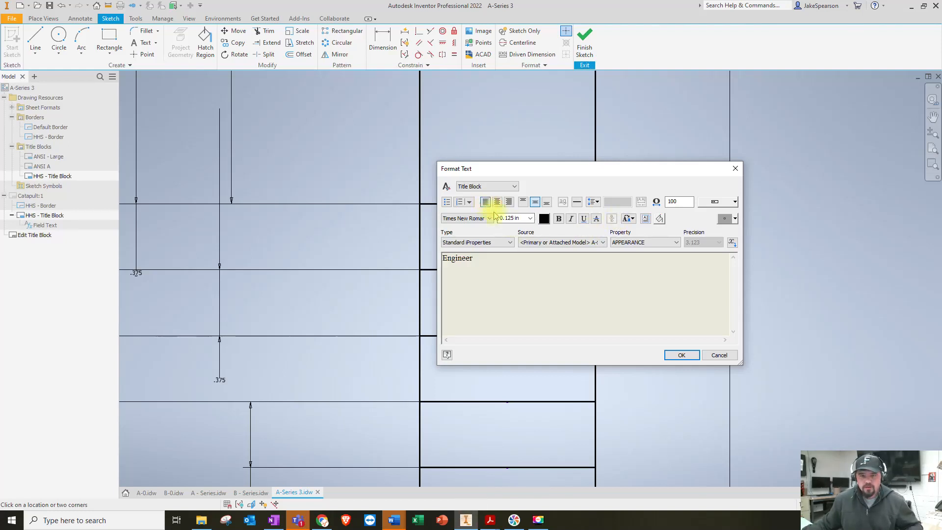
click(524, 203)
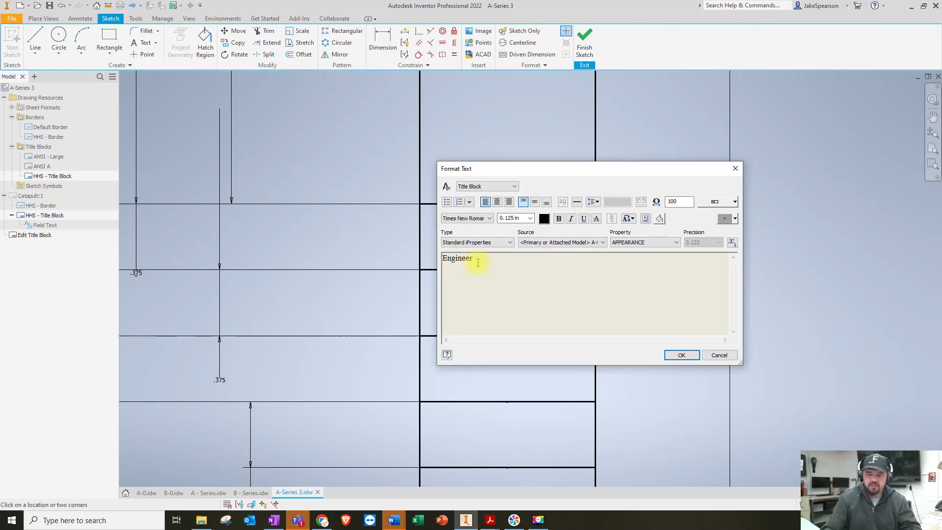
text(:)
drag(481, 263, 430, 258)
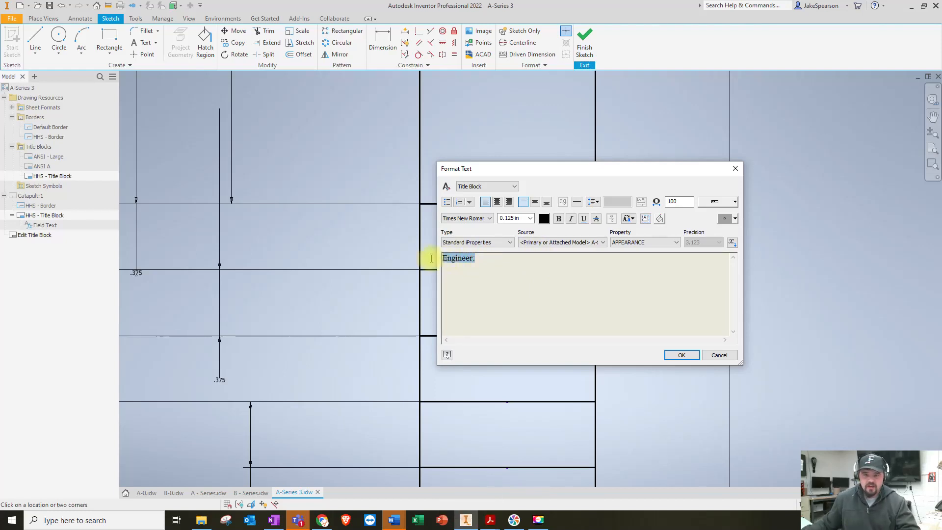
click(518, 219)
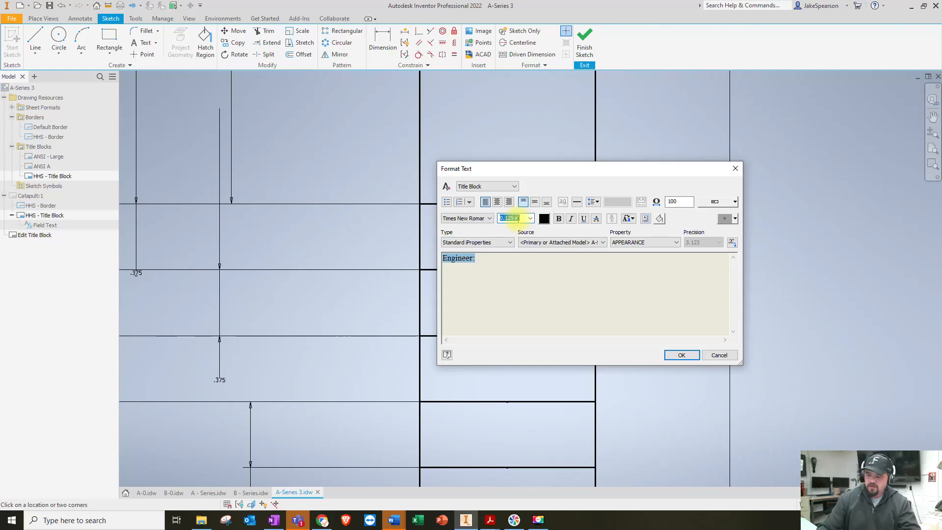
text(.0625)
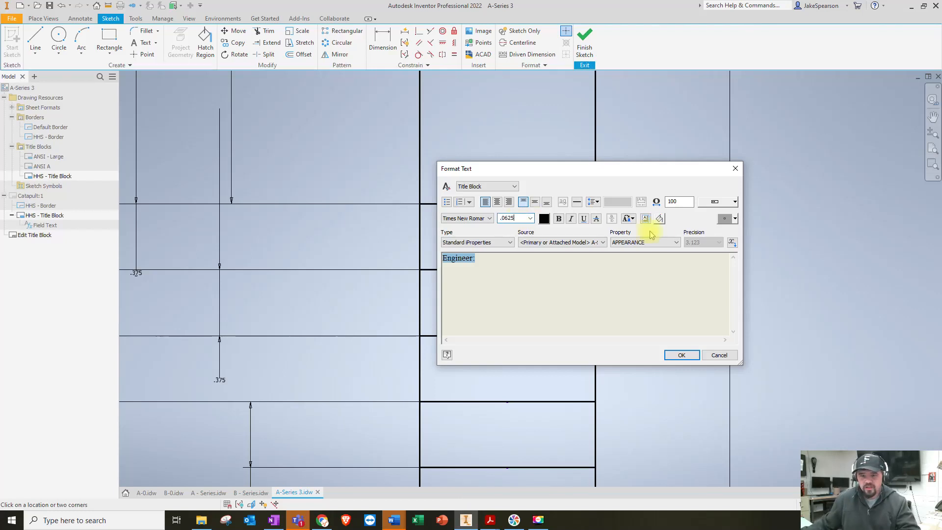
click(560, 220)
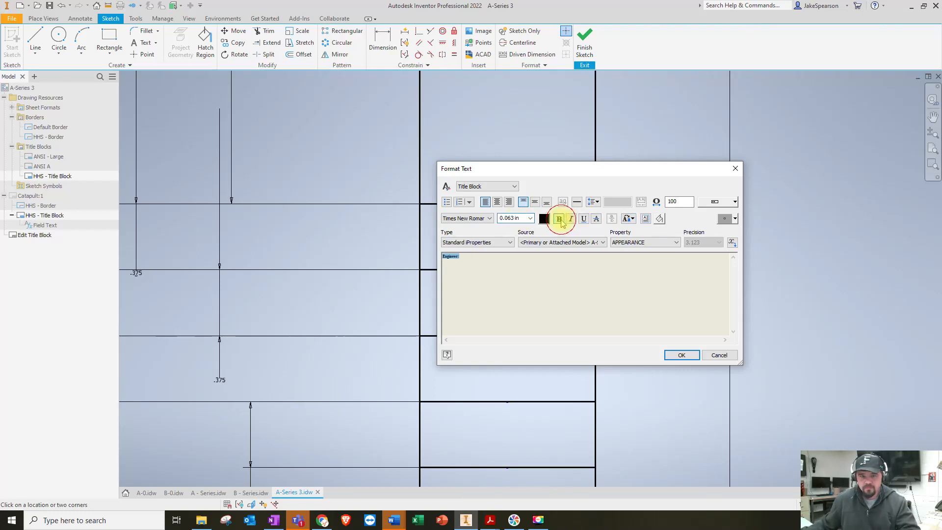
click(681, 354)
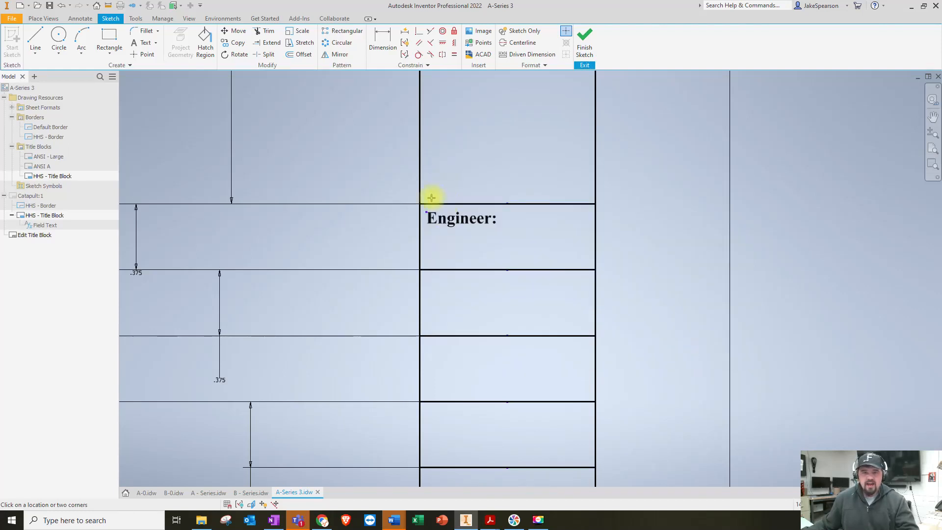
- Dimension the "Engineer:" text's anchor point 1/16 in horizontally from the title block's left vertical line
key(d)
click(427, 212)
click(421, 216)
click(466, 184)
click(466, 184)
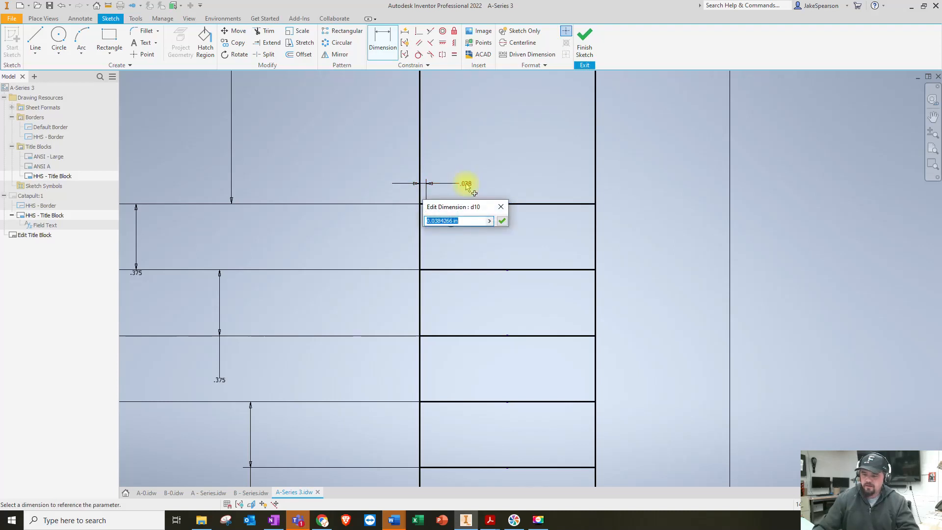
text(1/16)
key(Return)
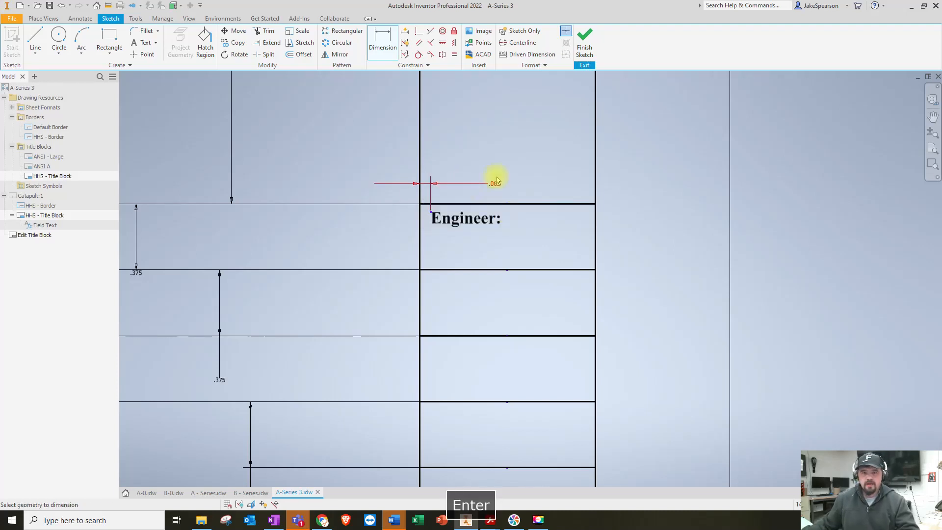
- Dimension the "Engineer:" text's anchor point 1/16 in vertically below the top line of the first small cell
click(440, 205)
click(357, 165)
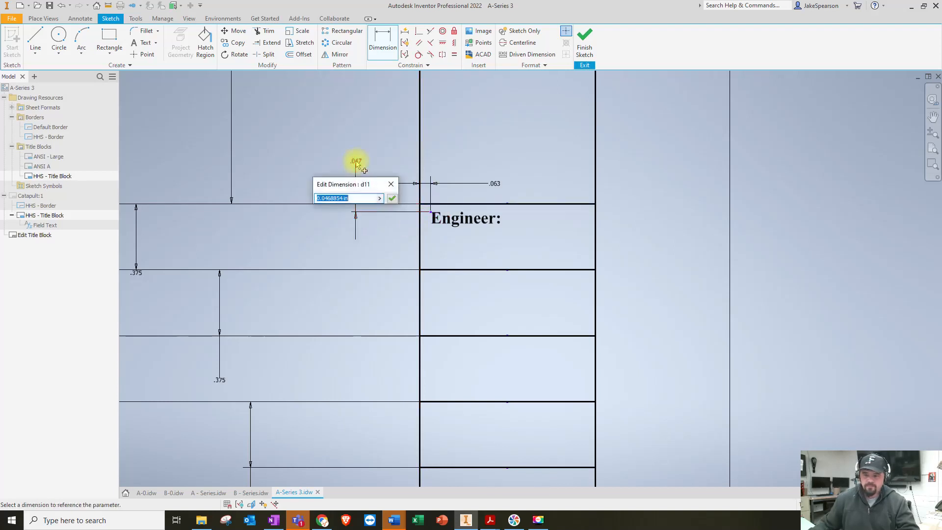
text(1/16)
key(Return)
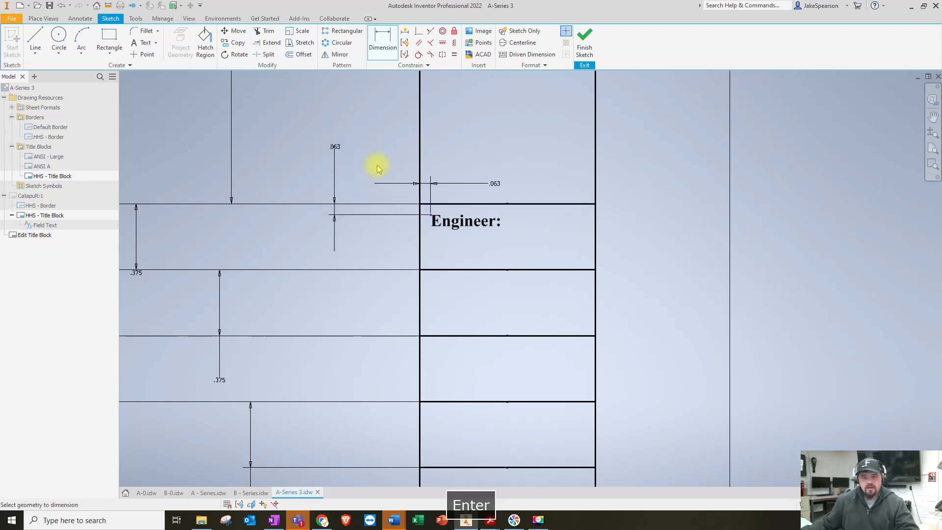
key(Escape)
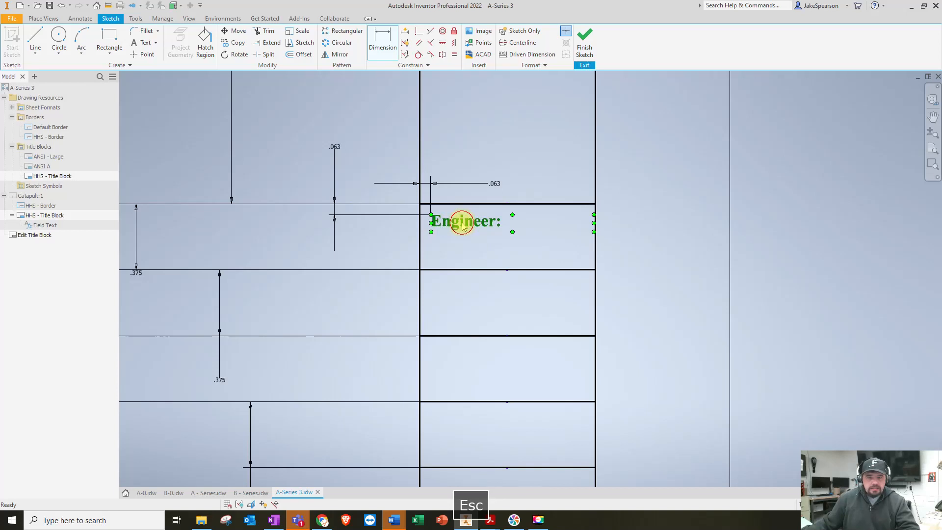
- Copy the "Engineer:" text and place four copies down the column across the first three small cells
key(ctrl+c)
key(ctrl+v)
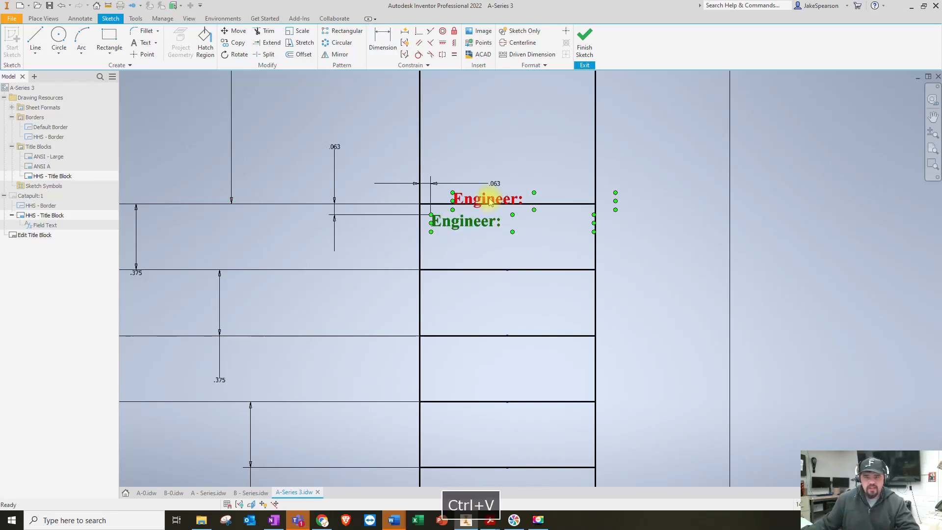
drag(467, 196, 468, 258)
key(ctrl+c)
key(ctrl+v)
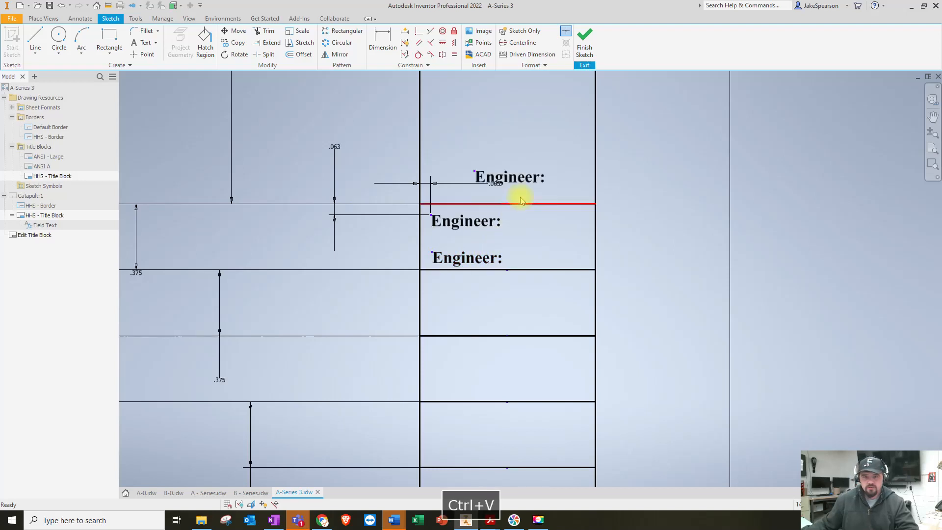
drag(520, 177, 480, 285)
key(ctrl+v)
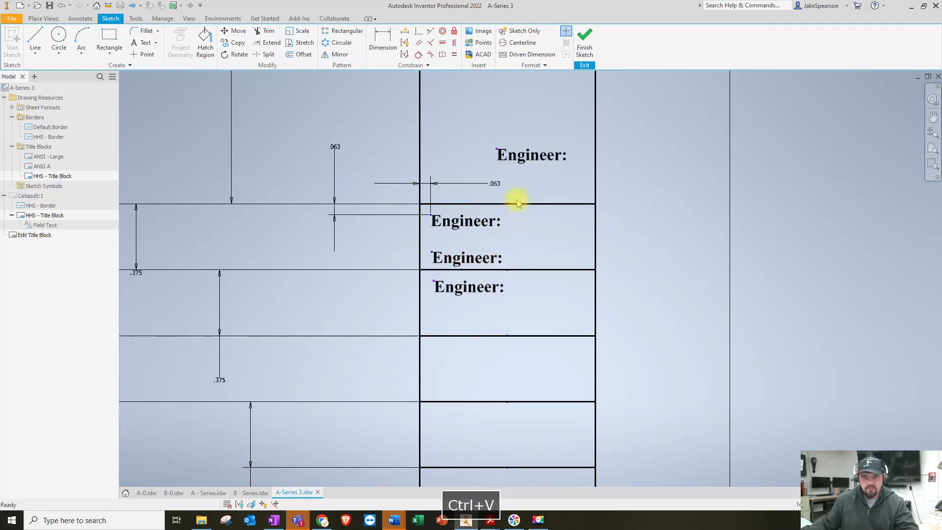
drag(503, 155, 457, 320)
key(ctrl+v)
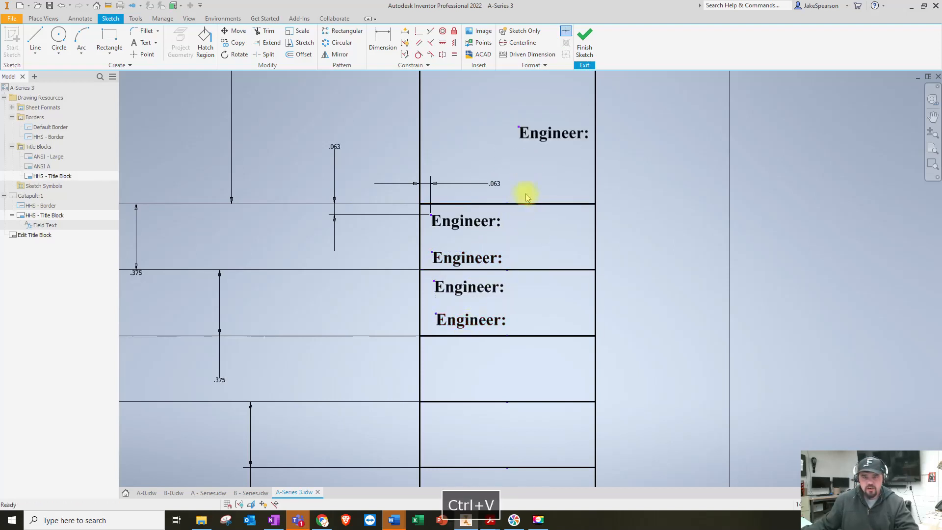
drag(532, 130, 451, 357)
- Paste two more "Engineer:" copies and arrange the texts with one atop each remaining cell and one at the bottom of the last cell
key(ctrl+v)
drag(553, 116, 445, 432)
middle_drag(481, 420, 507, 270)
key(ctrl+v)
middle_drag(542, 183, 524, 283)
middle_drag(535, 152, 528, 235)
drag(573, 119, 524, 375)
middle_drag(526, 385, 544, 272)
mouse_move(555, 262)
mouse_down()
mouse_move(499, 418)
mouse_move(491, 407)
mouse_up()
middle_drag(490, 275, 495, 211)
drag(472, 176, 484, 463)
middle_drag(484, 463, 498, 391)
click(487, 393)
drag(488, 393, 489, 413)
mouse_move(487, 294)
middle_down()
mouse_move(519, 408)
mouse_move(519, 385)
middle_up()
scroll(520, 384, down, 3)
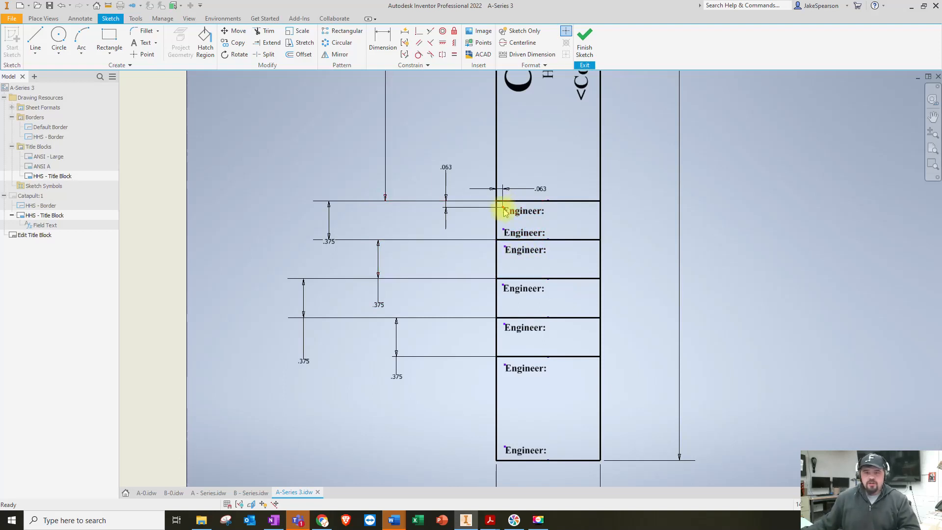
- Align the anchor points of all the copied "Engineer:" texts vertically with the original text using the Vertical constraint
click(454, 45)
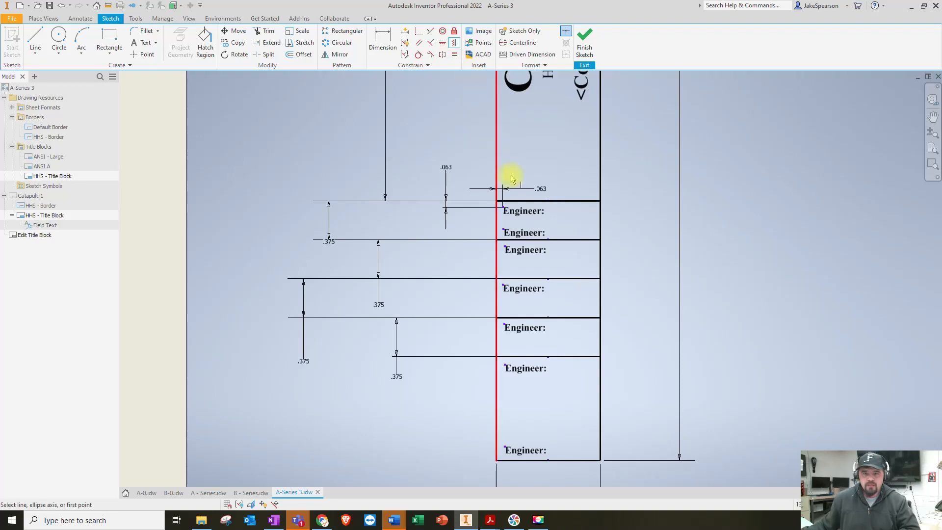
click(504, 210)
click(506, 231)
click(505, 231)
click(504, 245)
click(501, 284)
click(502, 324)
click(506, 329)
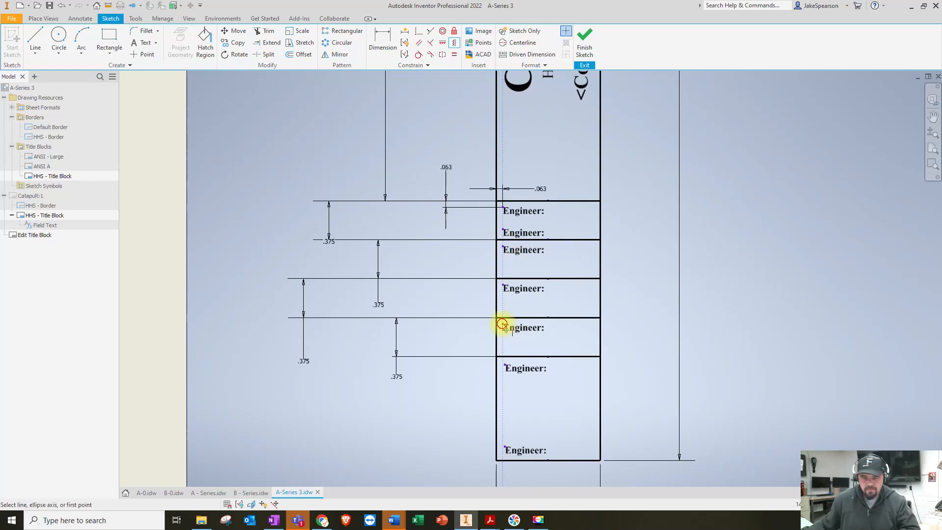
click(503, 367)
click(505, 368)
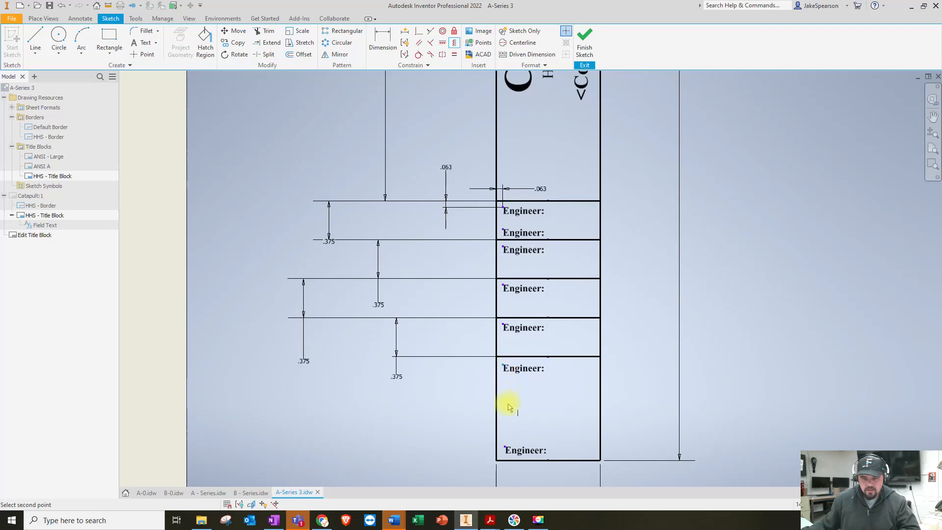
click(507, 450)
- Dimension the label anchor points in the second and third small cells 1/16 in below each cell's top line
click(383, 37)
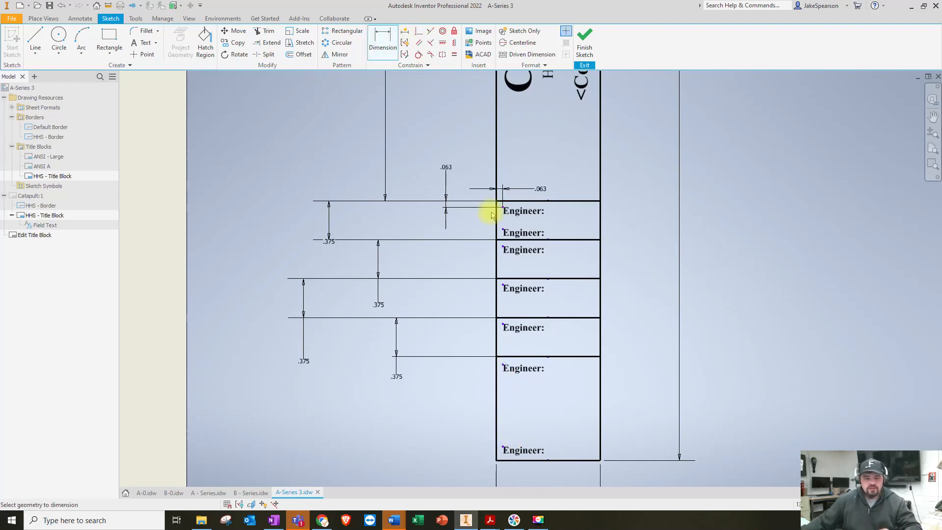
click(512, 241)
click(466, 267)
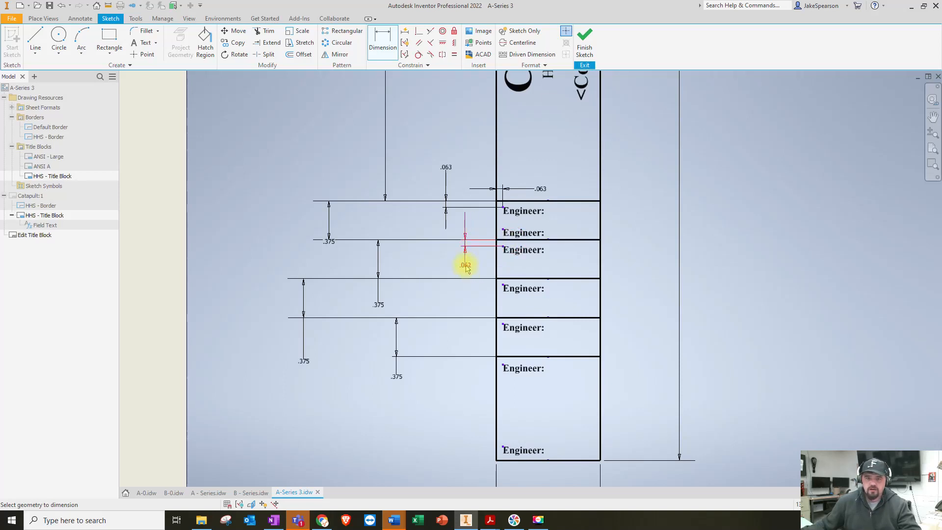
text(.063)
key(Return)
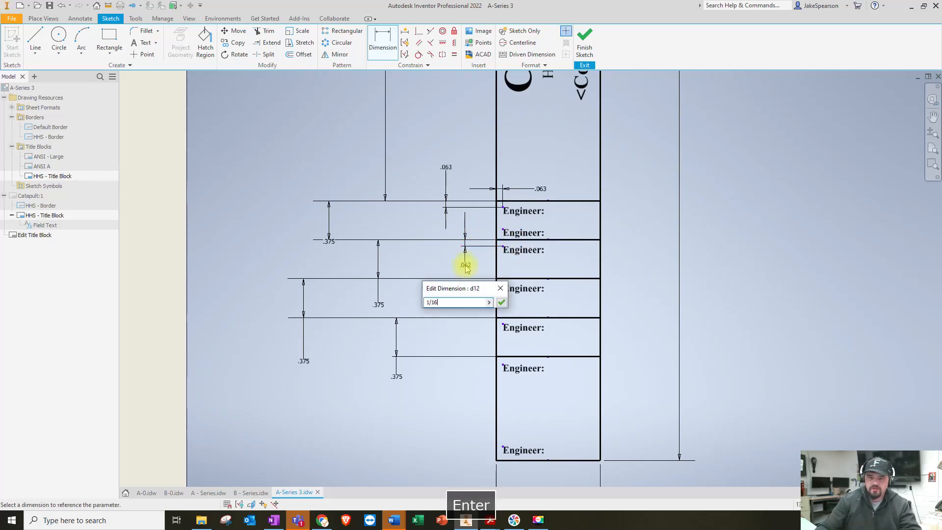
click(507, 279)
click(461, 300)
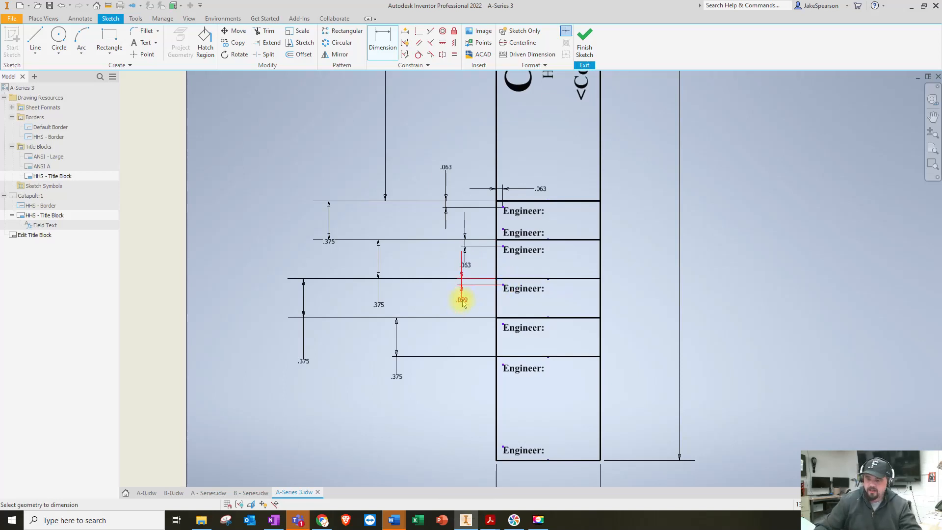
text(.063)
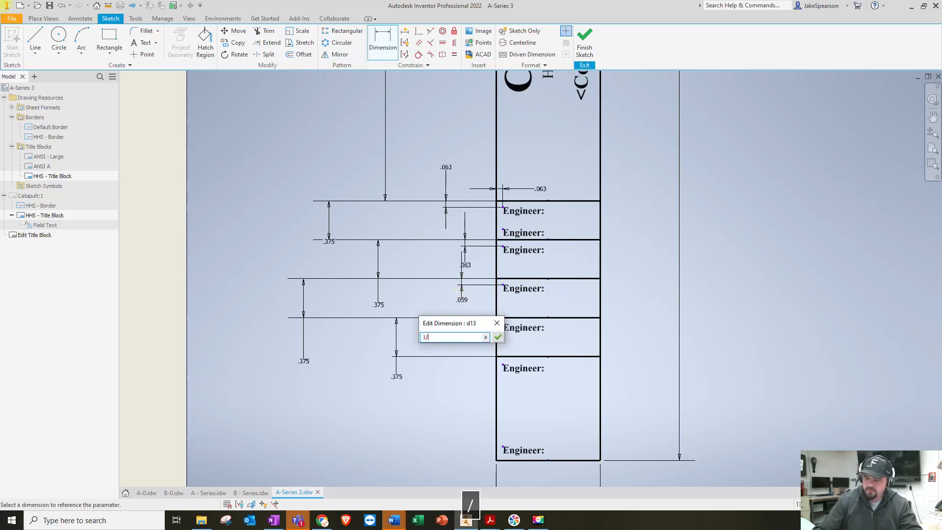
key(Return)
- Dimension the label anchor points in the fourth small cell and the large bottom cell 0.063 in below each cell's top line
click(508, 318)
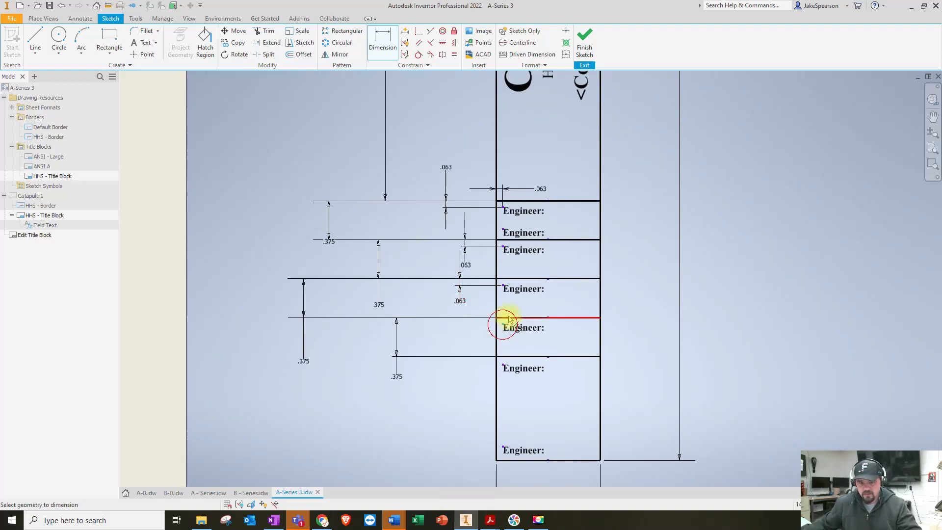
click(461, 345)
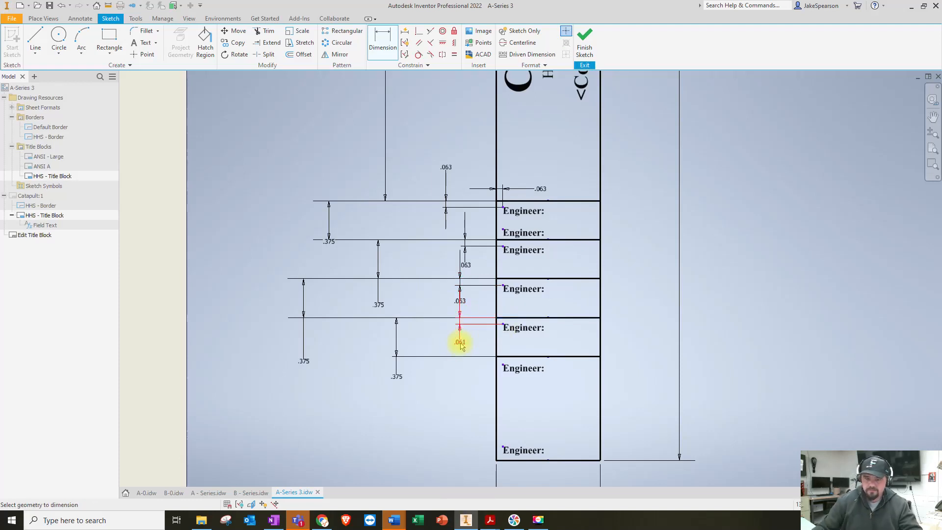
click(462, 345)
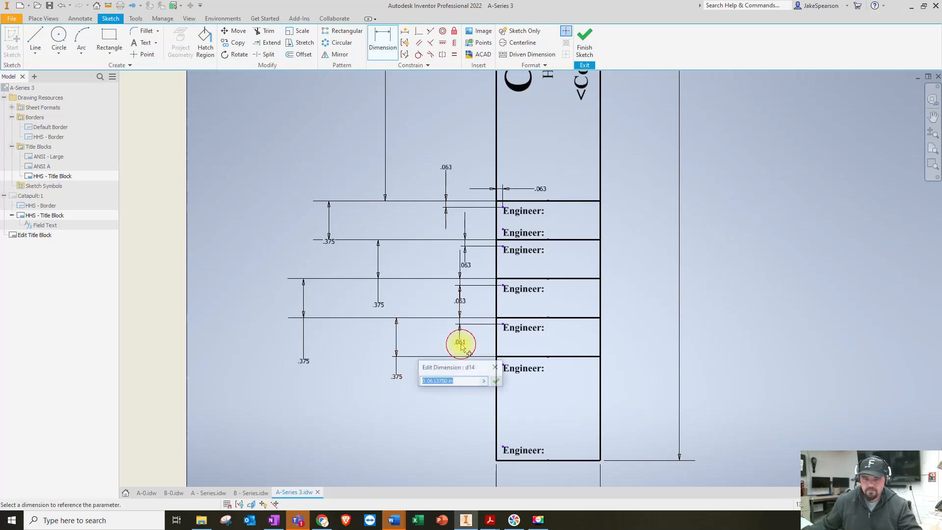
text(.063)
key(Return)
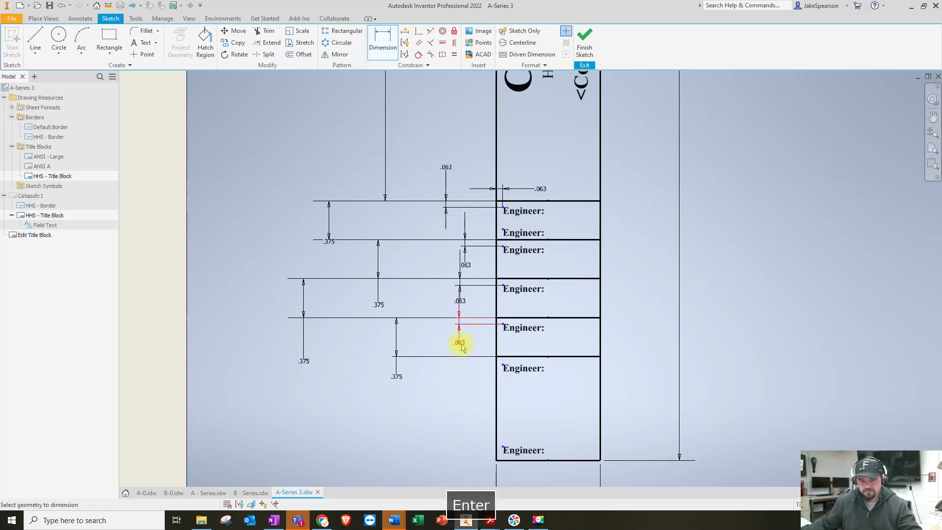
click(503, 364)
click(512, 357)
click(475, 393)
text(.063)
key(Return)
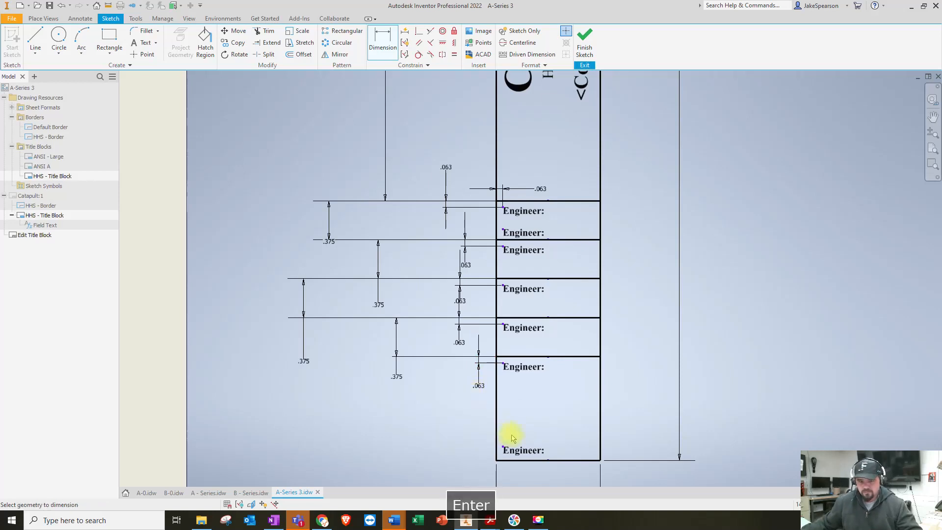
key(Escape)
- Replace the lower "Engineer:" text in the first small cell with the Engineer custom iProperty from the current drawing
click(528, 238)
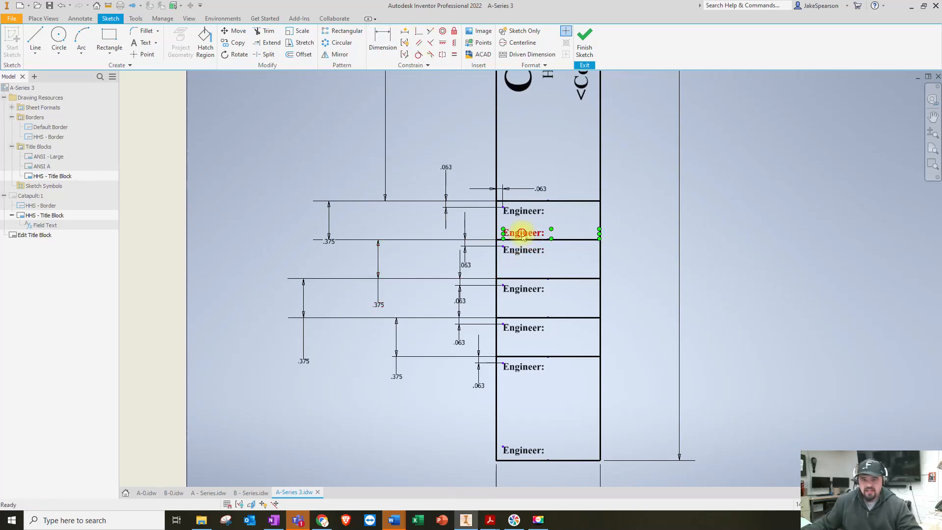
double_click(523, 237)
double_click(446, 258)
click(501, 242)
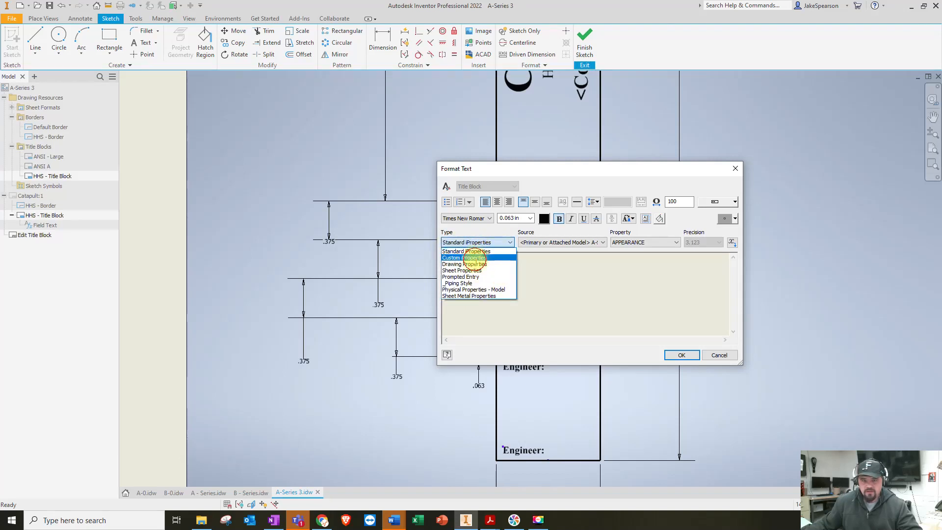
click(474, 258)
click(562, 243)
click(547, 256)
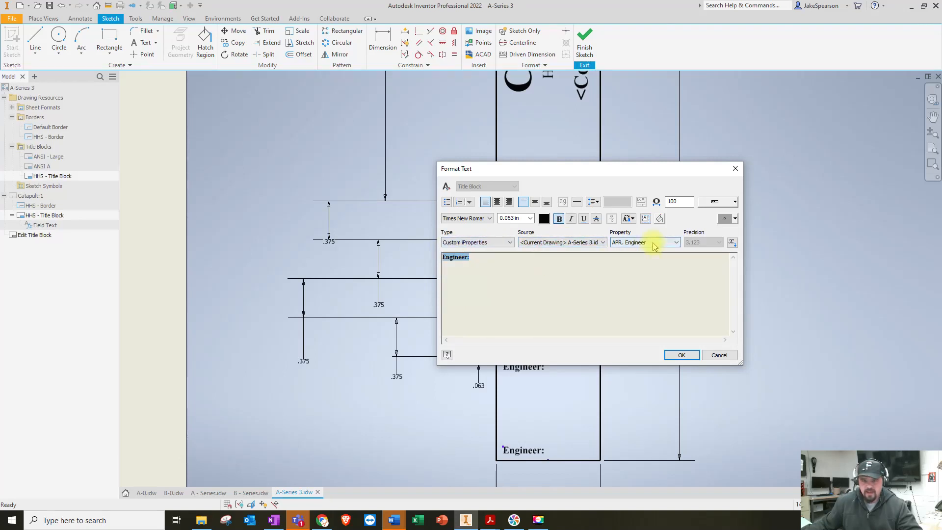
click(654, 243)
click(625, 264)
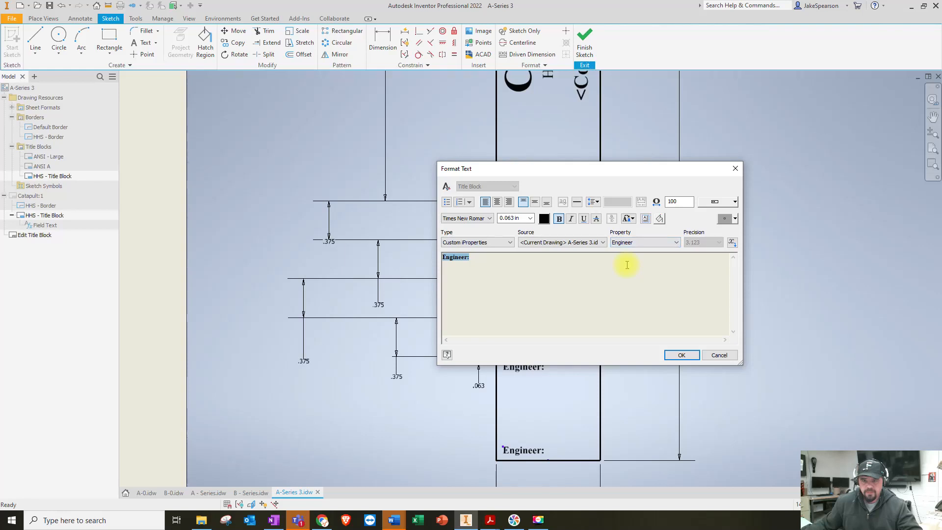
- Remove the bold formatting from the <Engineer> property text and set its height to 0.125 in
drag(488, 261, 414, 262)
click(559, 219)
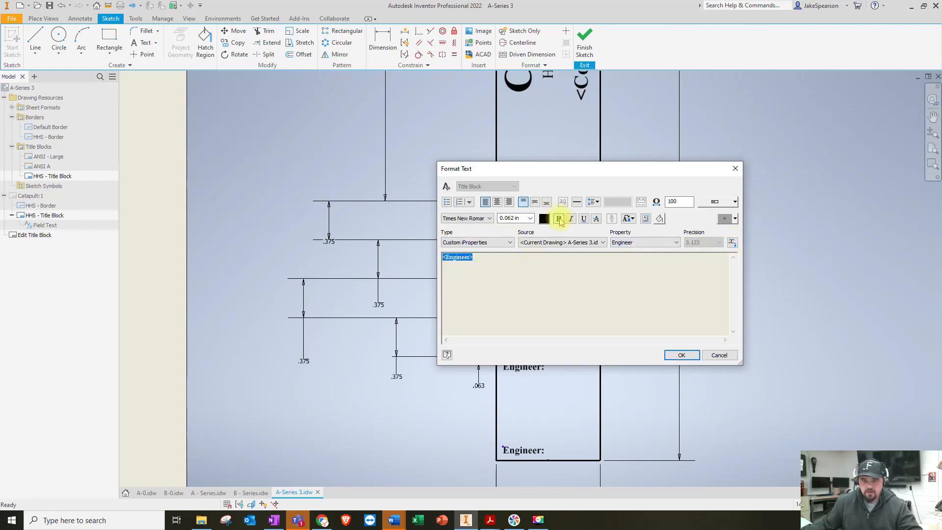
double_click(523, 219)
text(.125)
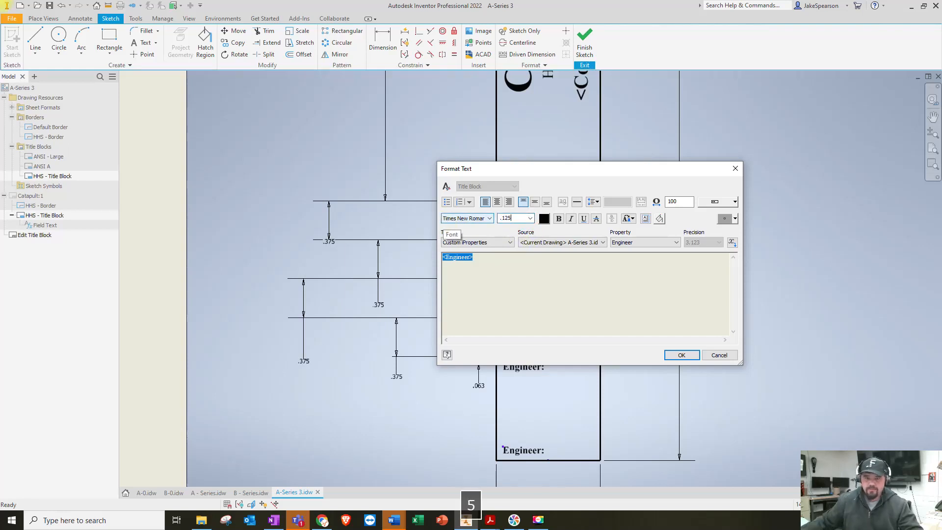
key(Return)
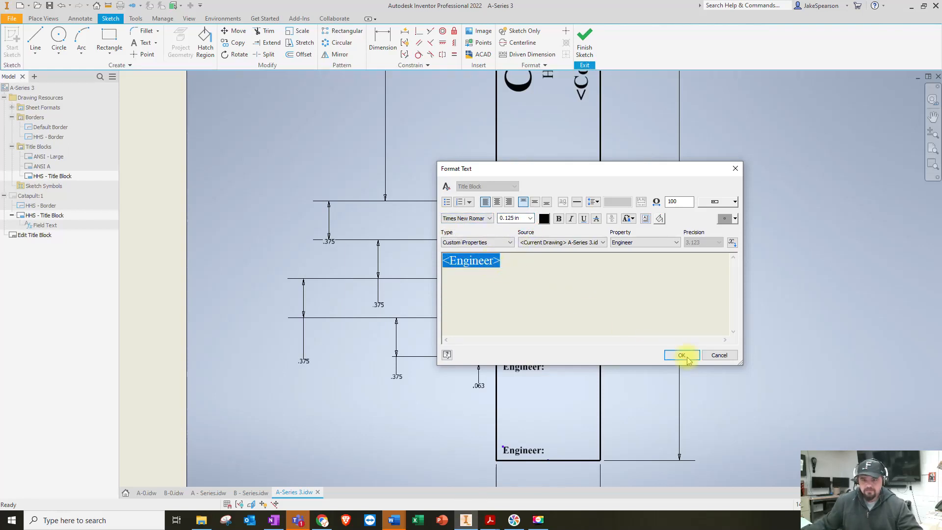
click(683, 357)
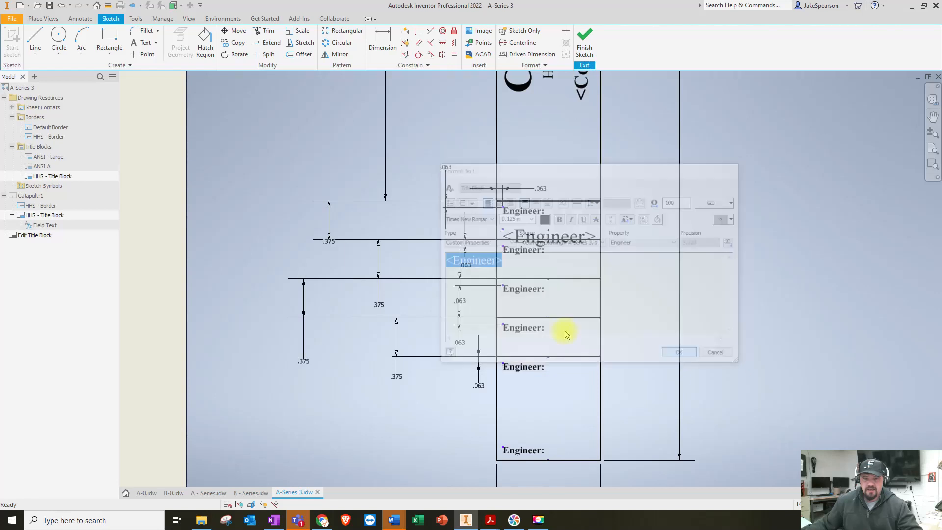
- Set the vertical justification of the <Engineer> property text to middle
click(530, 241)
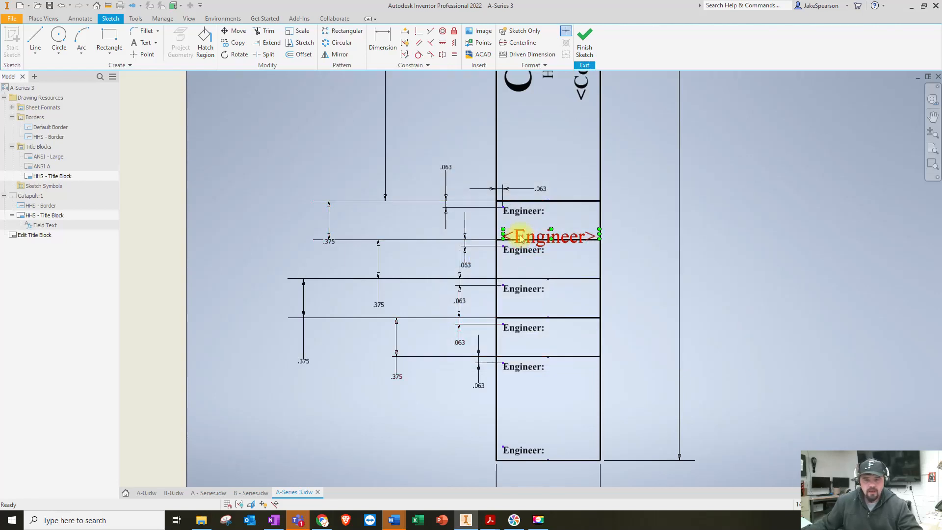
double_click(521, 239)
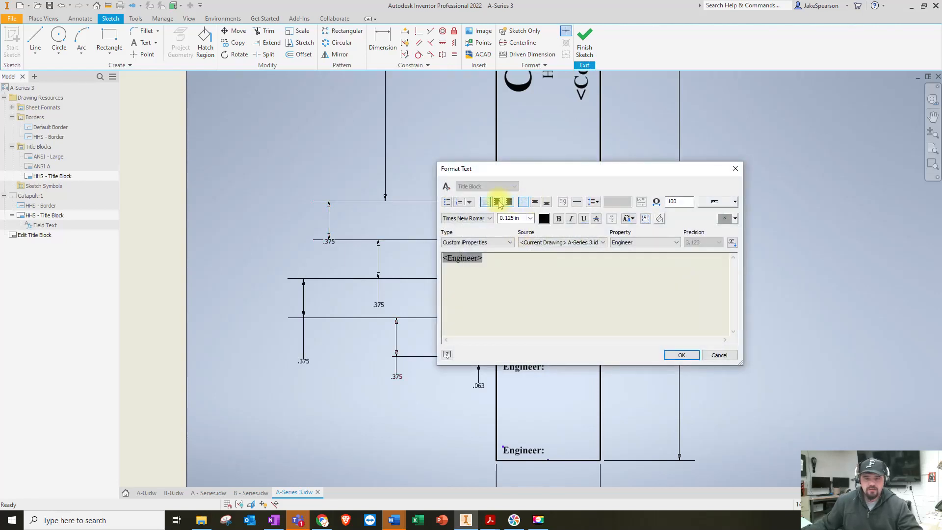
click(535, 203)
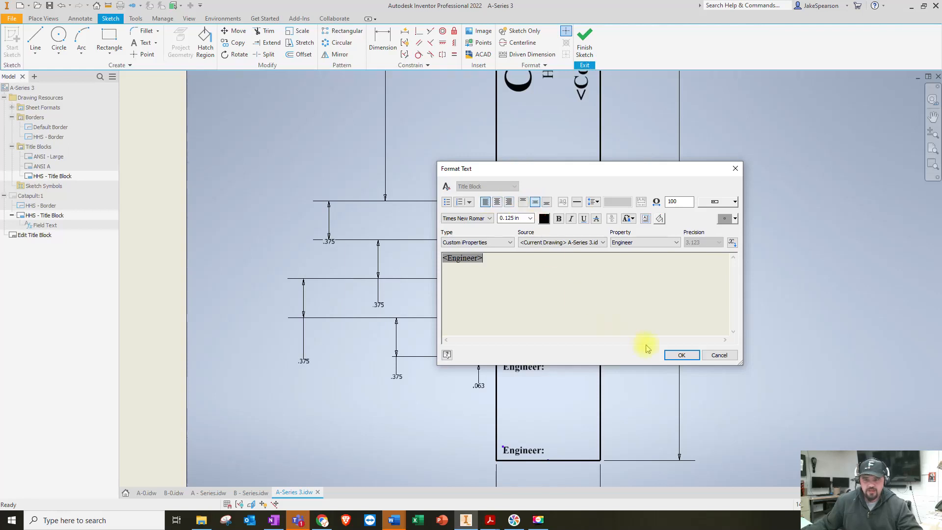
click(682, 355)
- Dimension the <Engineer> text's anchor point 0.125 in above the bottom line of the first small cell
click(383, 41)
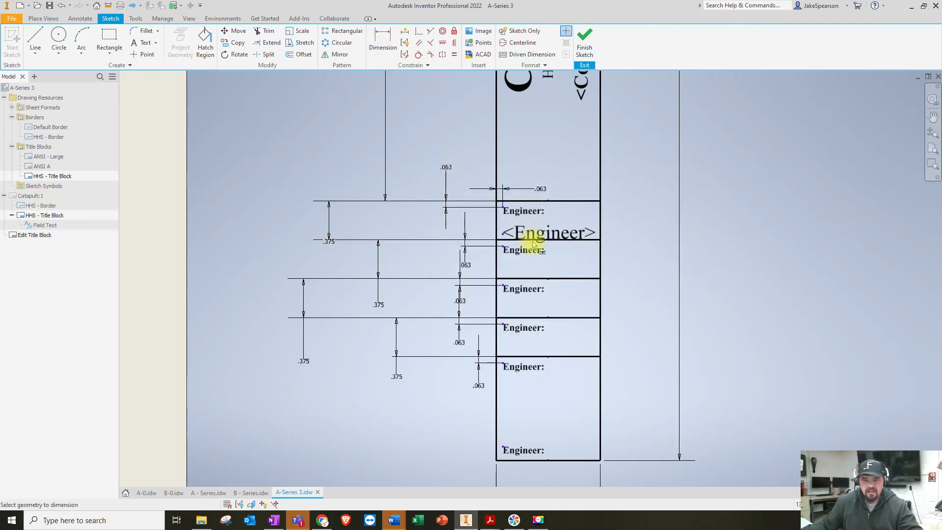
click(505, 239)
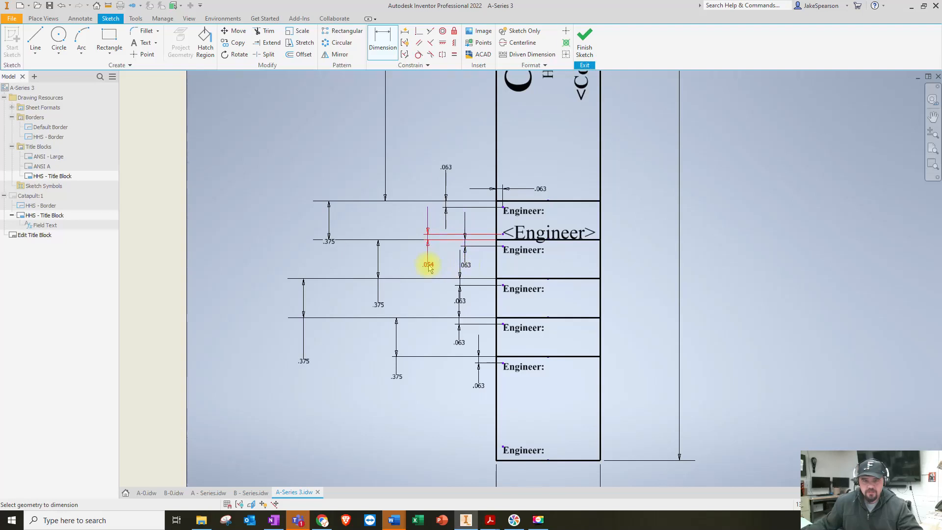
click(429, 265)
text(.125)
key(Return)
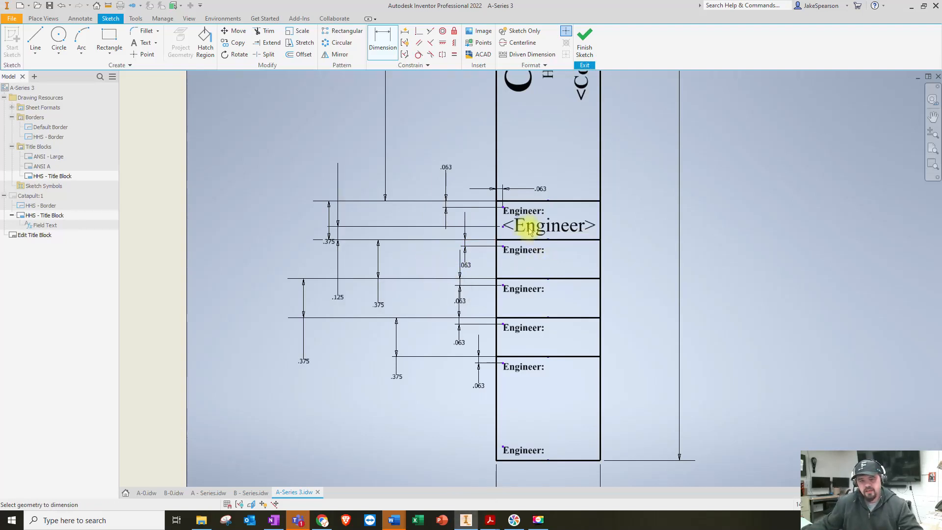
- Finish the title block sketch, save the edits to HHS - Title Block, and inspect the first cell's engineer text on the sheet
click(585, 51)
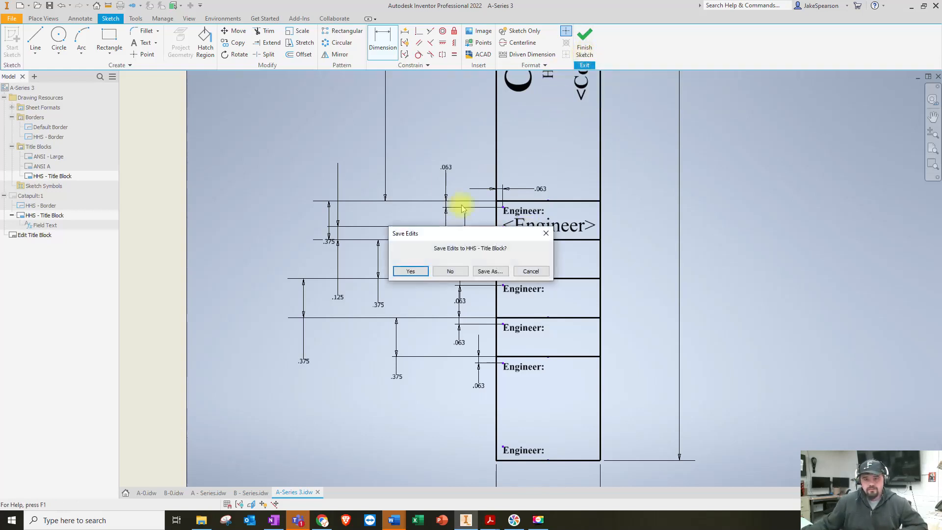
click(412, 272)
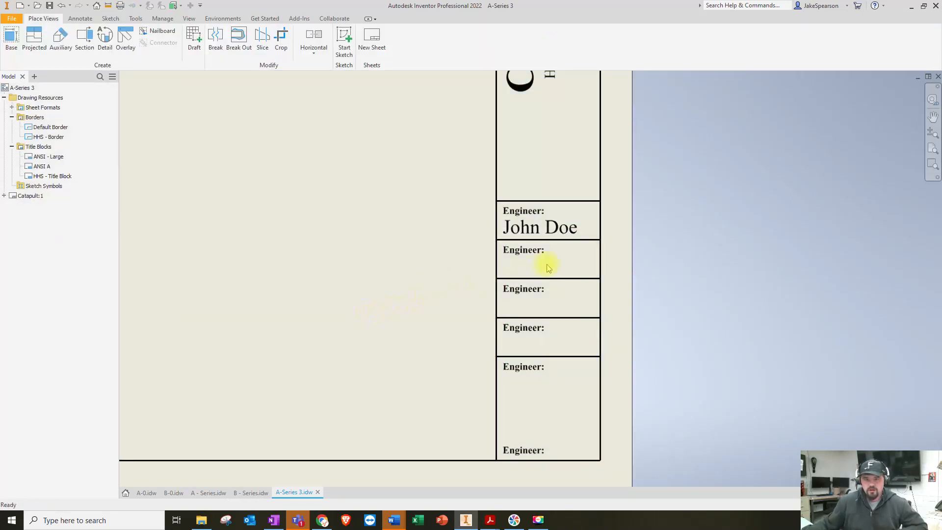
scroll(555, 248, up, 3)
scroll(555, 248, down, 5)
scroll(557, 238, up, 5)
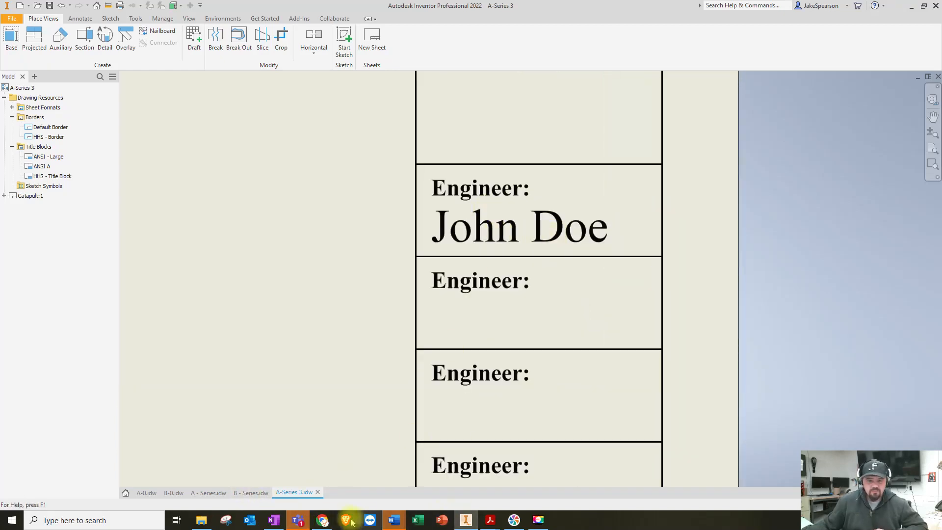
- Switch to SERIES-A.pdf in Acrobat Reader to check the required iProperty text sizes, and return to the Inventor drawing
click(275, 521)
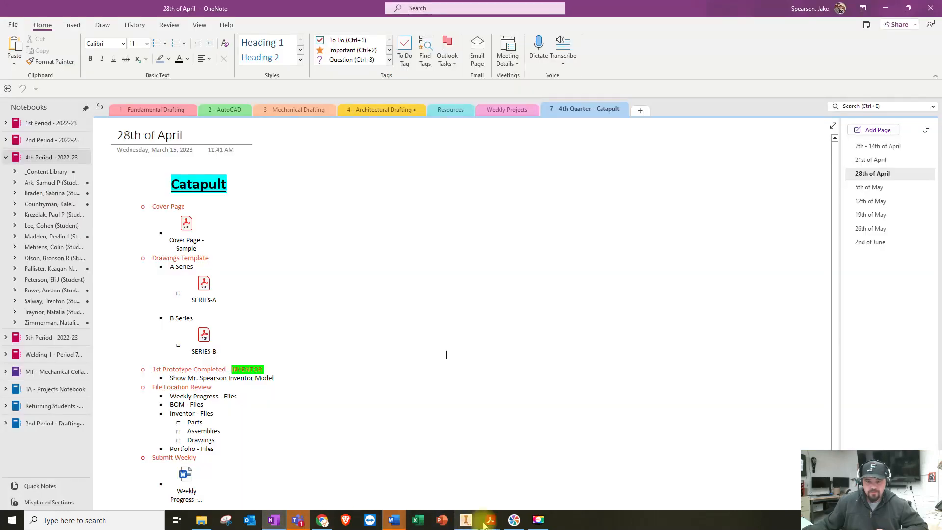
mouse_move(490, 520)
click(491, 486)
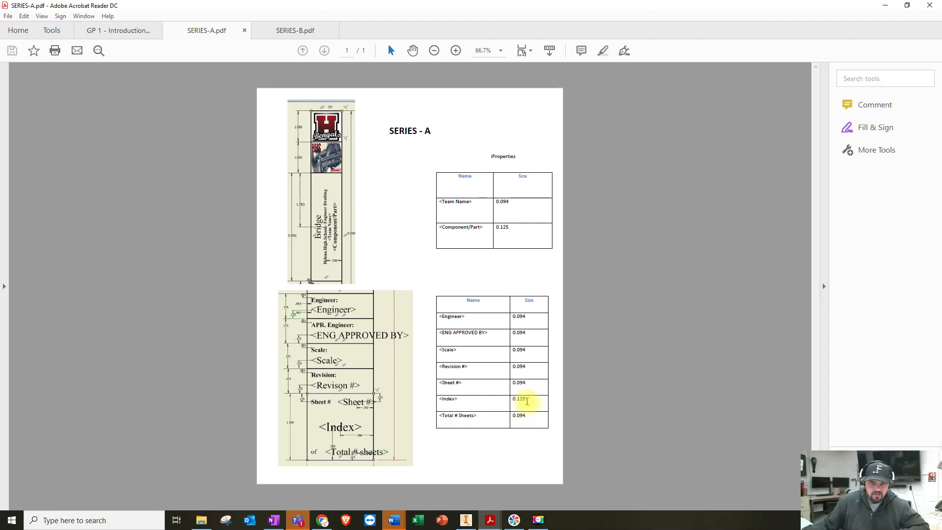
click(466, 520)
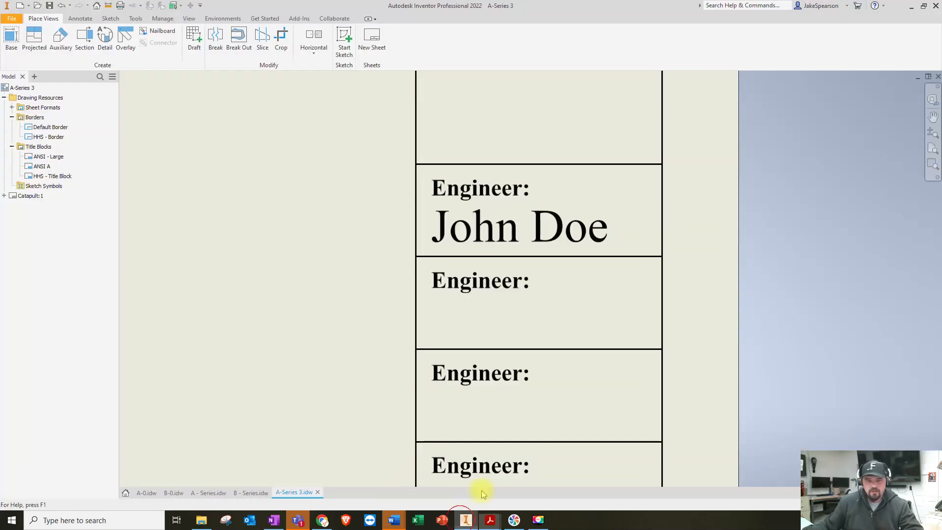
- Reopen HHS - Title Block for editing and set the <Engineer> property text to 0.094 in height with top vertical justification
click(52, 186)
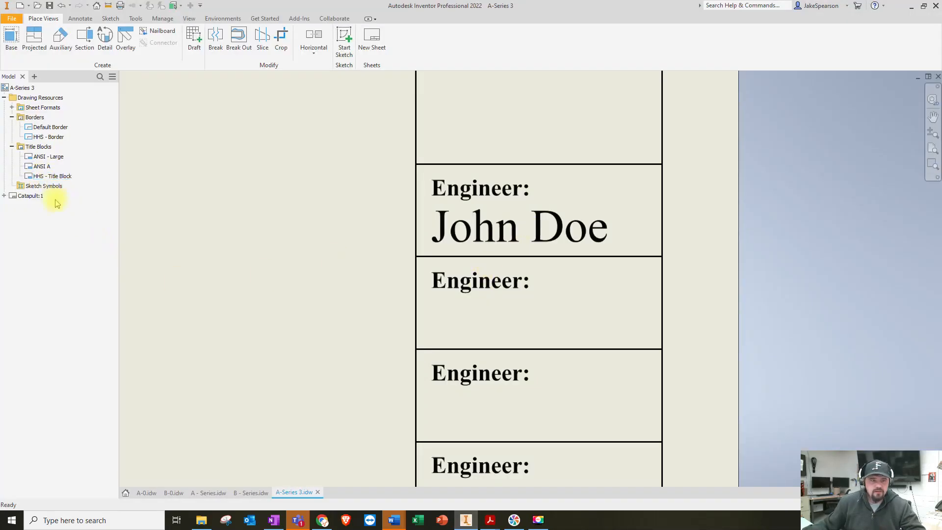
right_click(37, 176)
click(46, 213)
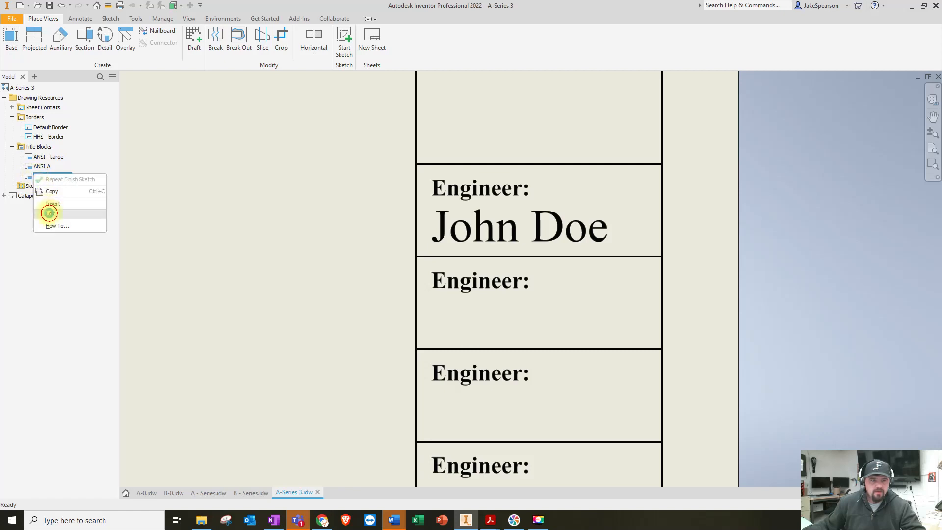
double_click(574, 248)
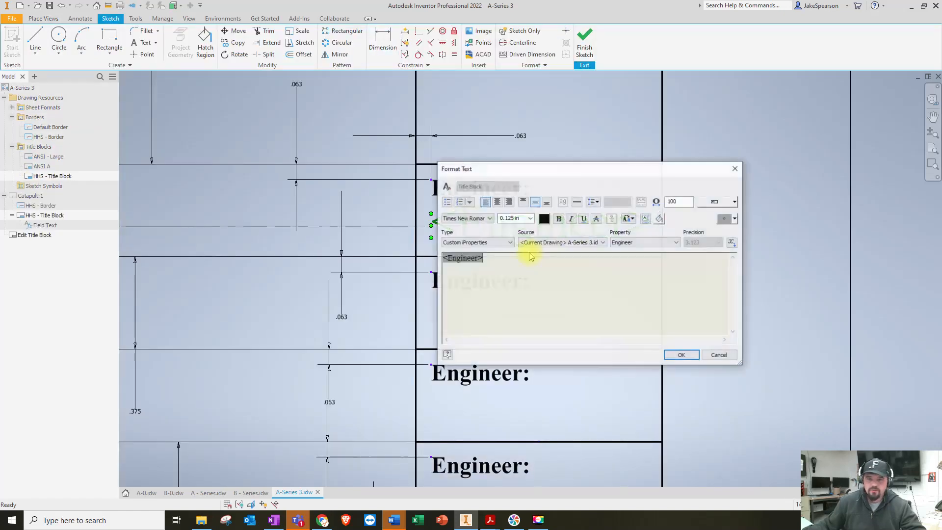
click(525, 218)
text(.094)
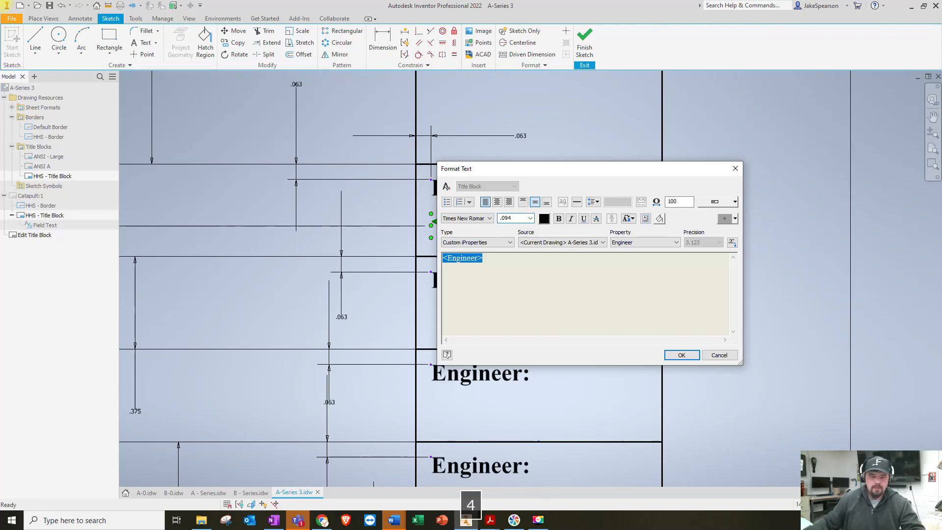
key(Tab)
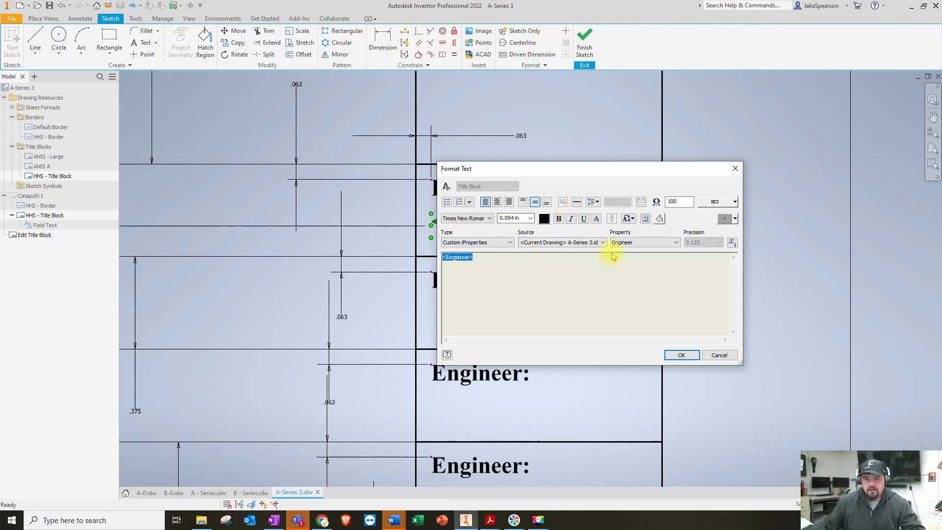
click(523, 202)
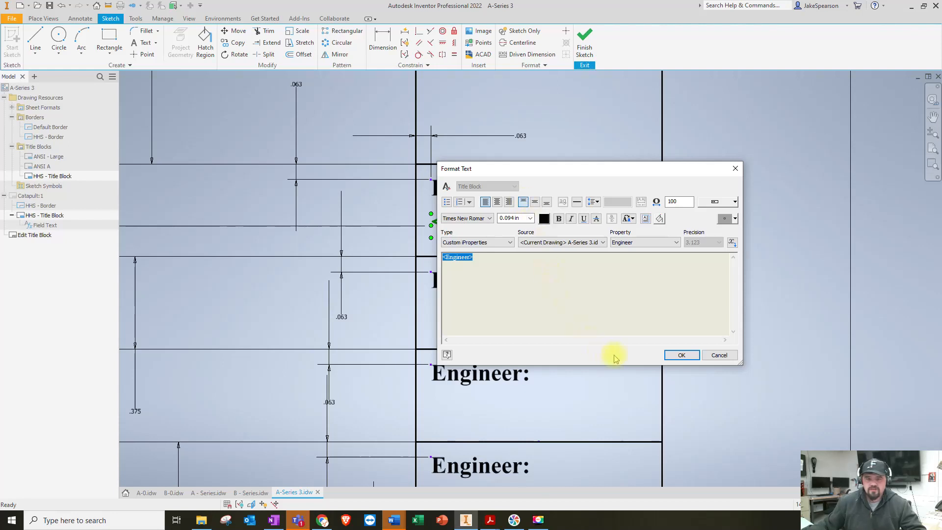
click(685, 357)
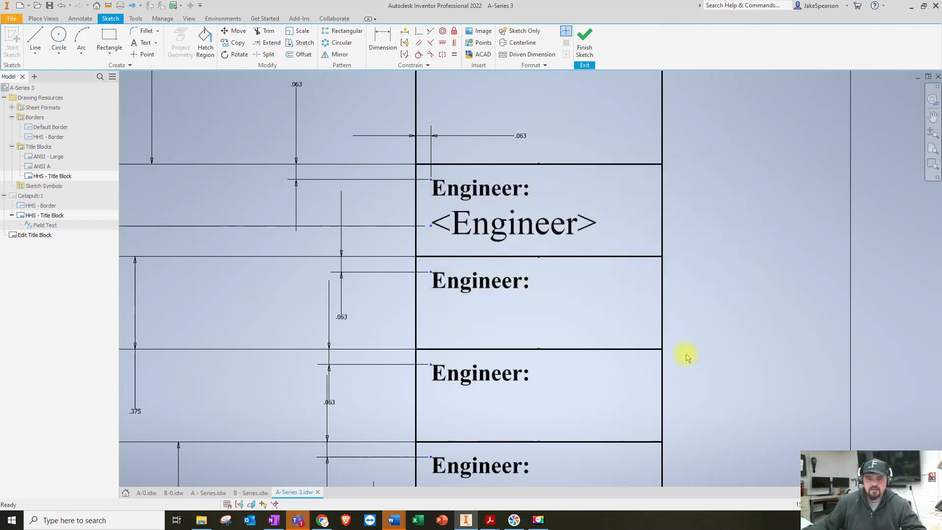
- Open the Drafting - Catapult title block in the A - Series drawing for editing and examine how its property texts are dimensioned
click(203, 493)
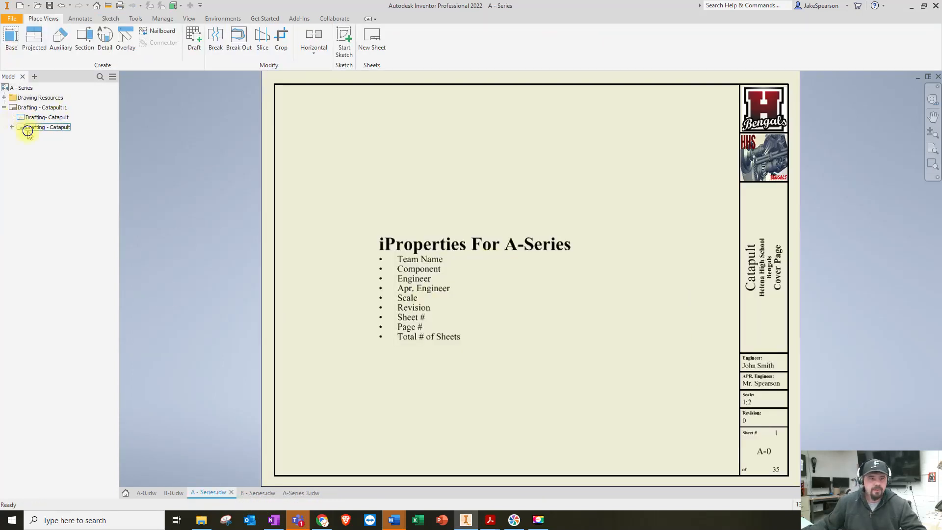
right_click(35, 129)
click(54, 161)
scroll(748, 384, up, 8)
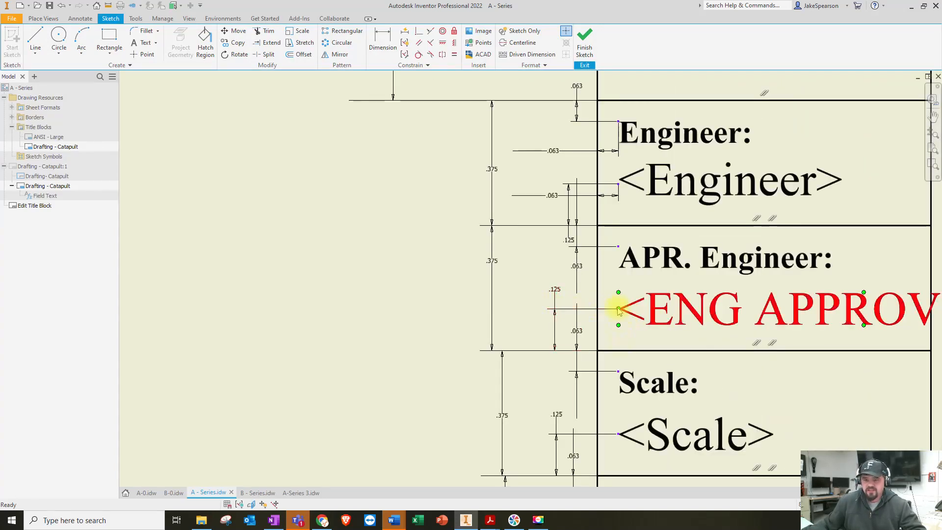
click(303, 492)
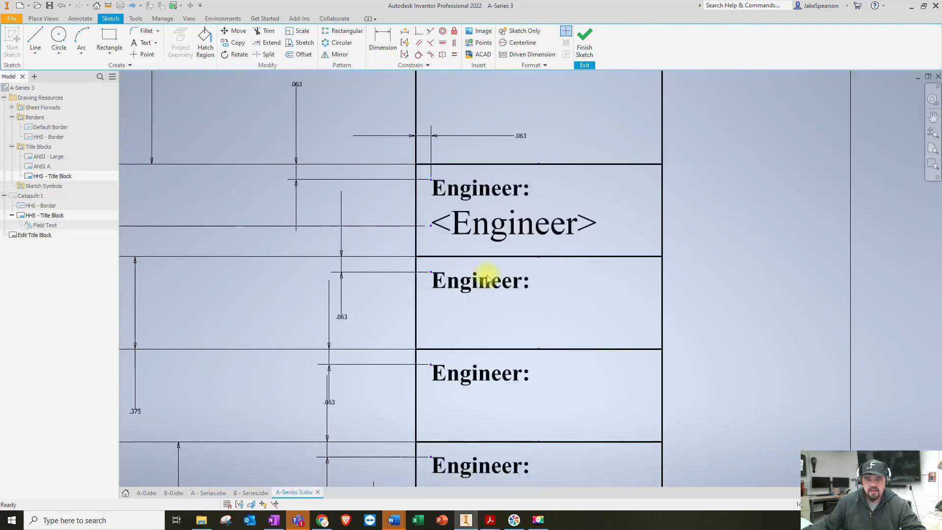
click(342, 292)
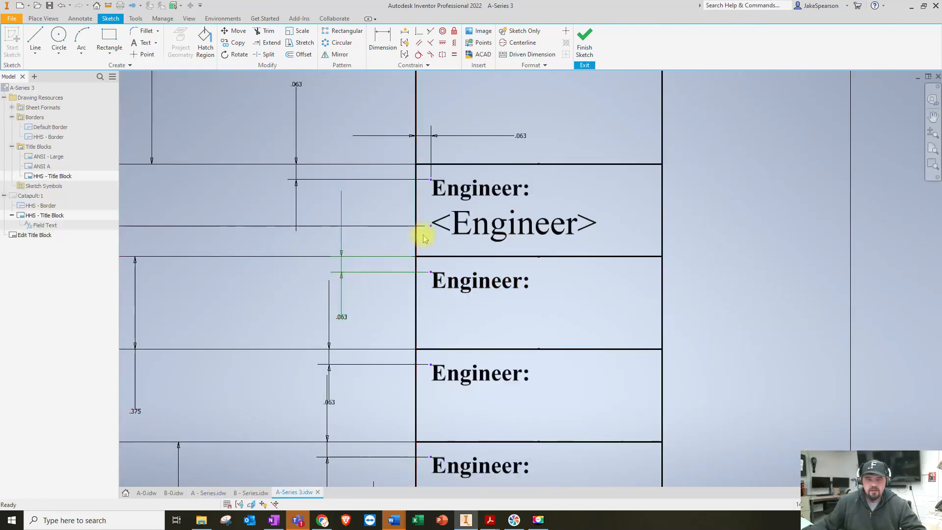
click(374, 227)
text(1/16)
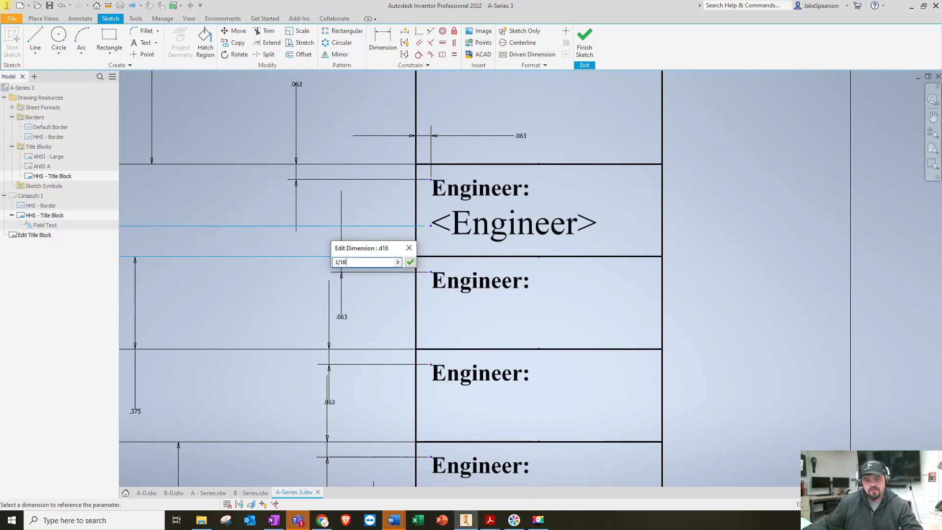
key(Escape)
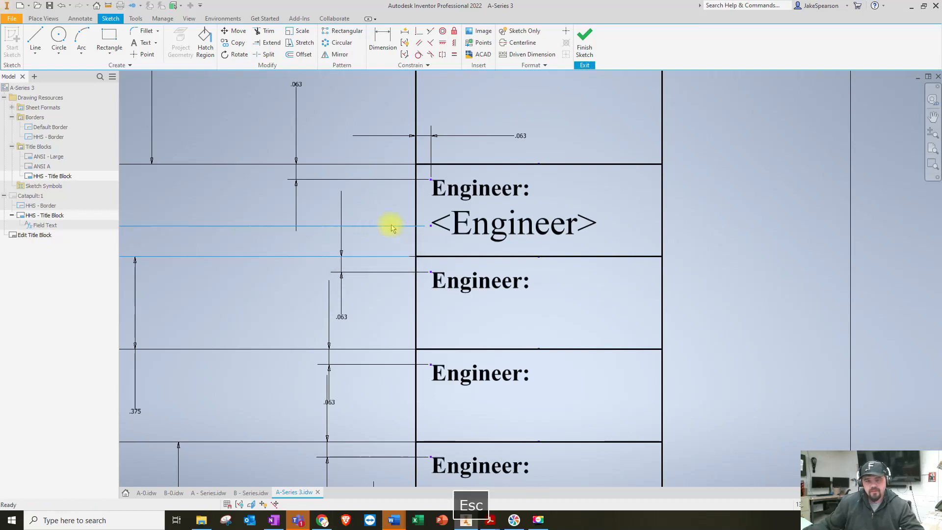
- Check the offset dimensions around the <ENG APPROVED BY> text in the A - Series drawing and return to A-Series 3
click(204, 493)
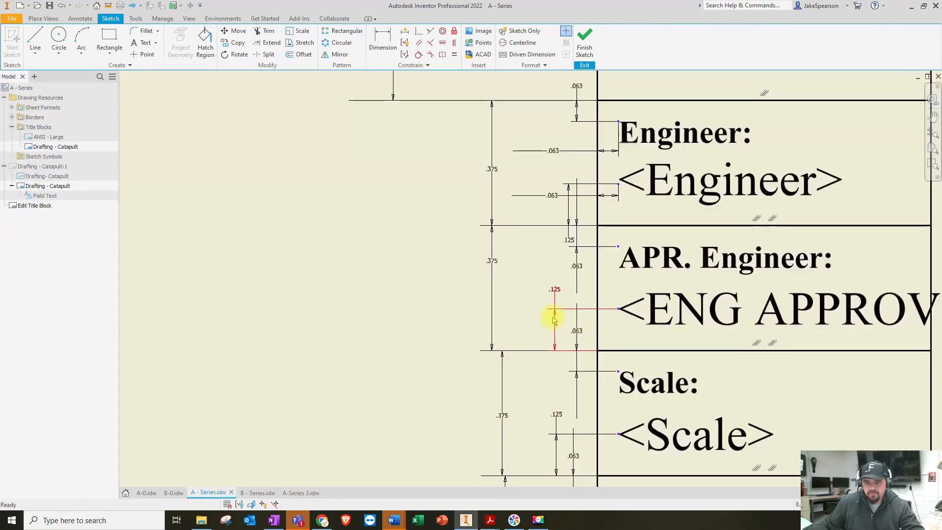
click(578, 342)
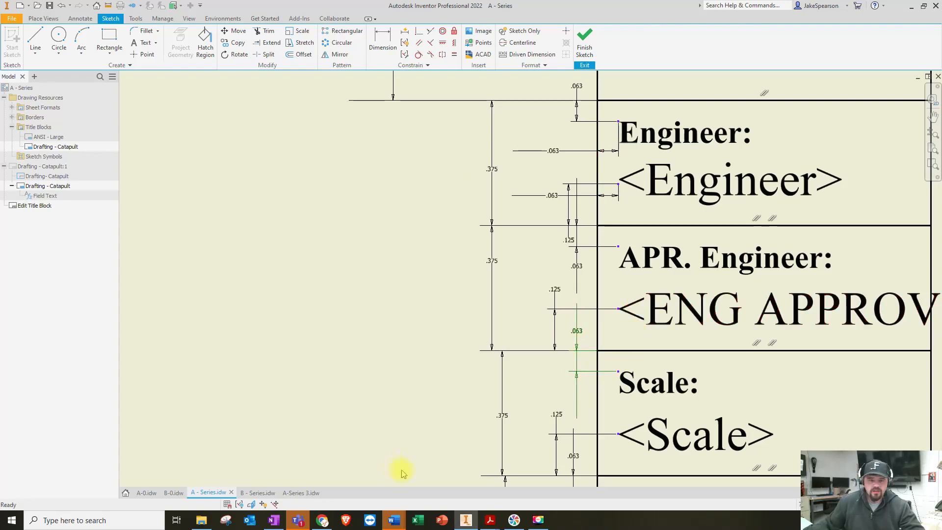
click(301, 493)
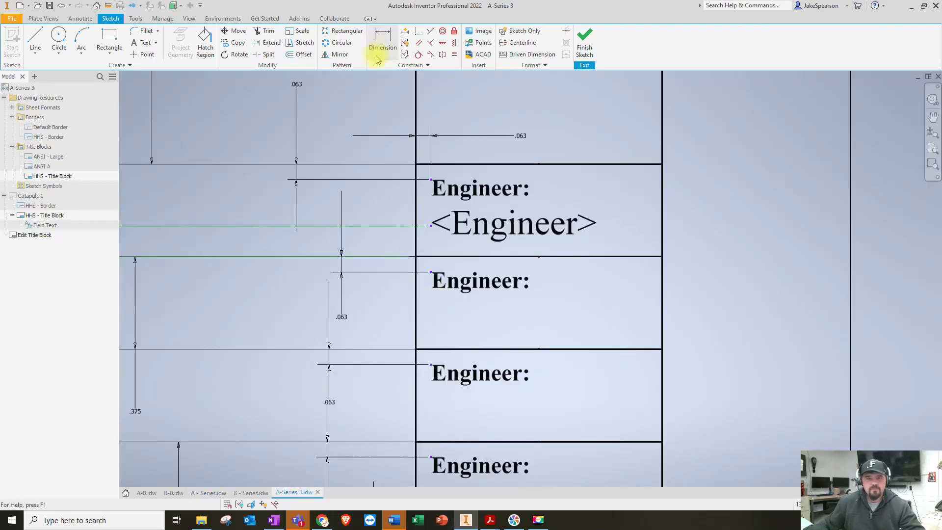
- Try to apply a vertical constraint between the anchor points of the <Engineer> text and the Engineer: label in the first small cell
click(452, 45)
click(431, 226)
click(431, 180)
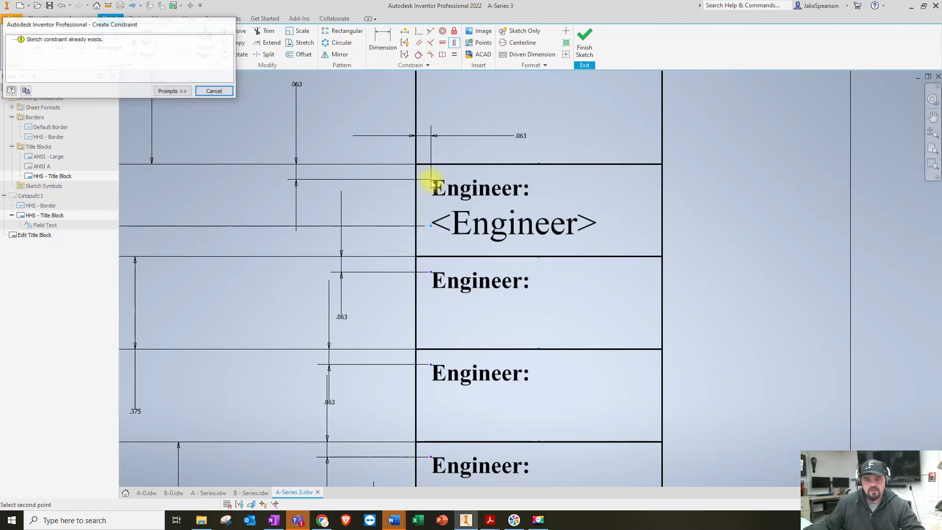
click(212, 90)
key(Escape)
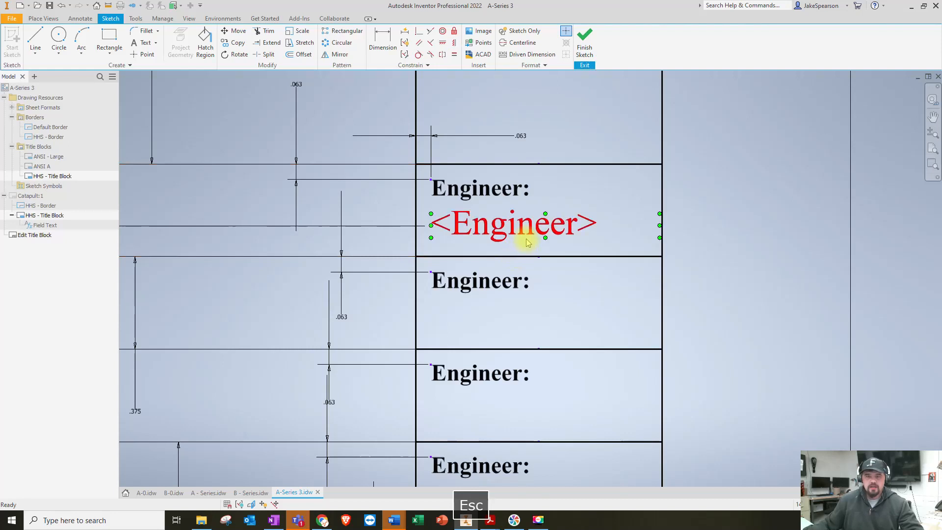
- Copy the <Engineer> property text from the first small cell into the second small cell, below its label
click(531, 236)
key(ctrl+c)
key(ctrl+v)
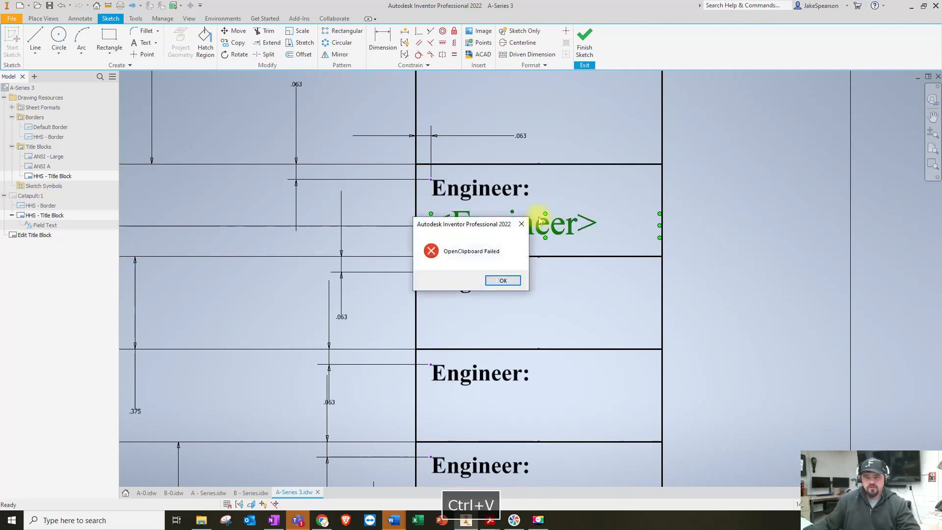
click(510, 280)
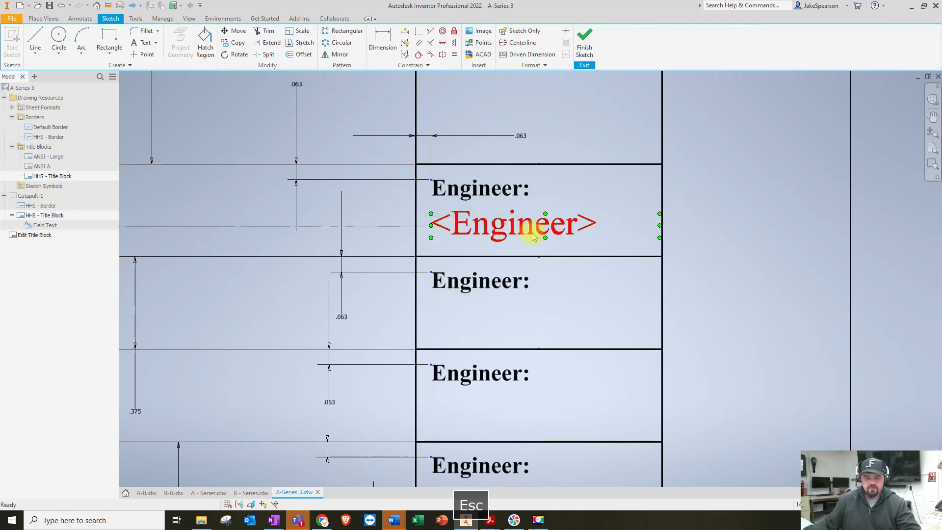
key(ctrl+c)
key(ctrl+v)
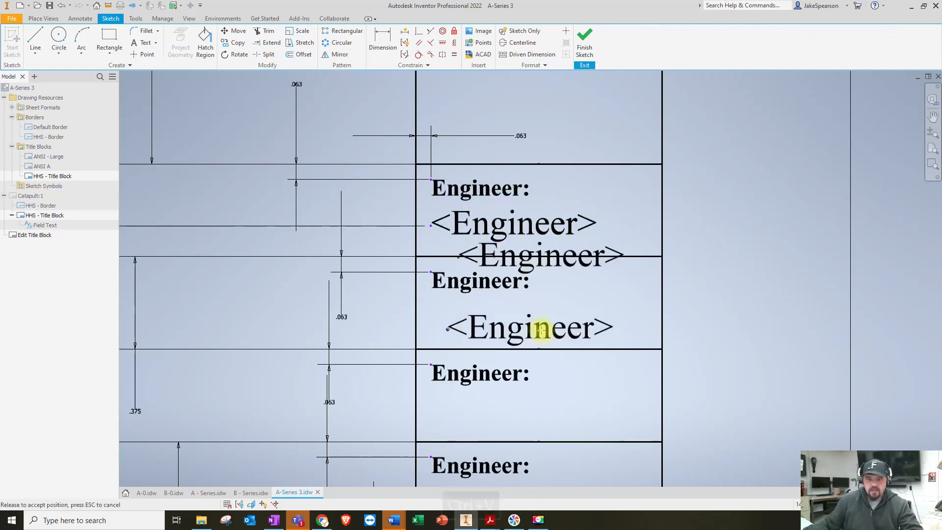
click(535, 326)
- Place further copies of the <Engineer> text in the third and fourth small cells and in the middle of the large bottom cell
key(ctrl+c)
key(ctrl+v)
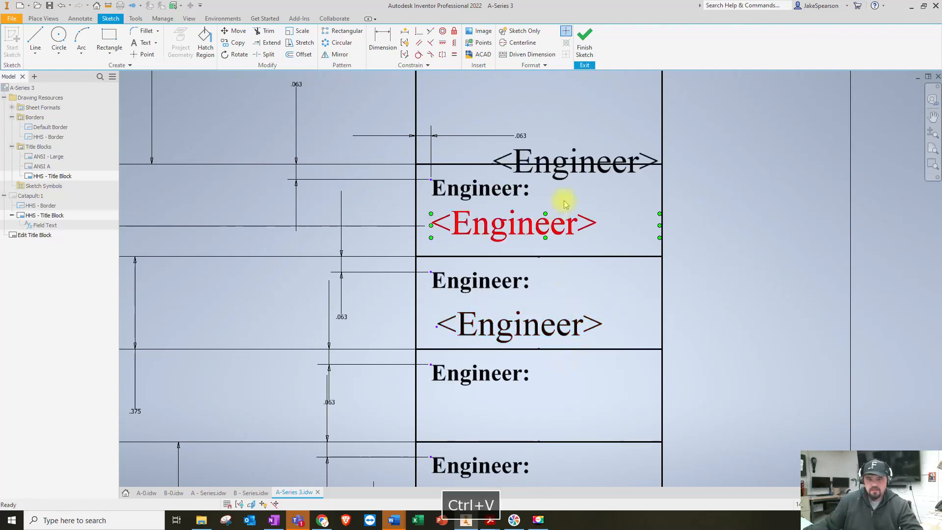
mouse_move(579, 170)
mouse_down()
mouse_move(556, 436)
mouse_move(520, 428)
mouse_move(554, 413)
mouse_up()
scroll(559, 392, down, 2)
key(ctrl+v)
drag(573, 249, 525, 466)
key(ctrl+v)
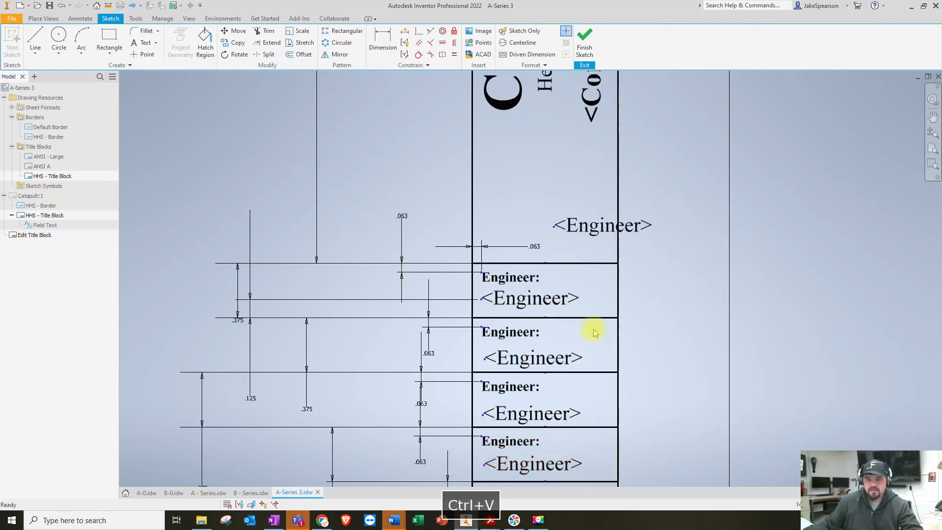
mouse_move(606, 231)
mouse_down()
mouse_move(579, 467)
mouse_move(608, 240)
mouse_move(582, 346)
mouse_up()
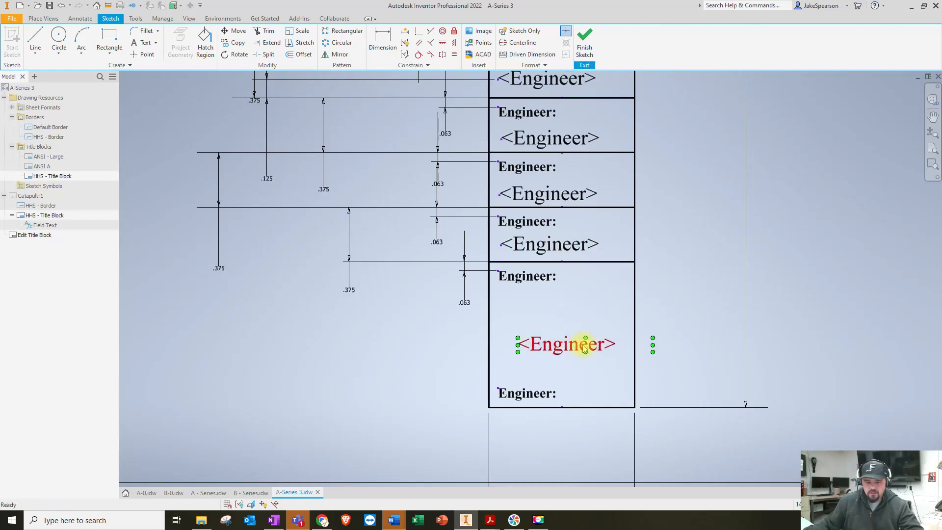
- Place two more <Engineer> copies across the large bottom cell's right edge, one near its upper label and one near its lower label
key(ctrl+c)
key(ctrl+v)
scroll(609, 307, down, 5)
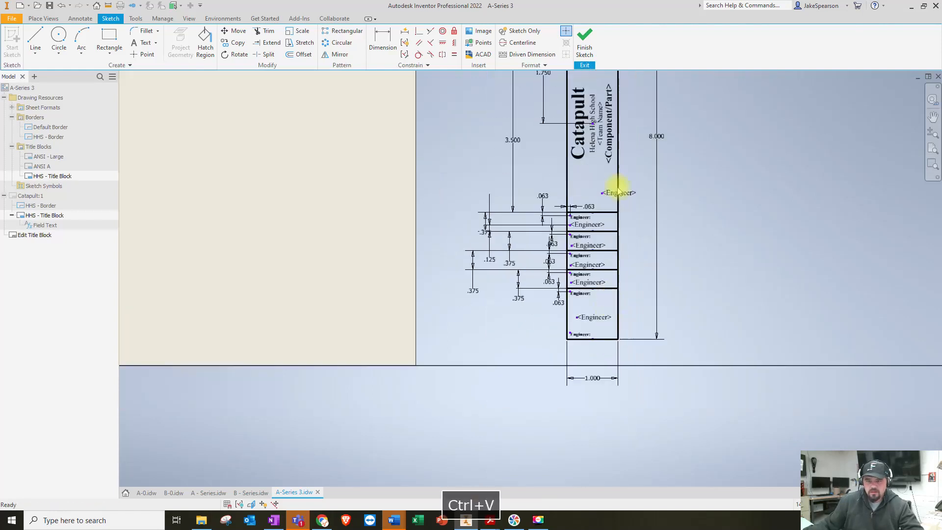
click(626, 193)
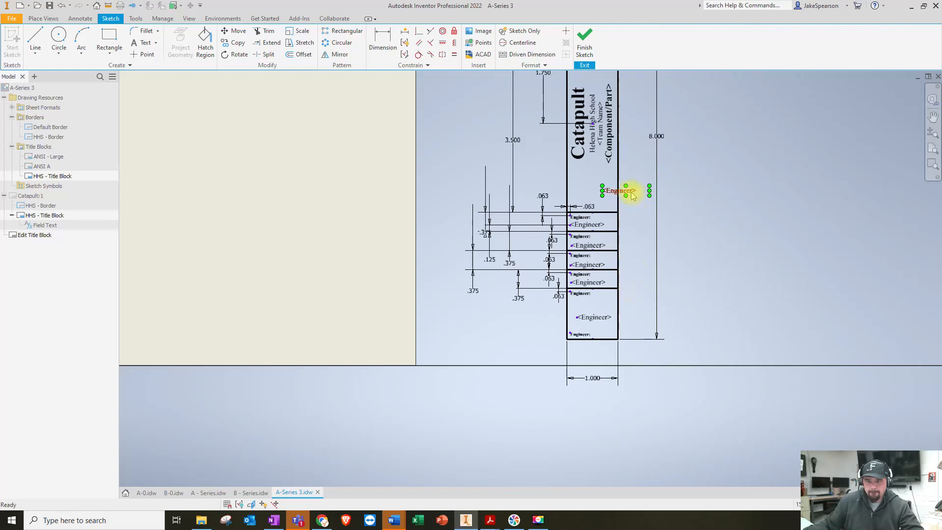
key(ctrl+z)
drag(629, 192, 639, 301)
key(ctrl+c)
key(ctrl+v)
scroll(645, 295, up, 3)
scroll(645, 295, down, 6)
drag(637, 295, 632, 398)
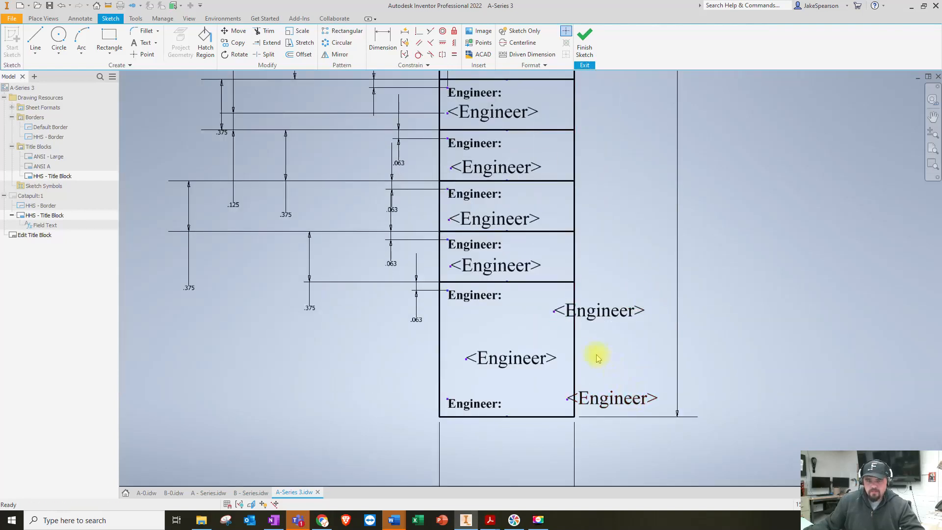
- Align the <Engineer> texts in the second, third and fourth small cells under their labels with vertical constraints between the anchor points
click(510, 305)
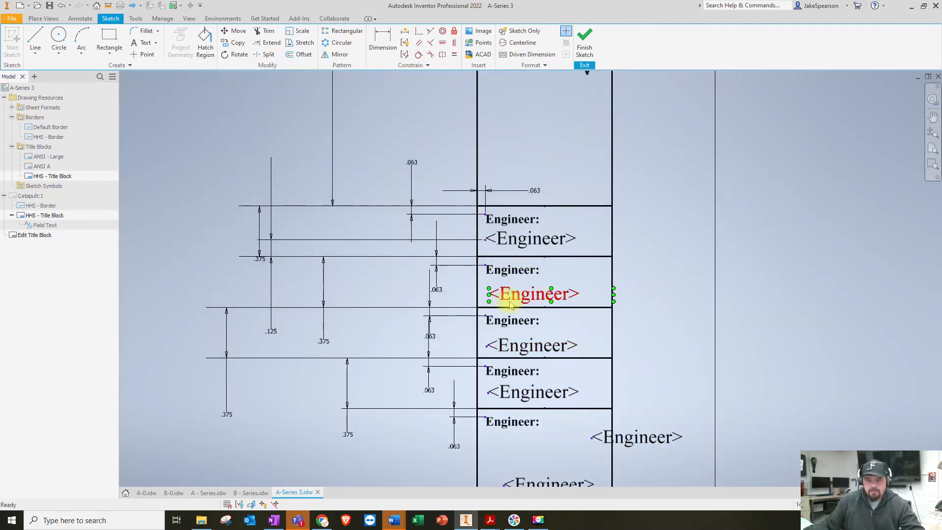
key(Escape)
click(452, 43)
click(488, 295)
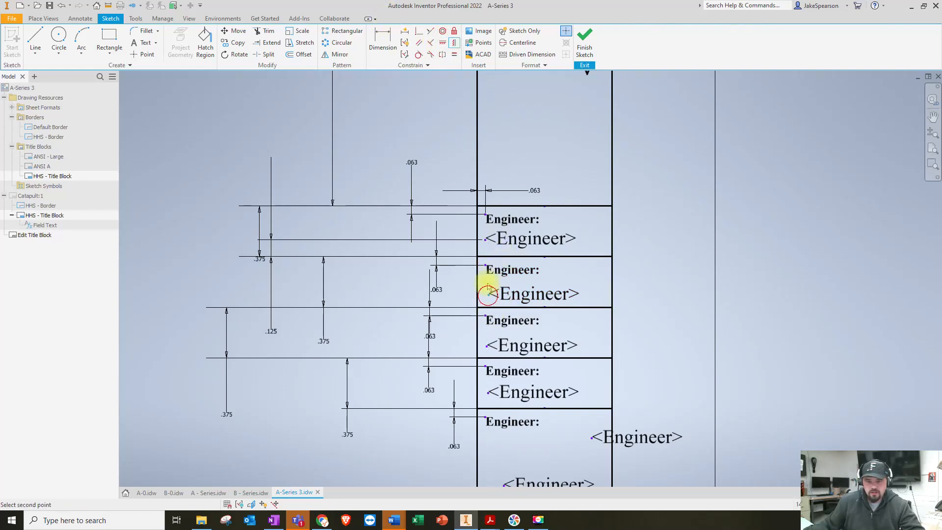
click(486, 265)
click(487, 346)
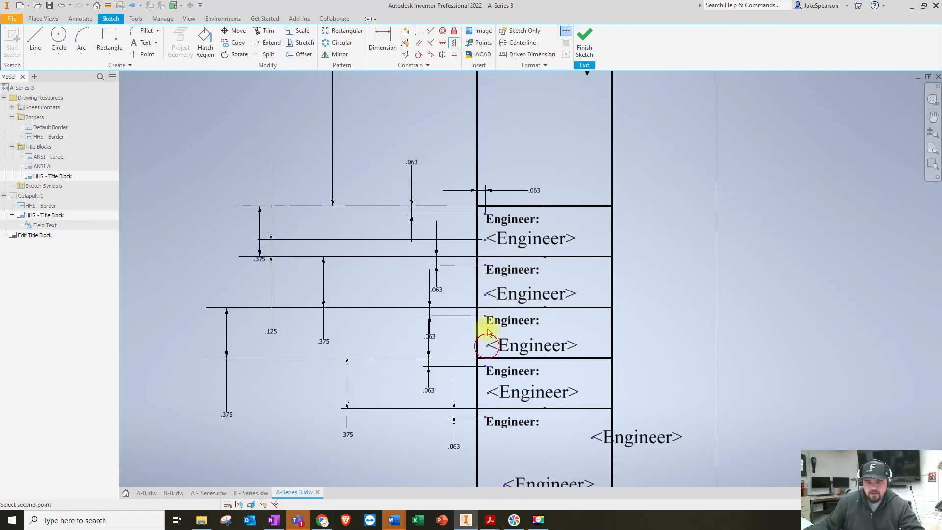
click(486, 316)
click(488, 393)
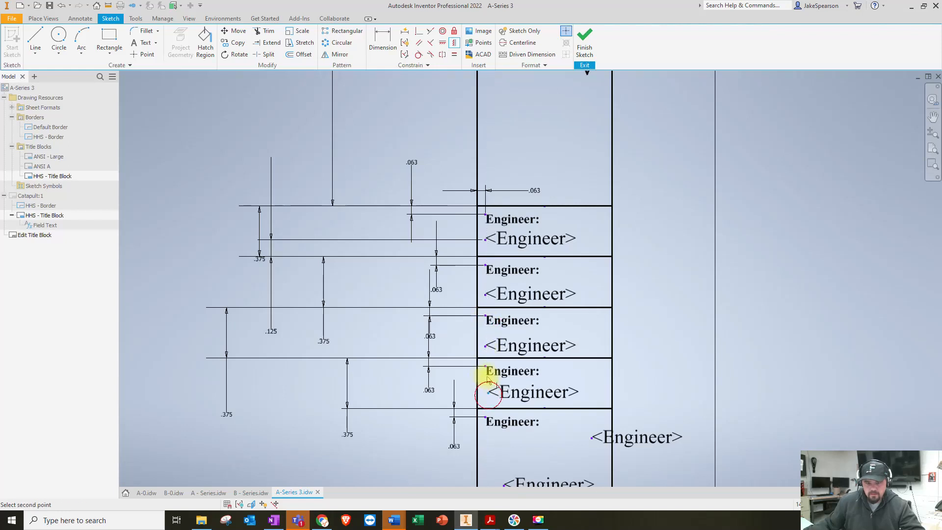
click(487, 368)
- Dimension the second small cell's <Engineer> anchor point 0.125 in above the cell's bottom line
middle_drag(484, 393, 484, 371)
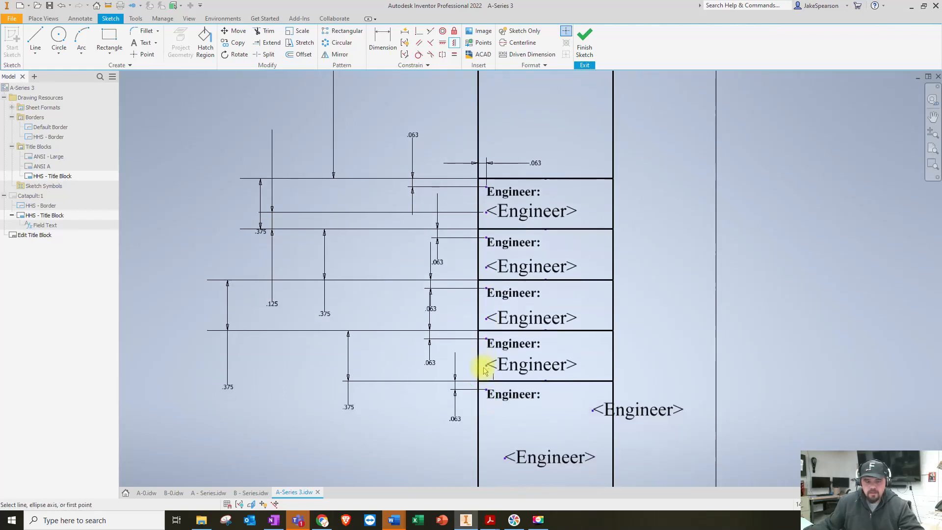
click(383, 42)
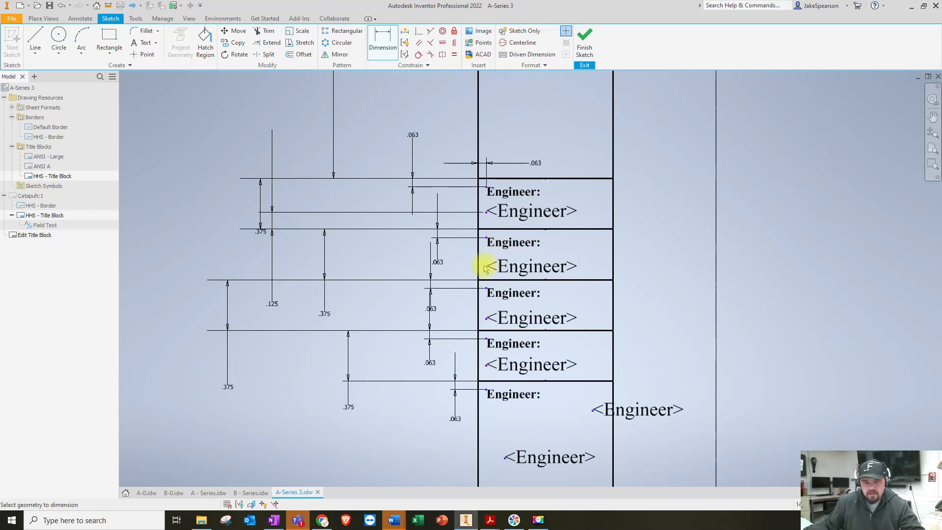
click(493, 280)
click(487, 267)
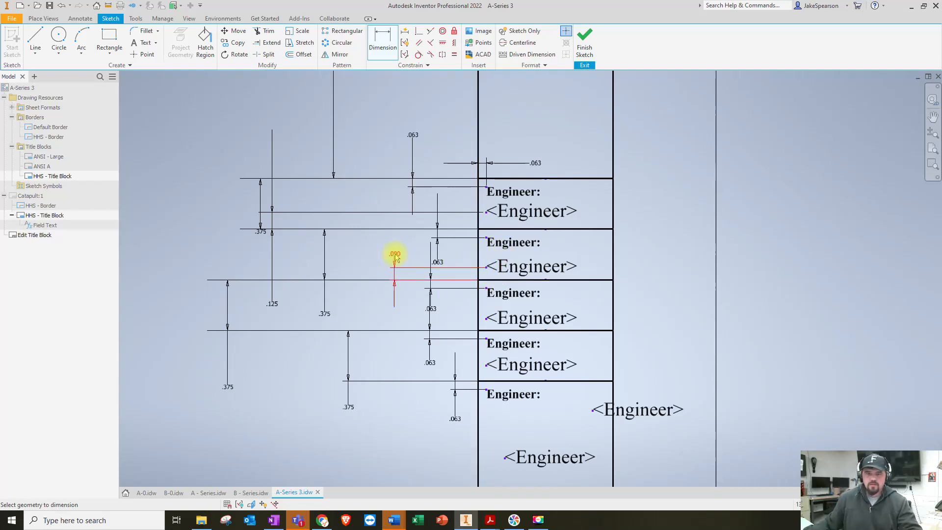
click(396, 259)
text(.125)
key(Return)
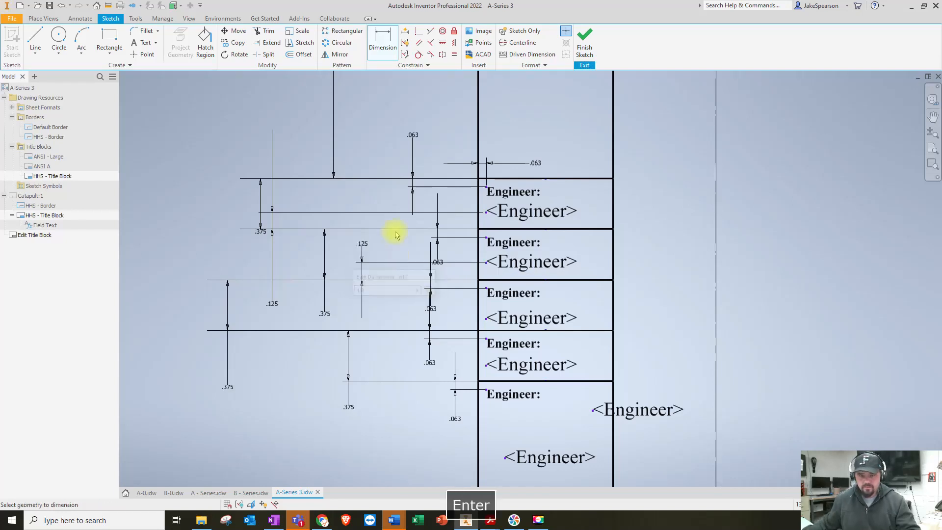
- Dimension the third small cell's <Engineer> anchor point 0.125 in above the cell's bottom line
click(486, 318)
click(494, 331)
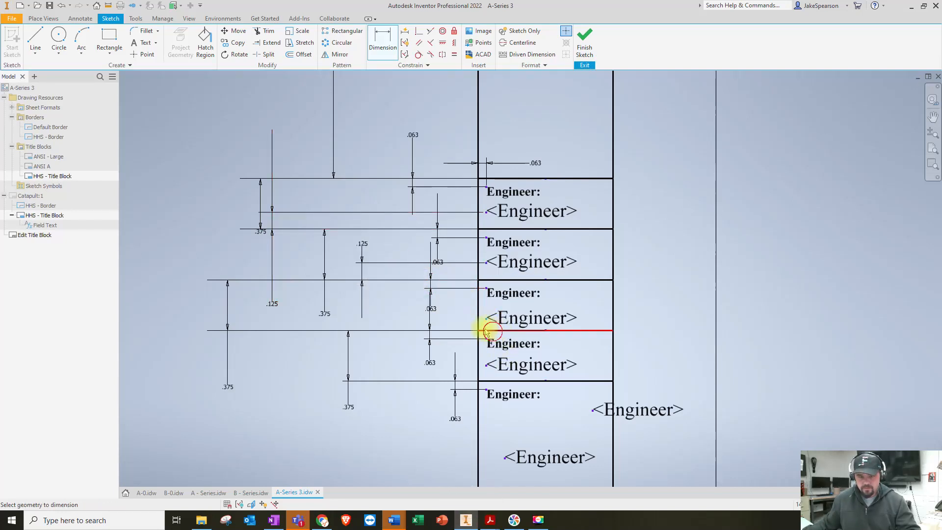
click(396, 296)
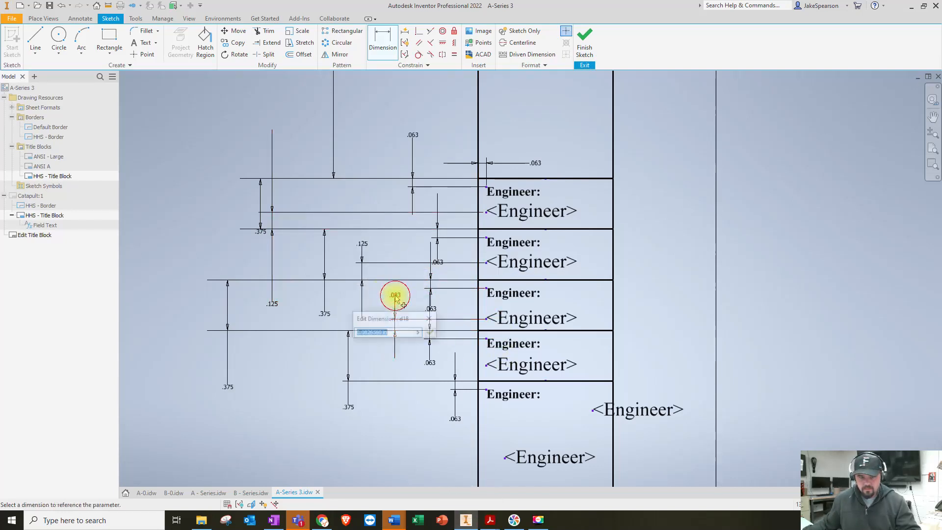
text(.125)
key(Return)
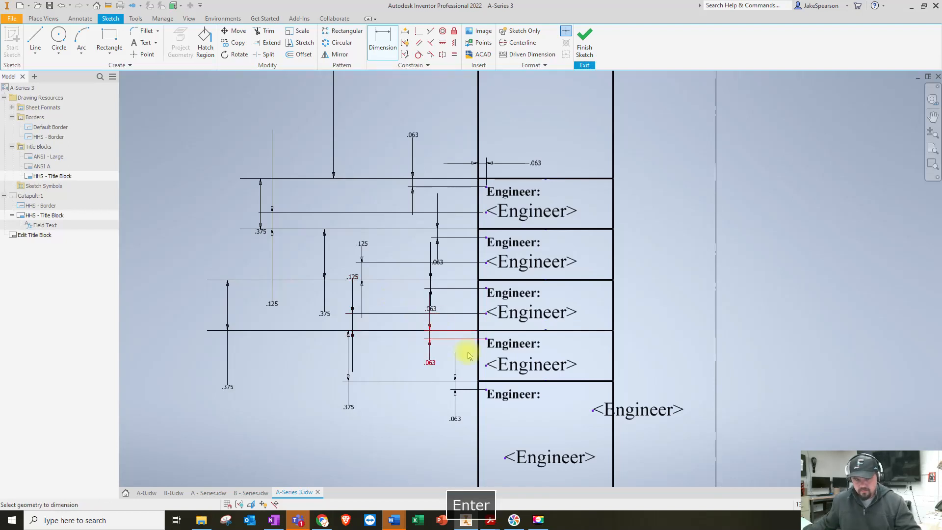
- Dimension the fourth small cell's <Engineer> anchor point 0.125 in above the cell's bottom line
click(486, 366)
click(491, 381)
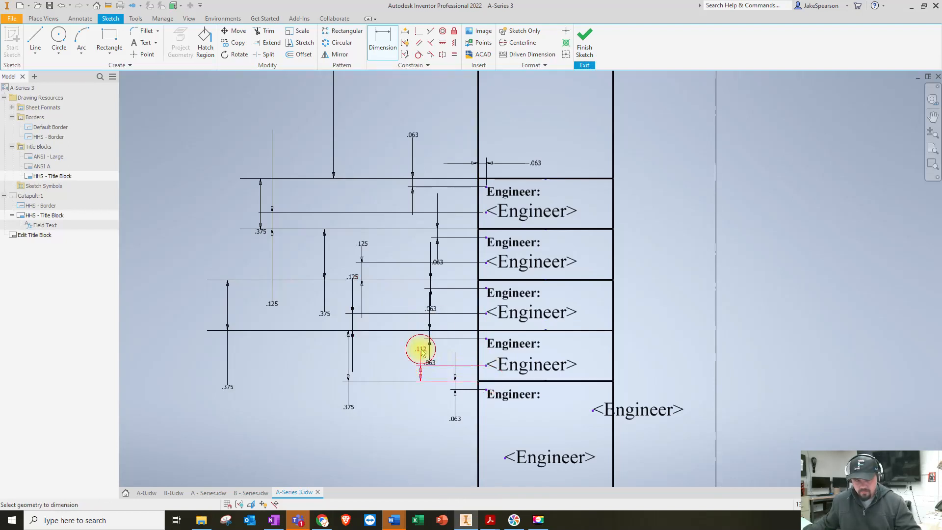
click(421, 351)
text(125)
key(Return)
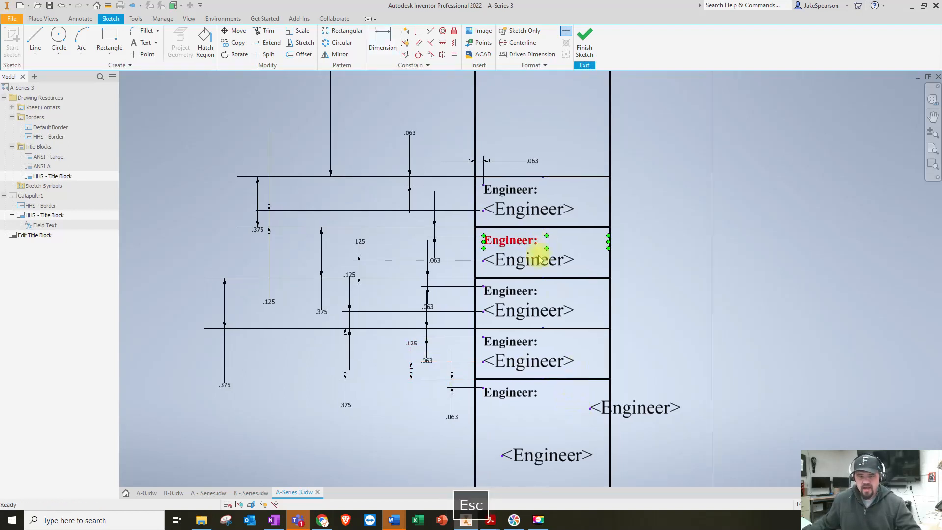
- Replace the <Engineer> property in the second small cell's text with the custom iProperty APR. Engineer
double_click(544, 262)
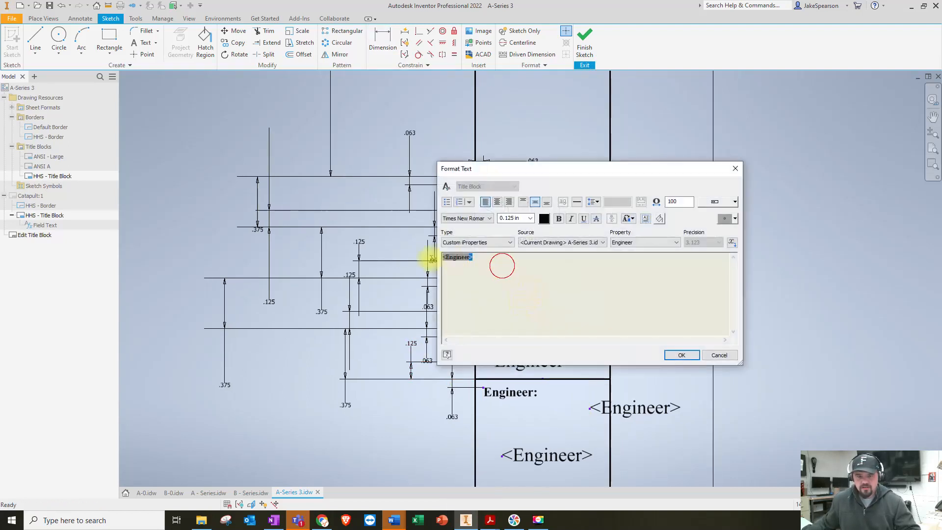
click(633, 243)
click(634, 249)
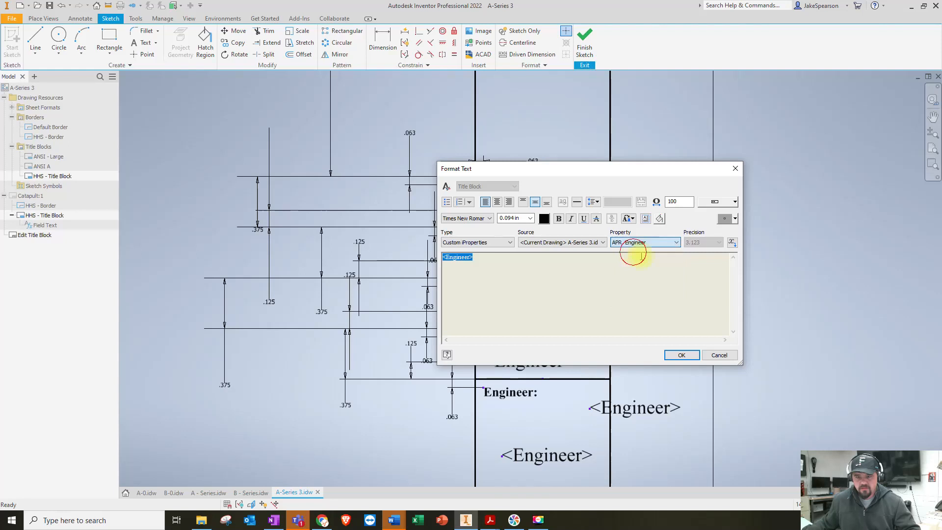
click(732, 243)
click(684, 355)
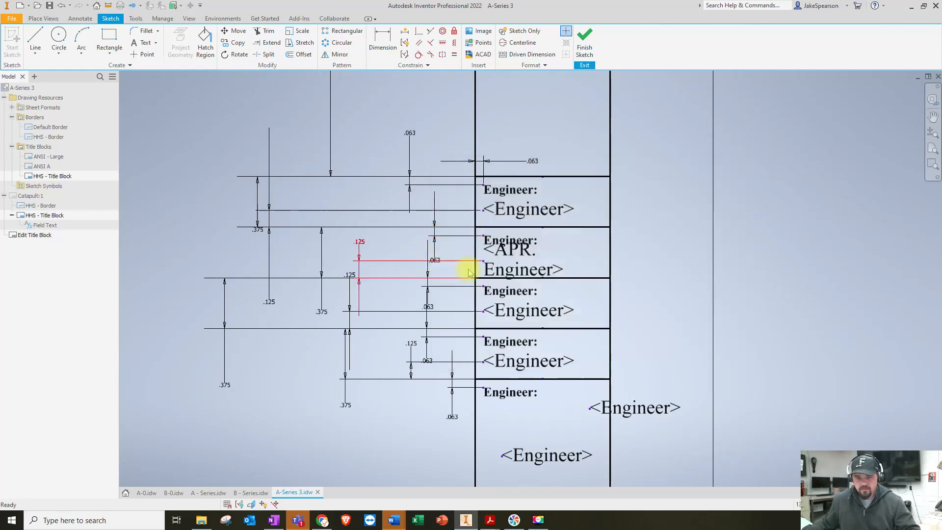
click(551, 267)
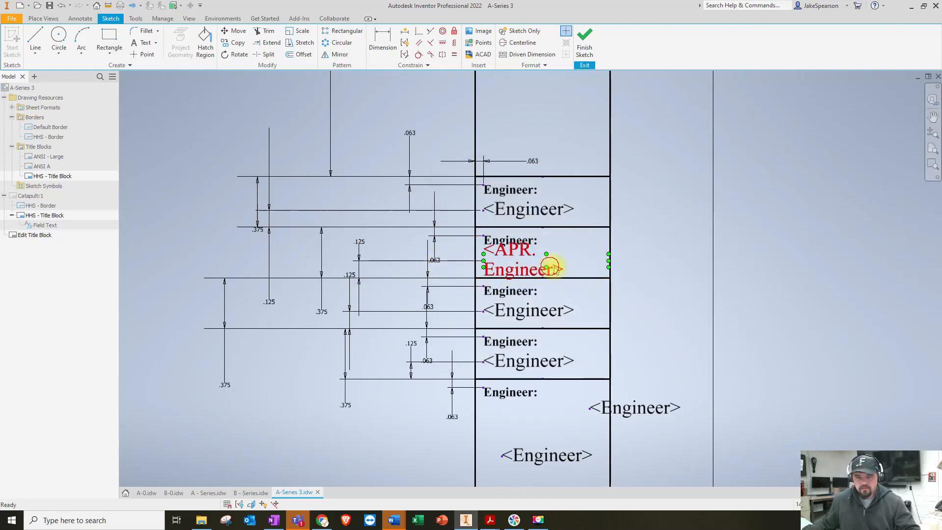
click(608, 263)
drag(552, 270, 604, 262)
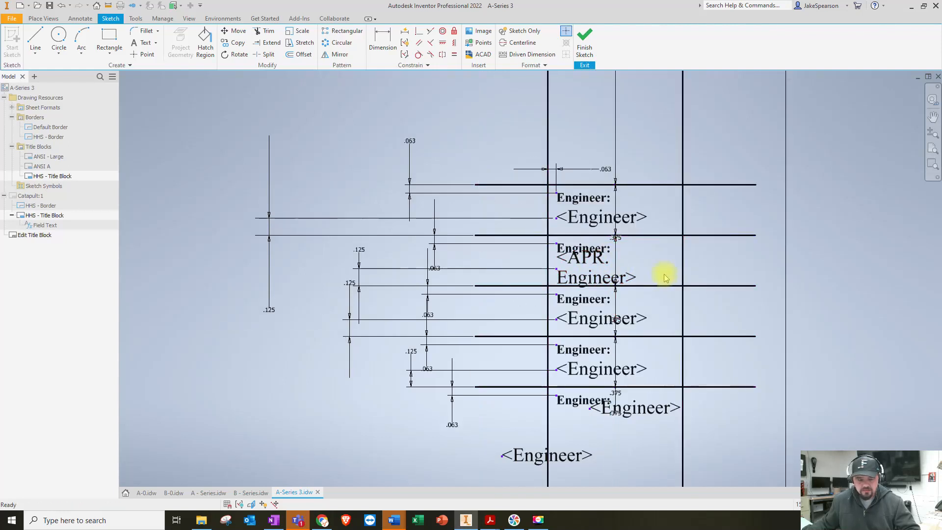
key(ctrl+z)
- Widen the <APR. Engineer> text box beyond the cell's right edge so the property fits on one line
click(554, 273)
drag(607, 263, 675, 261)
double_click(536, 313)
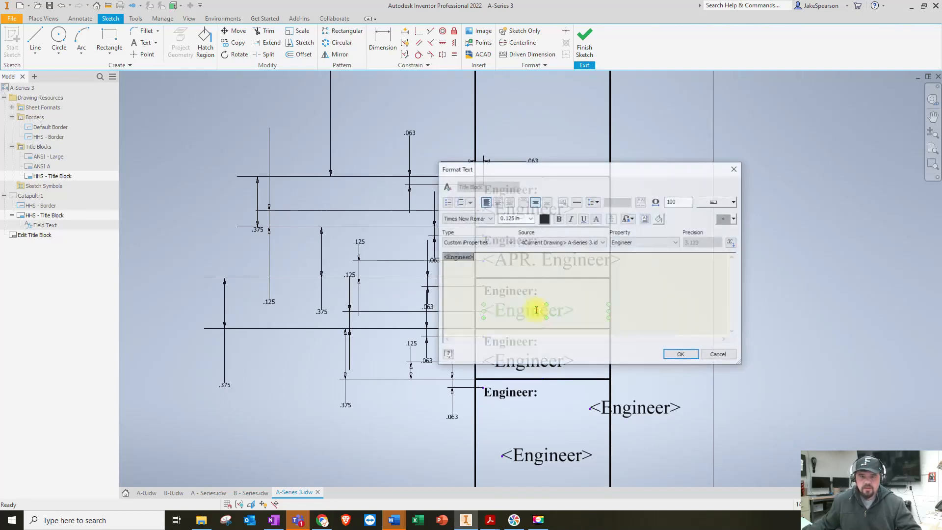
click(706, 358)
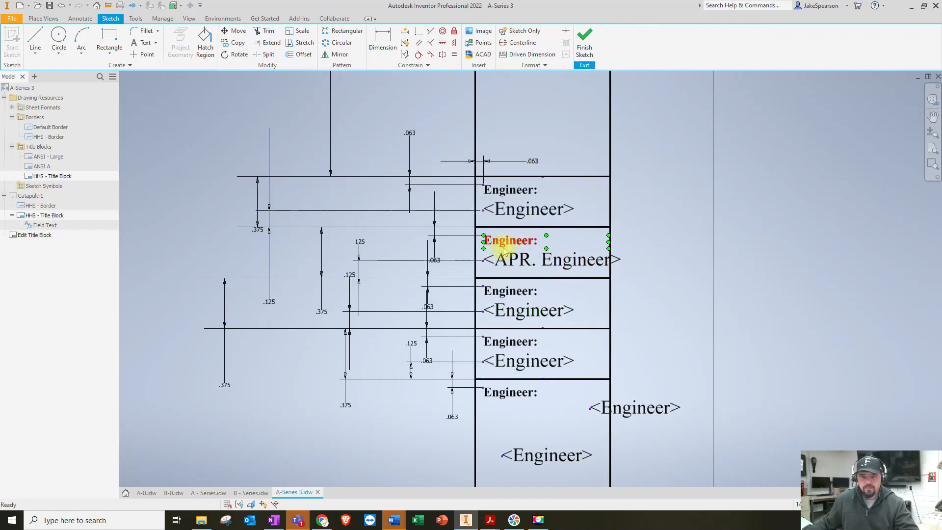
- Change the second small cell's label to "APR. Engineer:"
double_click(493, 241)
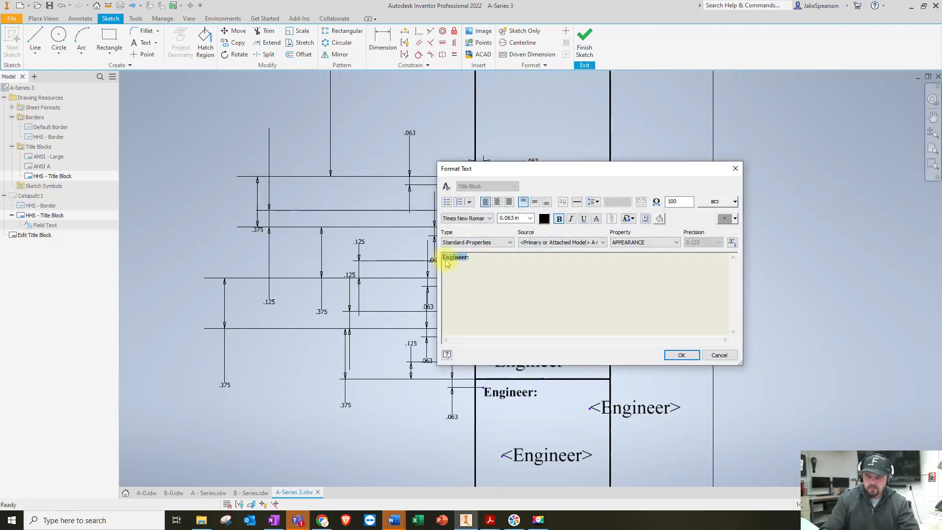
key(Left)
text(APR)
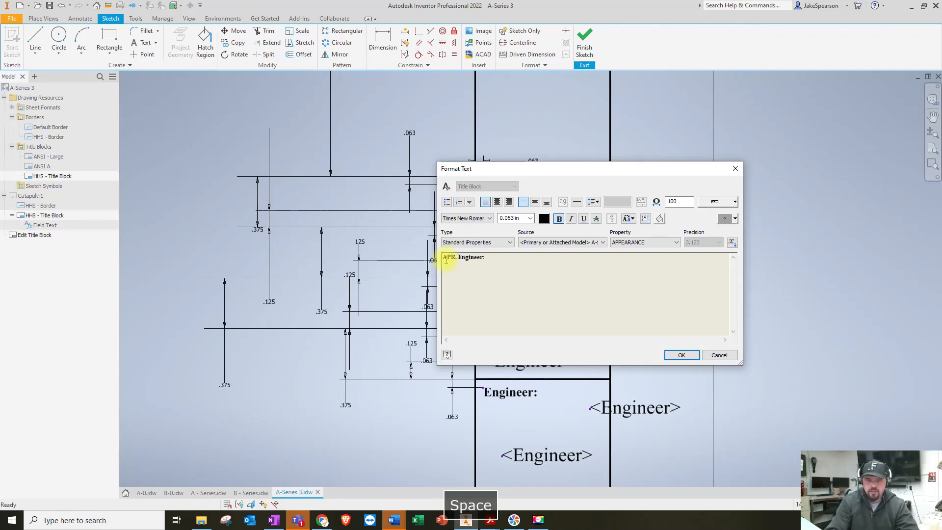
key(Return)
key(BackSpace)
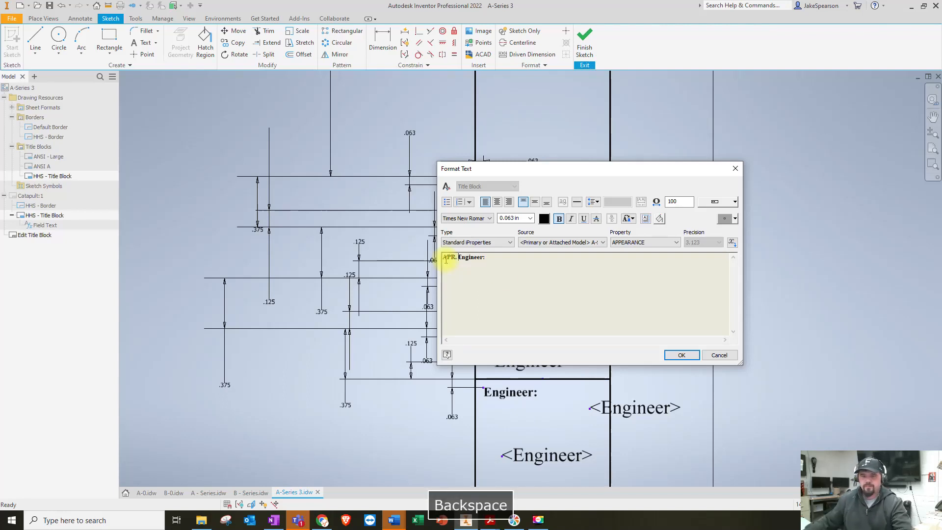
click(677, 356)
- Change the third small cell's label to "Scale:"
click(510, 289)
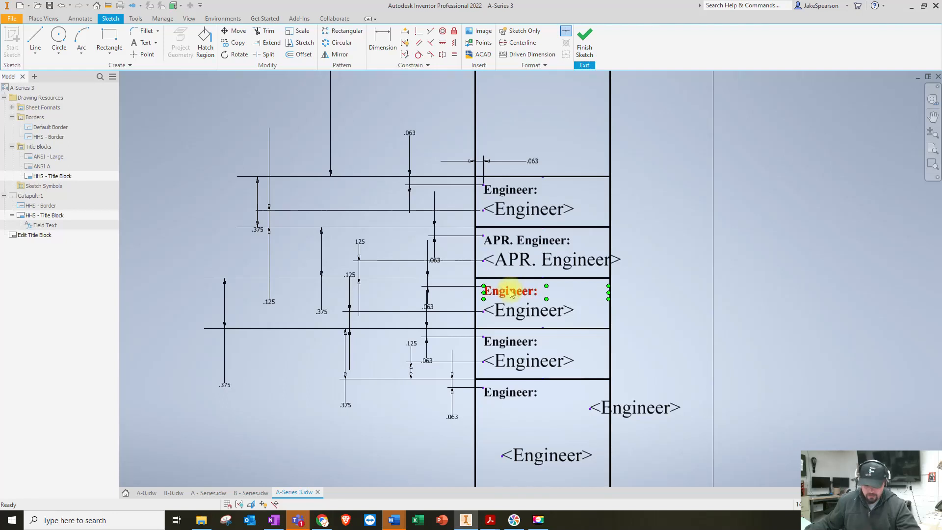
double_click(511, 292)
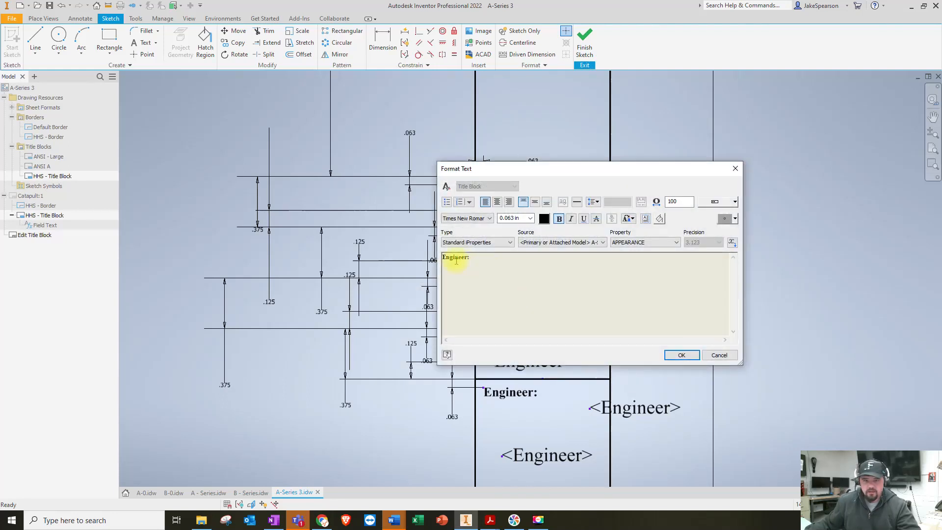
text(Scale)
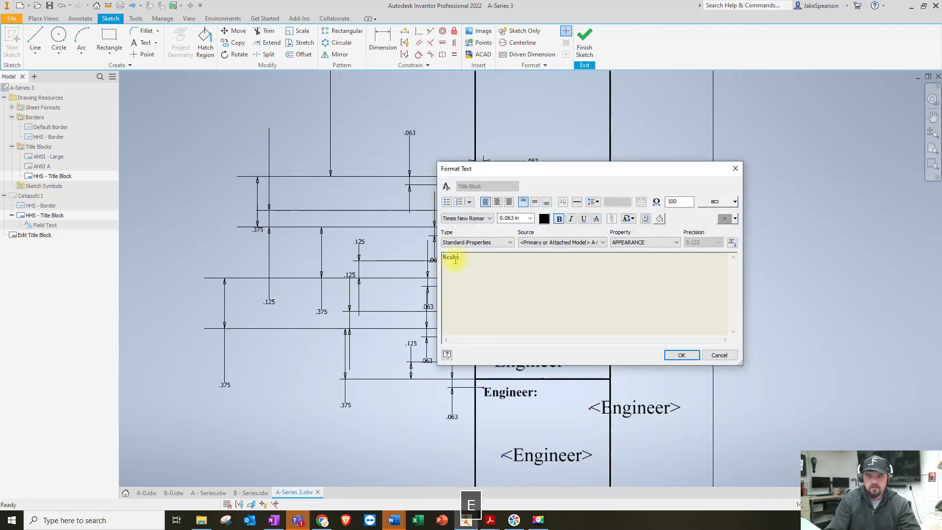
text(:)
click(682, 355)
- Change the fourth small cell's label to "Revisions:"
click(508, 344)
double_click(508, 342)
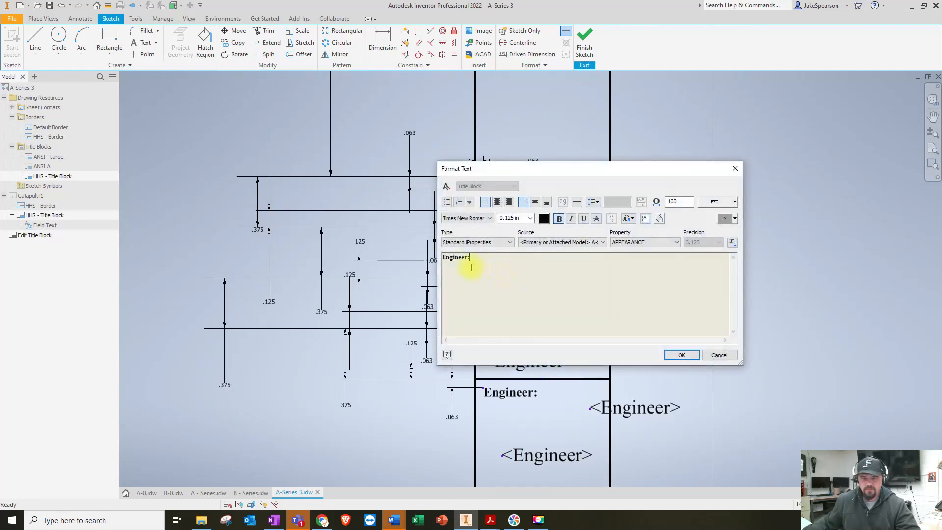
text(Revis)
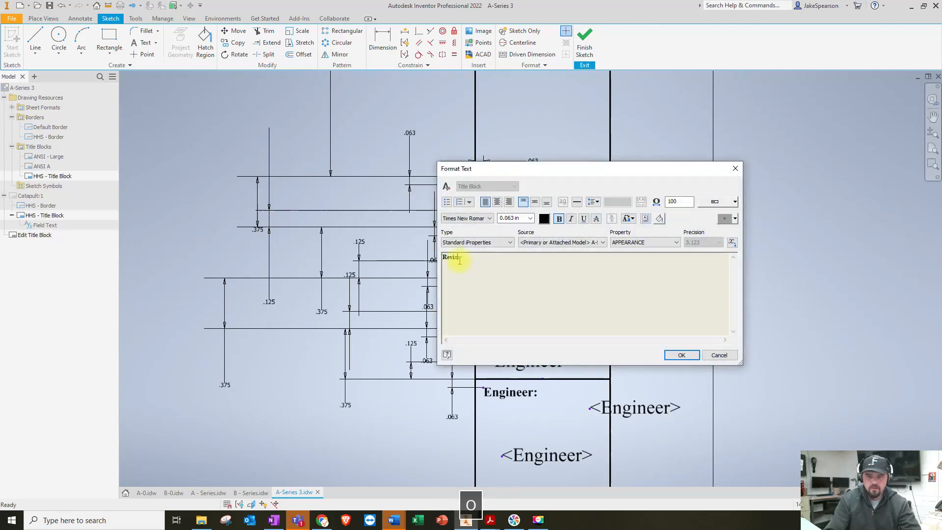
text(o)
key(BackSpace)
text(i)
key(BackSpace)
text(ions:)
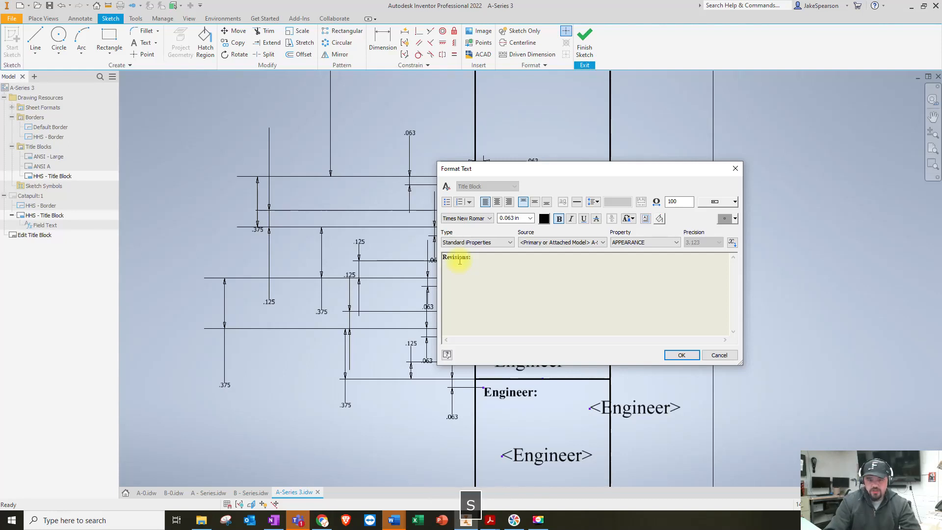
key(BackSpace)
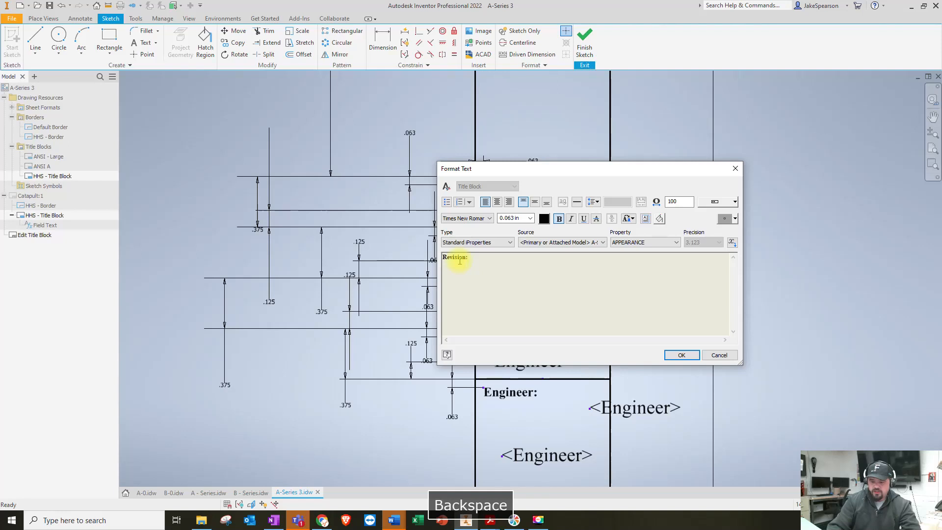
text(s)
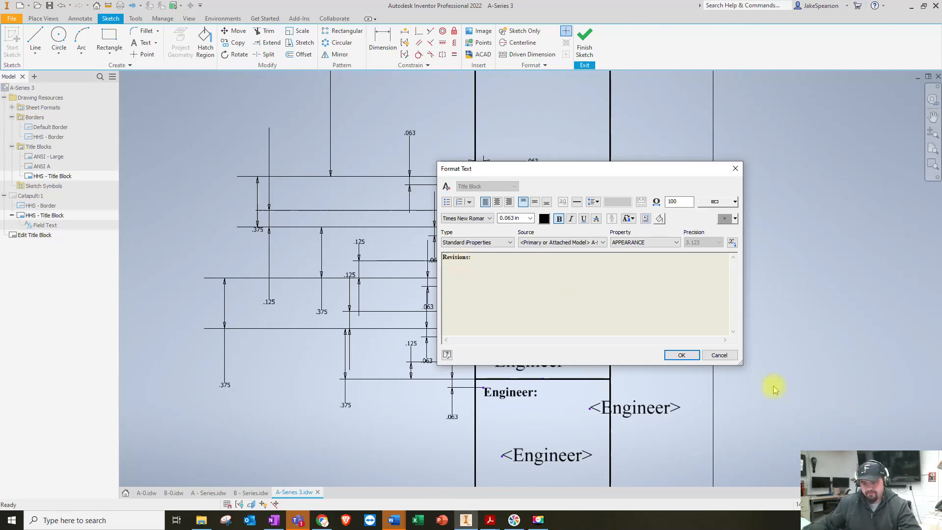
click(681, 355)
- Change the upper label of the large bottom cell to "Sheet #:"
click(509, 396)
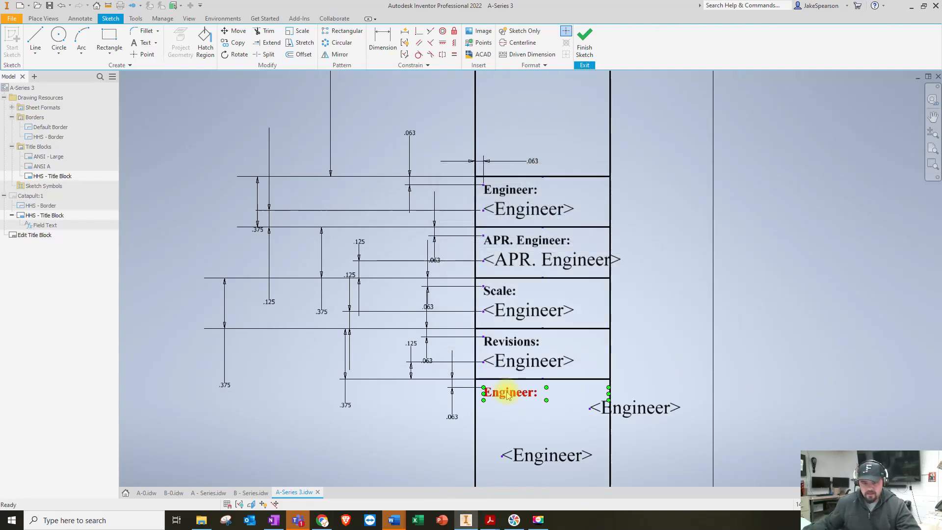
double_click(508, 396)
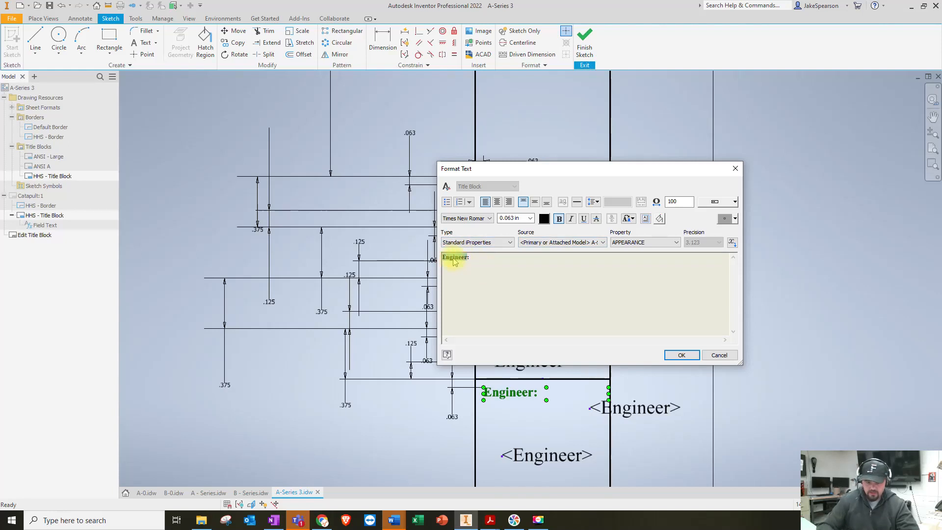
text(Sheet #:)
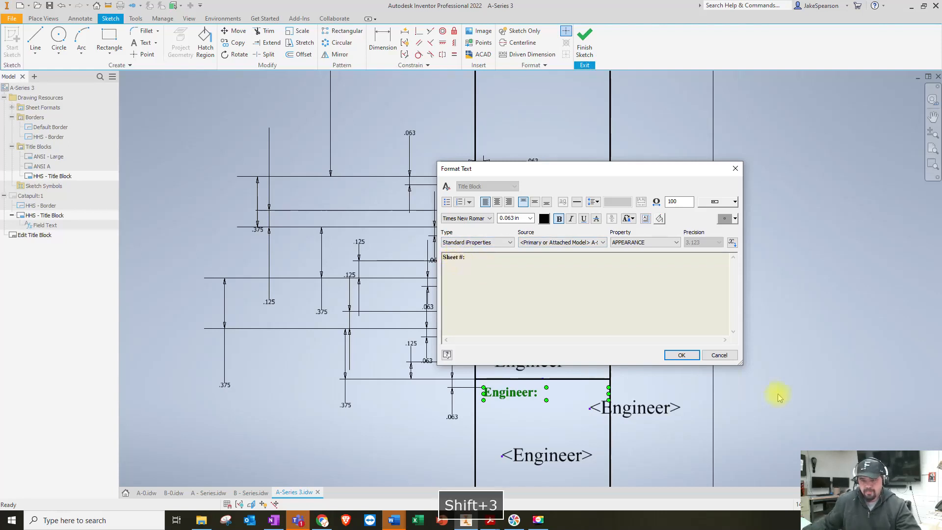
click(682, 355)
- Change the lower label of the large bottom cell to "of:"
double_click(500, 376)
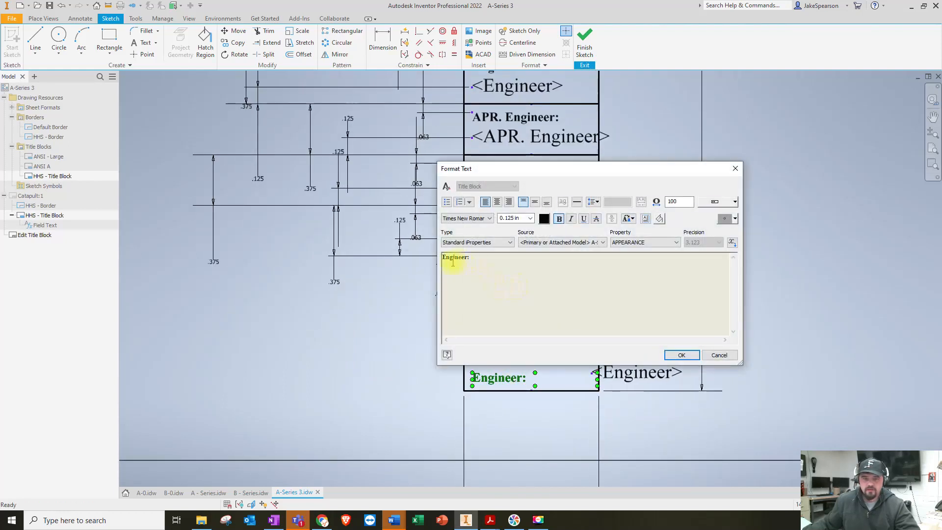
double_click(454, 259)
text(of:)
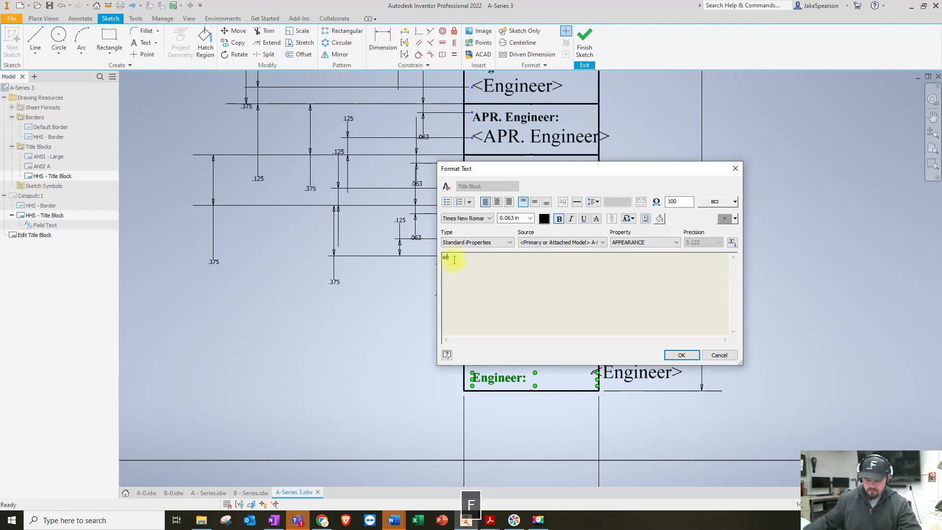
click(681, 356)
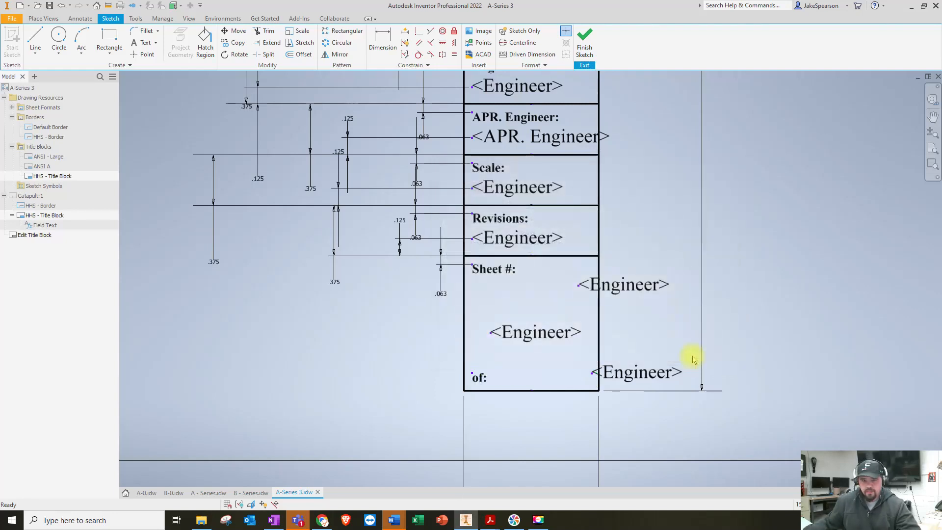
- Replace the property text under the "Scale:" label with the Scale custom property
mouse_move(522, 352)
middle_down()
mouse_move(536, 387)
mouse_move(493, 412)
middle_up()
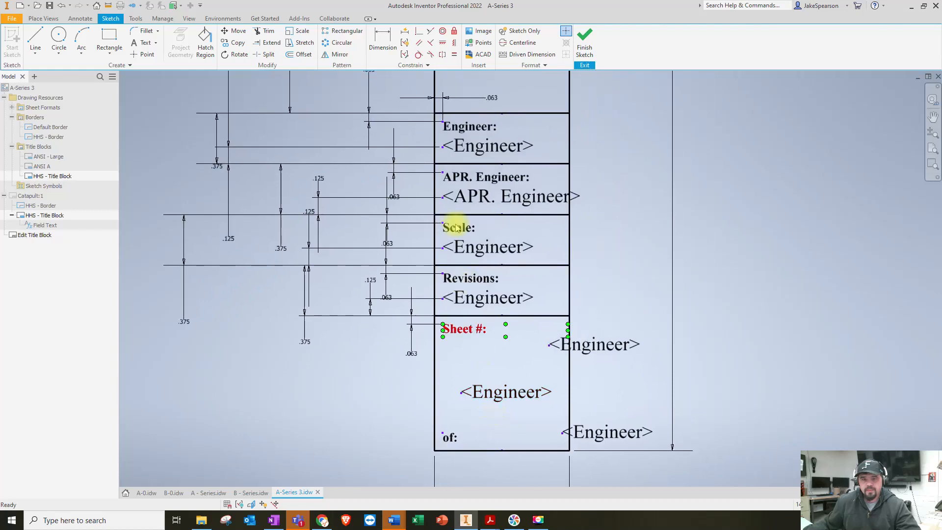
double_click(479, 251)
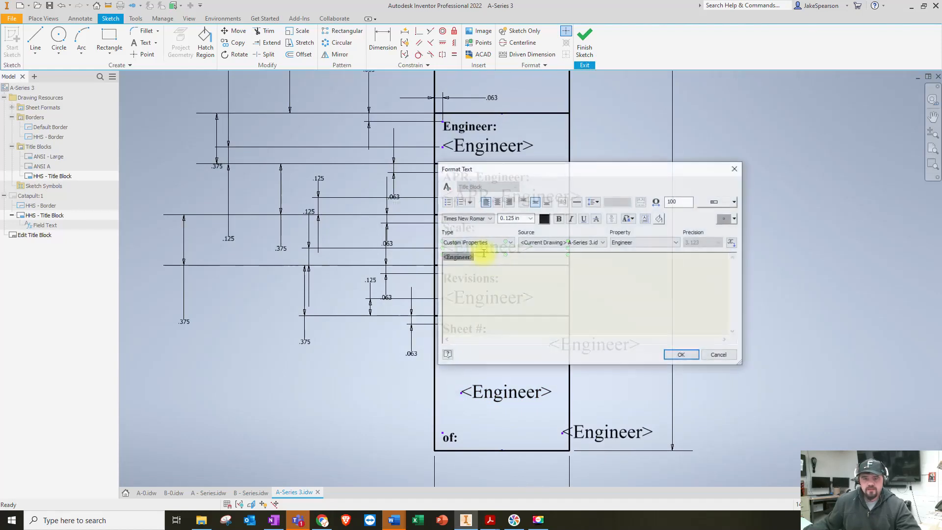
click(641, 241)
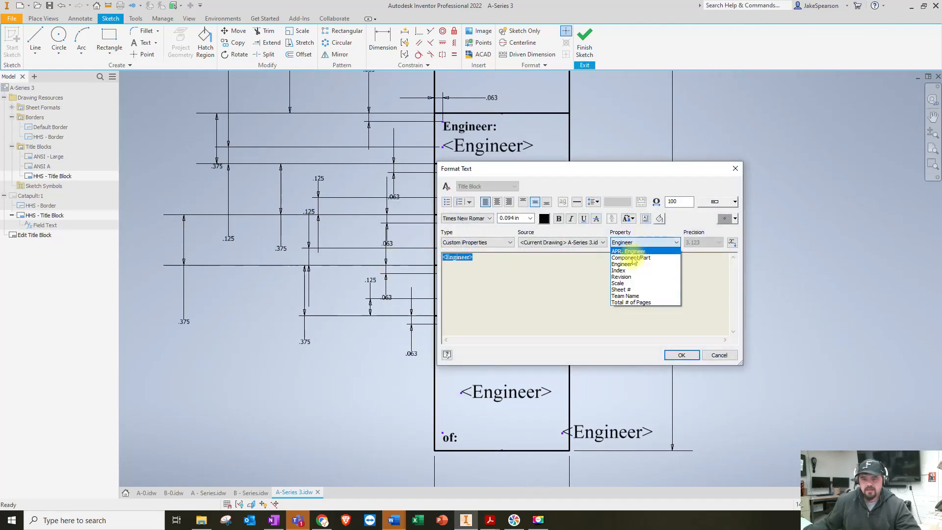
click(625, 279)
click(731, 243)
click(682, 354)
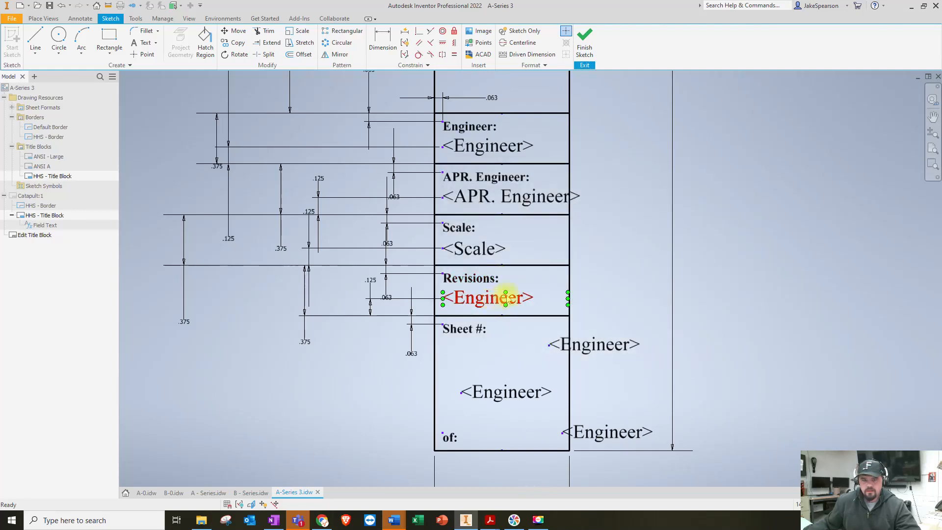
- Replace the property text under the "Revisions:" label with the Revision custom property
double_click(506, 297)
click(654, 243)
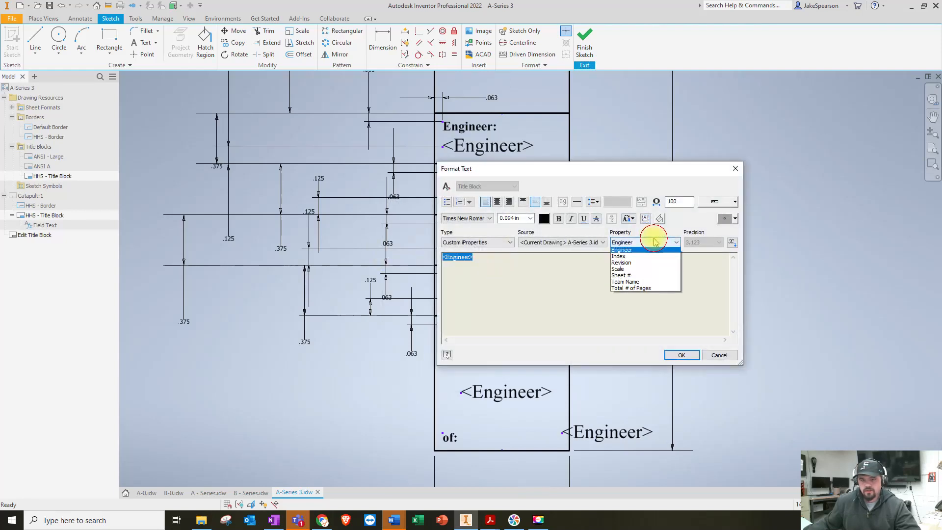
click(624, 277)
click(732, 242)
click(685, 356)
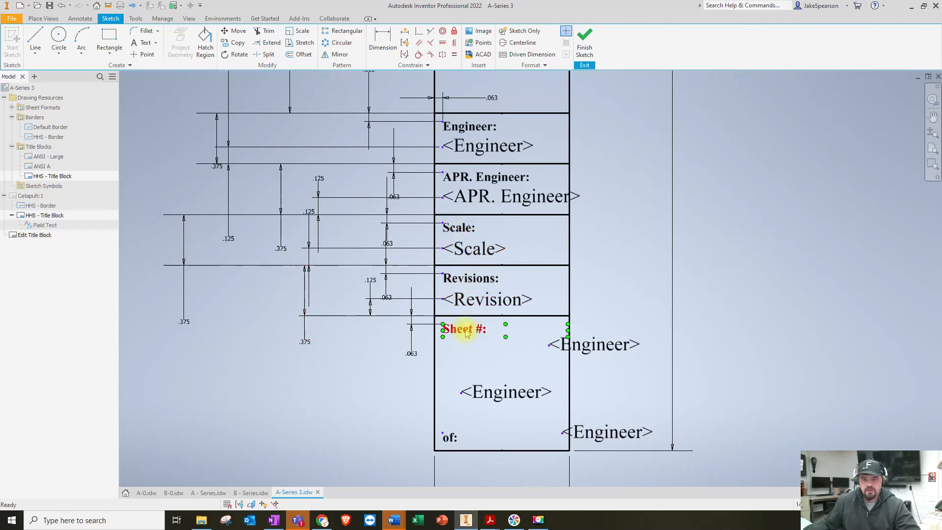
- For the large bottom cell's middle property text, choose the Index property, set the height to 0.125 in and centre-justify it
double_click(498, 396)
drag(500, 267, 423, 268)
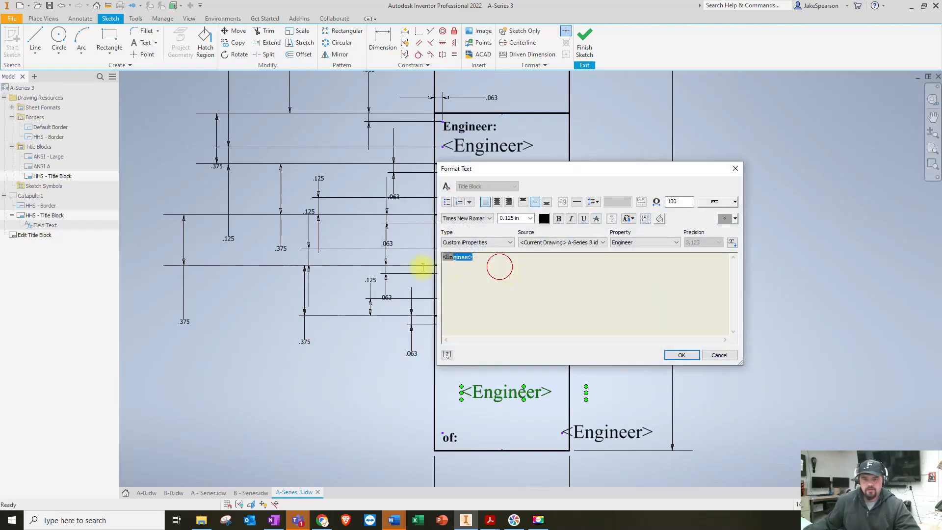
click(623, 243)
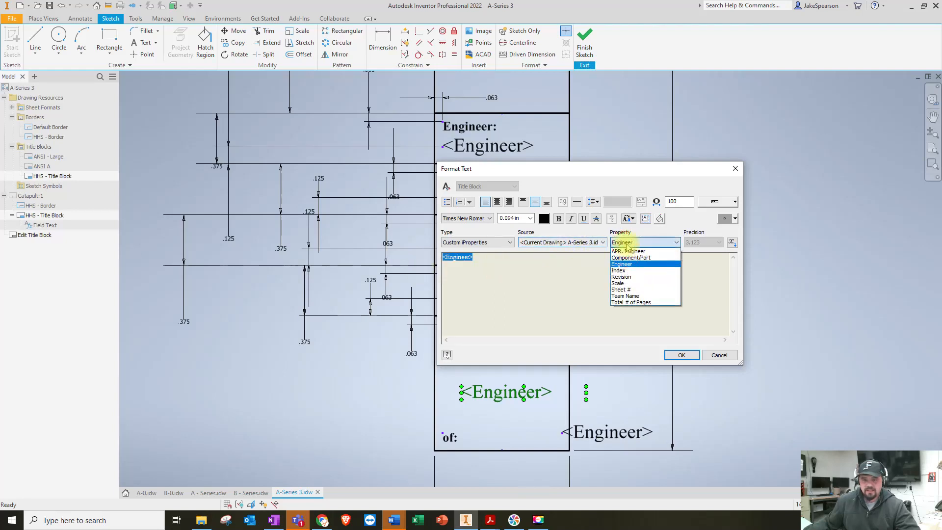
click(621, 270)
click(513, 218)
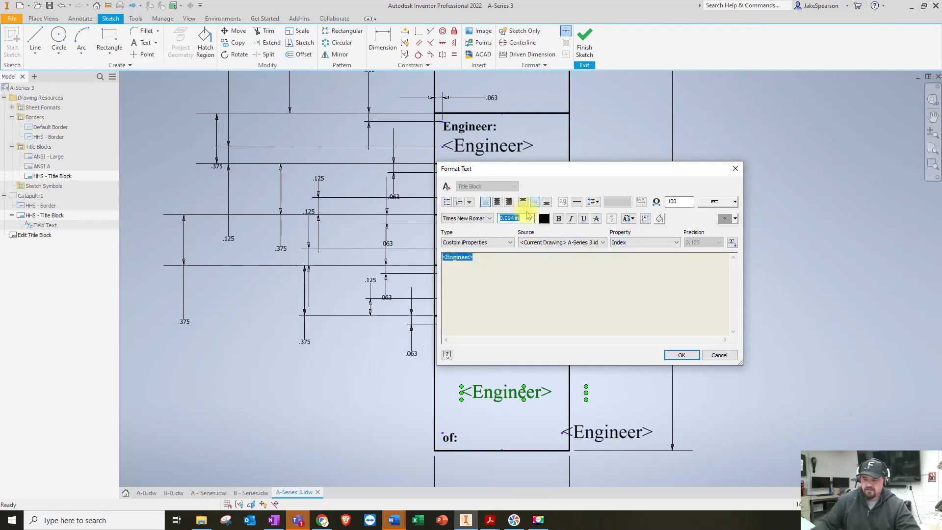
text(.125)
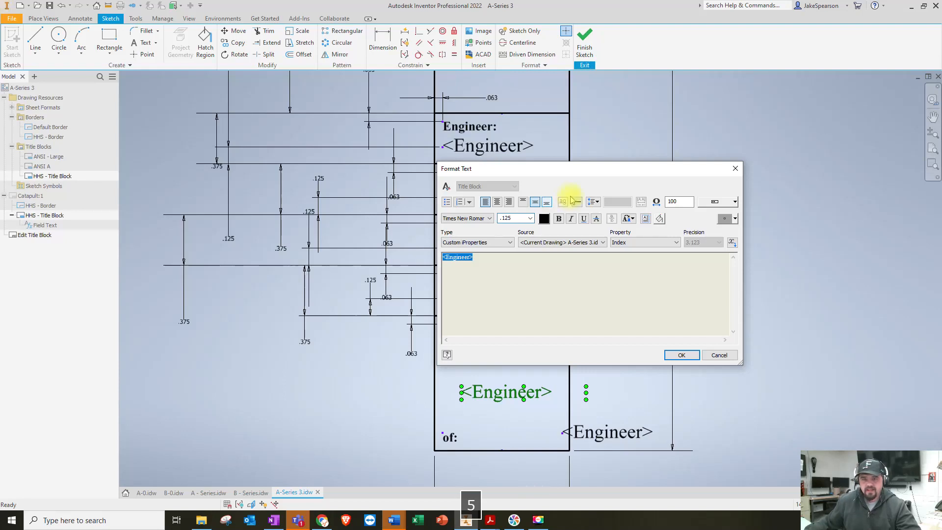
click(498, 203)
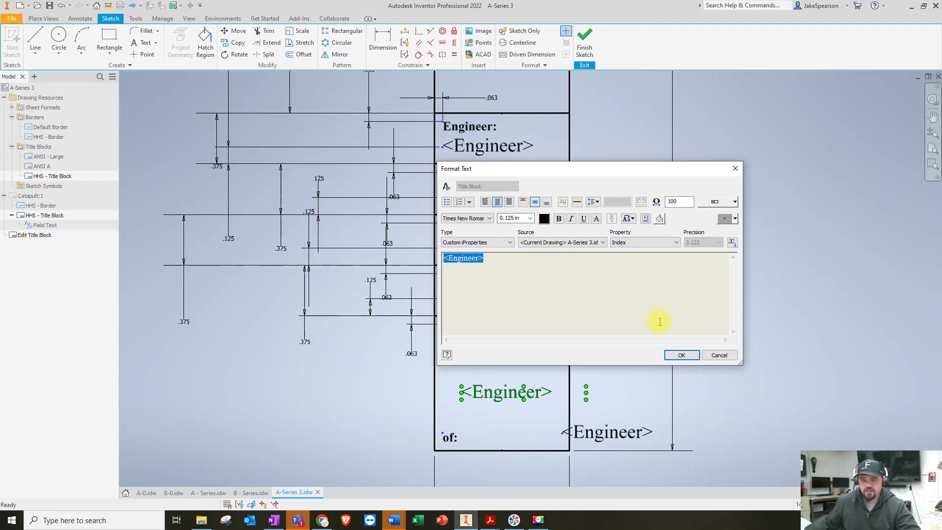
click(681, 354)
- Move the middle property text to the centre of the large bottom cell and constrain it vertically to the cell's upper-edge midpoint
drag(556, 390, 524, 381)
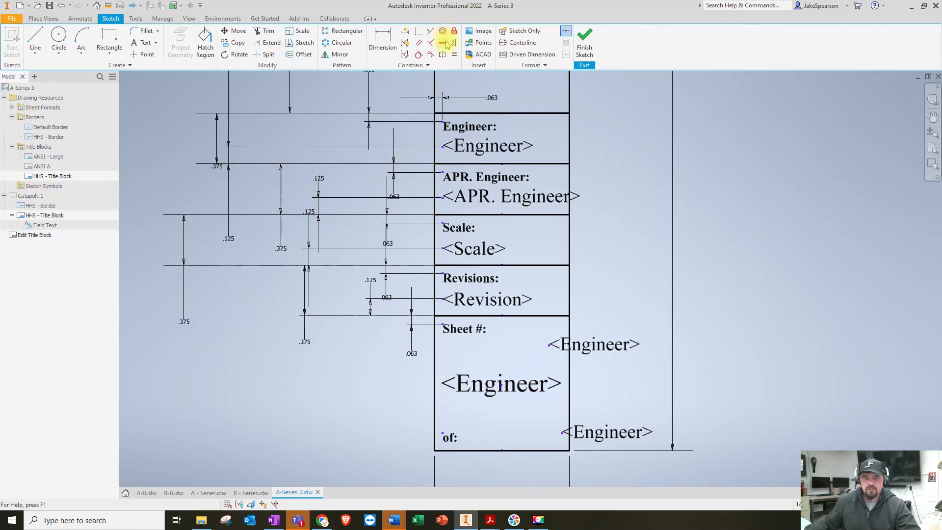
click(454, 42)
click(502, 386)
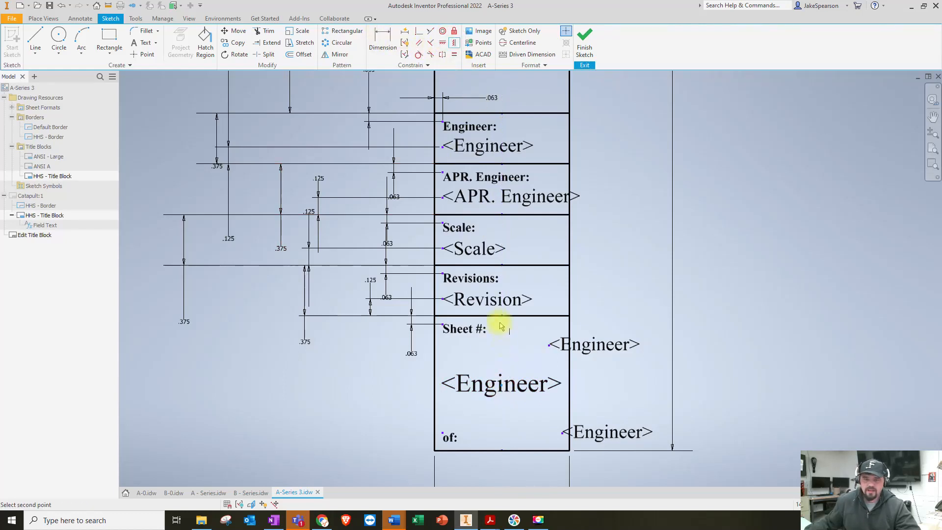
click(504, 318)
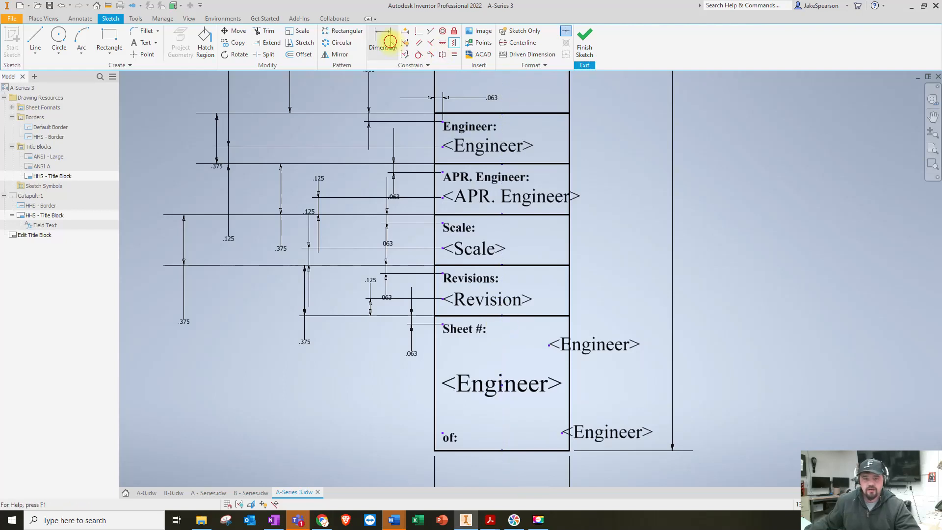
- Dimension the middle property text 0.5 in above the bottom edge of the large cell
click(383, 39)
click(502, 387)
click(515, 450)
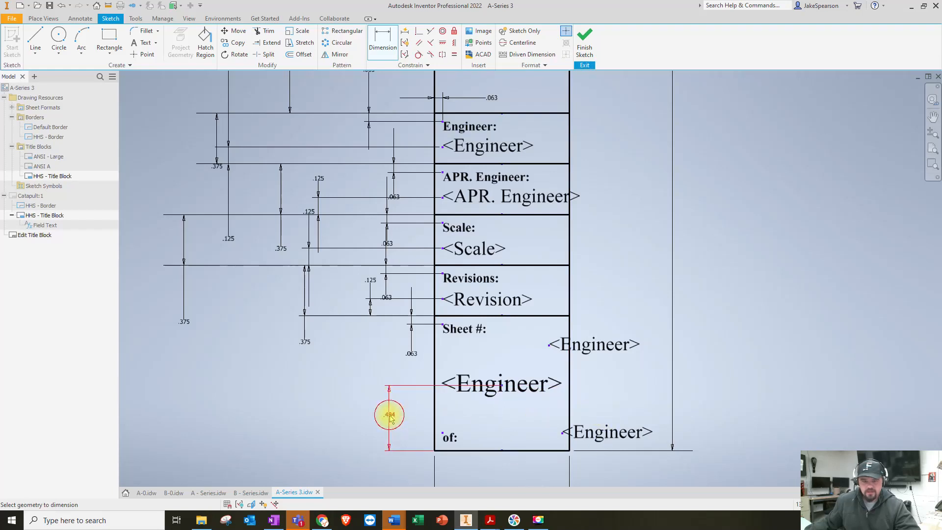
click(388, 415)
text(.5)
key(Return)
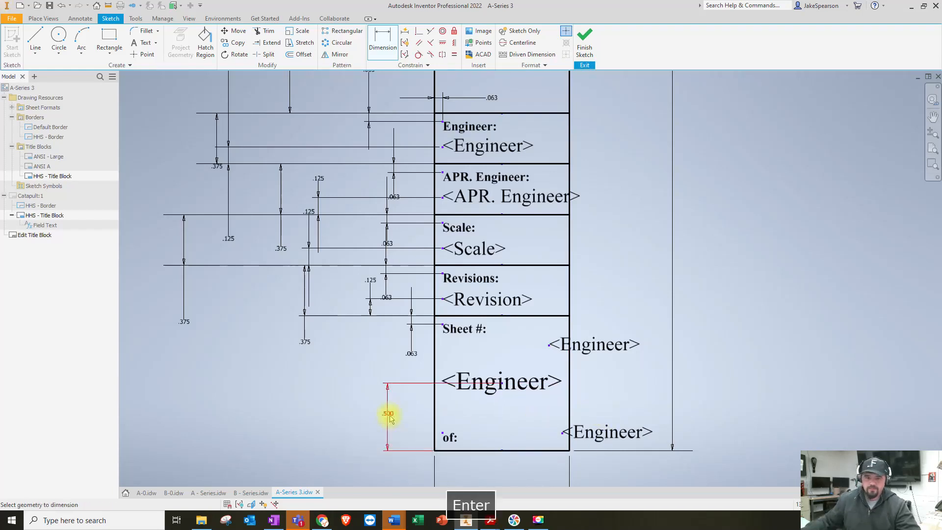
key(Escape)
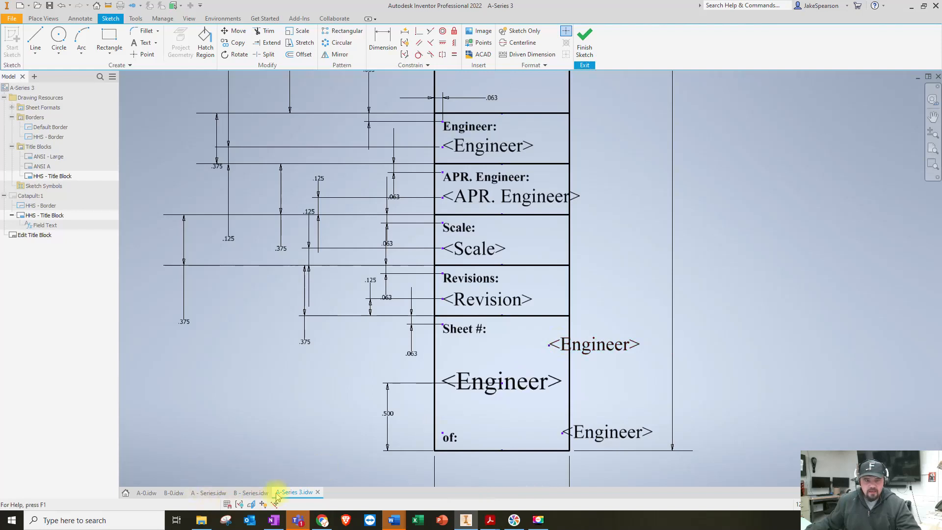
- Examine how the sheet number, index and total sheets texts are dimensioned in A - Series.idw, and return to A-Series 3.idw
click(197, 492)
scroll(767, 309, up, 3)
middle_drag(768, 311, 643, 267)
scroll(654, 366, up, 5)
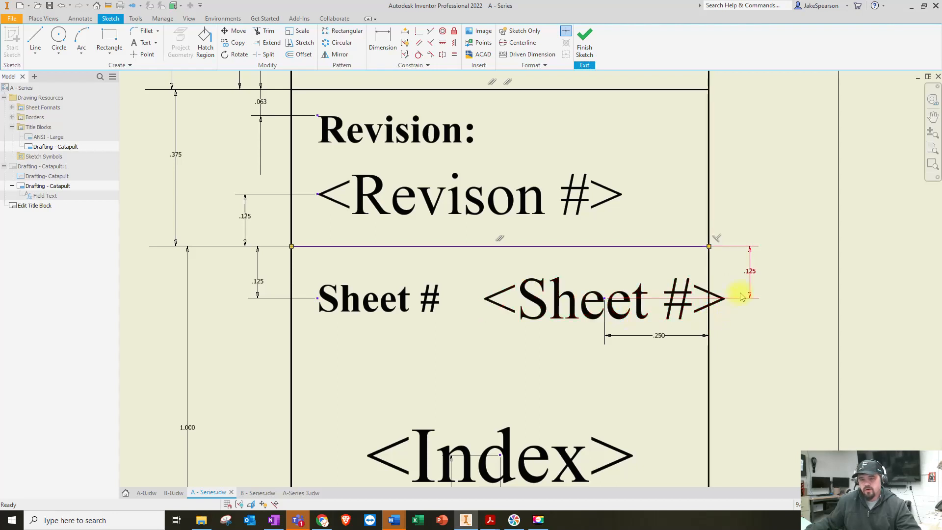
scroll(746, 300, up, 3)
scroll(677, 399, down, 3)
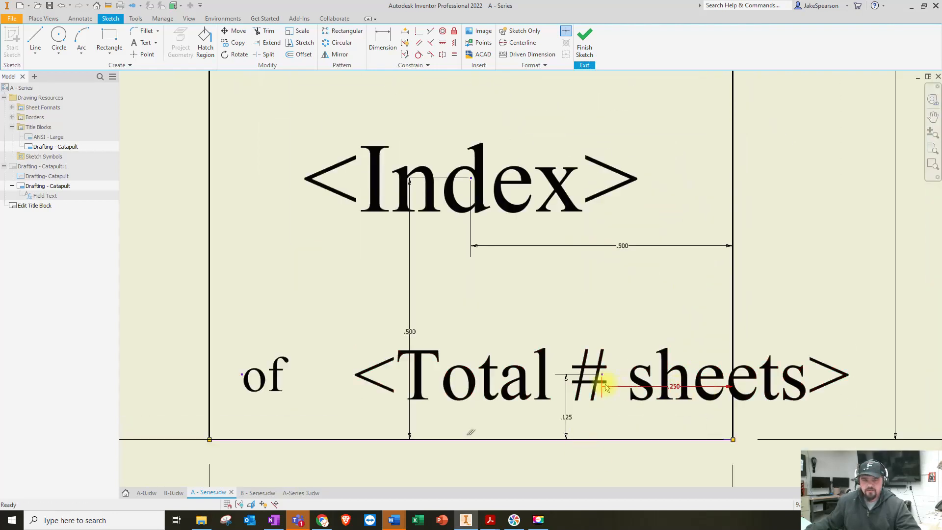
scroll(606, 385, up, 3)
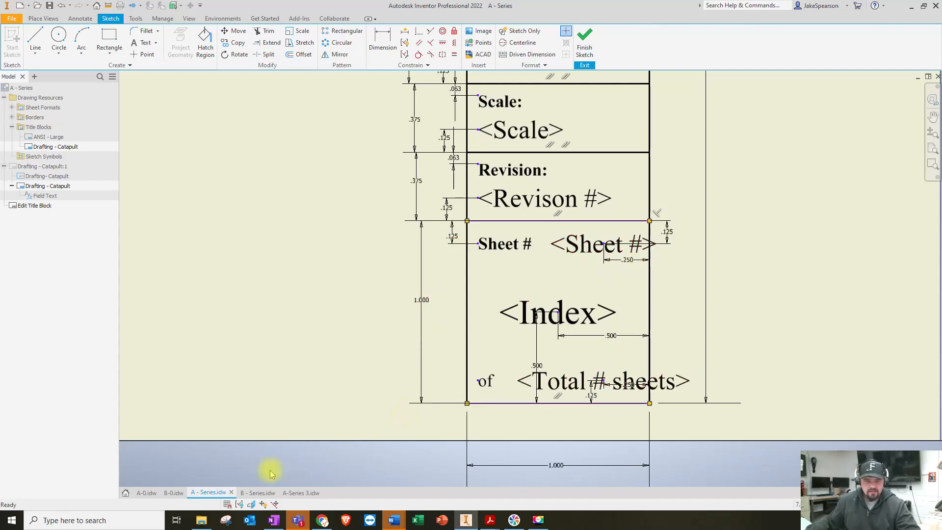
click(300, 493)
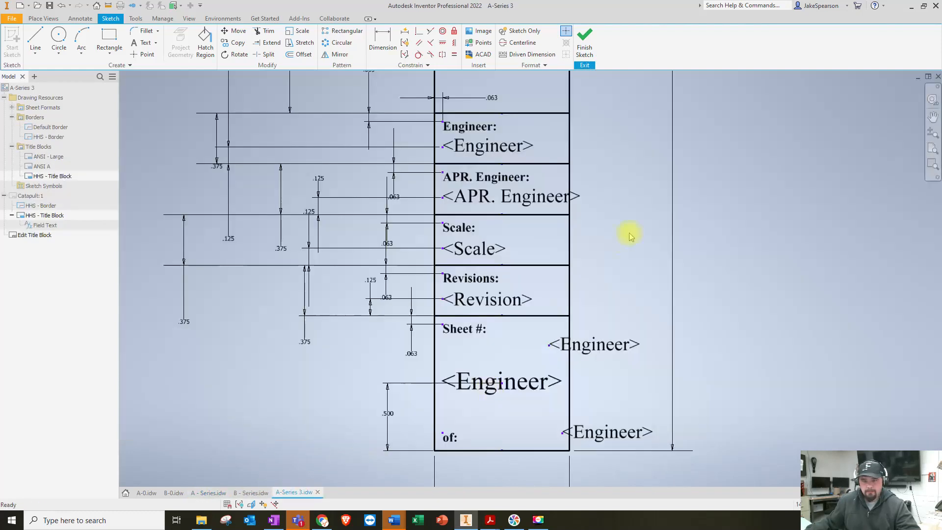
- Replace the upper property text beside the large bottom cell with the Sheet # custom property and centre-justify it
double_click(598, 349)
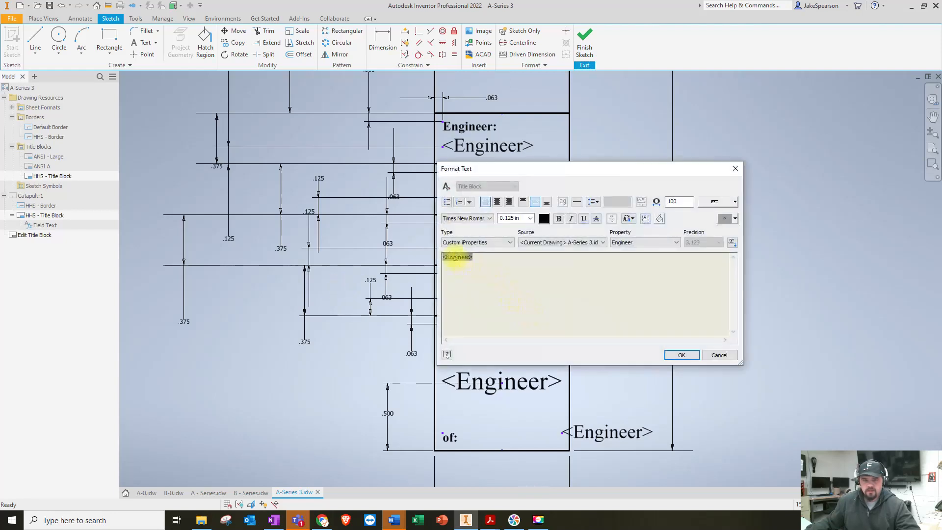
click(455, 256)
click(633, 243)
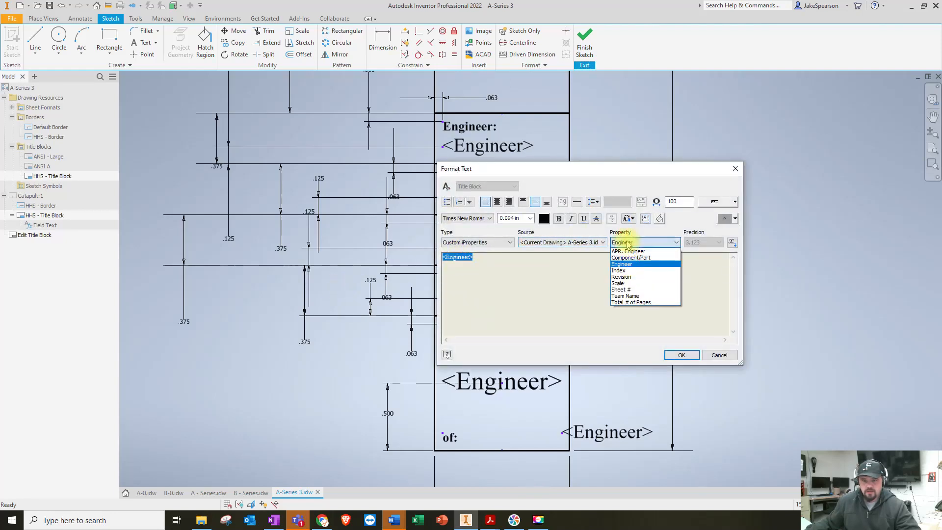
click(621, 290)
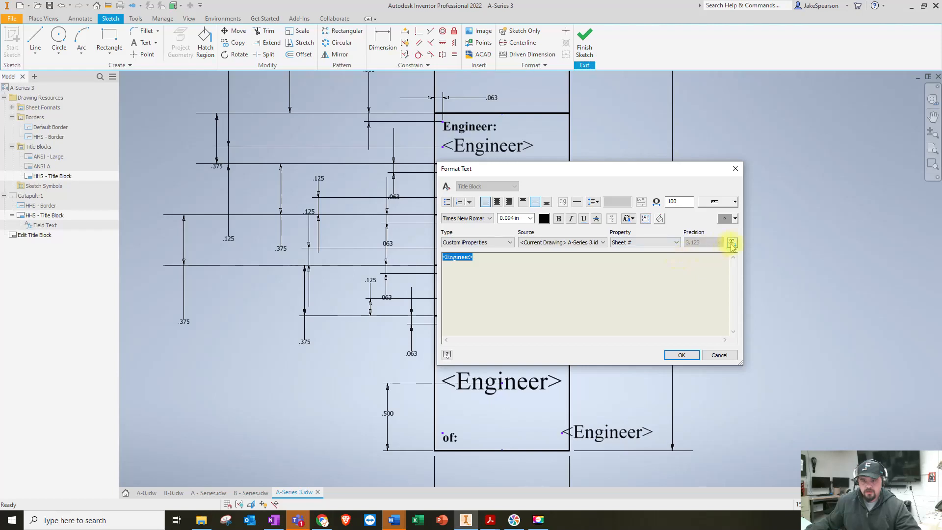
click(732, 243)
click(499, 201)
click(681, 354)
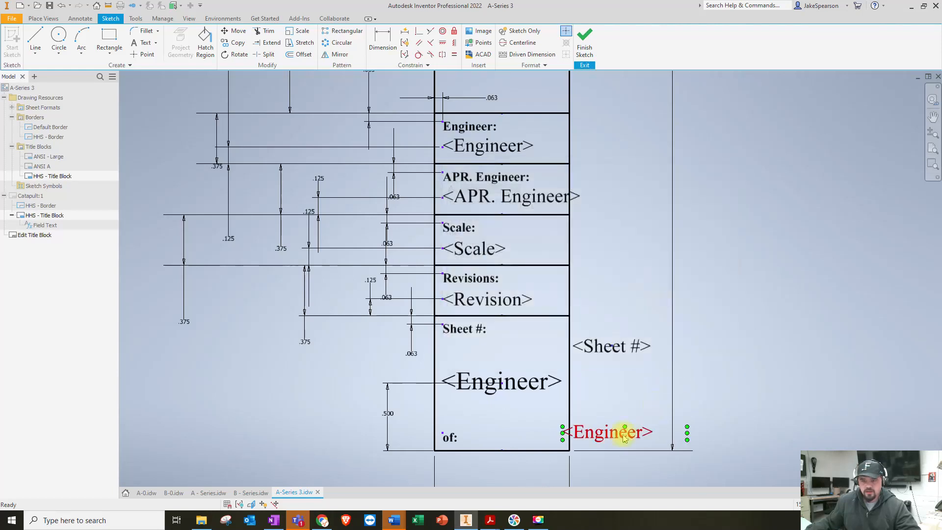
- Replace the lower property text beside the large bottom cell with the Total # of Pages custom property and centre-justify it
double_click(622, 437)
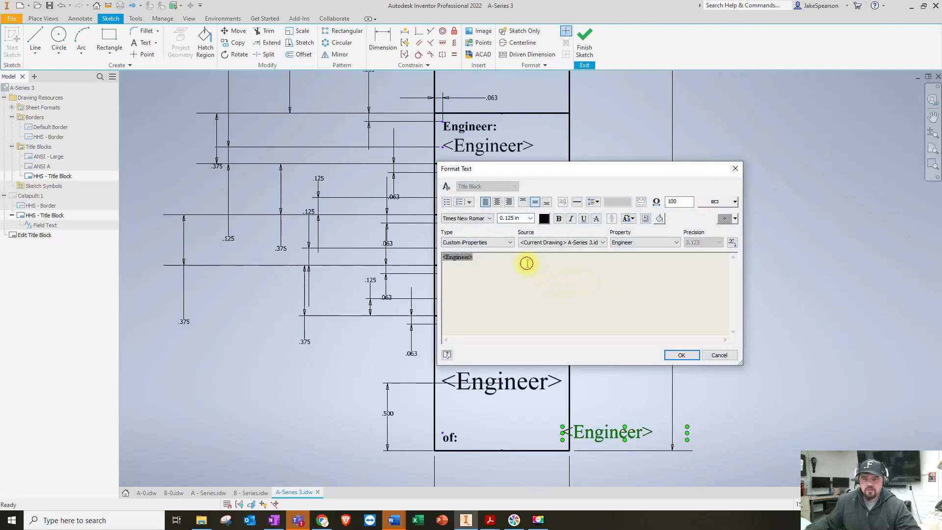
click(633, 243)
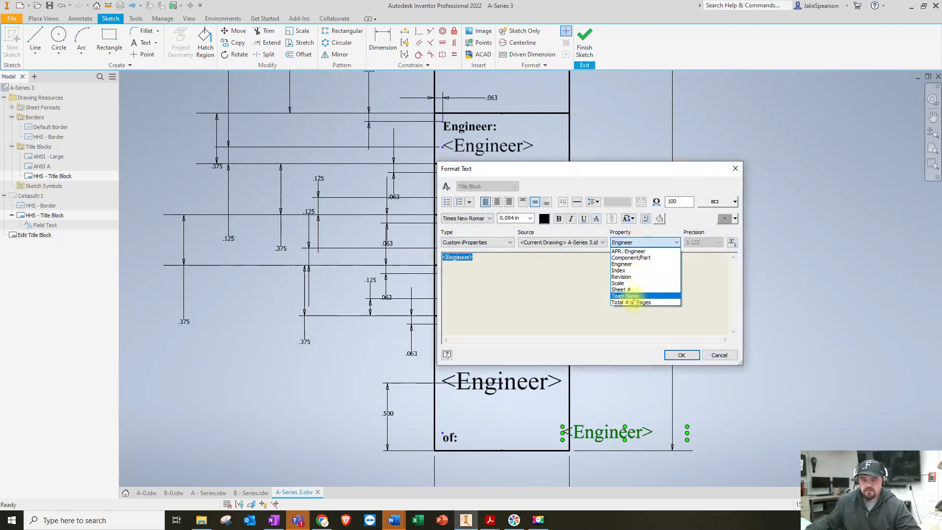
click(631, 303)
click(731, 243)
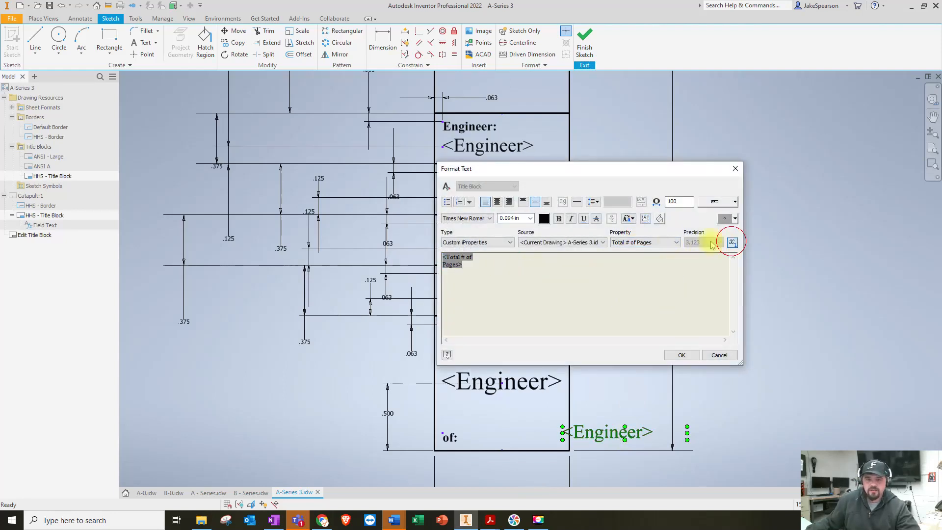
click(497, 202)
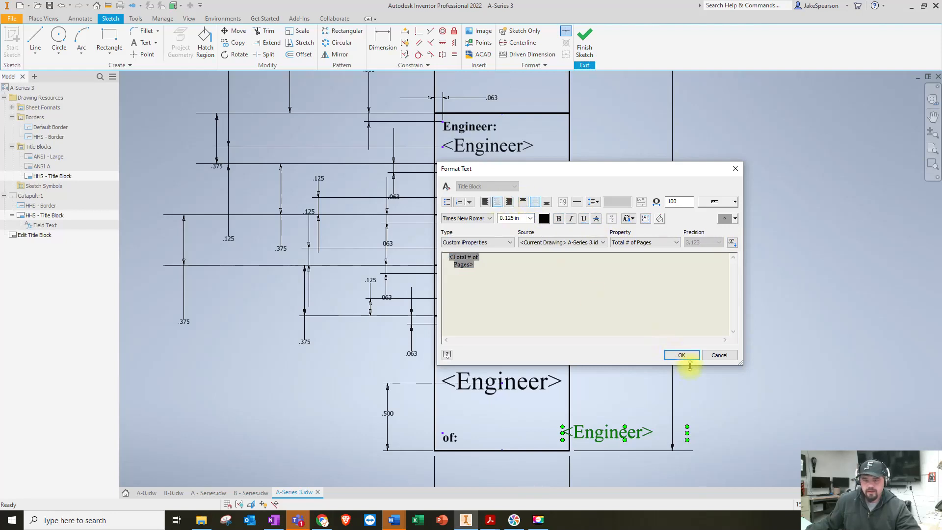
click(683, 356)
- Move the Total # of Pages text beside "of:" and the Sheet # text beside "Sheet #:" inside the large bottom cell
drag(631, 444, 544, 443)
click(614, 350)
drag(619, 349, 548, 338)
click(542, 338)
- Dimension the Sheet # property text 0.25 in horizontally from the title block's right edge
click(383, 42)
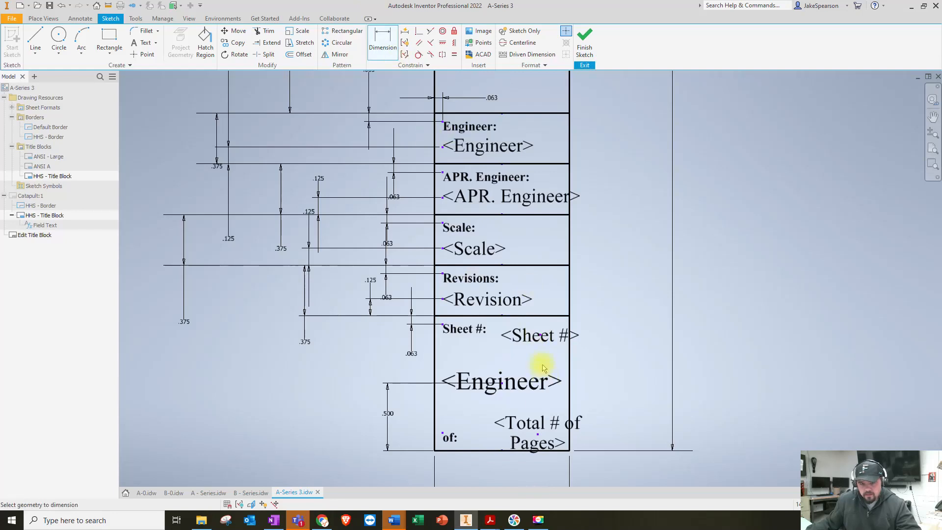
click(539, 334)
click(568, 311)
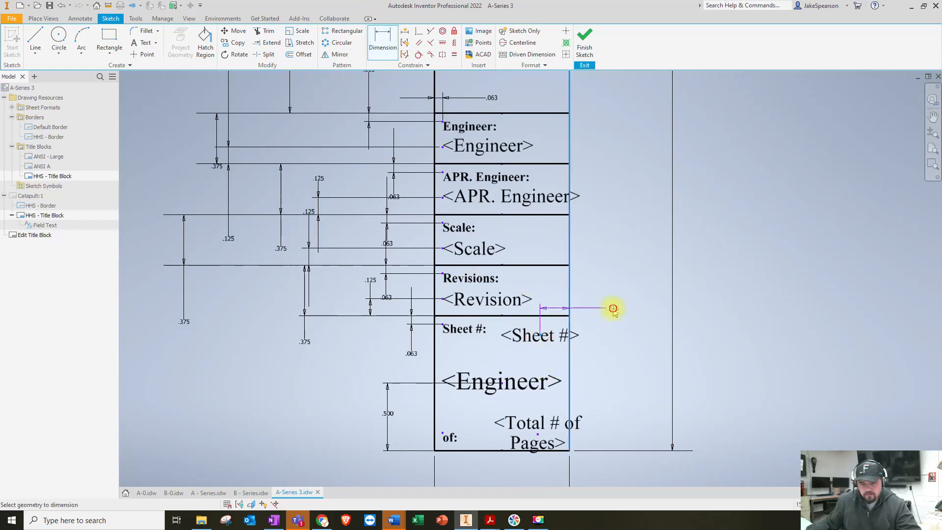
click(614, 310)
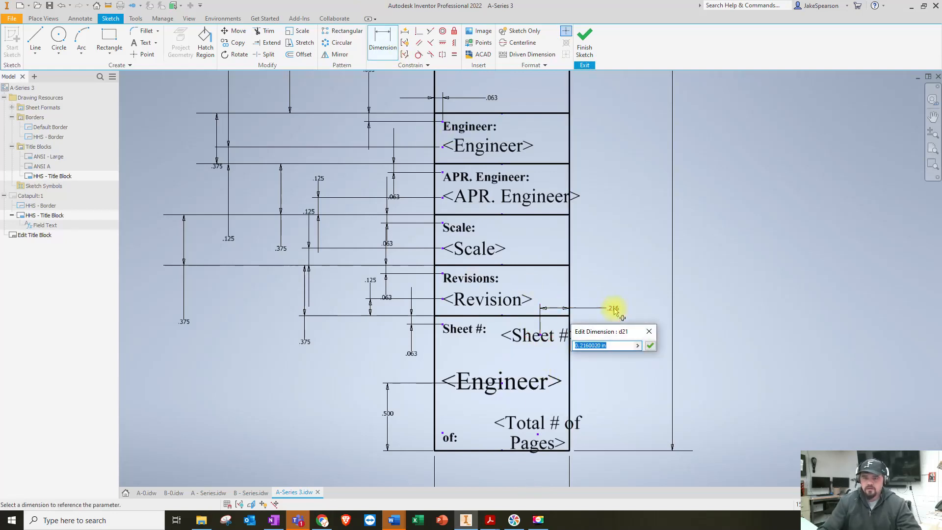
text(.25)
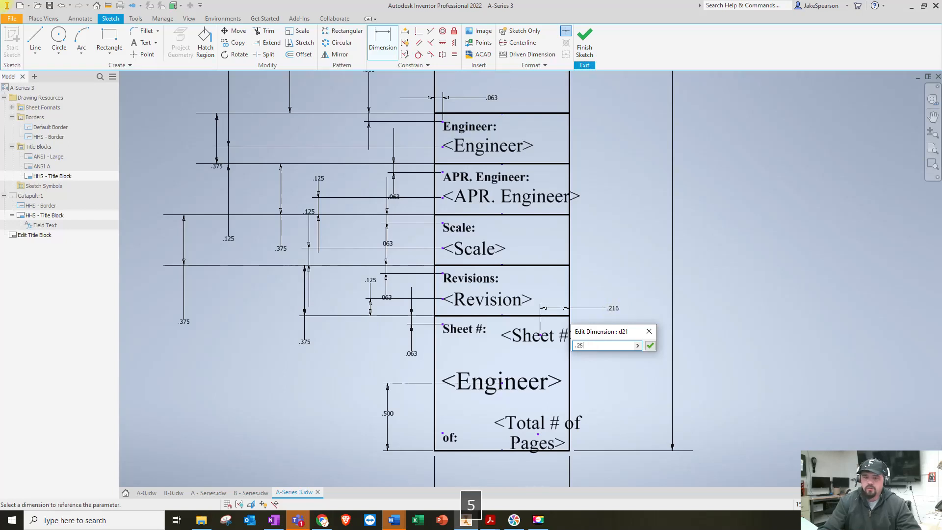
key(Return)
- Dimension the Sheet # property text 0.125 in below the top line of the large bottom cell
click(538, 337)
click(547, 316)
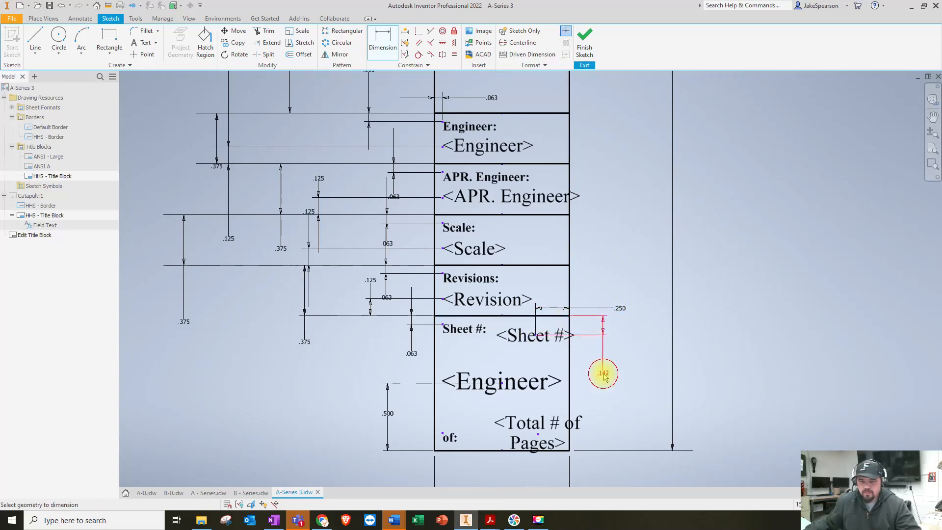
click(603, 375)
text(.125)
key(Return)
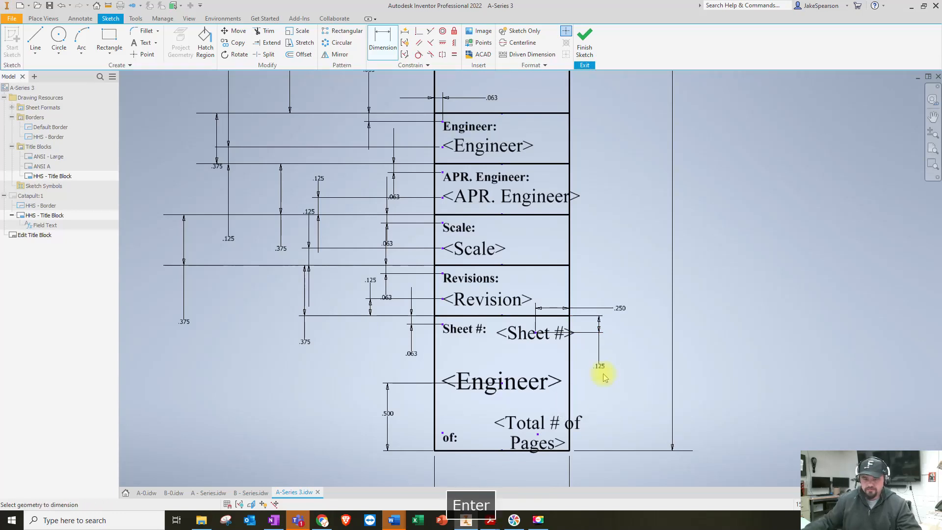
- Dimension the Total # of Pages text 0.125 in above the title block's bottom line and align it vertically with the Sheet # text
click(539, 436)
click(540, 451)
click(601, 476)
text(.125)
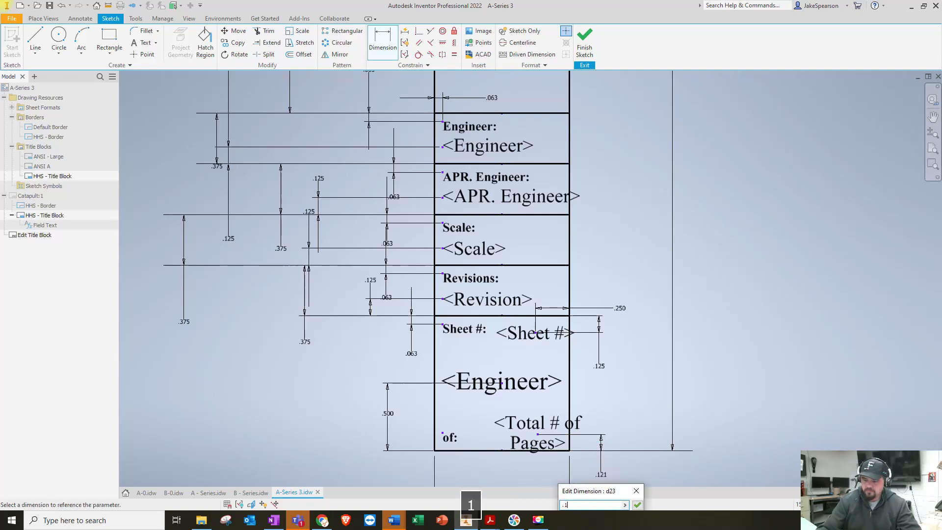
key(Return)
click(454, 43)
click(535, 433)
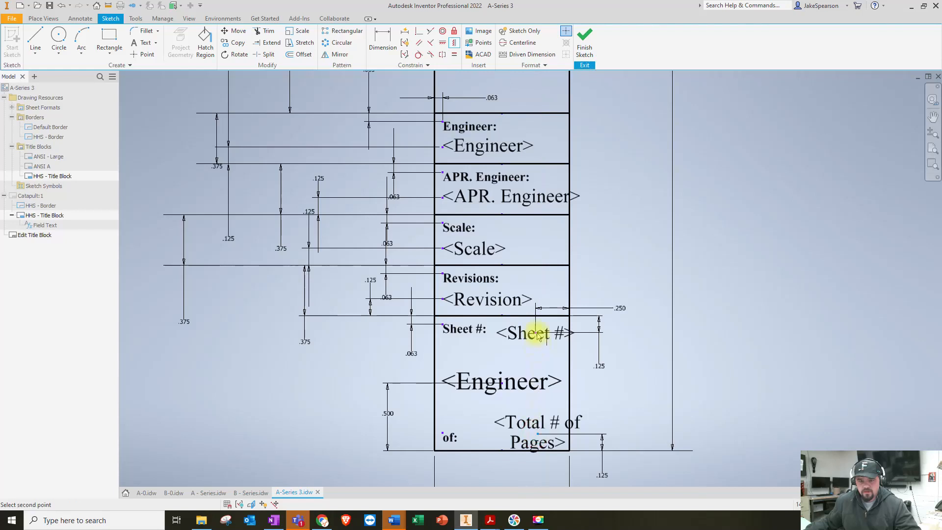
click(537, 333)
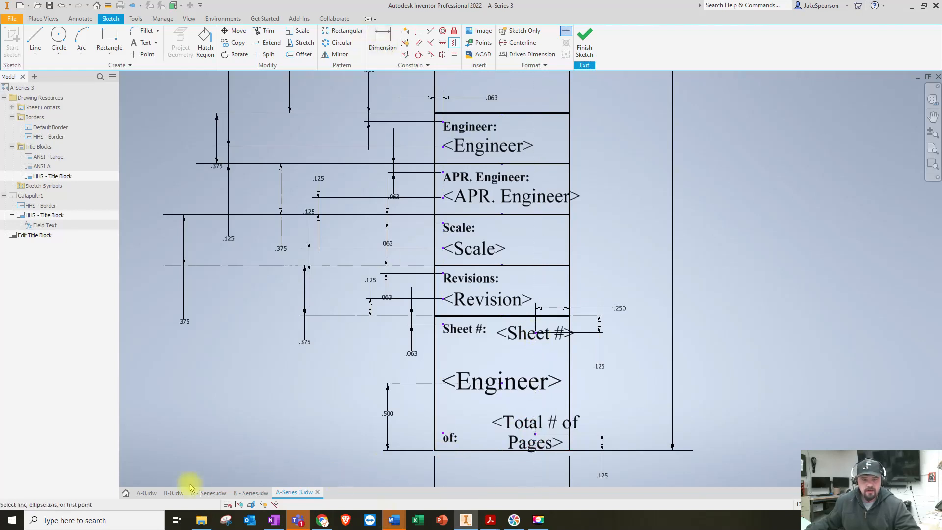
- Check the bottom cell in A - Series.idw, and in A-Series 3.idw align the "of:" label horizontally with the Total # of Pages text
click(206, 493)
click(382, 42)
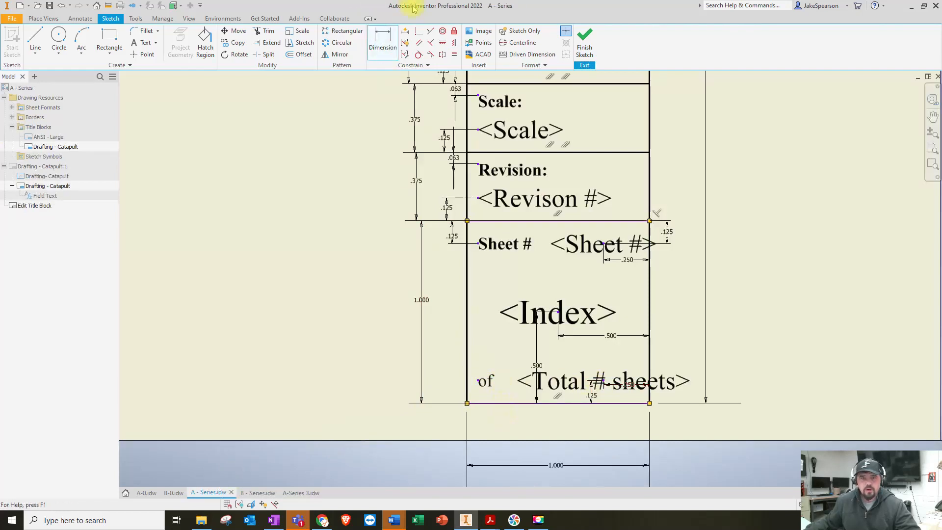
click(307, 492)
click(442, 43)
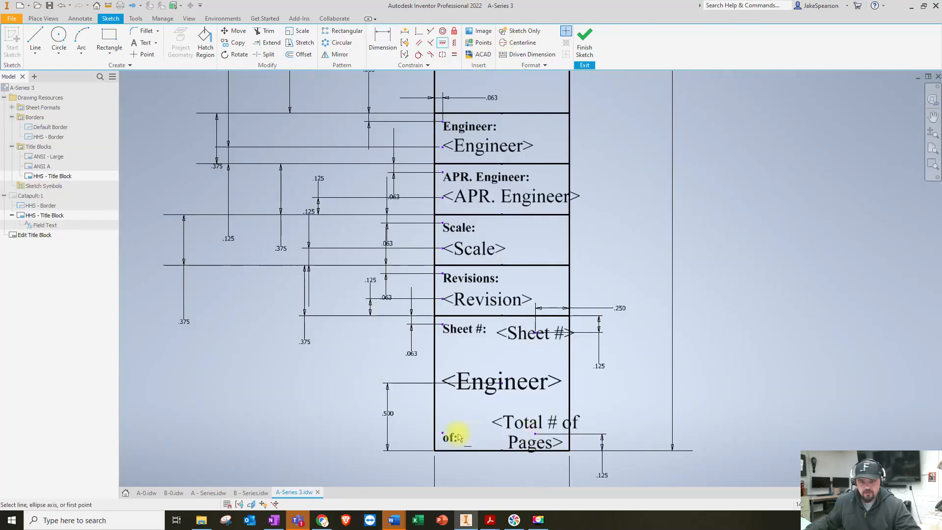
click(443, 434)
click(536, 433)
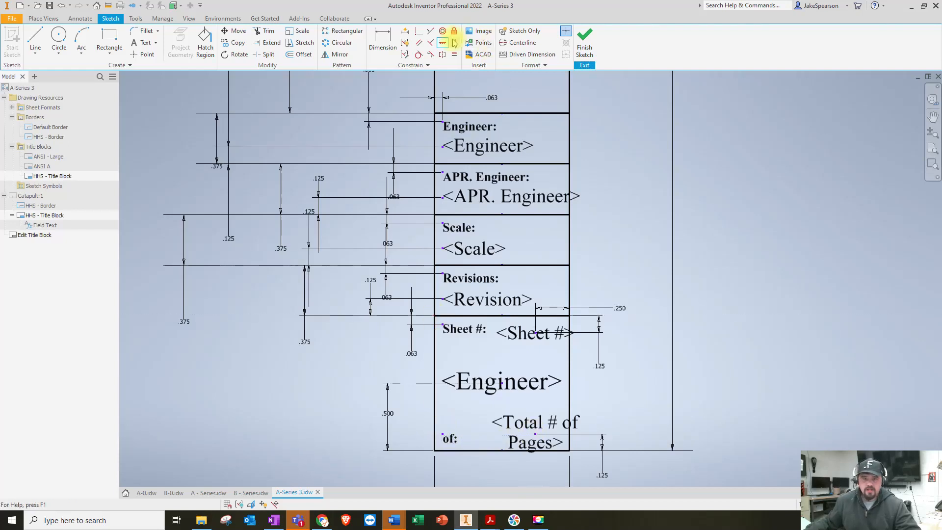
- Try to align the "of:" label vertically with the "Sheet #:" label
click(443, 434)
click(443, 324)
click(211, 89)
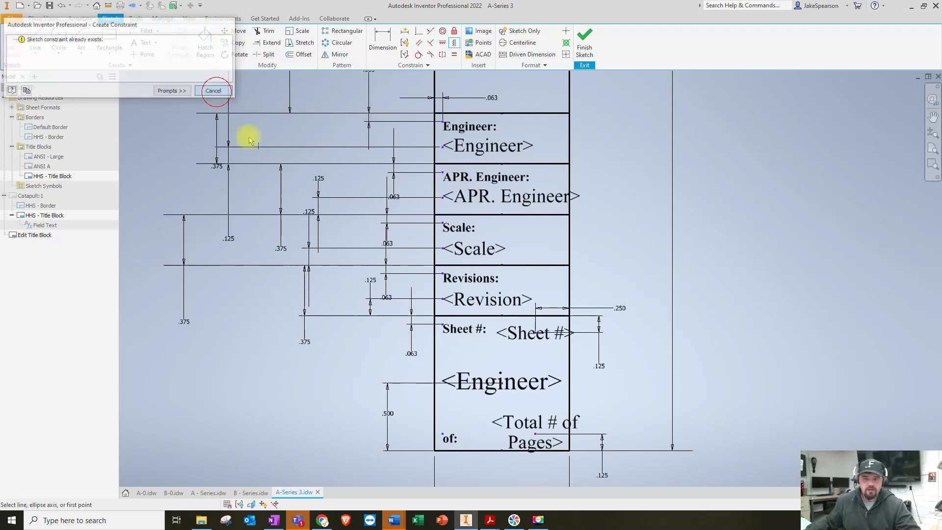
- Look over the whole title block, finish its sketch and save the edits to HHS - Title Block
scroll(595, 356, up, 5)
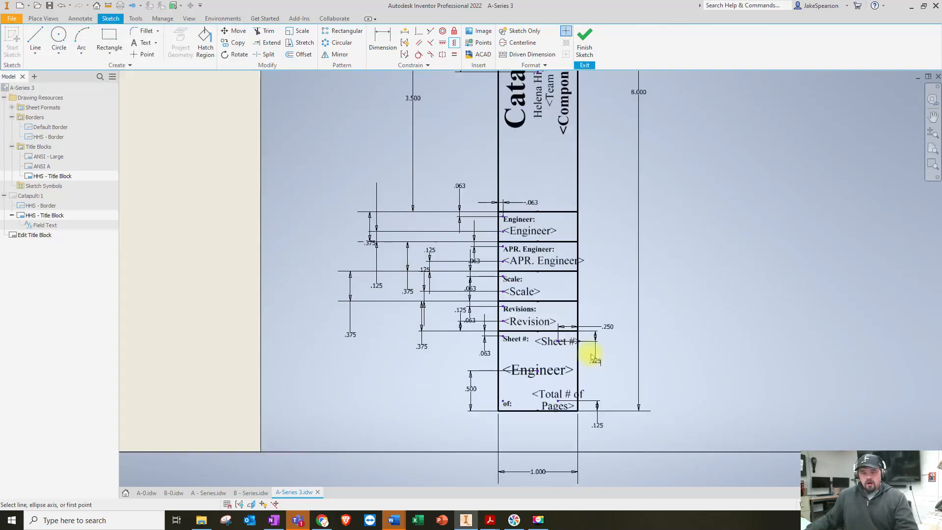
scroll(575, 236, up, 2)
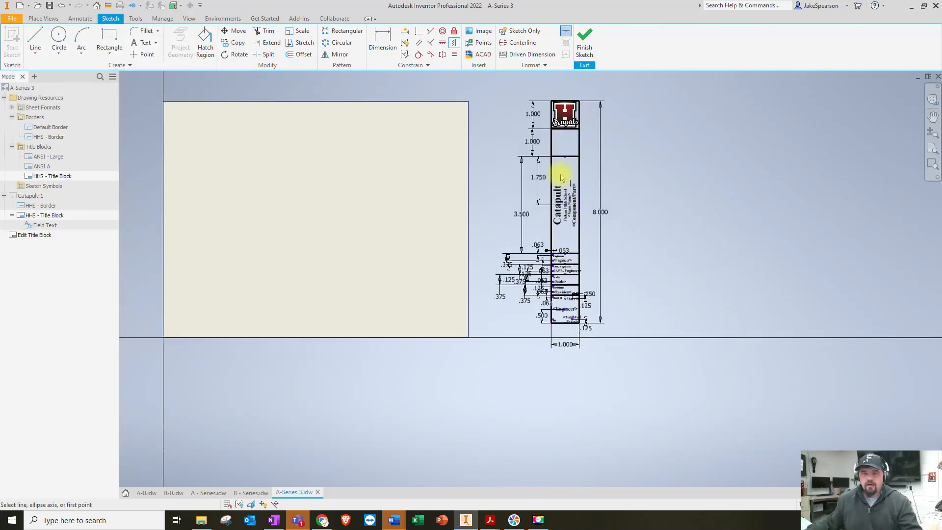
scroll(565, 169, down, 5)
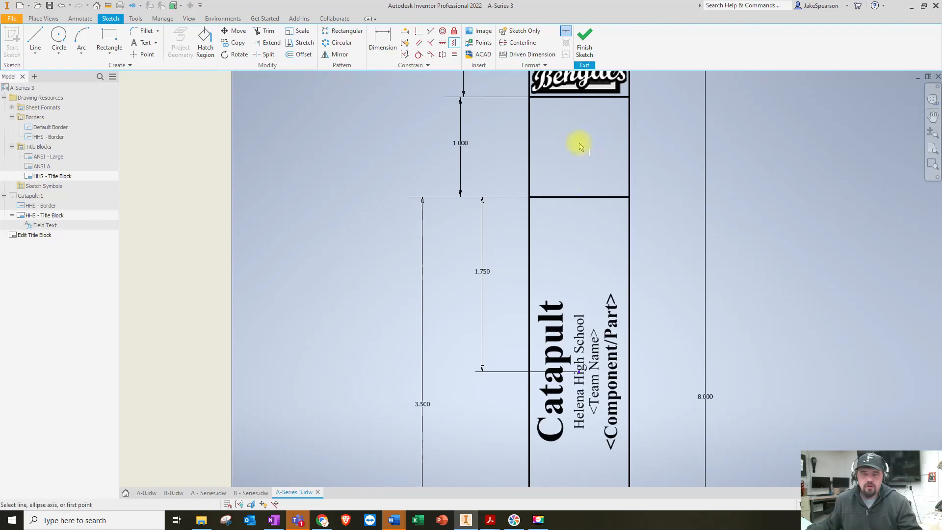
scroll(558, 203, up, 2)
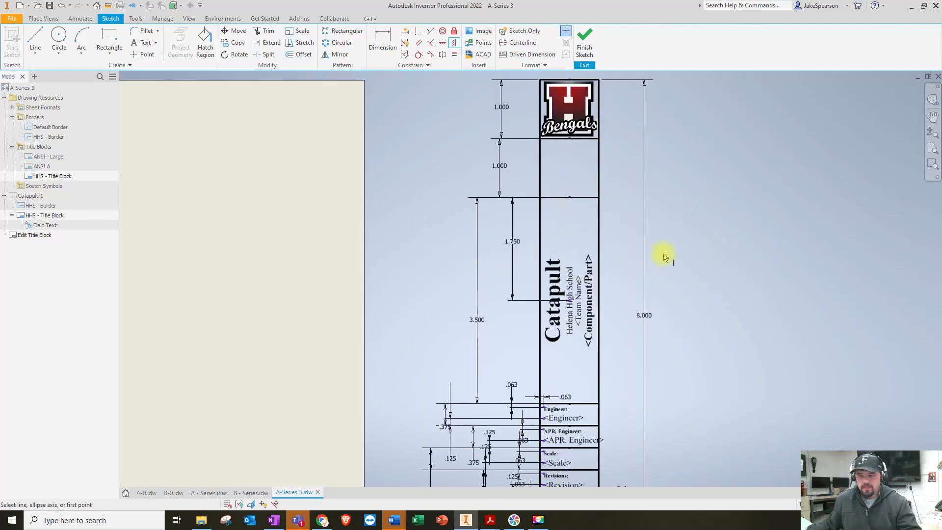
click(588, 51)
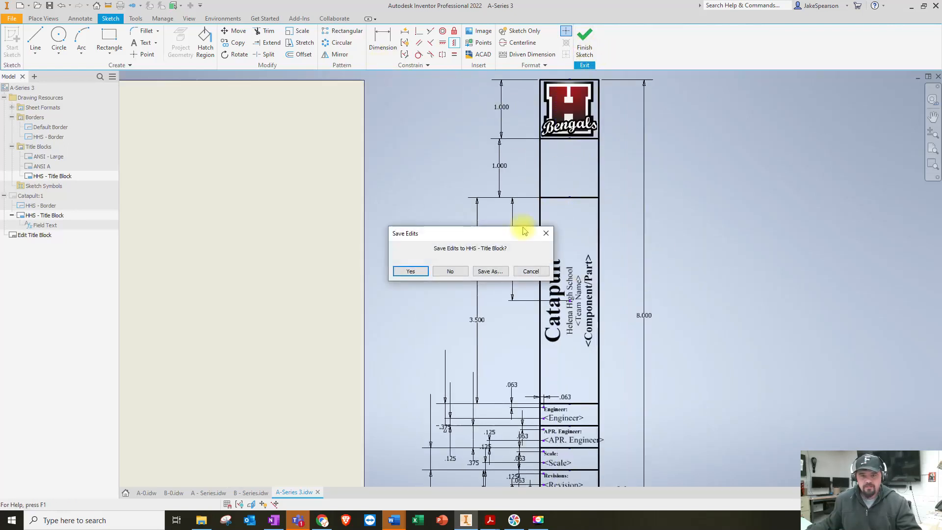
click(413, 272)
scroll(571, 329, up, 3)
middle_click(513, 341)
middle_click(514, 341)
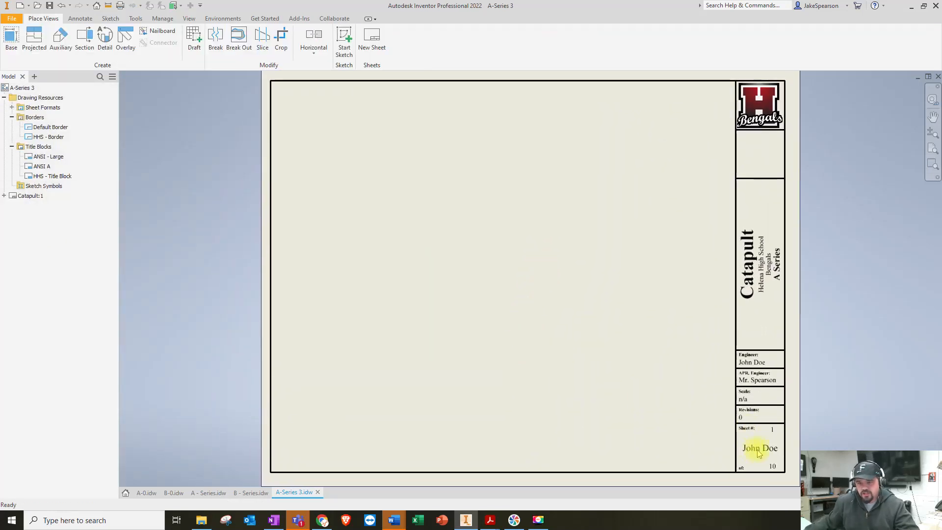
right_click(292, 493)
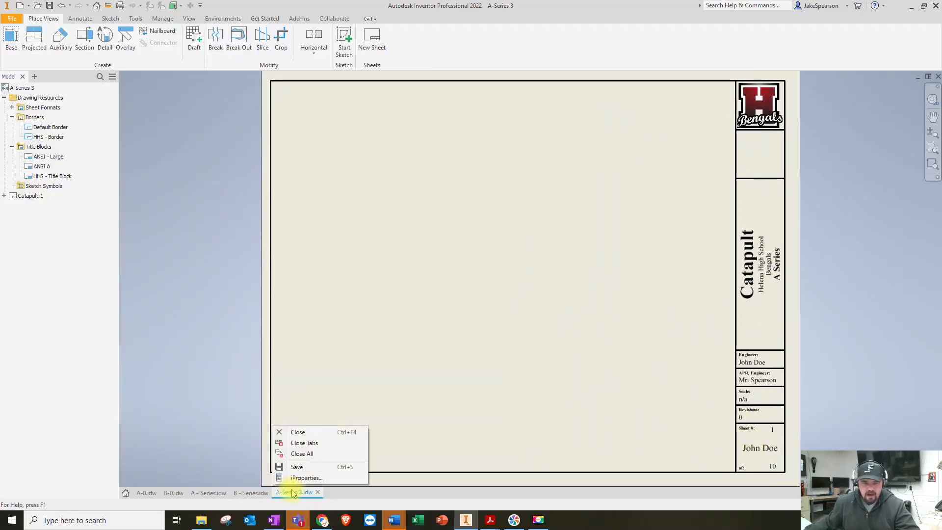
click(306, 478)
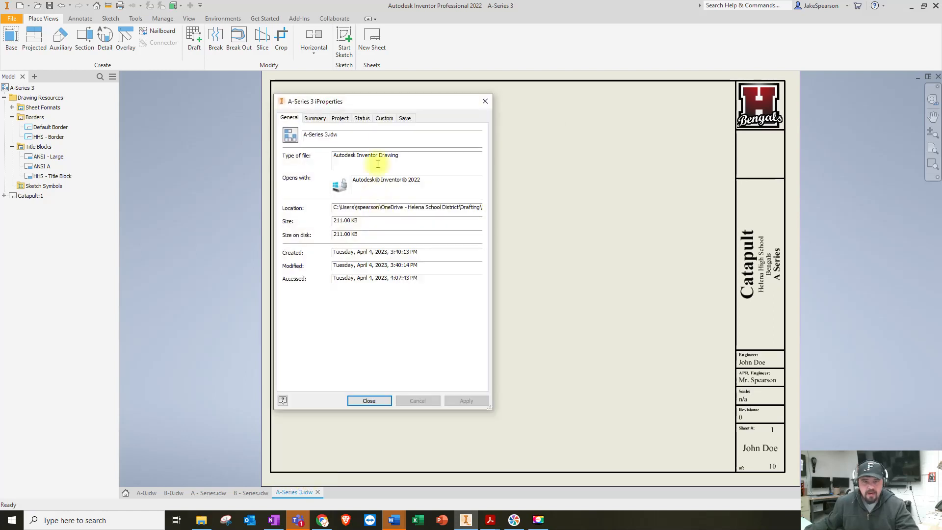
click(377, 400)
- Reopen HHS - Title Block for editing and replace the central Engineer property text in the large bottom cell with the Index custom property
right_click(44, 177)
click(57, 214)
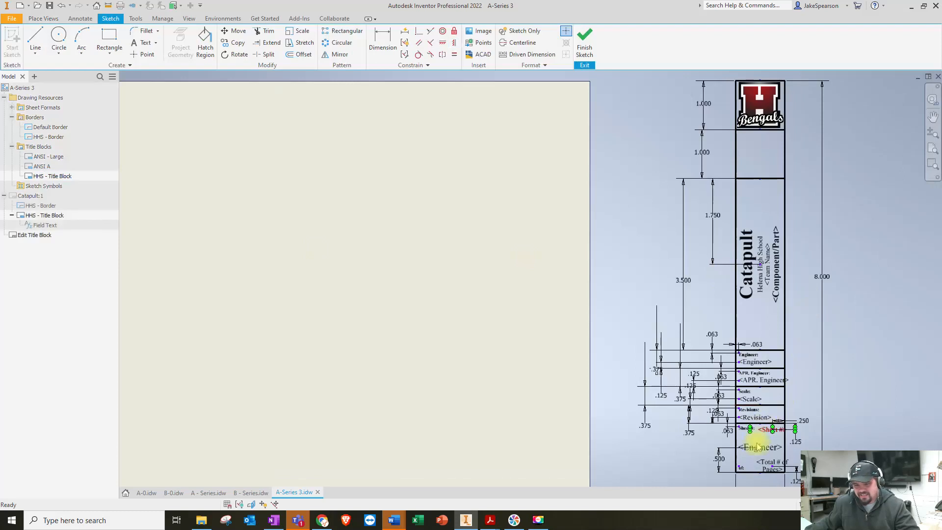
double_click(775, 446)
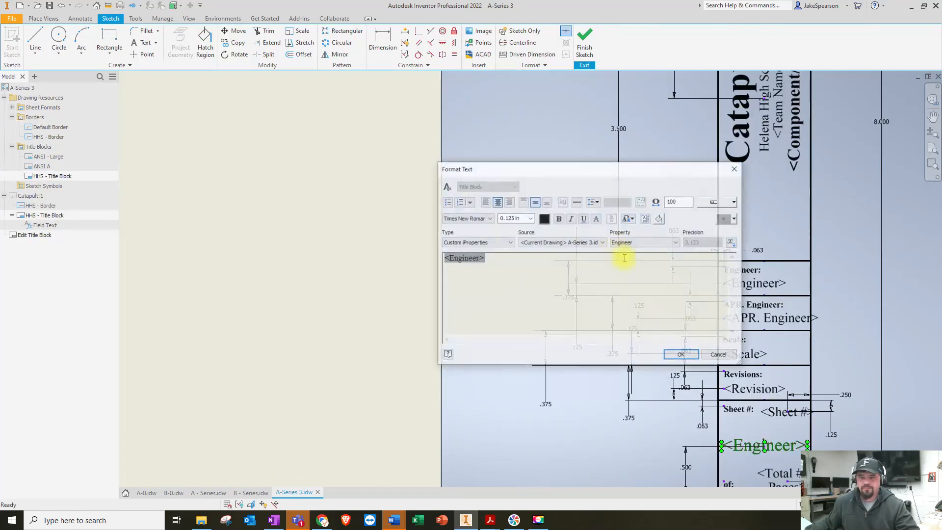
click(662, 242)
click(629, 272)
click(732, 243)
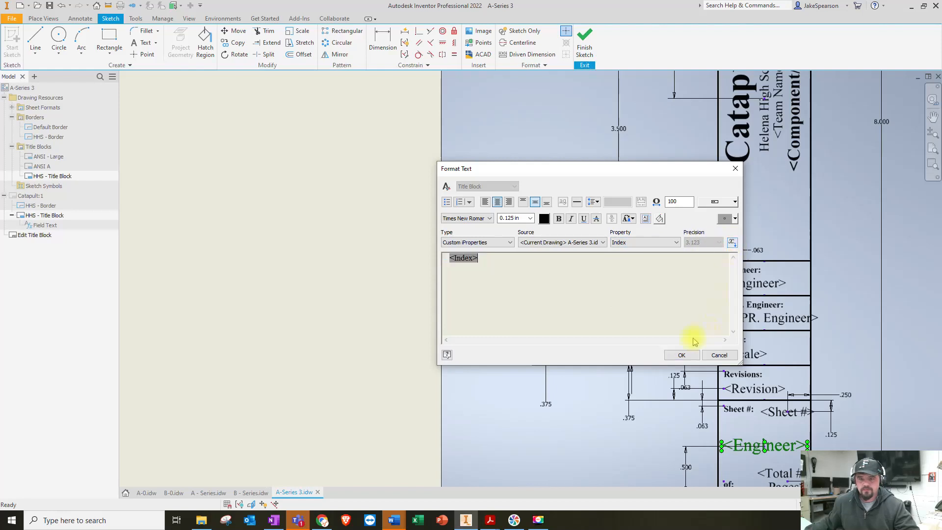
click(683, 355)
- Finish the sketch, save the edits to HHS - Title Block, and save the A-Series 3 drawing
click(584, 39)
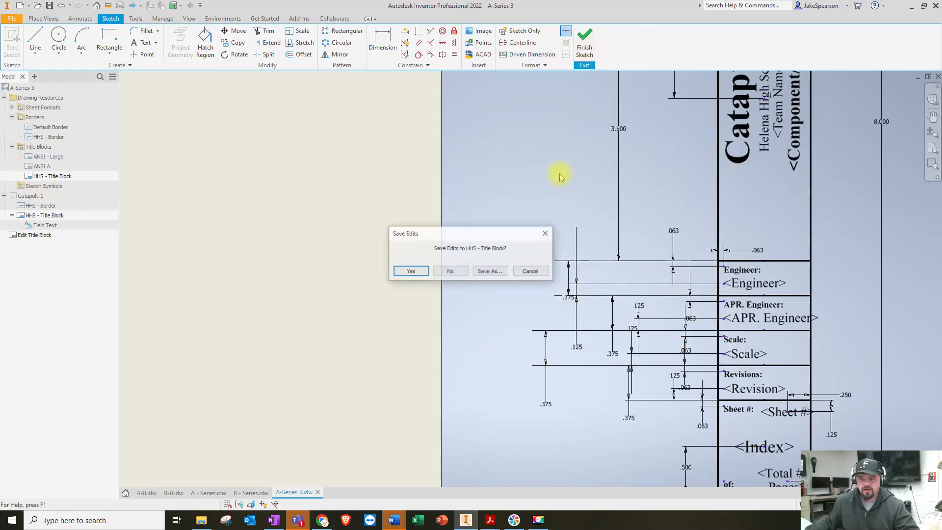
click(410, 270)
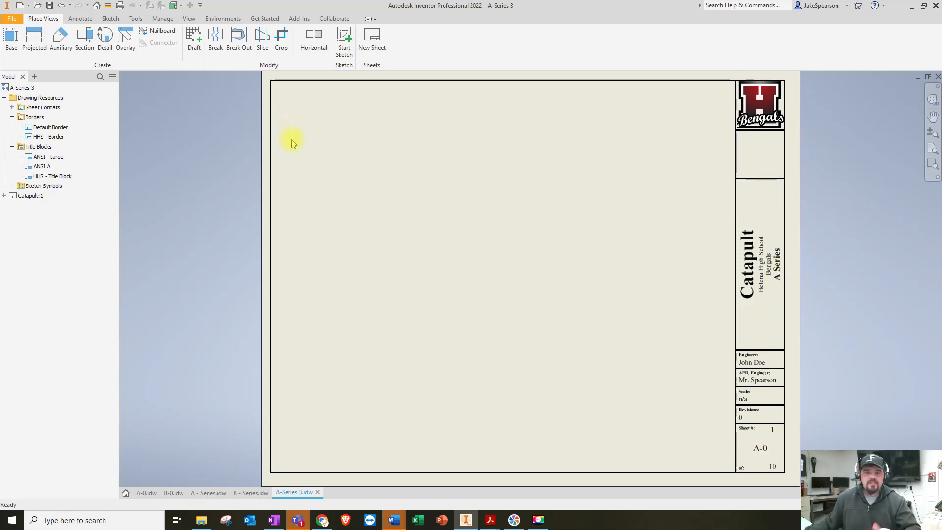
click(49, 7)
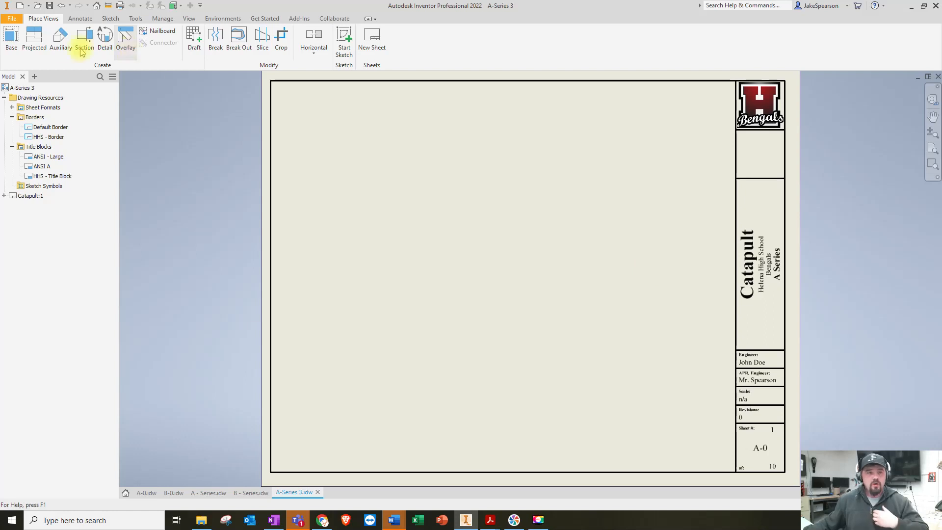
- Save the drawing under the new name B-Series 3 in the Templates folder
click(15, 20)
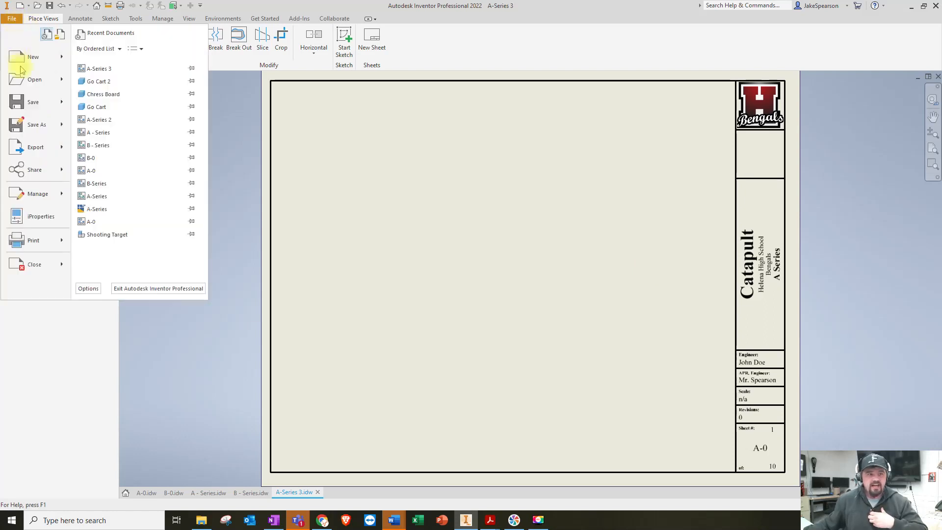
click(29, 124)
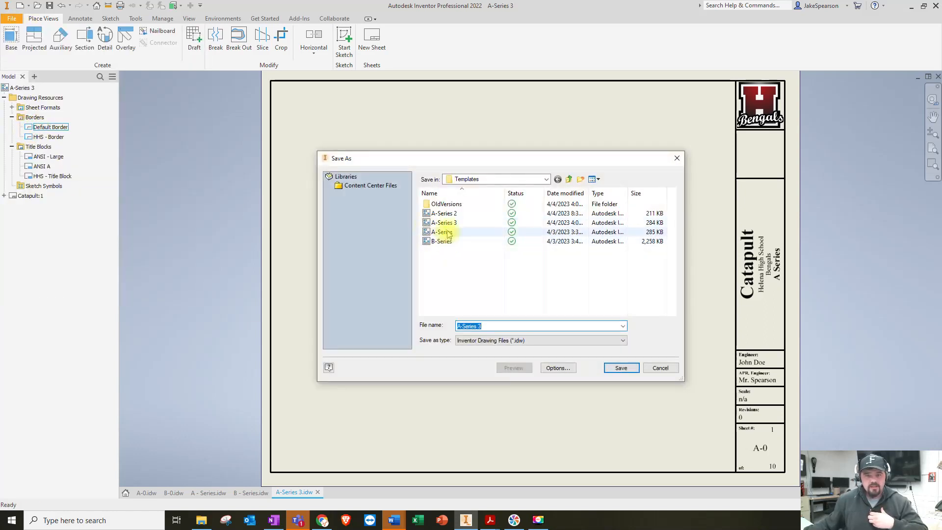
click(442, 241)
click(492, 326)
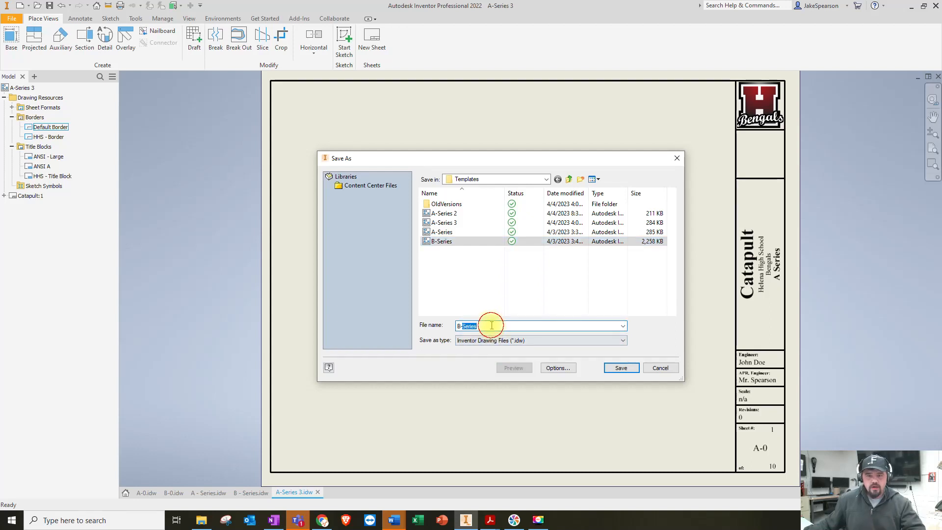
text(3)
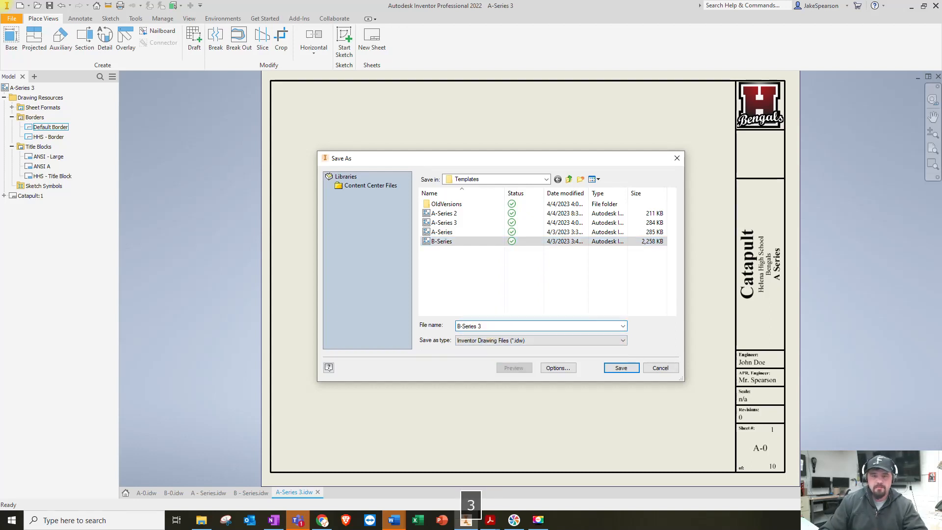
key(Return)
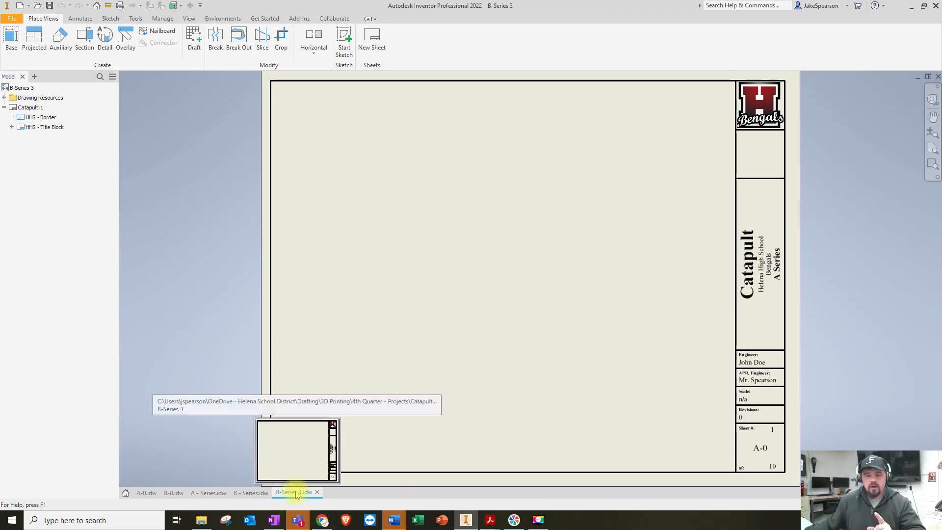
- Check the iProperties list on the B - Series sheet and open the custom iProperties of the B-Series 3 drawing
click(251, 493)
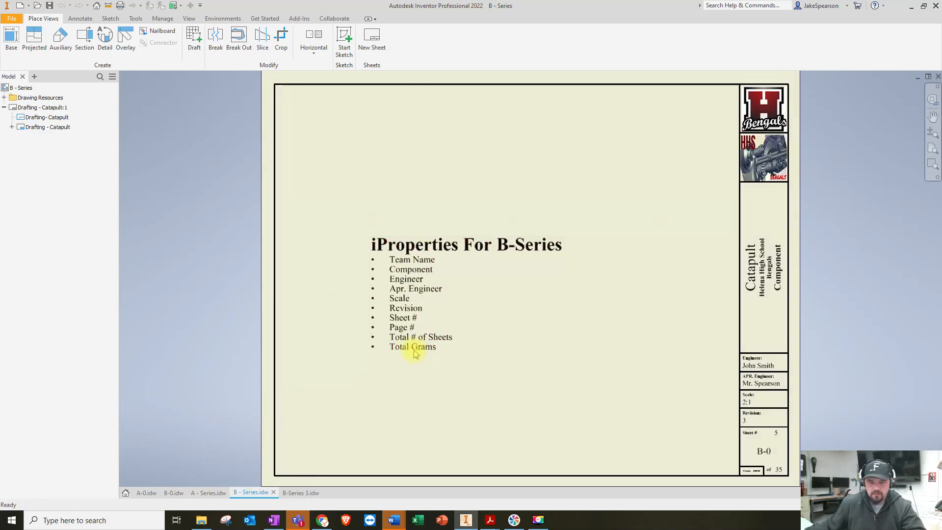
click(300, 492)
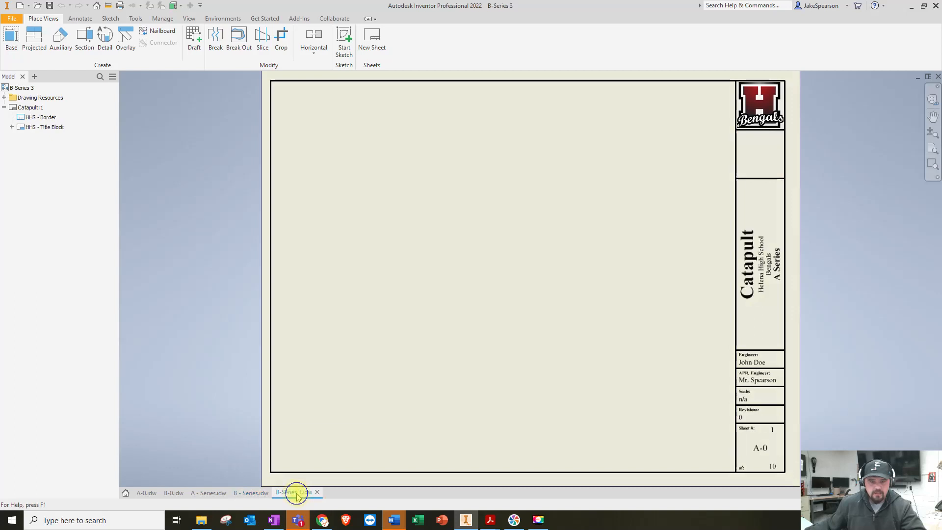
right_click(298, 494)
click(305, 478)
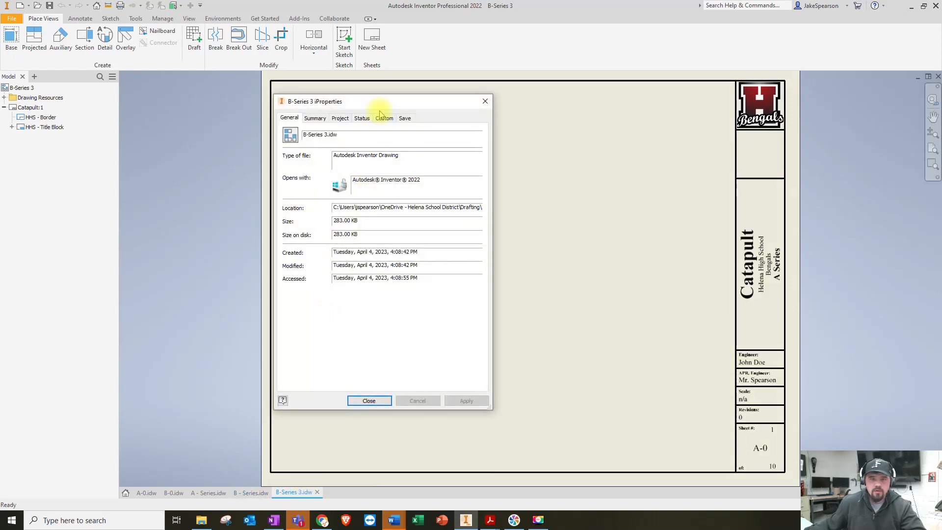
click(391, 120)
click(362, 137)
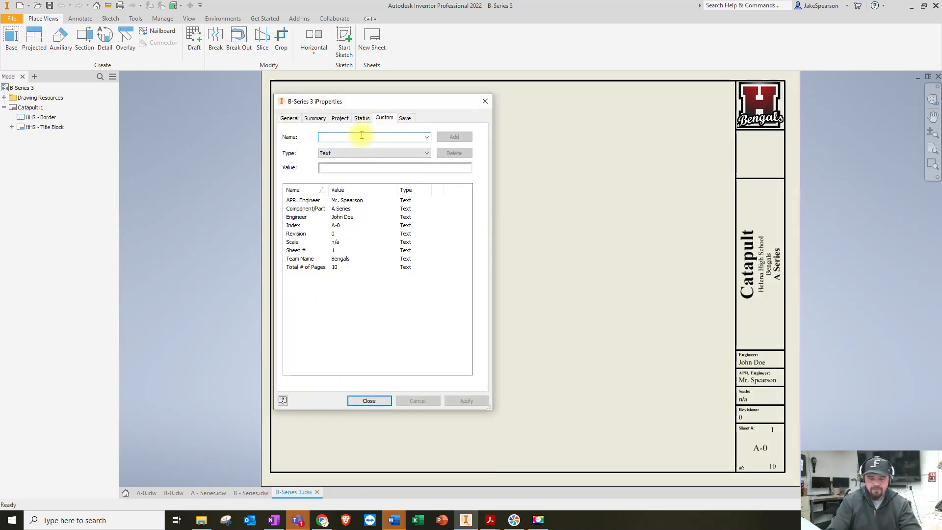
text(Total )
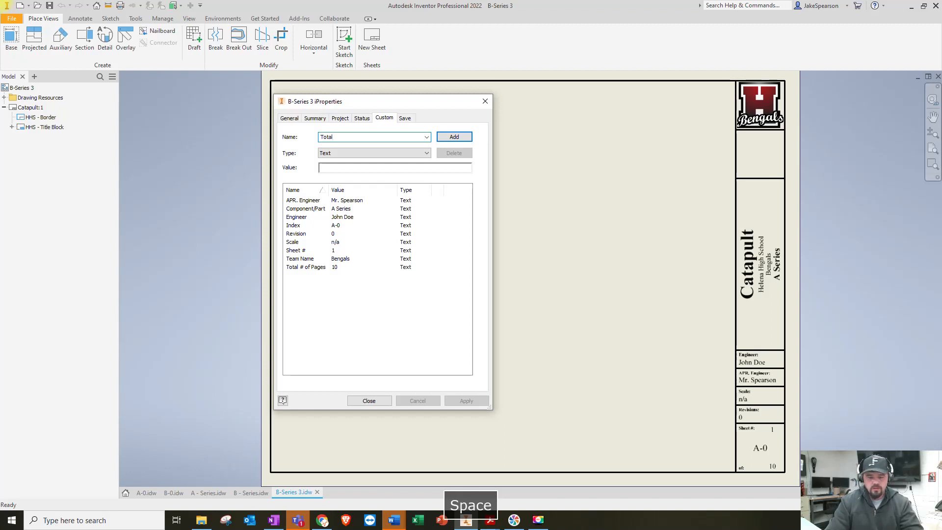
text(Grams)
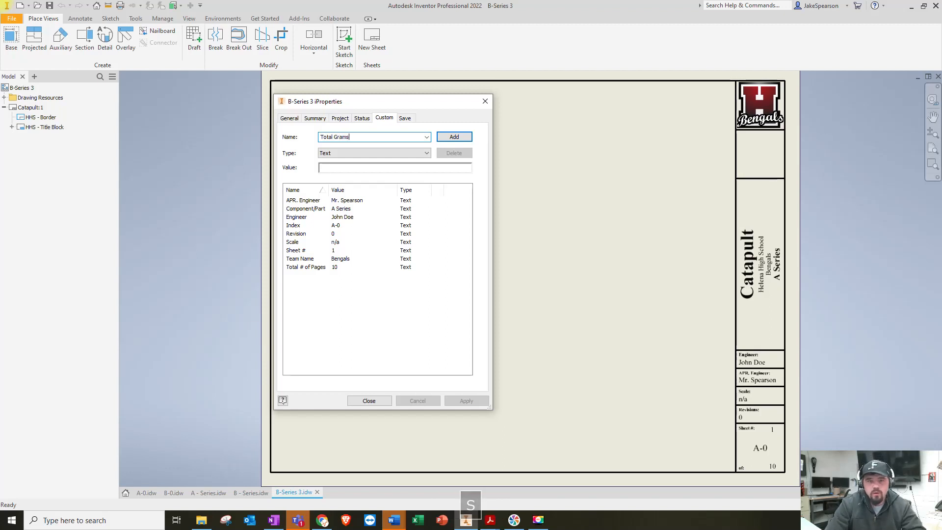
key(BackSpace)
key(BackSpace)
key(BackSpace)
key(BackSpace)
key(BackSpace)
key(BackSpace)
key(BackSpace)
key(BackSpace)
key(BackSpace)
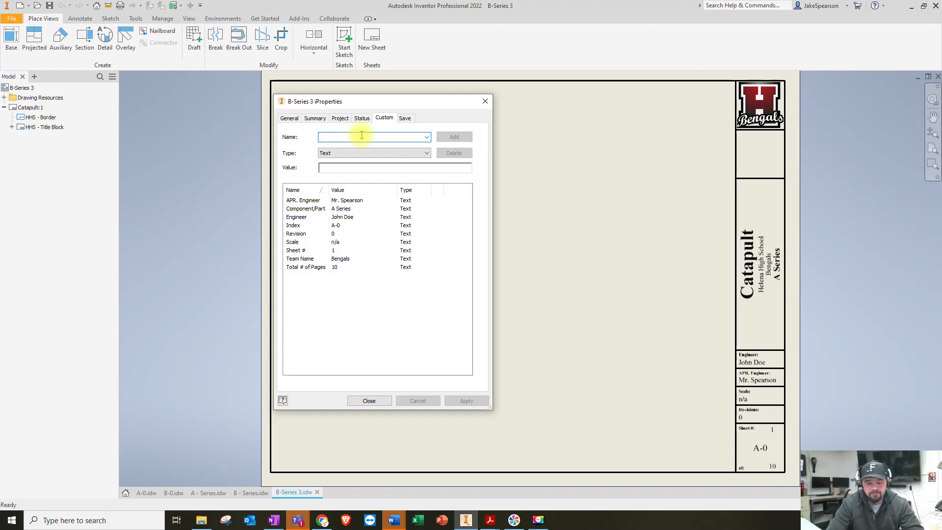
text(Gr)
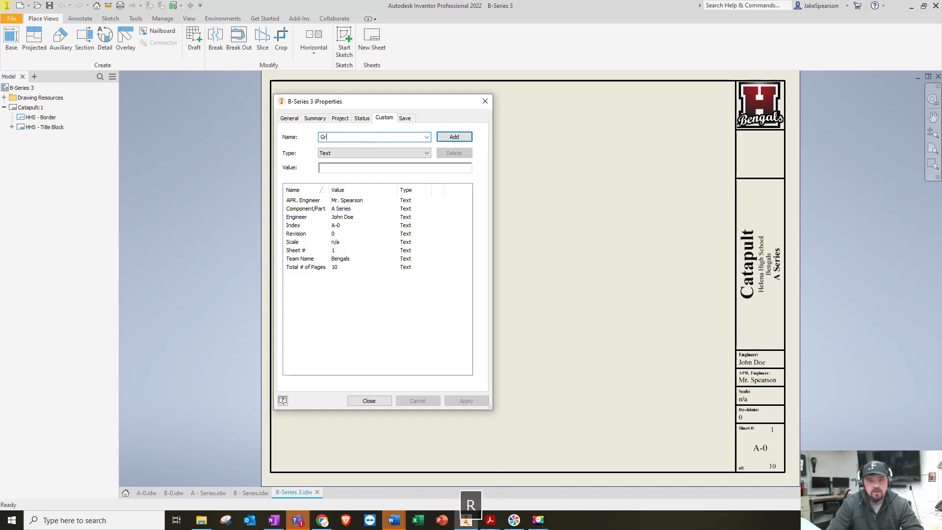
text(ams/Cost)
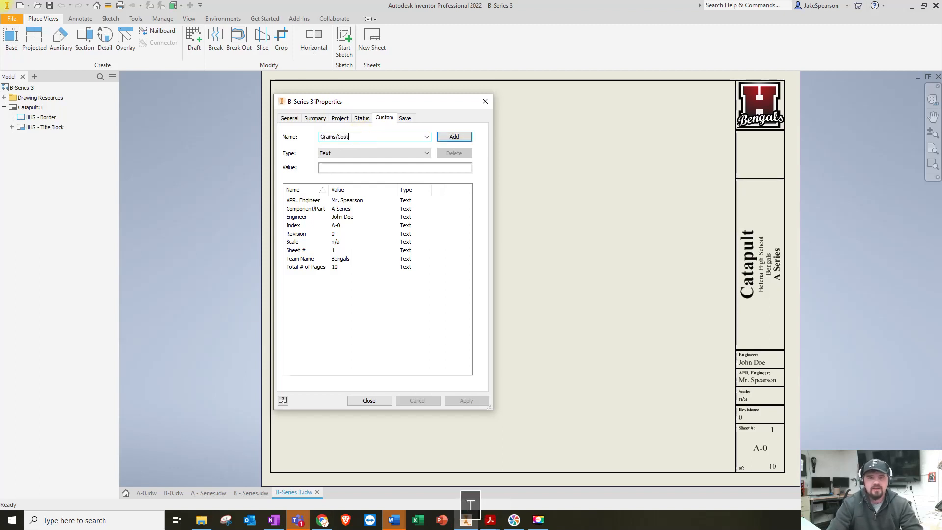
key(BackSpace)
key(BackSpace)
key(BackSpace)
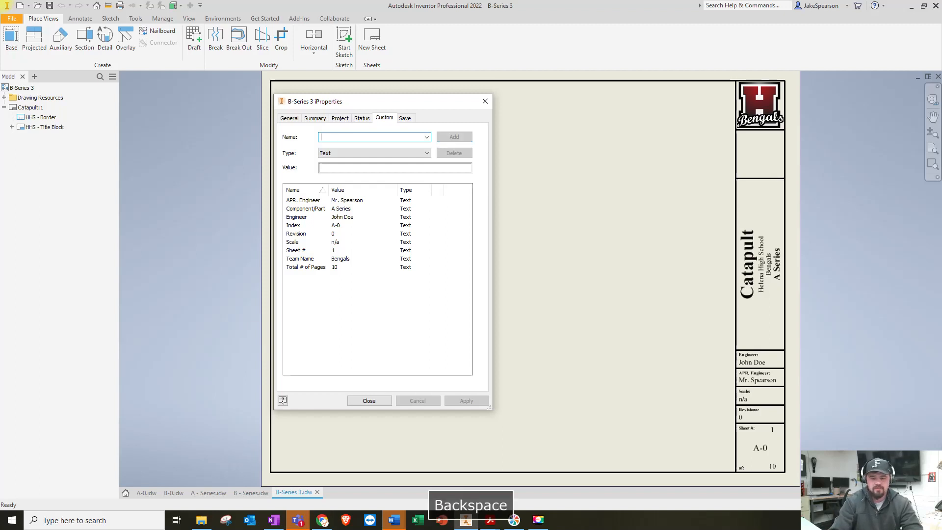
- Add a custom text iProperty named Material/Cost with the value n/a to B-Series 3 and confirm the iProperties
text(material)
key(BackSpace)
key(BackSpace)
key(BackSpace)
key(BackSpace)
key(BackSpace)
key(BackSpace)
key(BackSpace)
text(Mater)
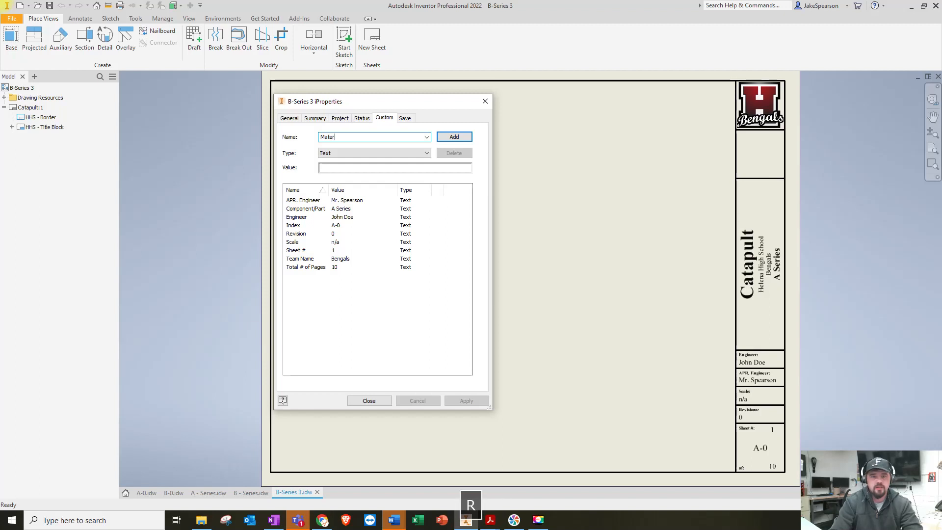
text(ial/Cost)
key(Tab)
key(Tab)
text(n/a)
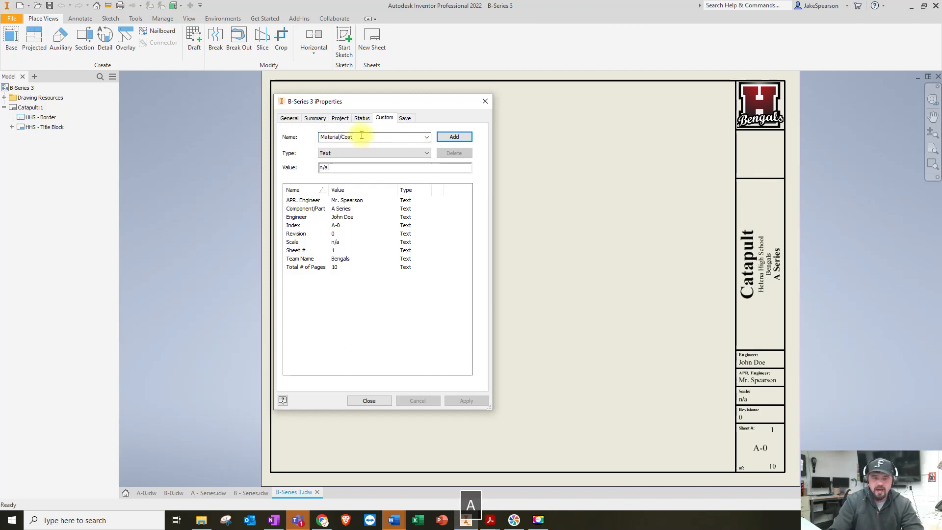
key(Return)
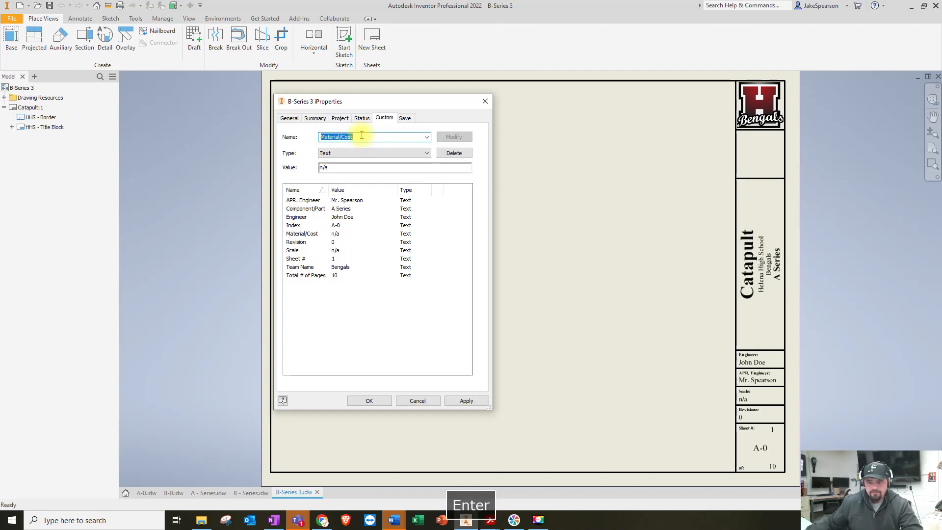
click(373, 400)
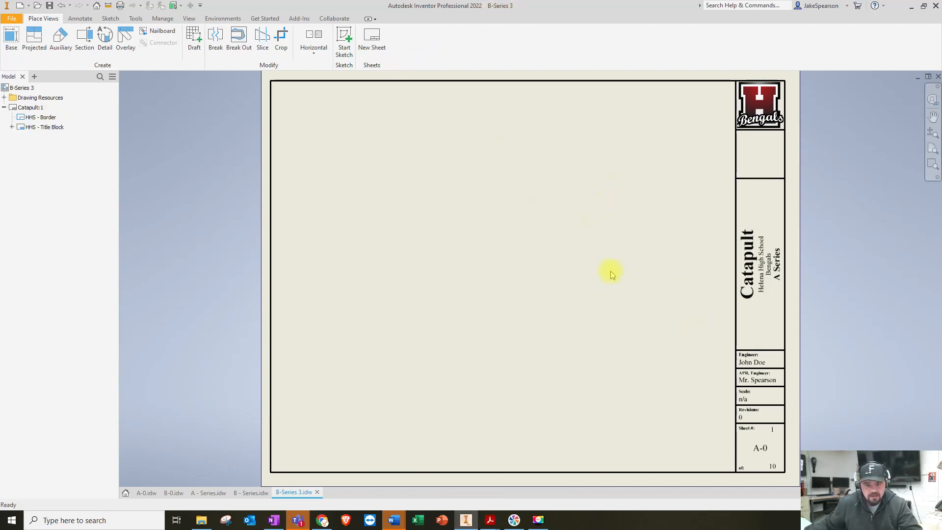
- Examine the material cost cell in the B - Series drawing and open its Drafting - Catapult title block definition for reference
click(256, 493)
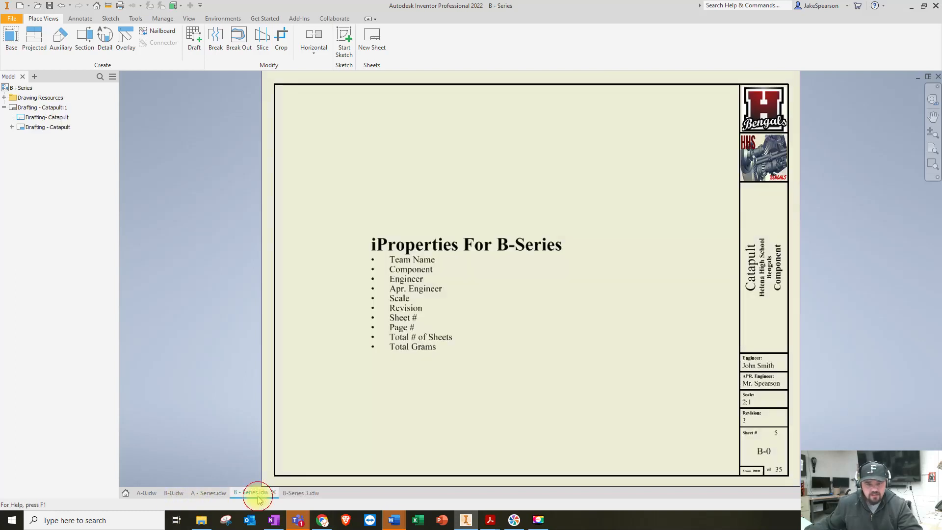
scroll(754, 477, up, 3)
scroll(750, 450, up, 4)
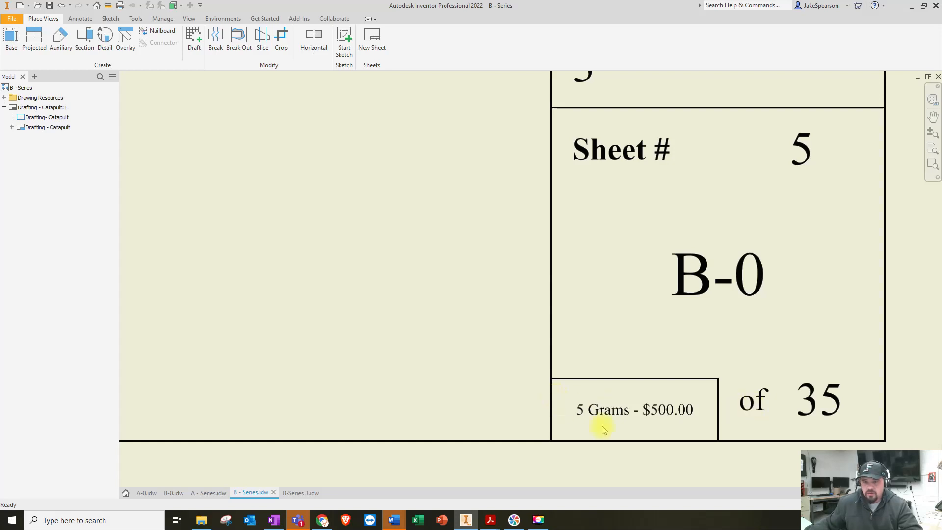
right_click(32, 128)
click(57, 159)
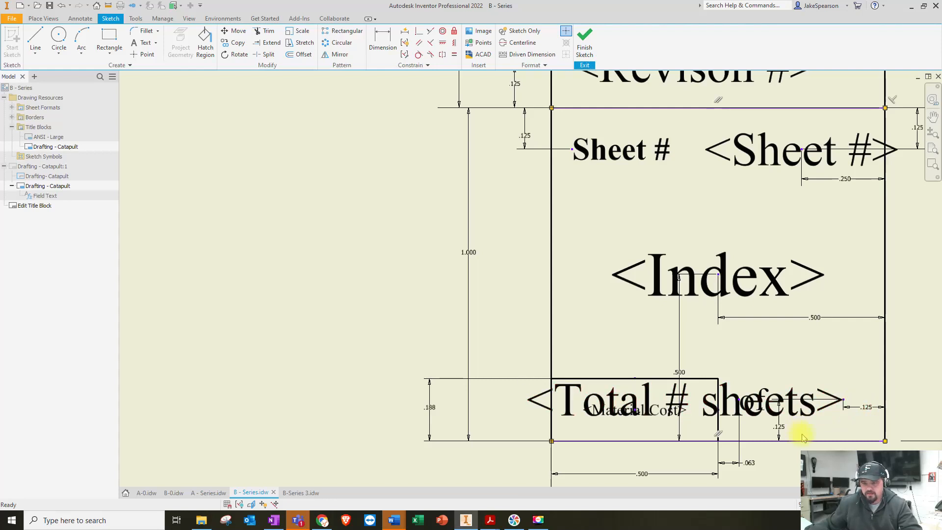
- Return to the B-Series 3 drawing and open the HHS - Title Block definition for editing at its bottom cell
click(297, 495)
scroll(772, 468, up, 5)
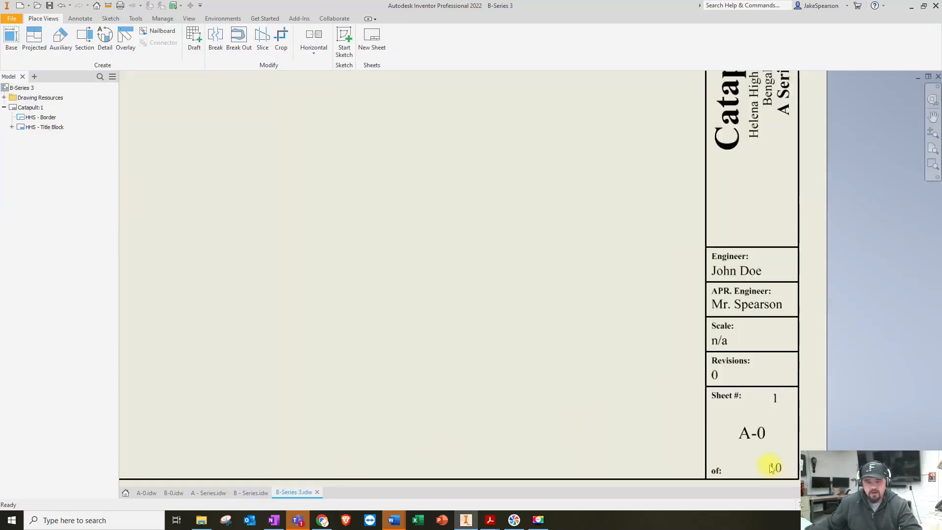
right_click(23, 126)
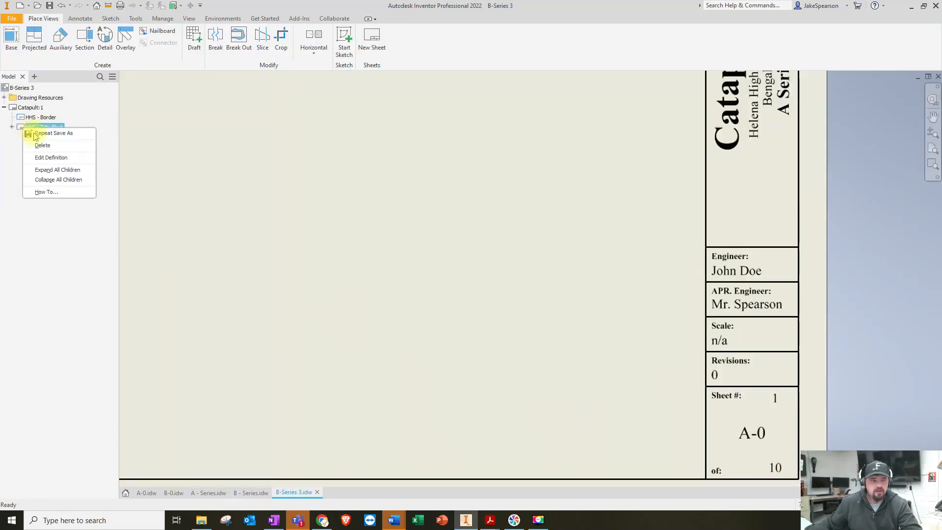
click(52, 158)
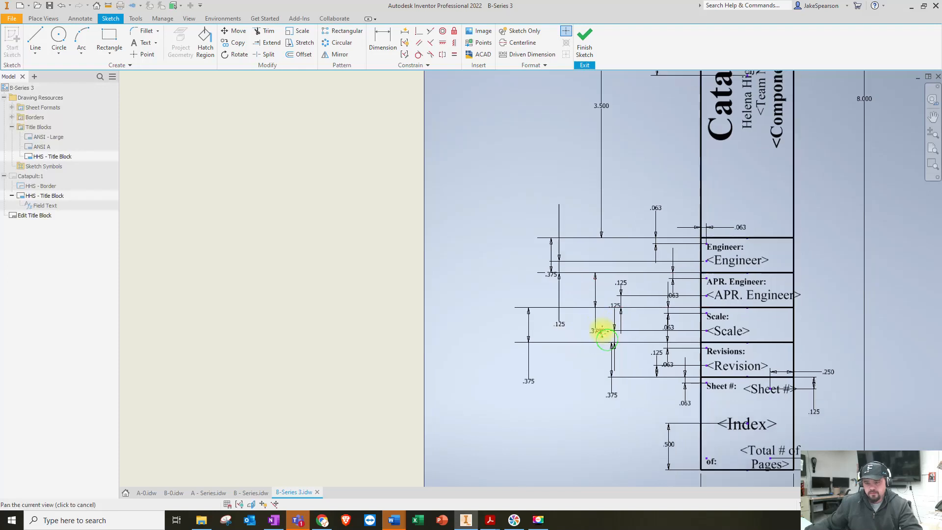
scroll(545, 339, up, 4)
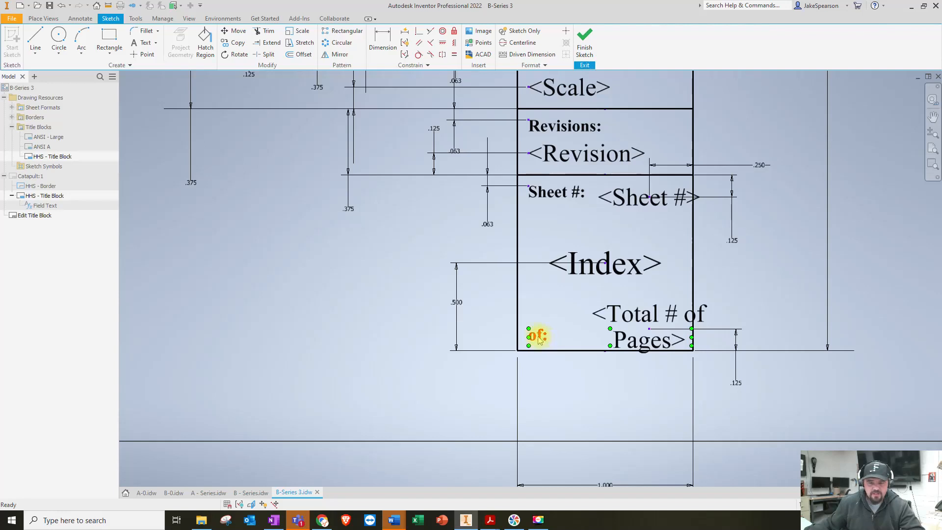
- Show all constraints and delete the vertical and horizontal constraints attached to the "of:" label in the bottom cell
right_click(539, 338)
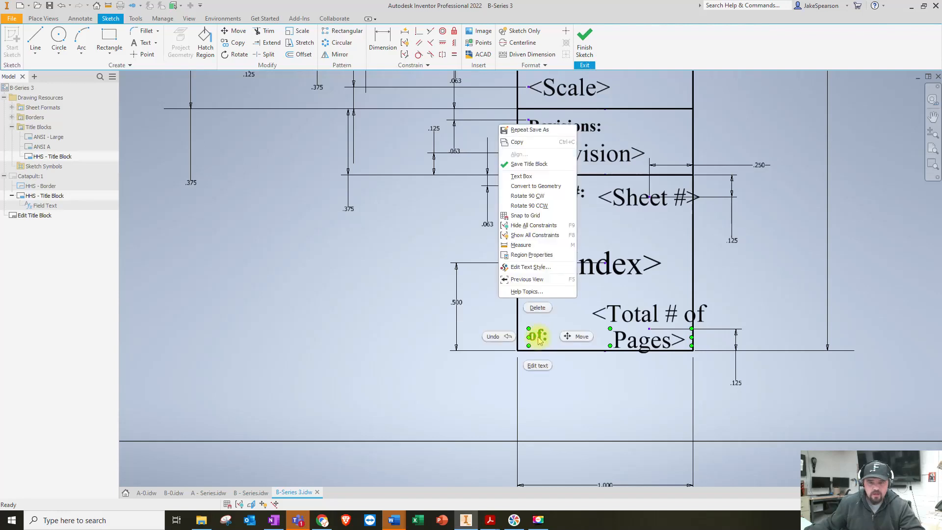
click(539, 236)
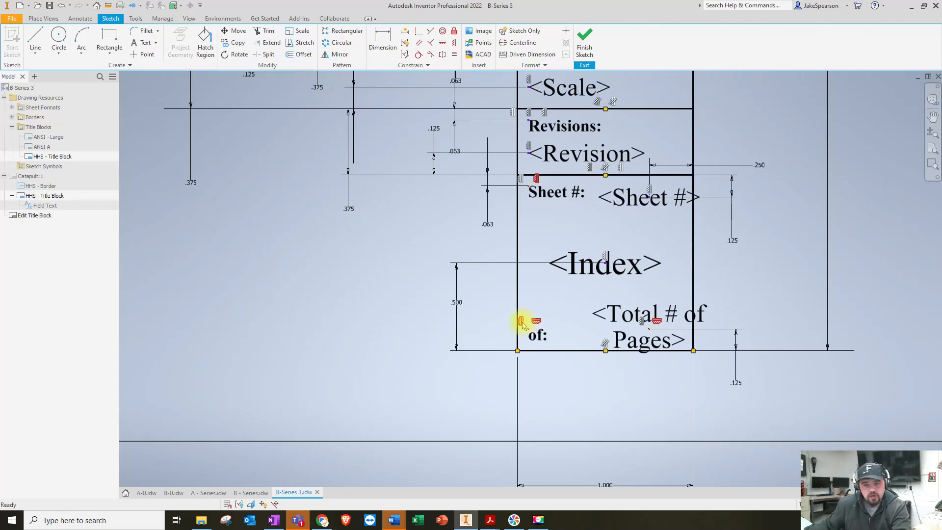
click(522, 322)
key(Delete)
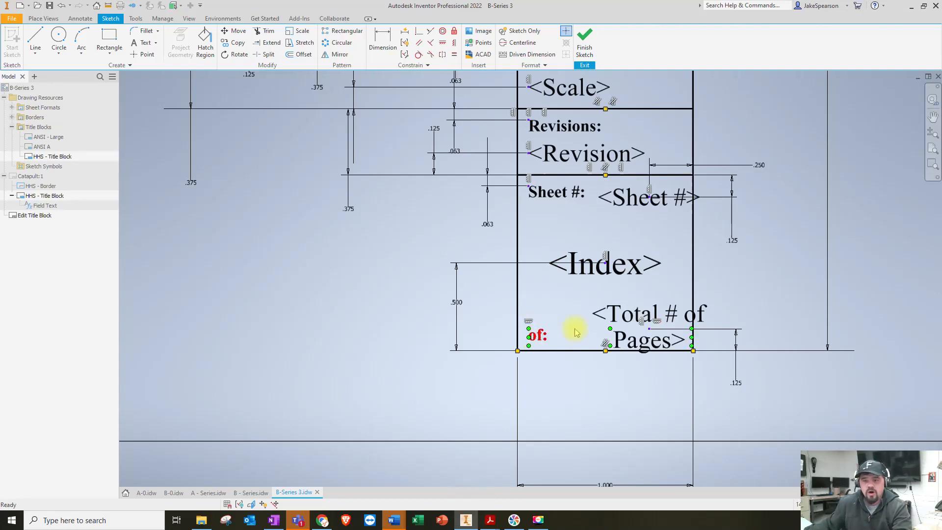
click(641, 322)
key(Delete)
drag(538, 335, 582, 334)
key(ctrl+z)
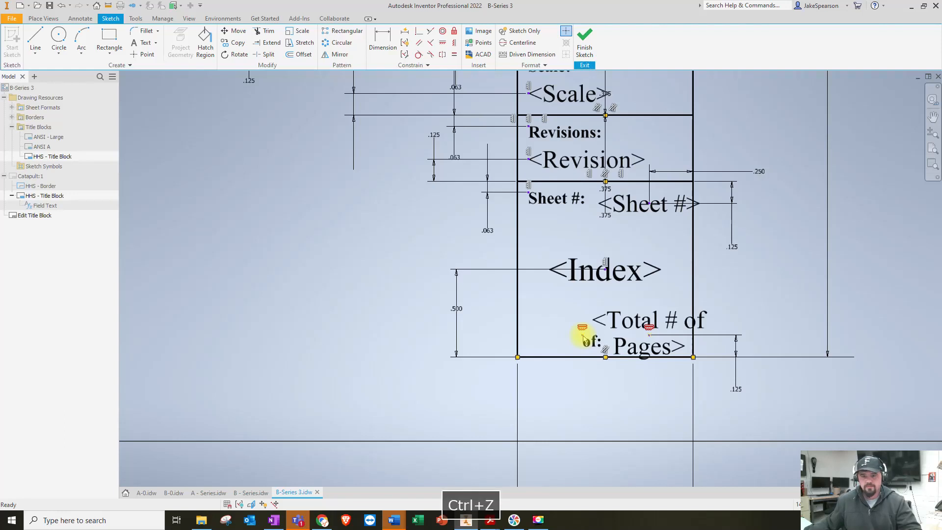
key(Delete)
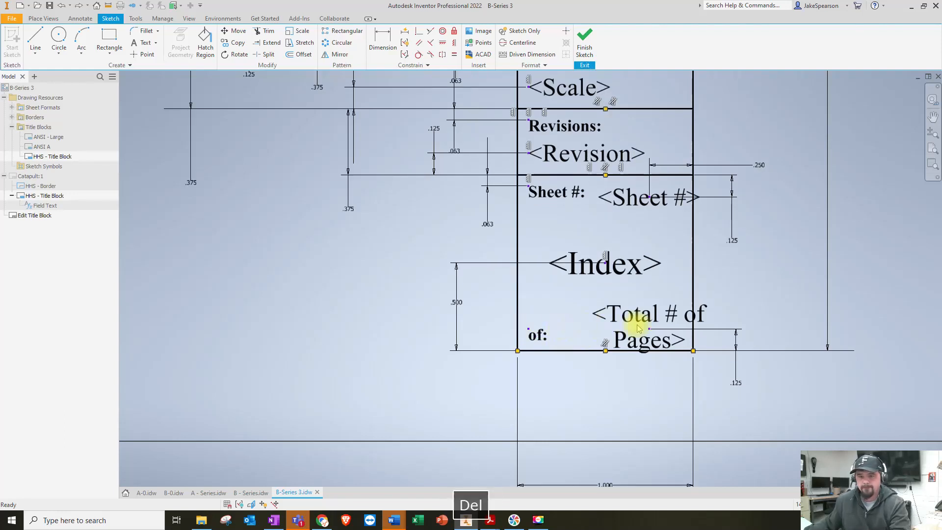
- Hide all constraints and move the "of:" label out of the bottom cell, to the left of the title block
click(643, 340)
click(649, 329)
right_click(641, 338)
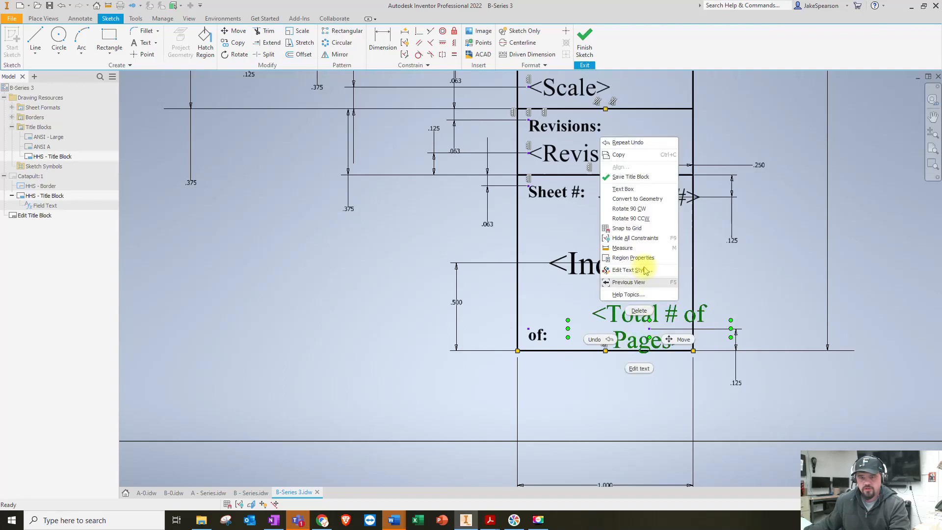
click(633, 238)
mouse_move(539, 339)
mouse_down()
mouse_move(410, 280)
mouse_move(397, 285)
mouse_up()
drag(631, 338, 742, 305)
key(ctrl+z)
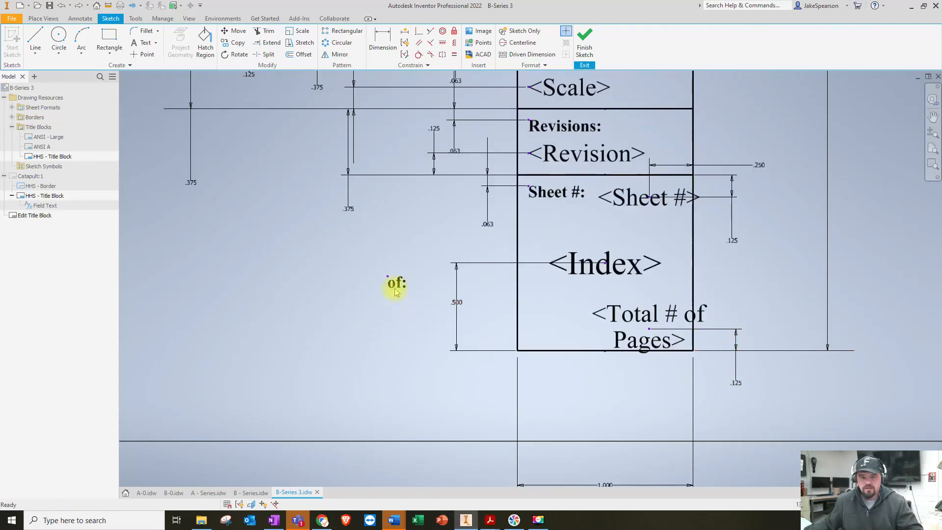
- Draw a small box in the bottom cell's lower-left corner with a 0.5 in horizontal line and a vertical line down to the bottom edge
click(35, 40)
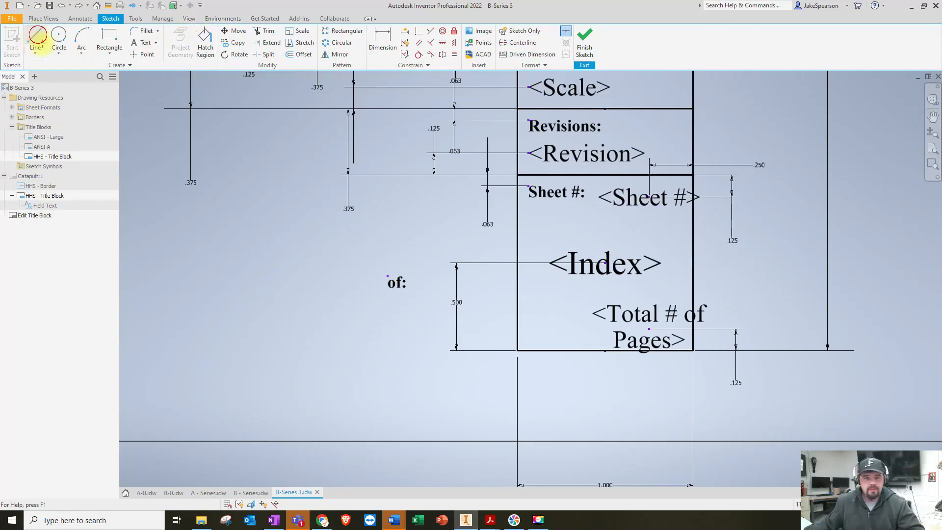
click(518, 319)
text(.5)
key(Return)
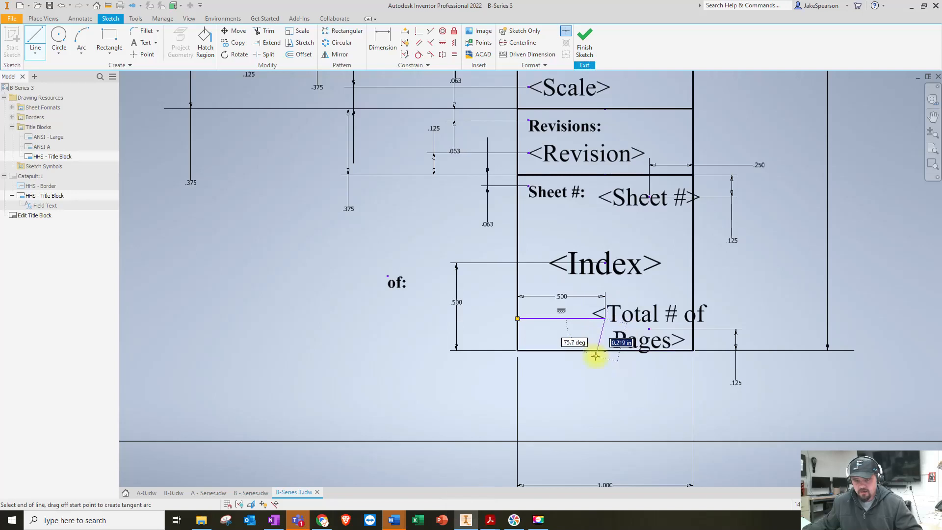
click(605, 350)
key(Escape)
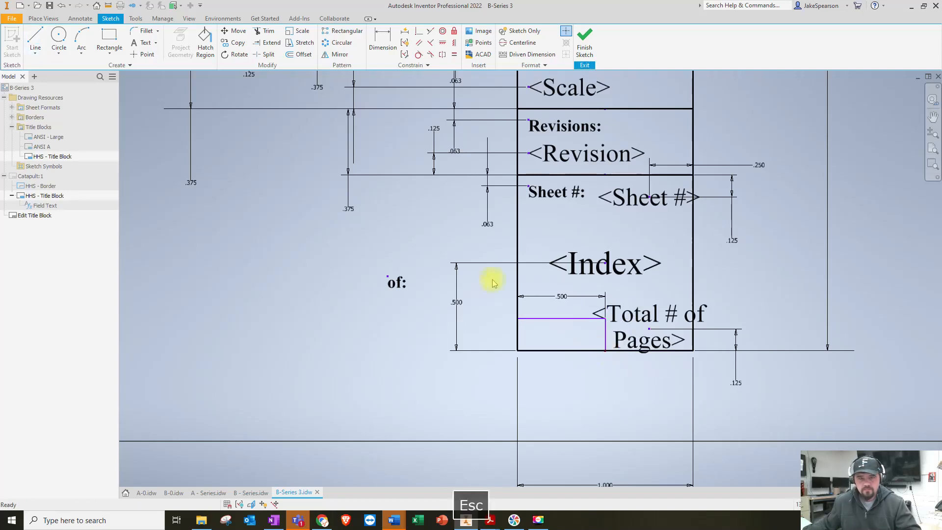
- Assign the two new box lines to the Border (ANSI) layer and return to the sketch tools
click(606, 337)
ctrl+click(561, 320)
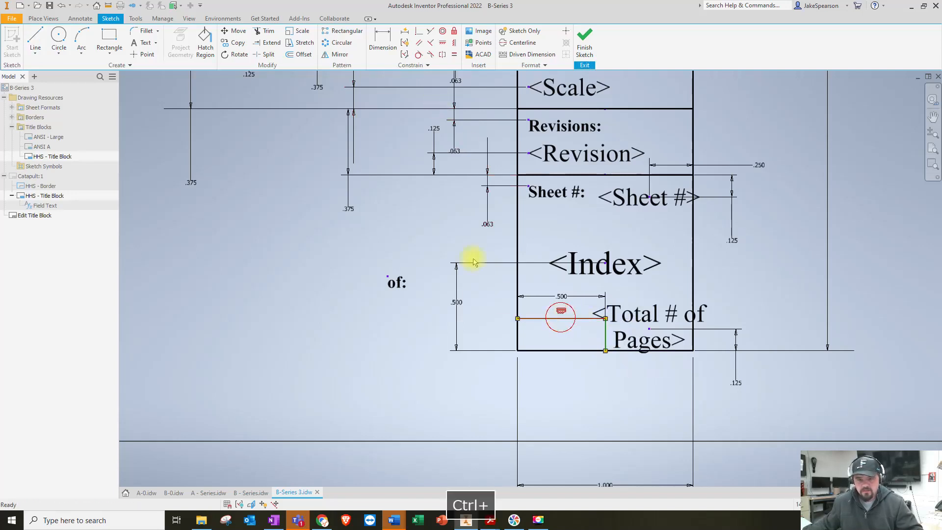
click(80, 18)
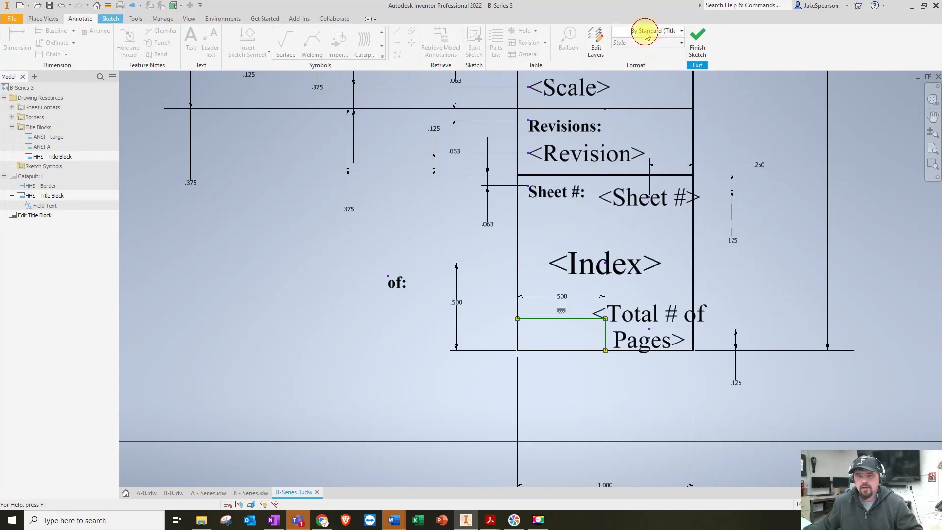
click(644, 34)
click(653, 51)
click(568, 385)
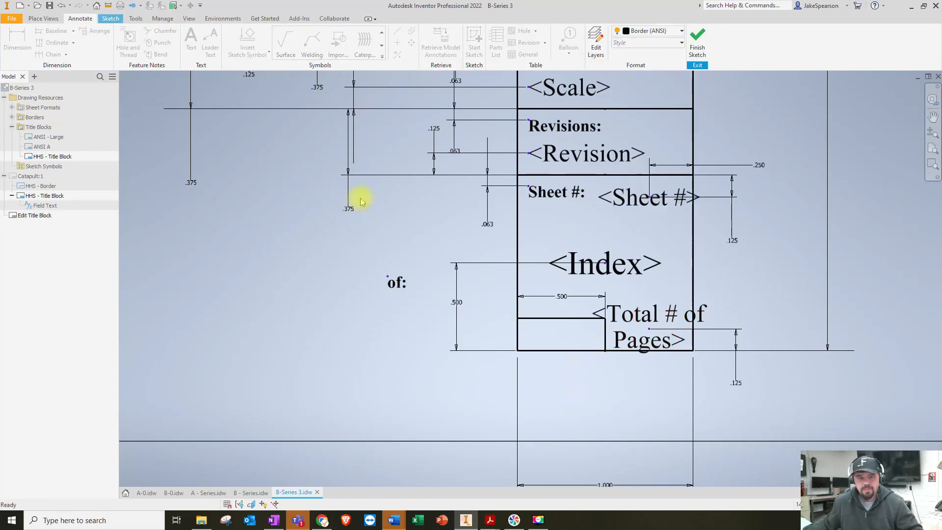
click(110, 18)
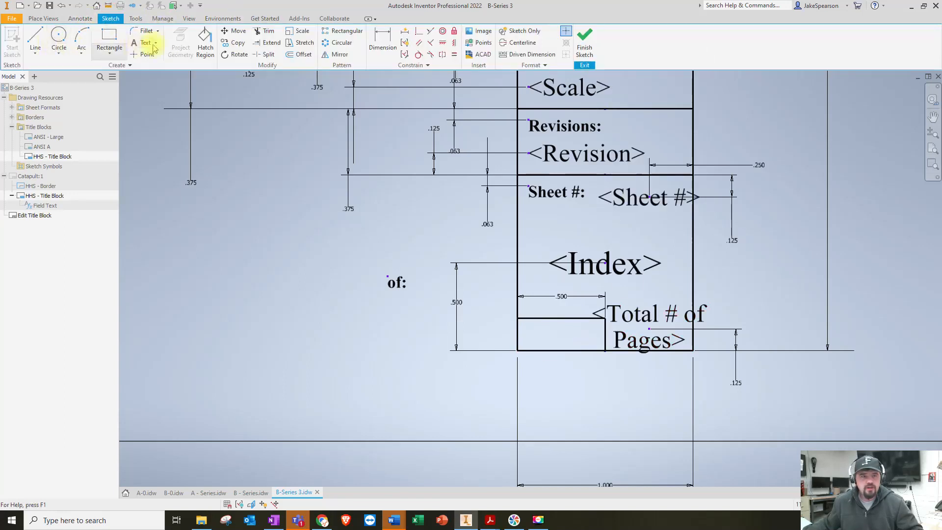
- Dimension the height of the small box in the bottom cell and set it to 3/16 in
click(385, 40)
click(538, 320)
click(537, 348)
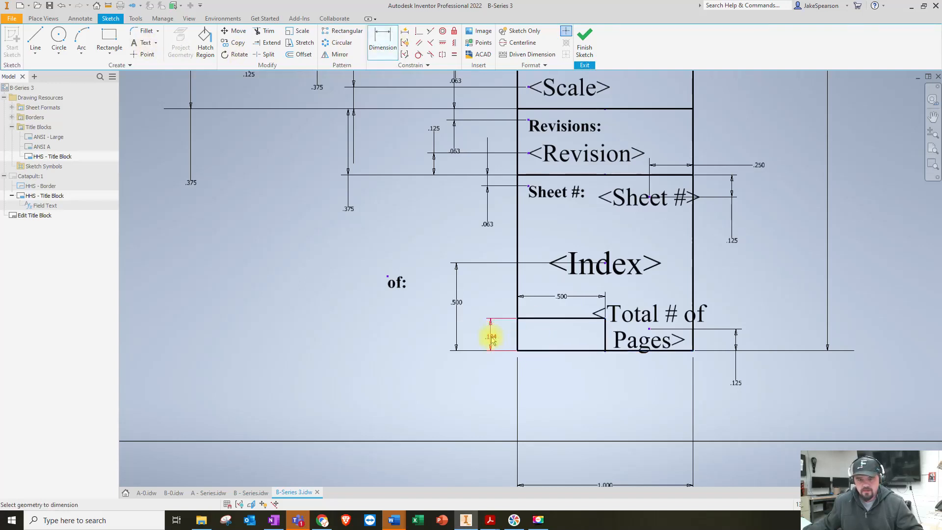
click(492, 340)
text(3/1)
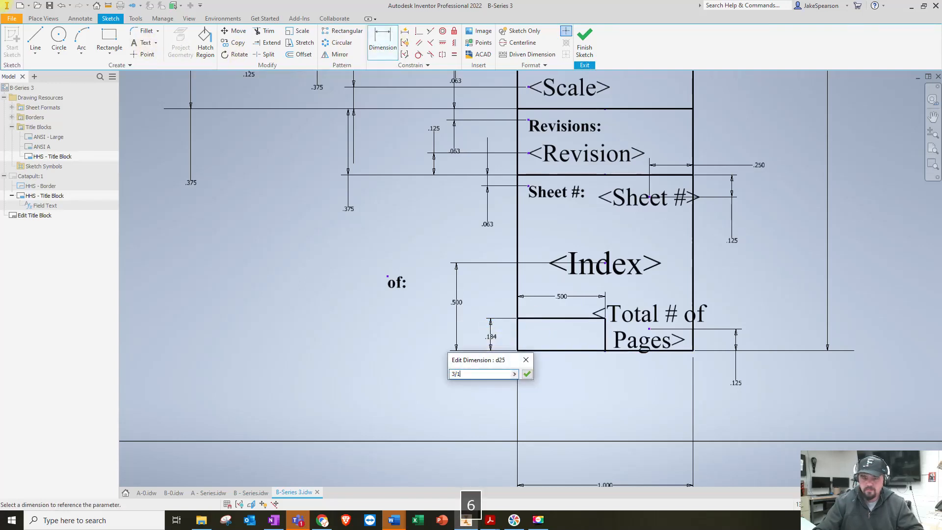
text(6)
key(Return)
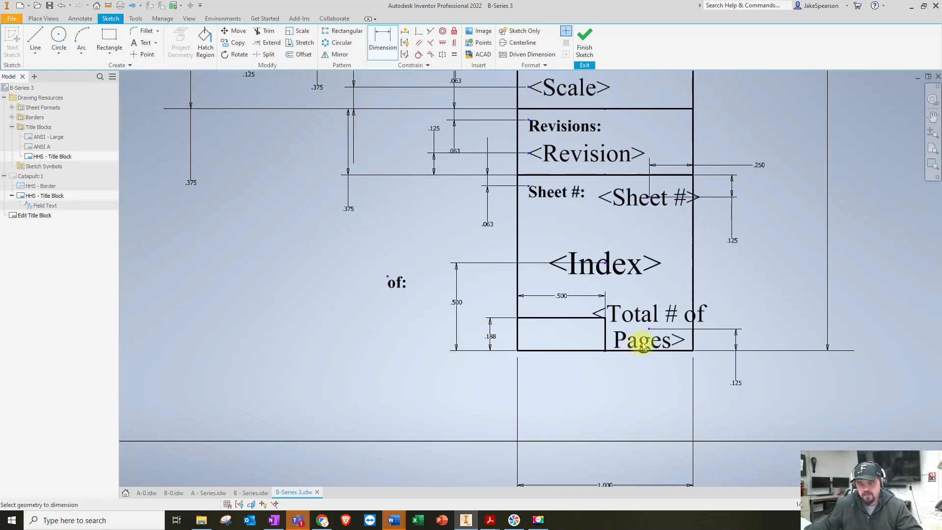
key(Escape)
- Delete the .125 dimension on the "<Total # of Pages>" text and move the text outside the title block's right edge
click(641, 346)
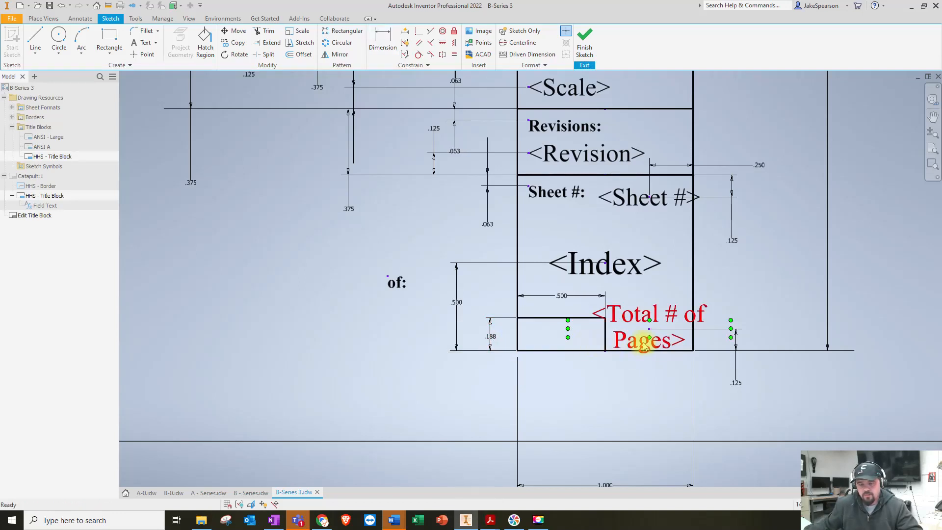
click(737, 383)
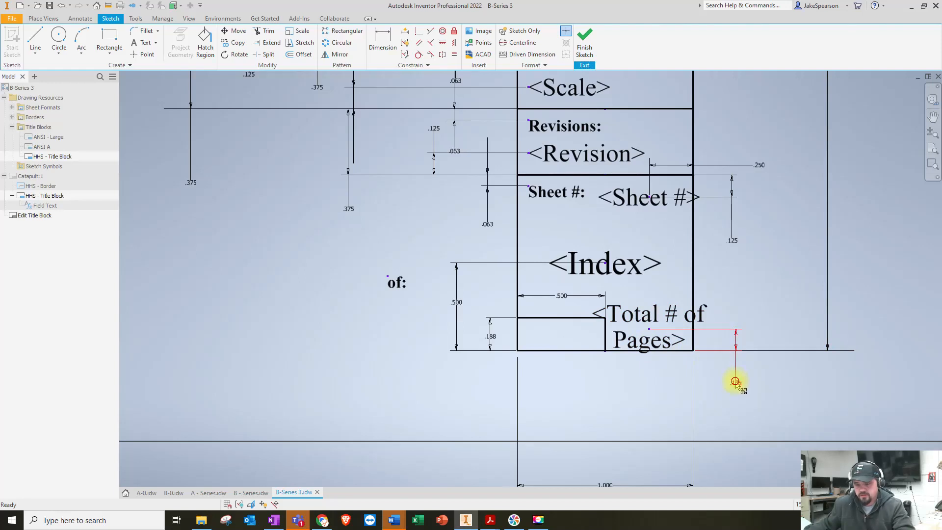
key(Delete)
mouse_move(688, 330)
mouse_down()
mouse_move(766, 278)
mouse_move(753, 273)
mouse_up()
click(777, 294)
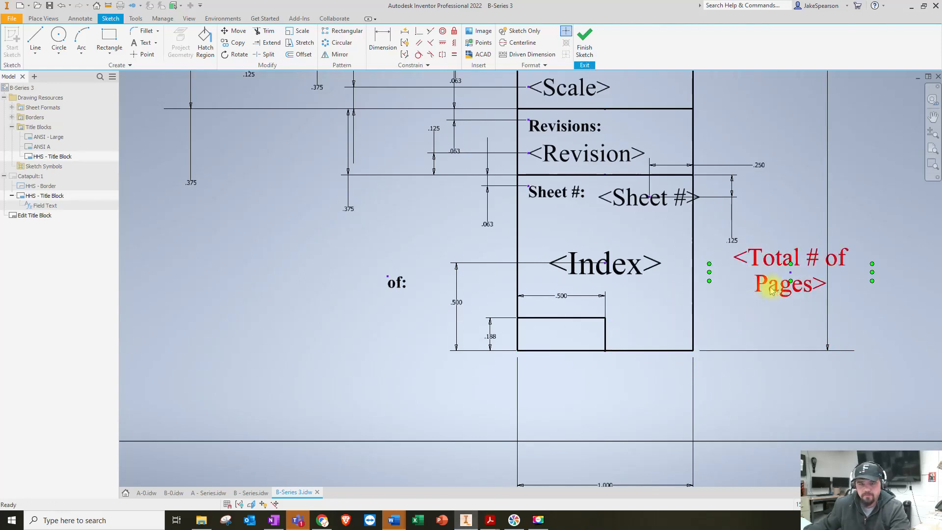
- Move the "of:" label just right of the small box in the bottom cell and give it middle justification
mouse_move(551, 284)
mouse_down()
mouse_move(397, 280)
mouse_move(559, 330)
mouse_up()
mouse_move(623, 330)
mouse_down()
mouse_move(612, 333)
mouse_move(623, 337)
mouse_up()
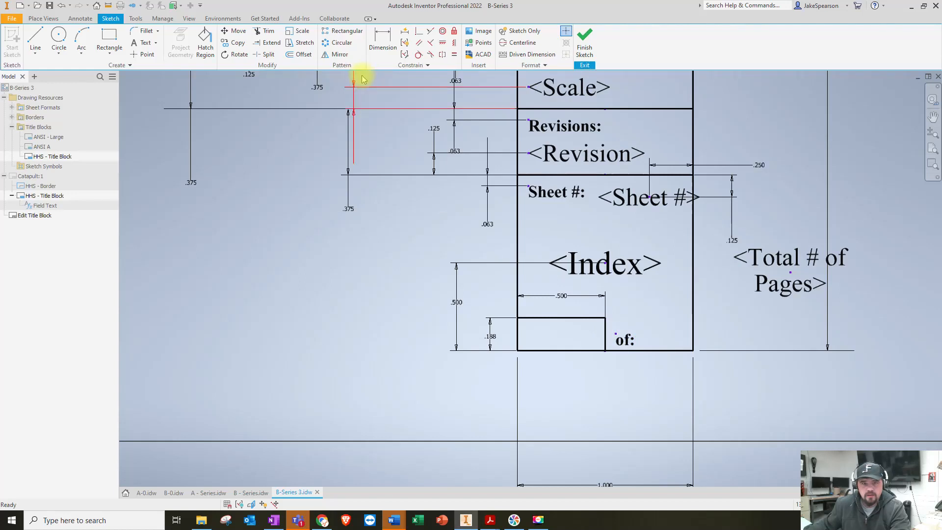
double_click(625, 341)
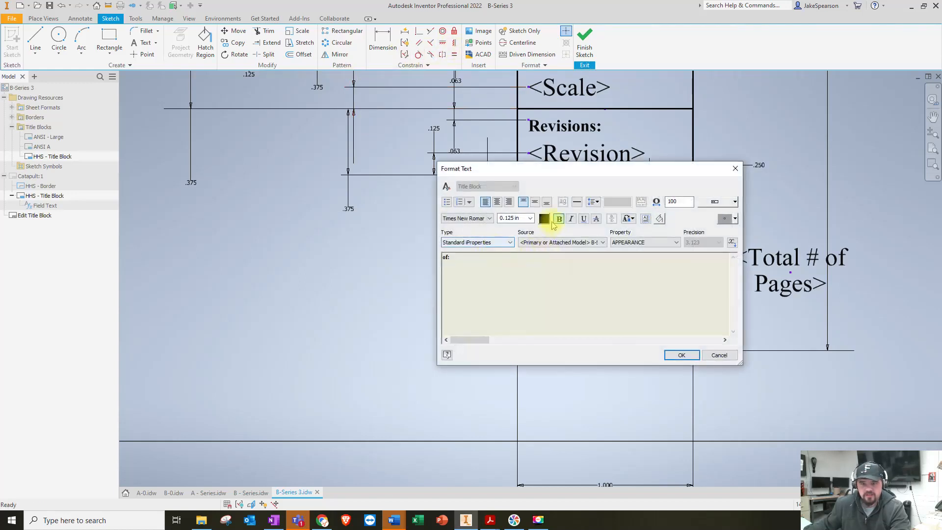
click(676, 356)
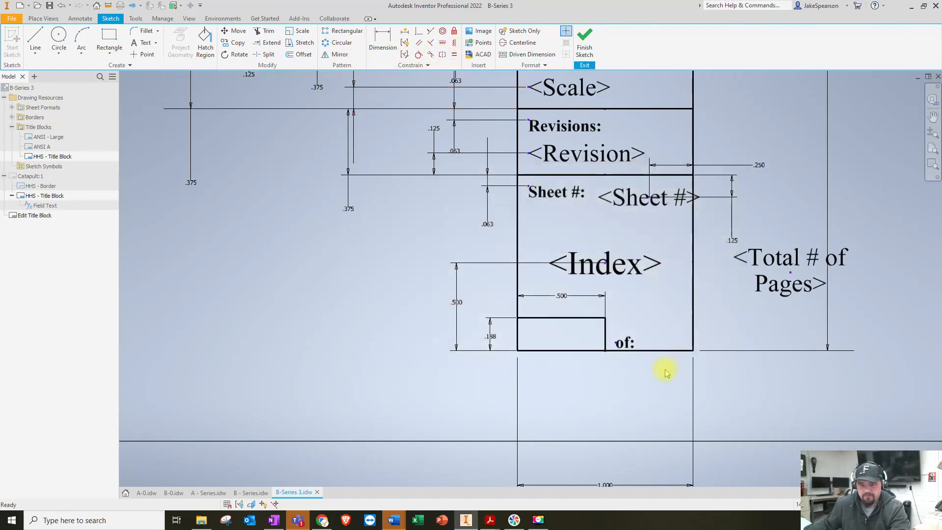
drag(626, 342, 615, 335)
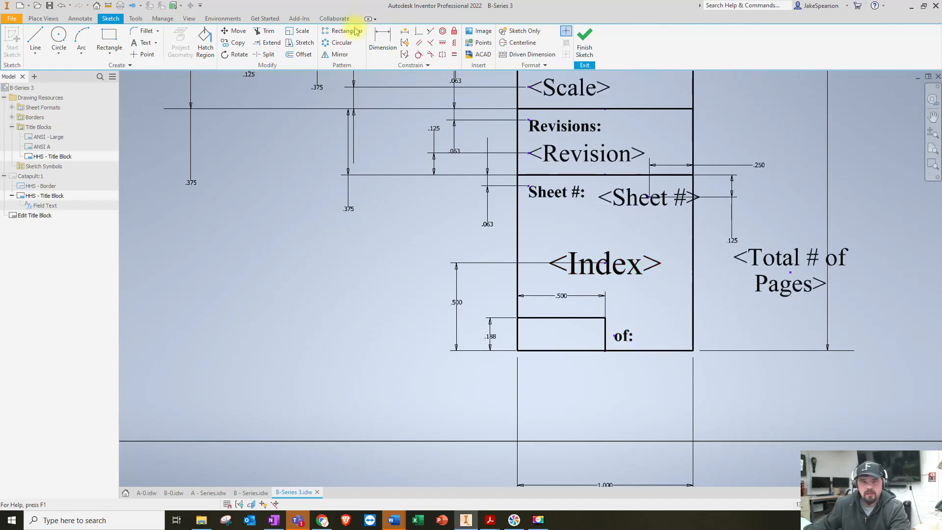
- Constrain the "of:" label's insertion point horizontally to the midpoint of the small box's right line
click(455, 43)
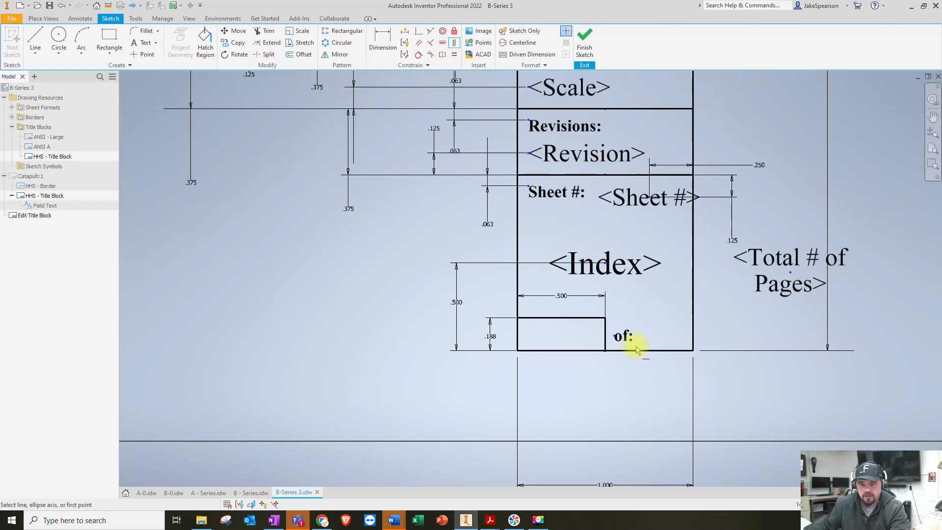
click(612, 339)
click(607, 336)
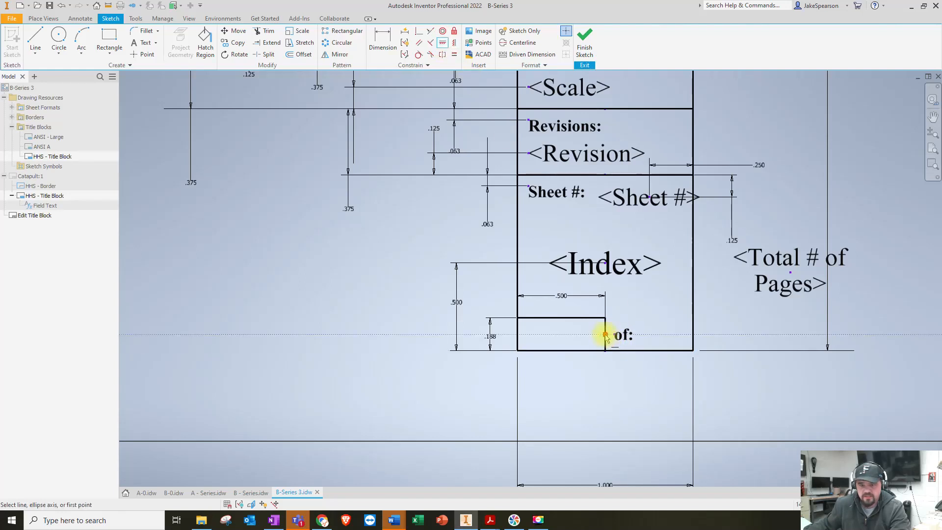
- Try to align the "<Total # of Pages>" text horizontally with the "of:" label while it sits outside the title block, and undo it
click(789, 272)
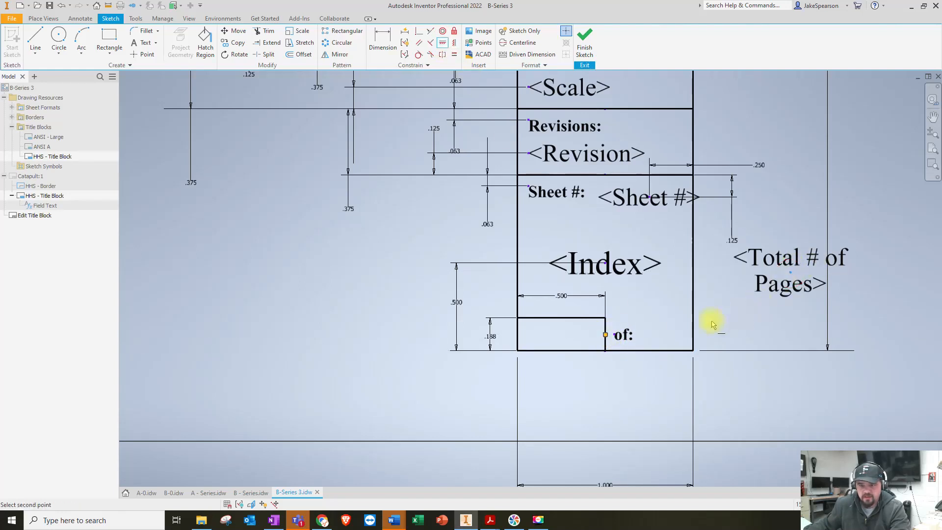
click(615, 336)
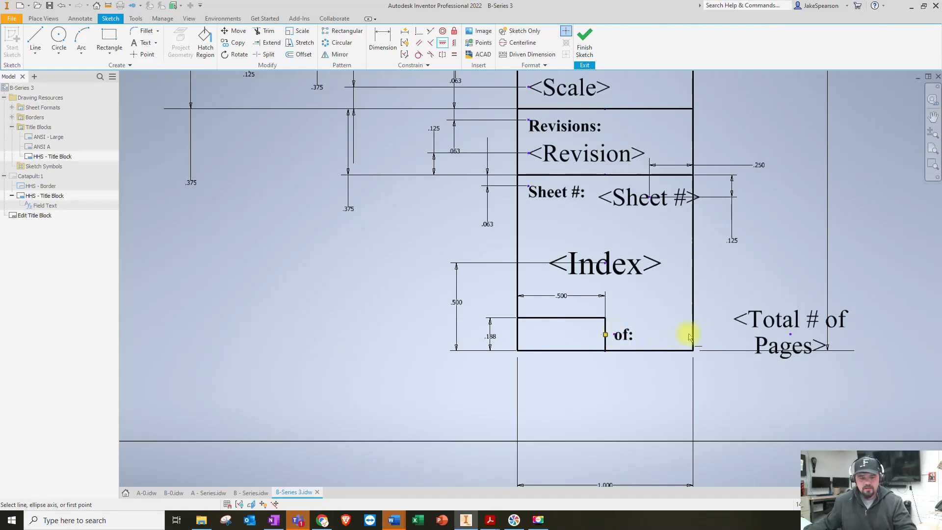
key(Escape)
key(ctrl+z)
- Move the "<Total # of Pages>" text back into the bottom cell and dimension its insertion point .125 in from the cell's right edge
click(798, 285)
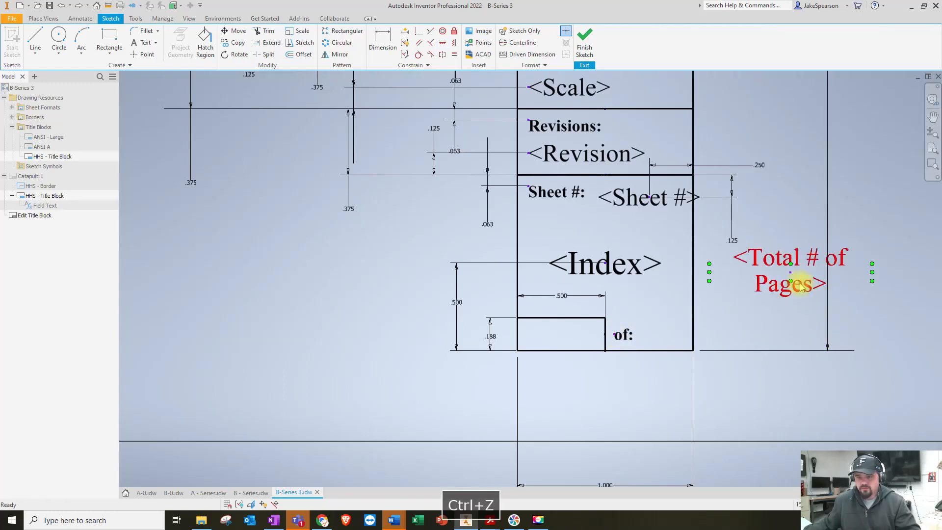
drag(796, 295, 685, 351)
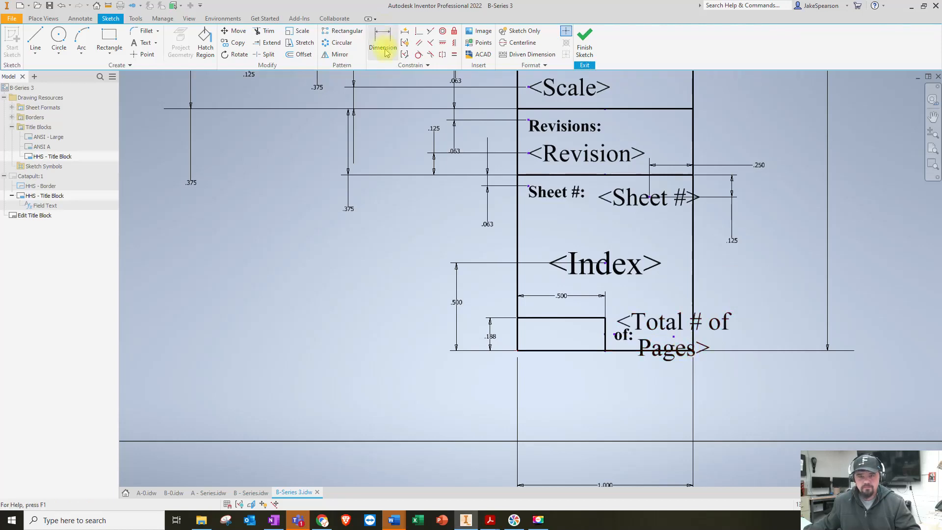
click(660, 330)
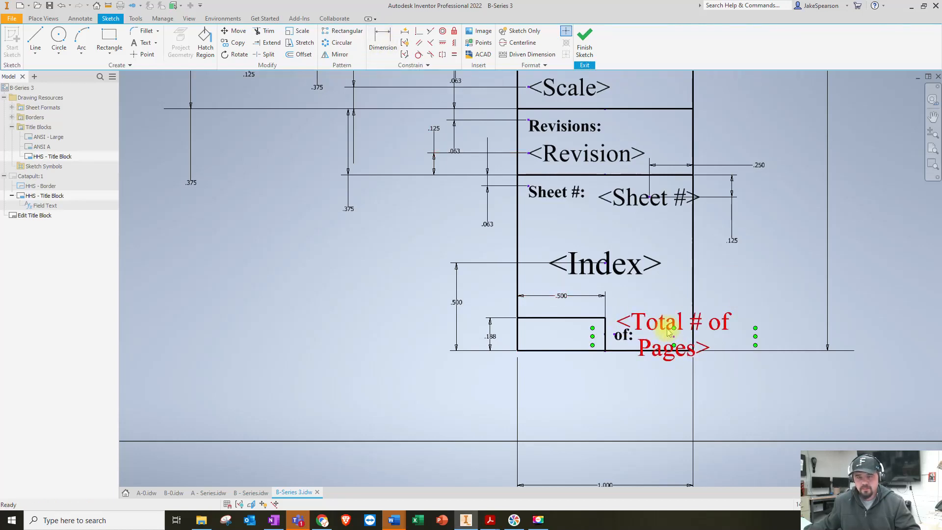
click(385, 42)
click(674, 338)
click(694, 301)
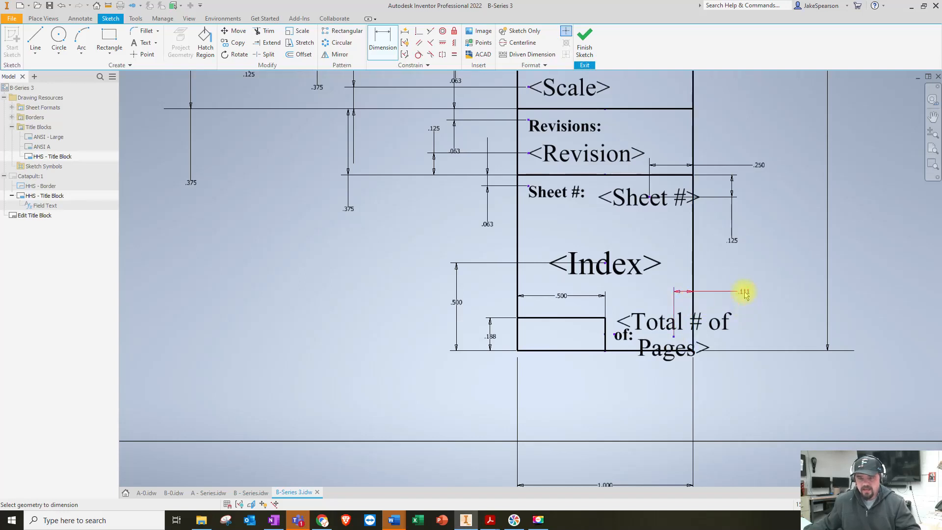
click(745, 293)
text(.125)
key(Return)
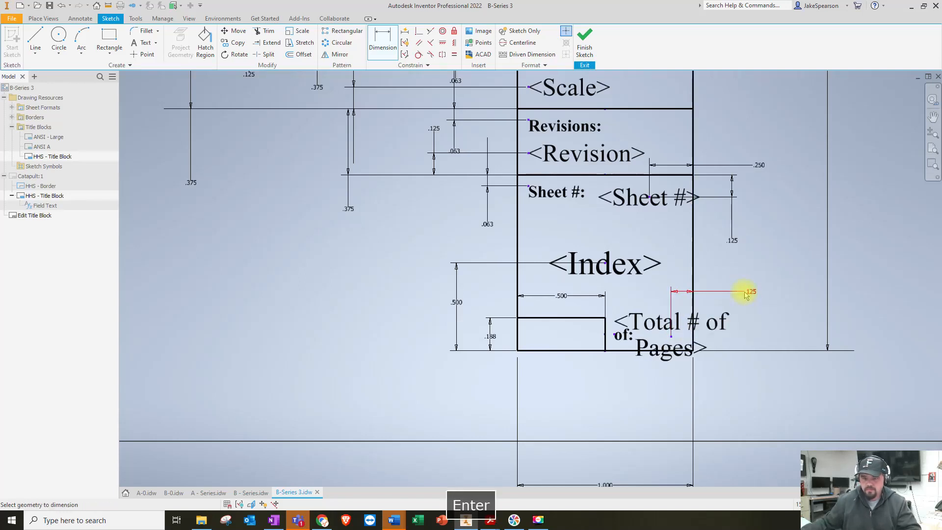
- Align the "<Total # of Pages>" text's insertion point with the "of:" label using a horizontal constraint
click(454, 43)
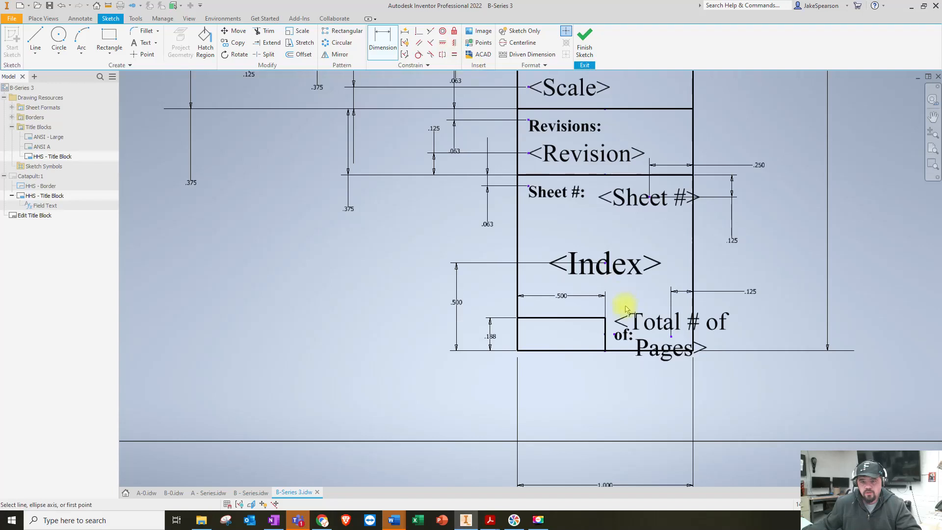
click(443, 43)
click(617, 335)
click(618, 337)
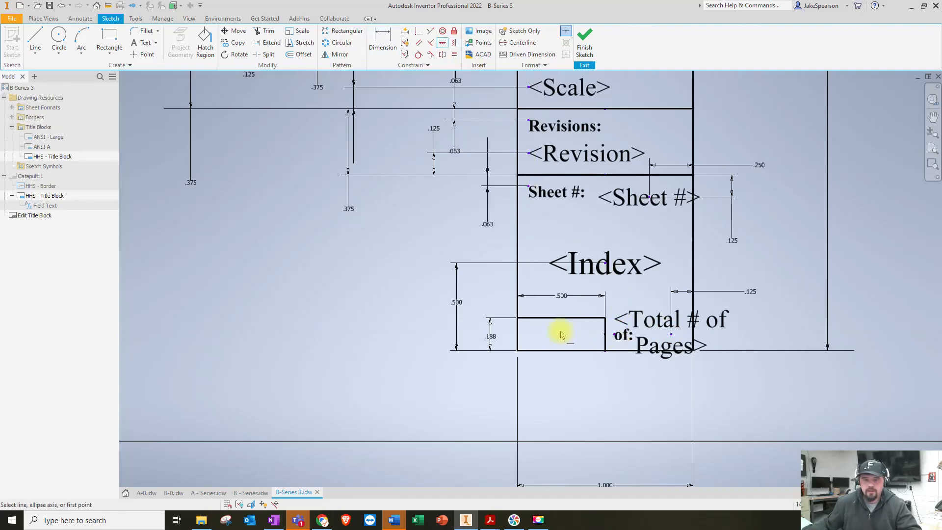
- Create a text box inside the small cell and insert the current drawing's custom iProperty Material/Cost
click(142, 42)
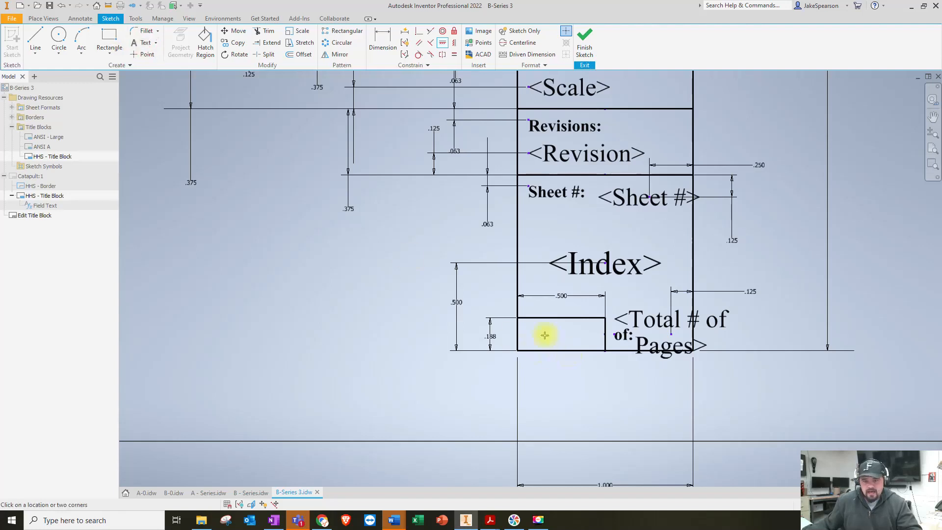
drag(525, 325, 596, 345)
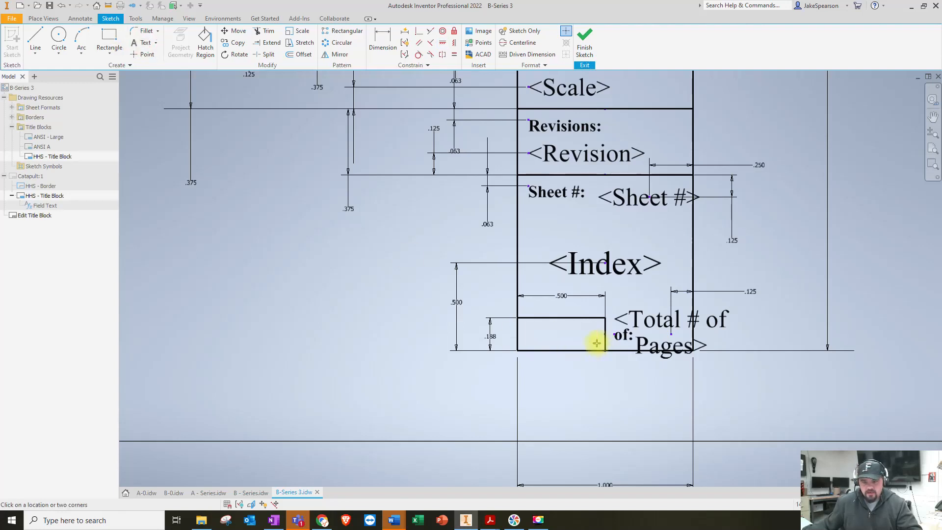
click(479, 243)
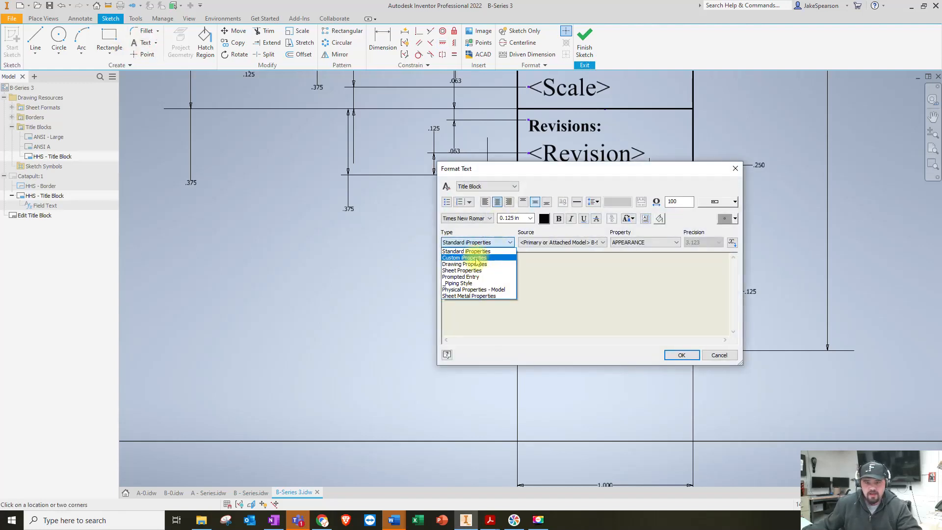
click(477, 259)
click(559, 242)
click(552, 259)
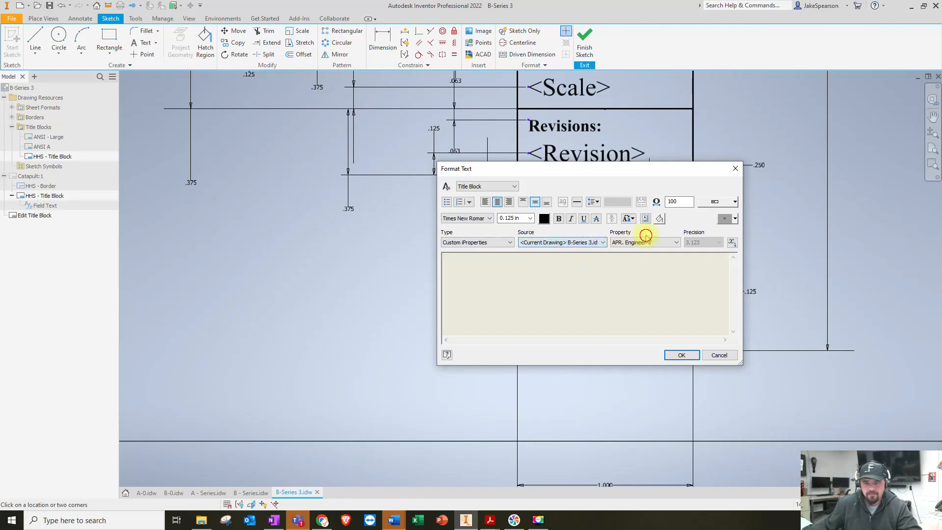
click(646, 239)
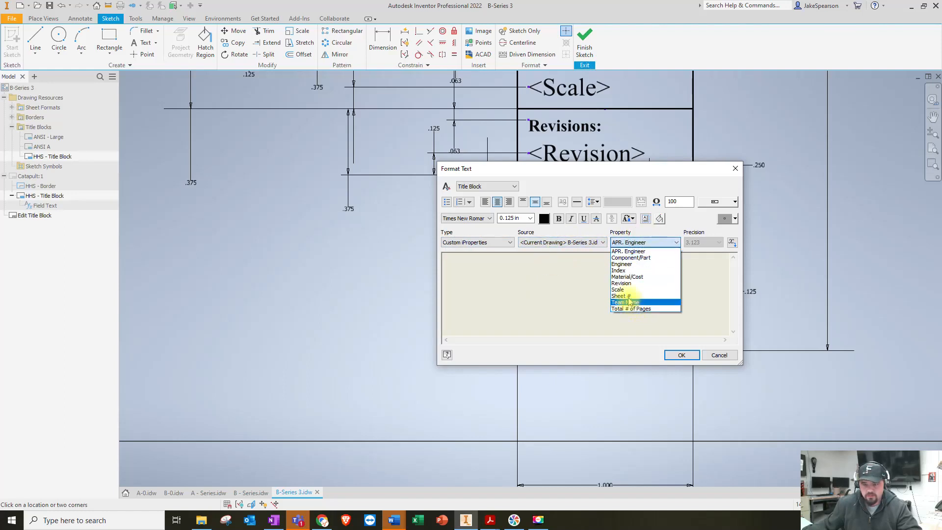
click(627, 277)
click(732, 242)
- Set the Material/Cost text height to .0625 in and accept the text
drag(476, 296, 443, 257)
click(513, 218)
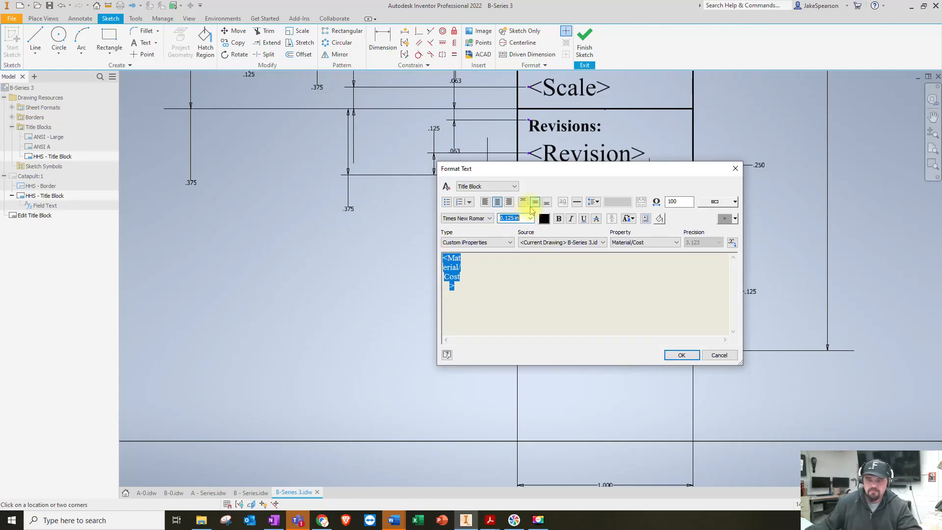
text(.0625)
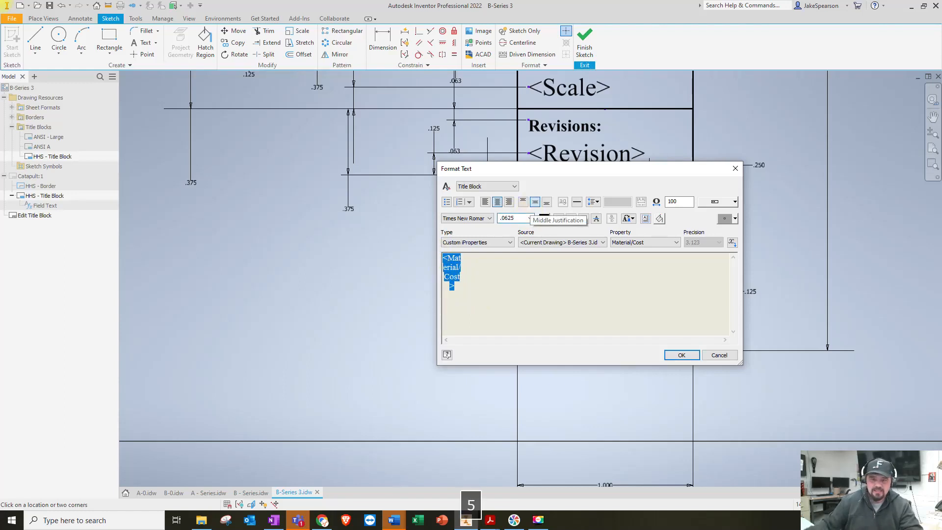
click(683, 362)
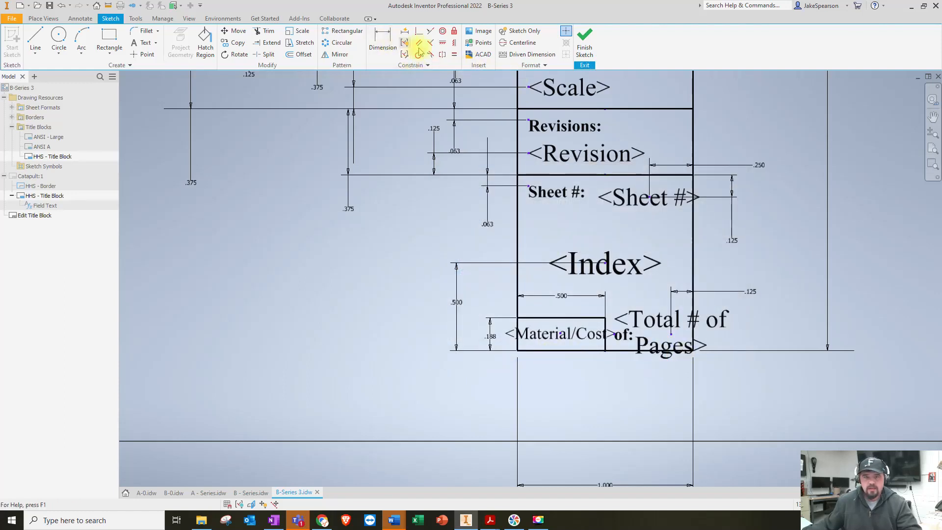
- Centre the "<Material/Cost>" text in its box with vertical and horizontal constraints to the midpoints of the box's top and right lines
click(455, 43)
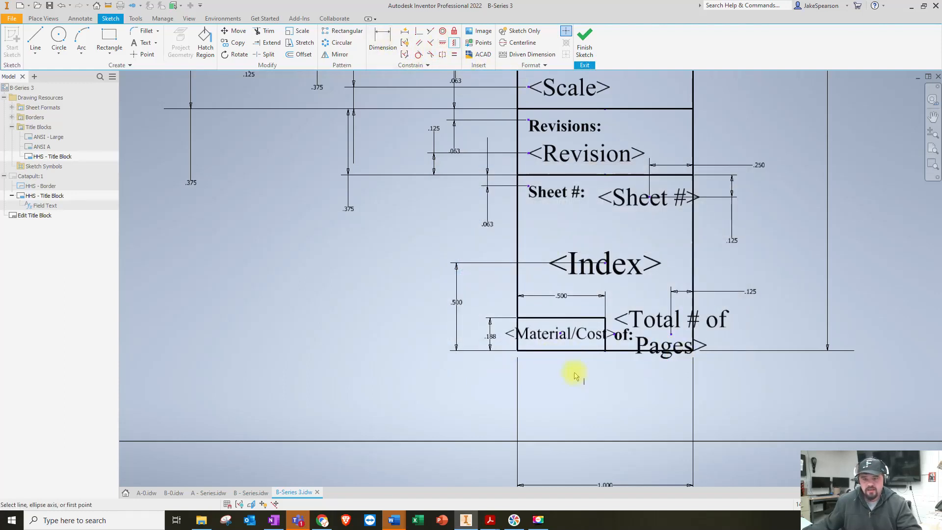
click(561, 335)
click(562, 320)
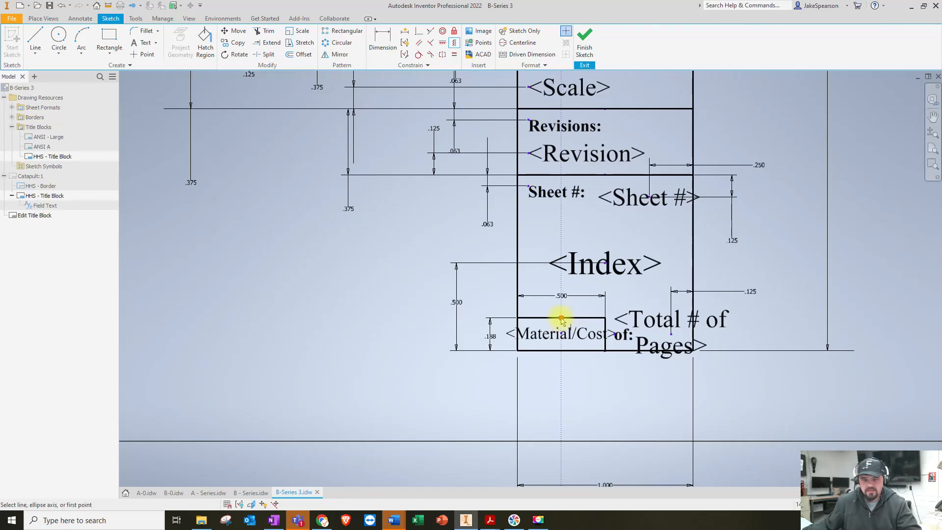
click(442, 43)
click(561, 335)
click(606, 335)
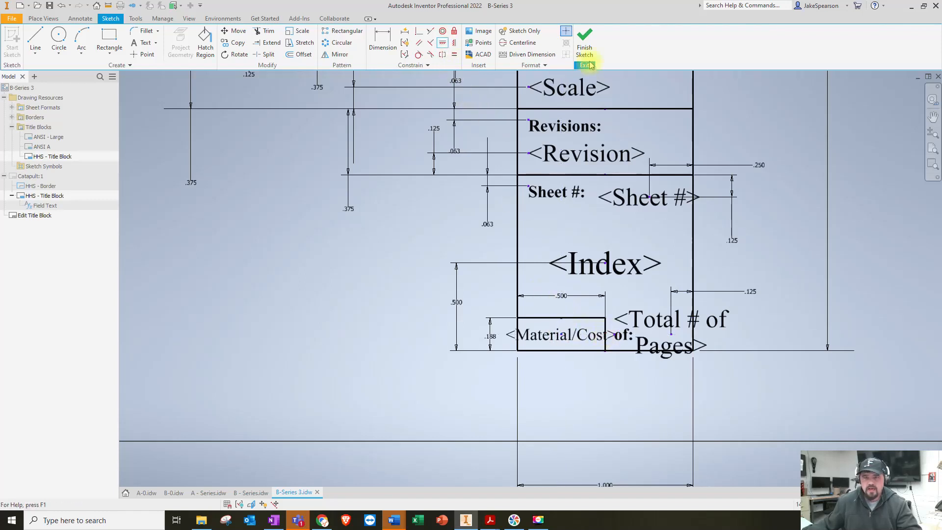
- Finish the title block sketch, save the edits to HHS - Title Block, and save the drawing
click(585, 39)
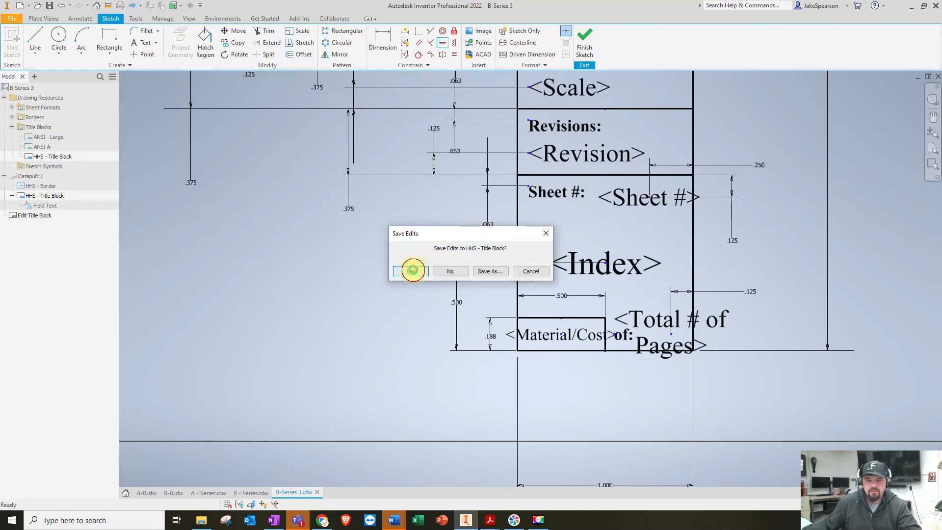
click(412, 272)
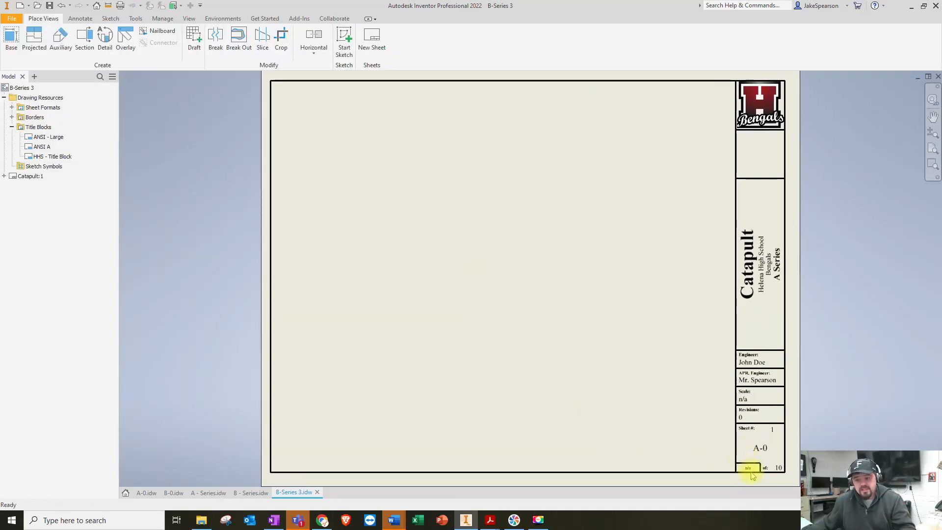
click(48, 6)
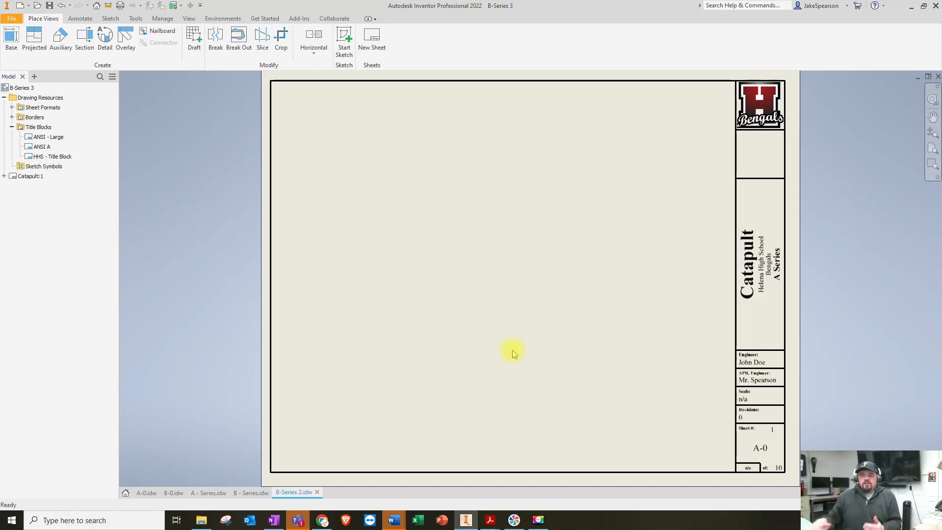
- Switch to the A - Series drawing, finish its open title block sketch, and save the edits to Drafting - Catapult
click(207, 493)
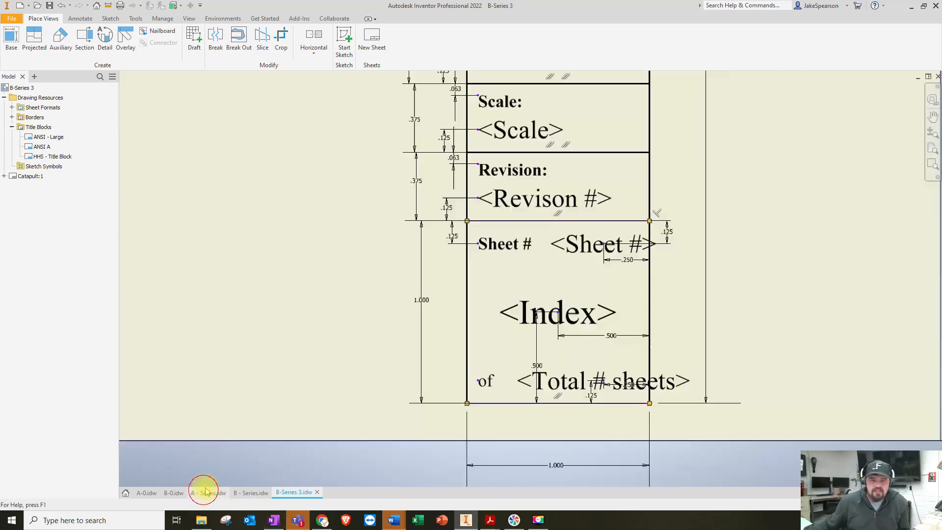
click(584, 40)
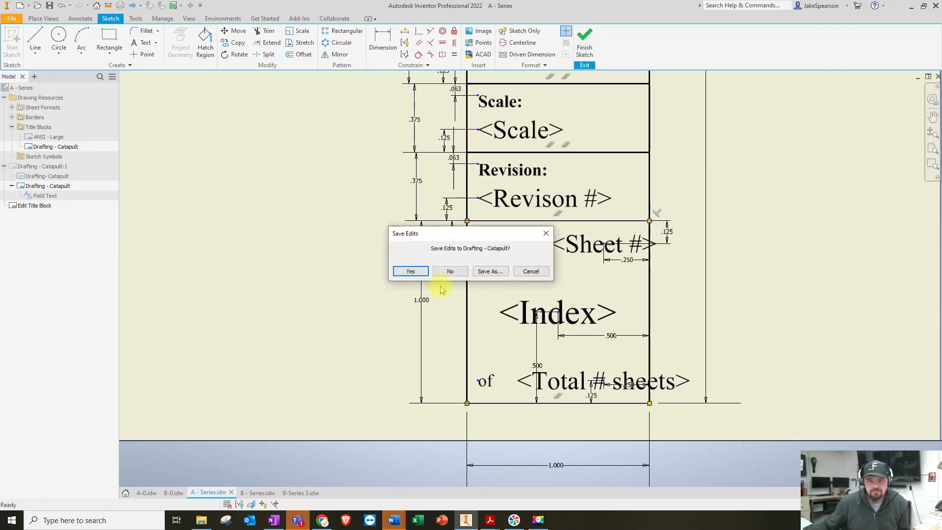
click(411, 272)
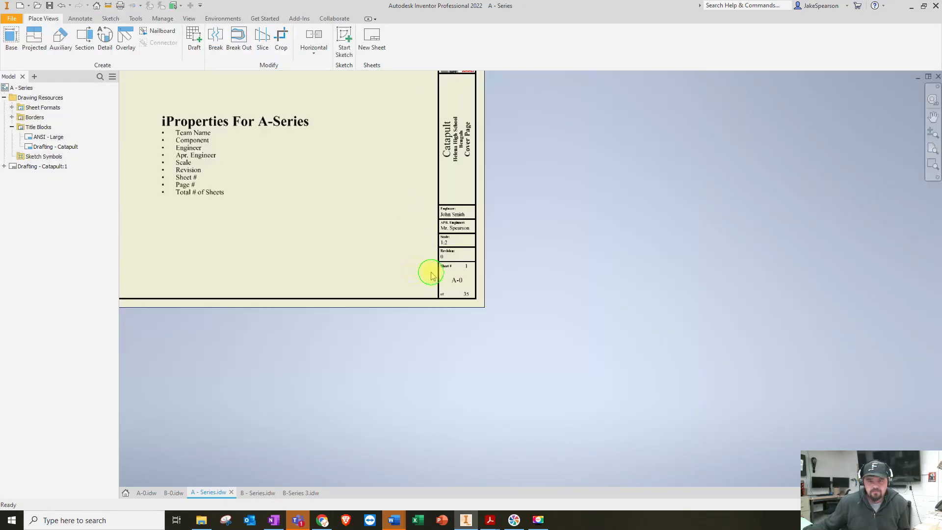
- Copy all the text of the "iProperties For A-Series" note, cancel the text editing, and return to the B-Series 3 drawing
click(434, 275)
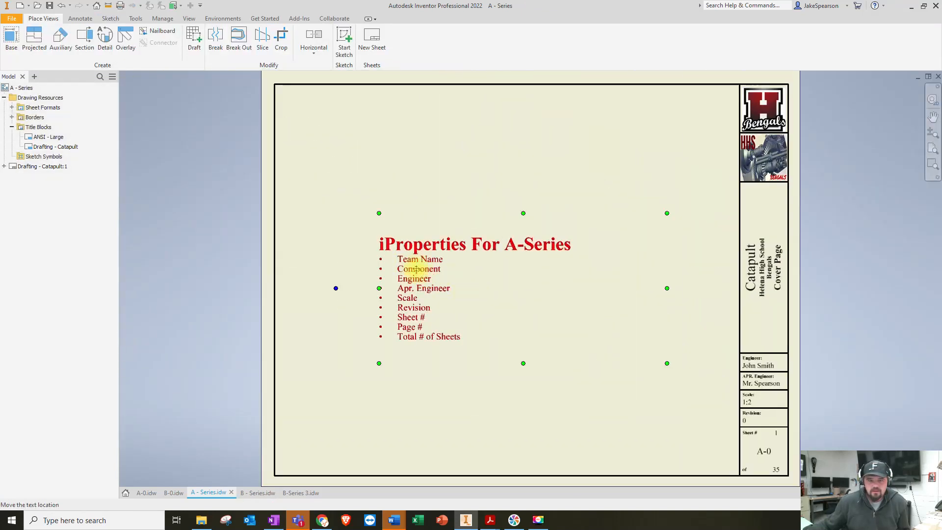
key(ctrl+c)
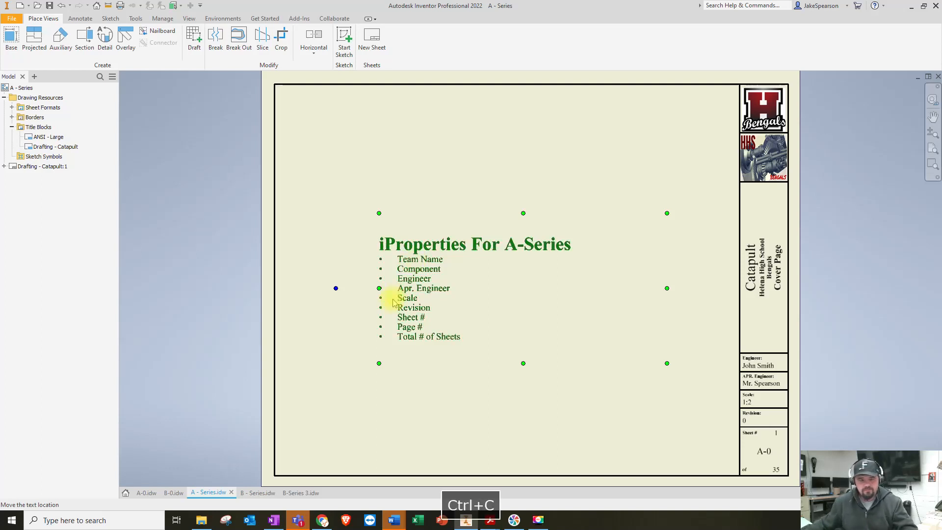
double_click(423, 252)
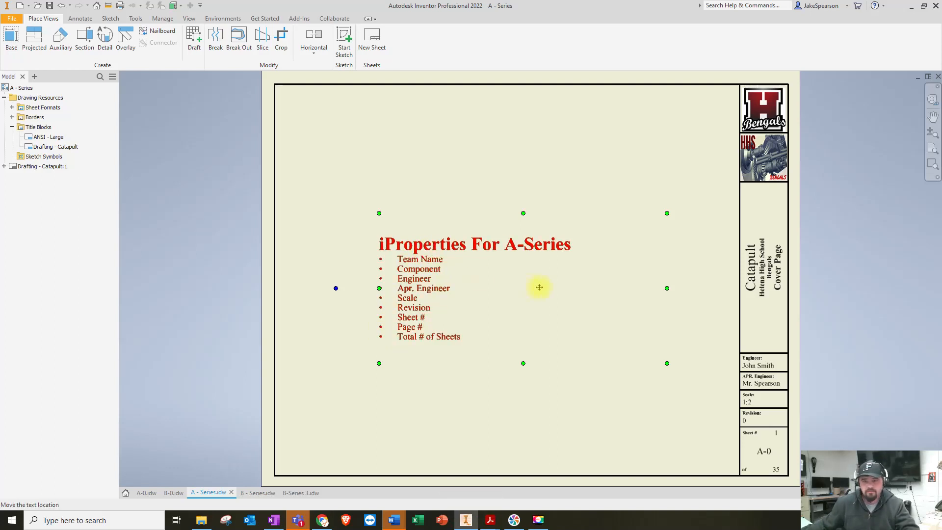
key(ctrl+a)
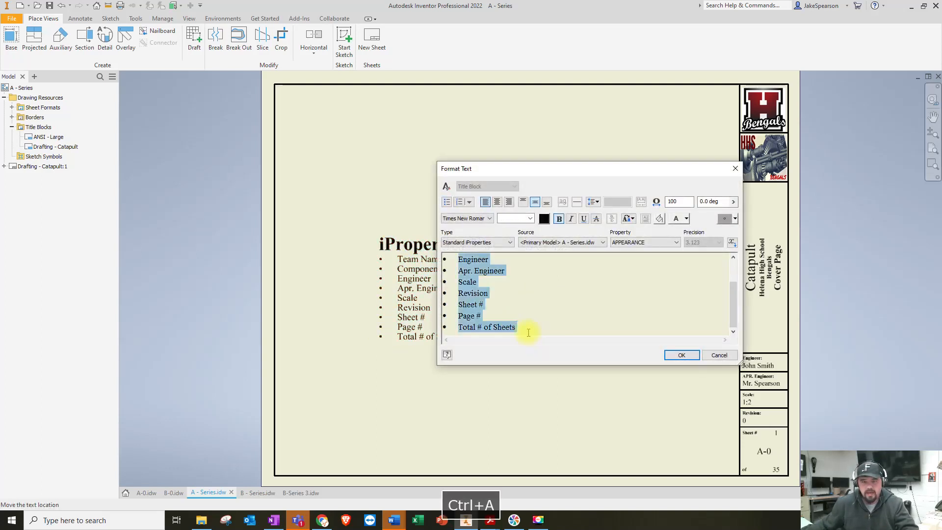
key(ctrl+c)
scroll(508, 302, up, 3)
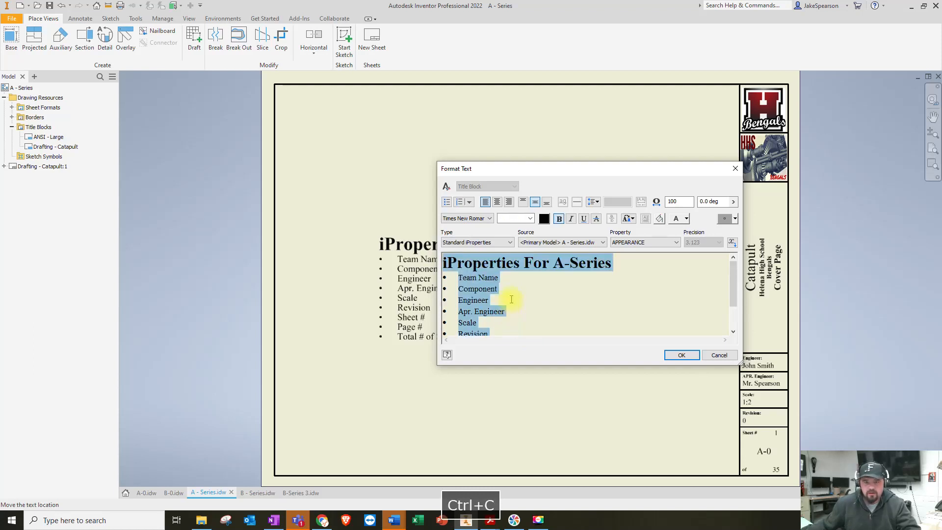
click(553, 264)
click(484, 278)
click(717, 356)
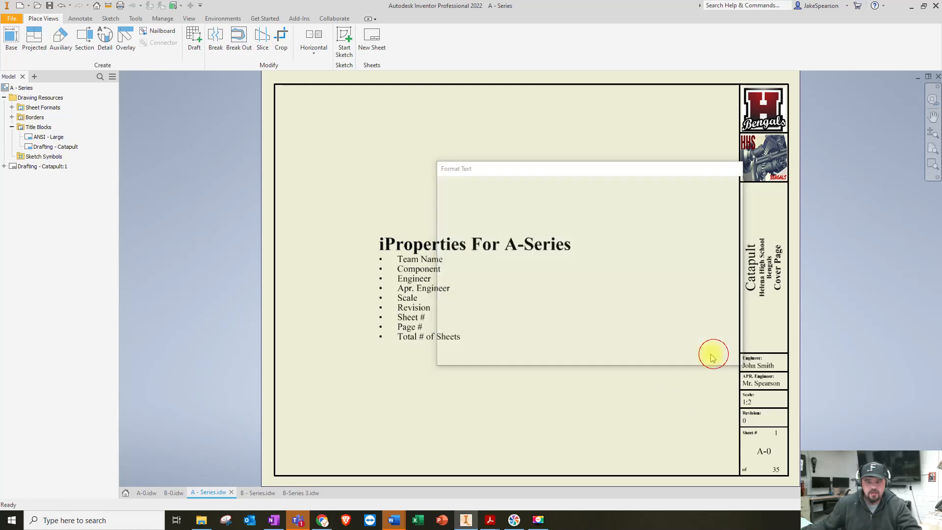
click(302, 493)
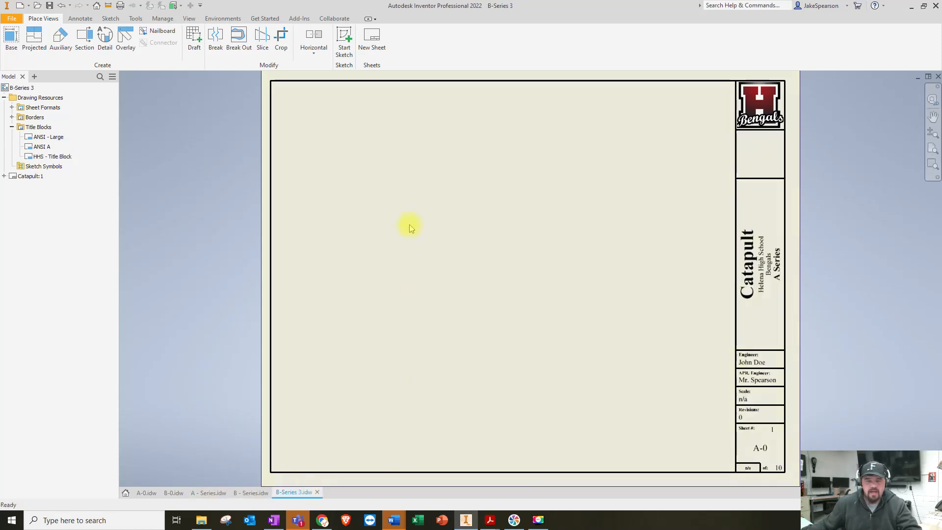